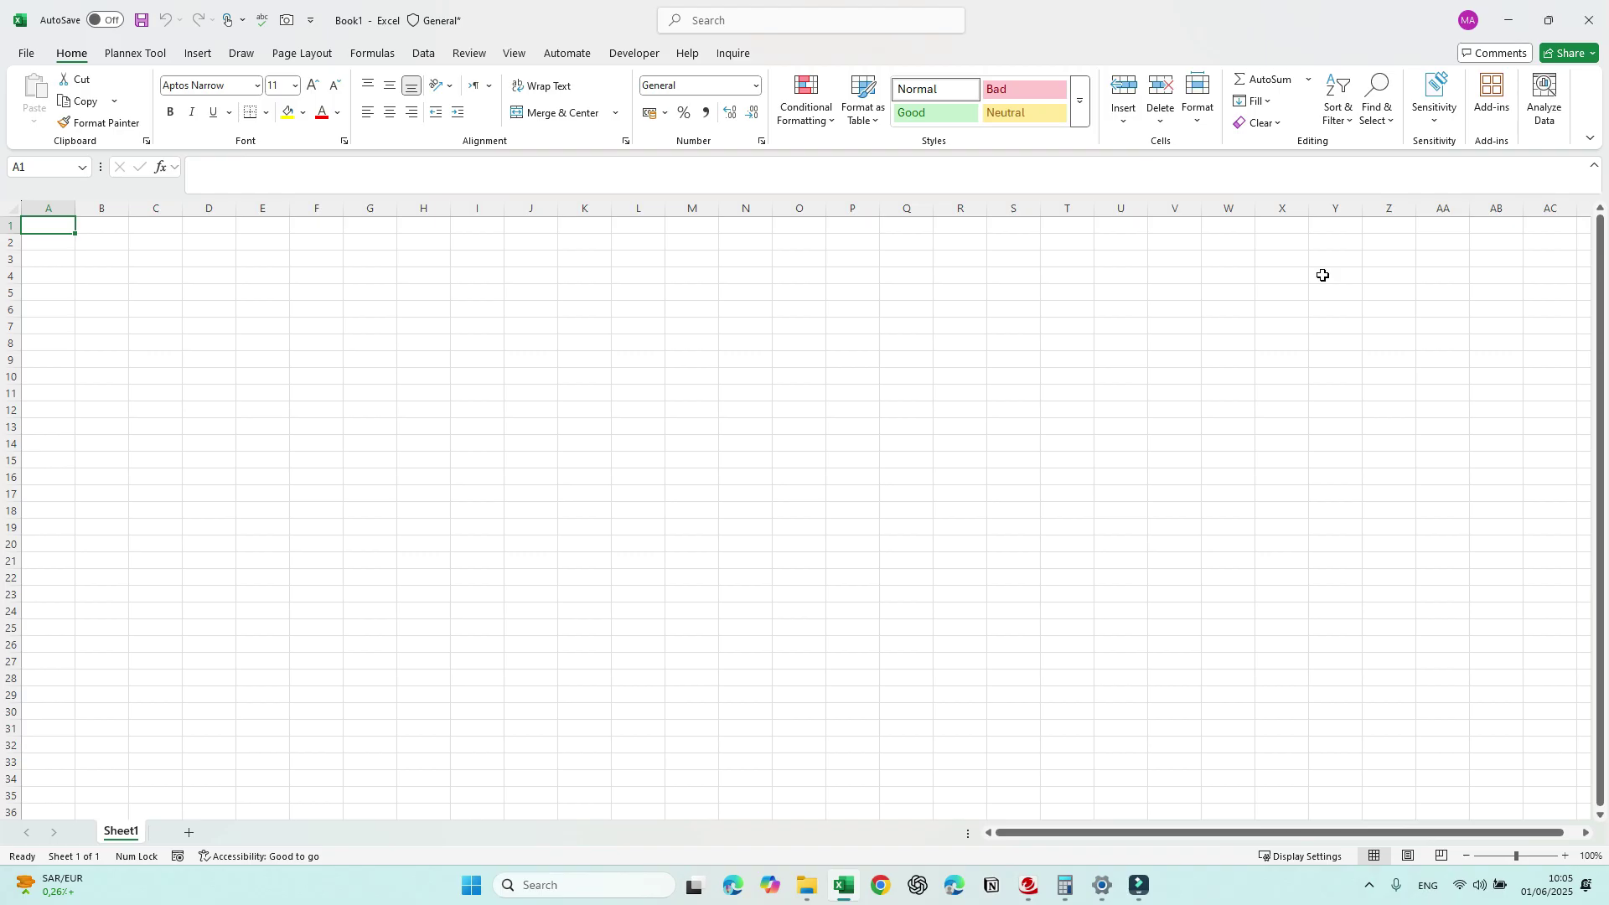
Step: Check the two SIN-PCK2A XER schedule files in the project folder, and return to the blank workbook
{"action": "left_click", "coordinate": [1509, 19]}
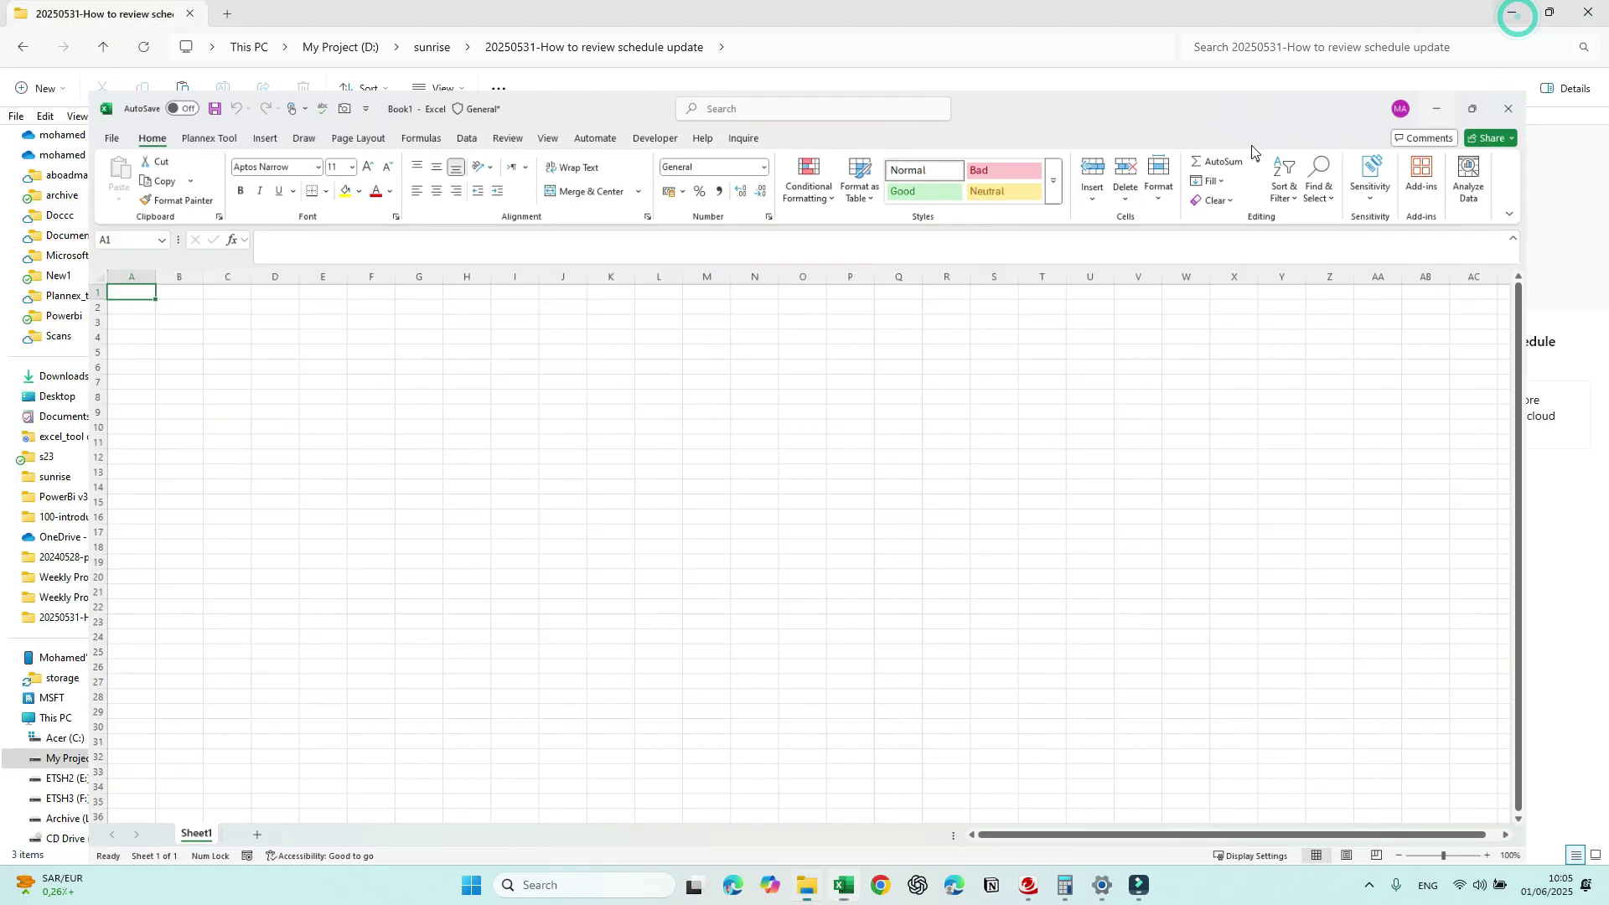
{"action": "left_click", "coordinate": [406, 195]}
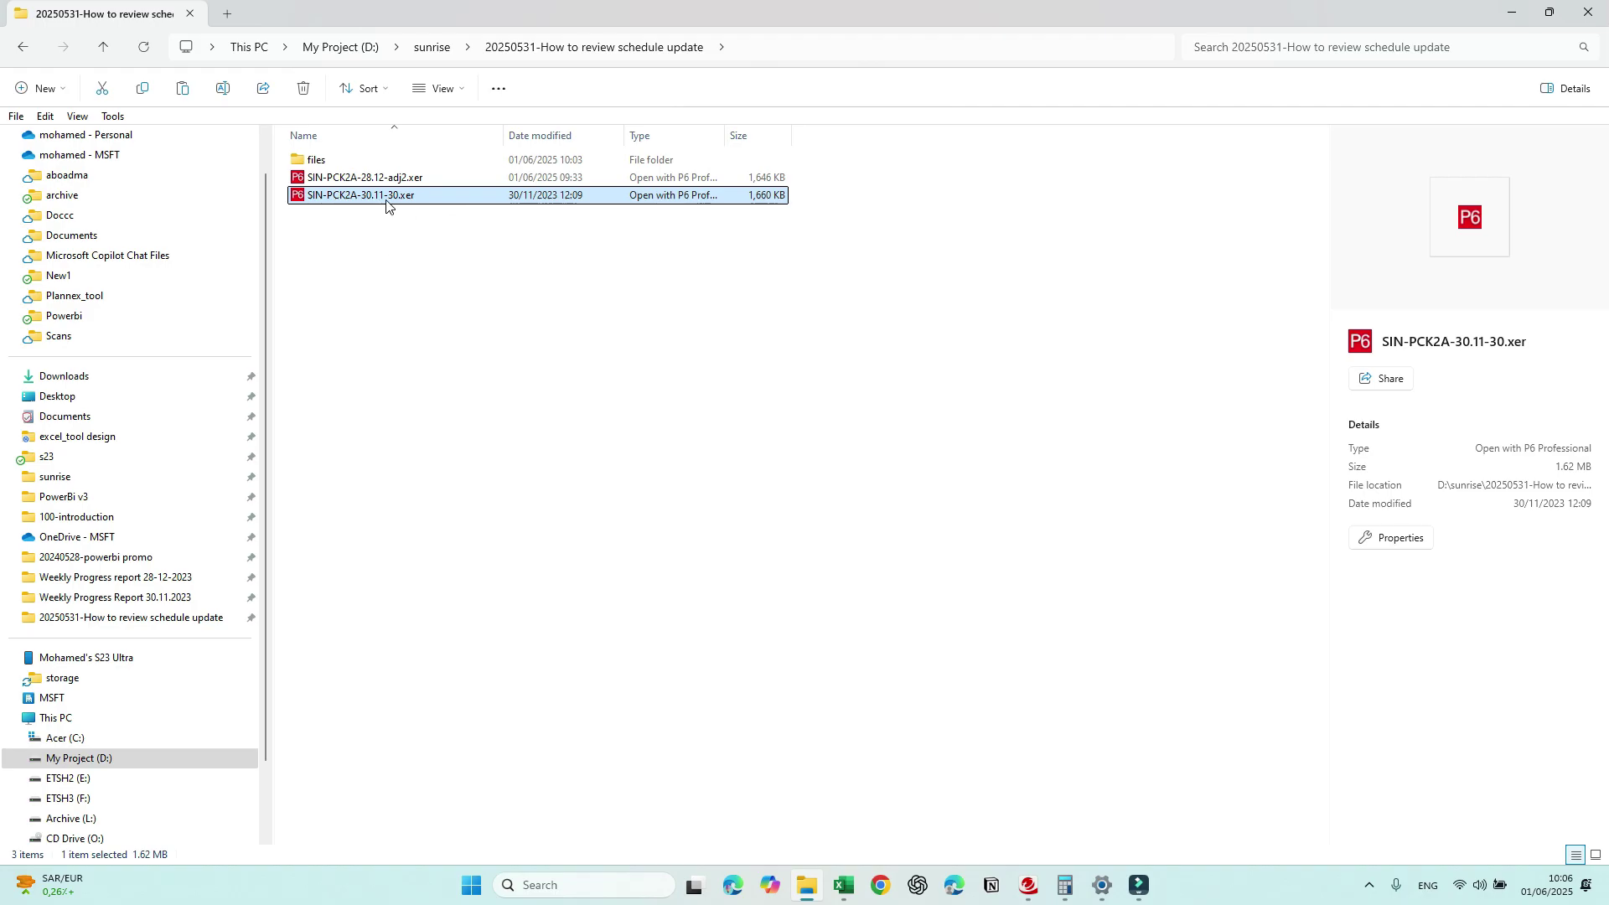
{"action": "left_click", "coordinate": [398, 178]}
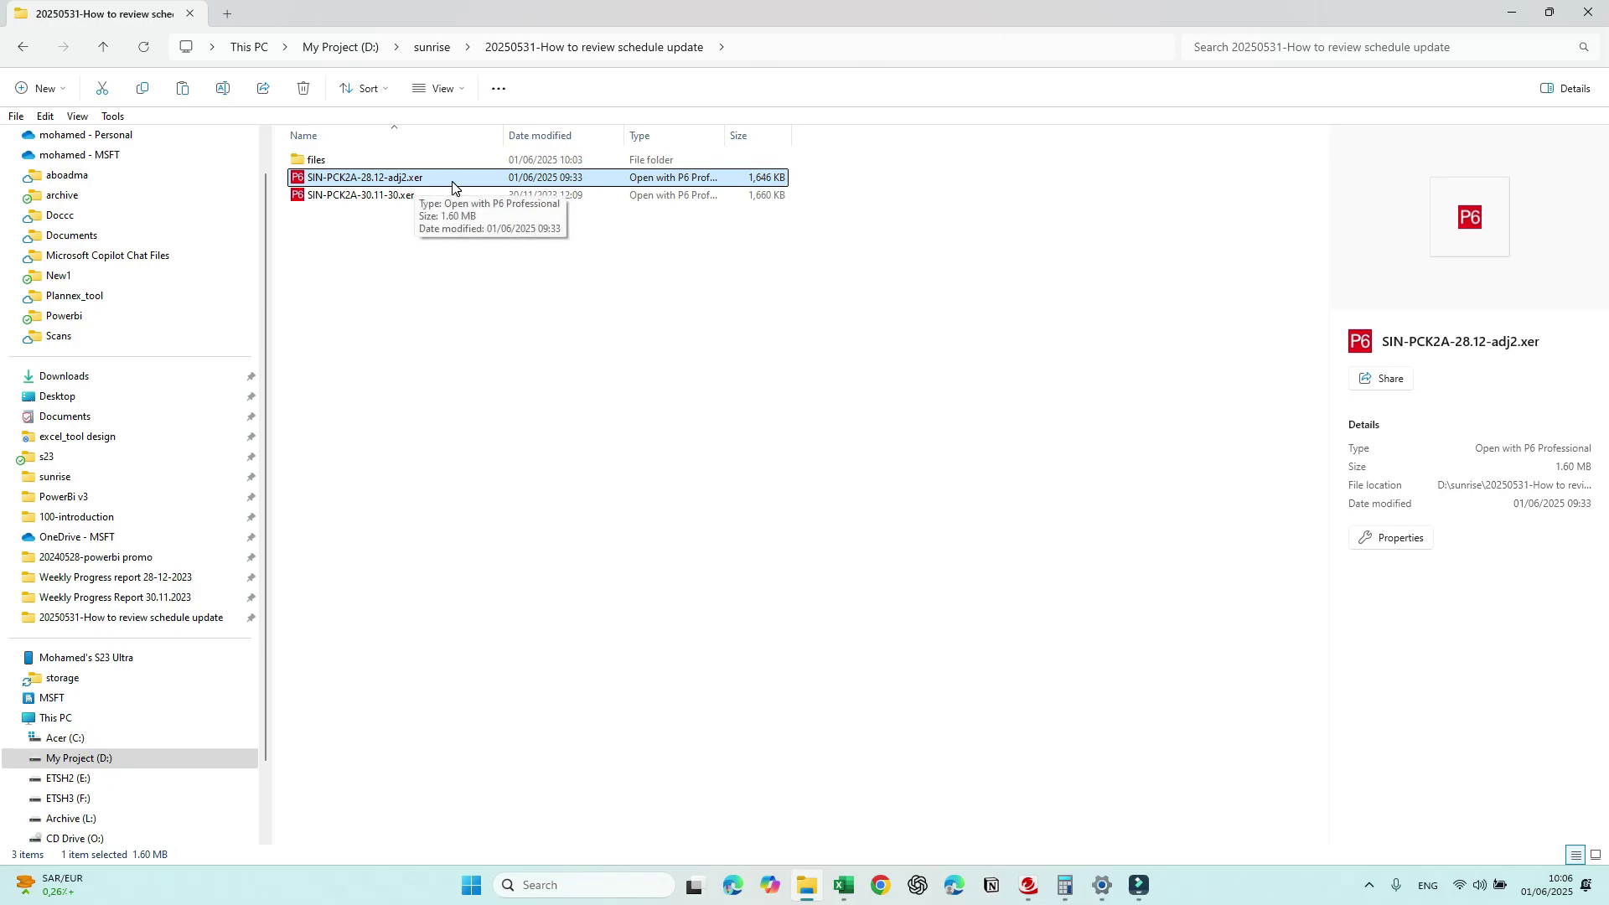
{"action": "left_click", "coordinate": [844, 886]}
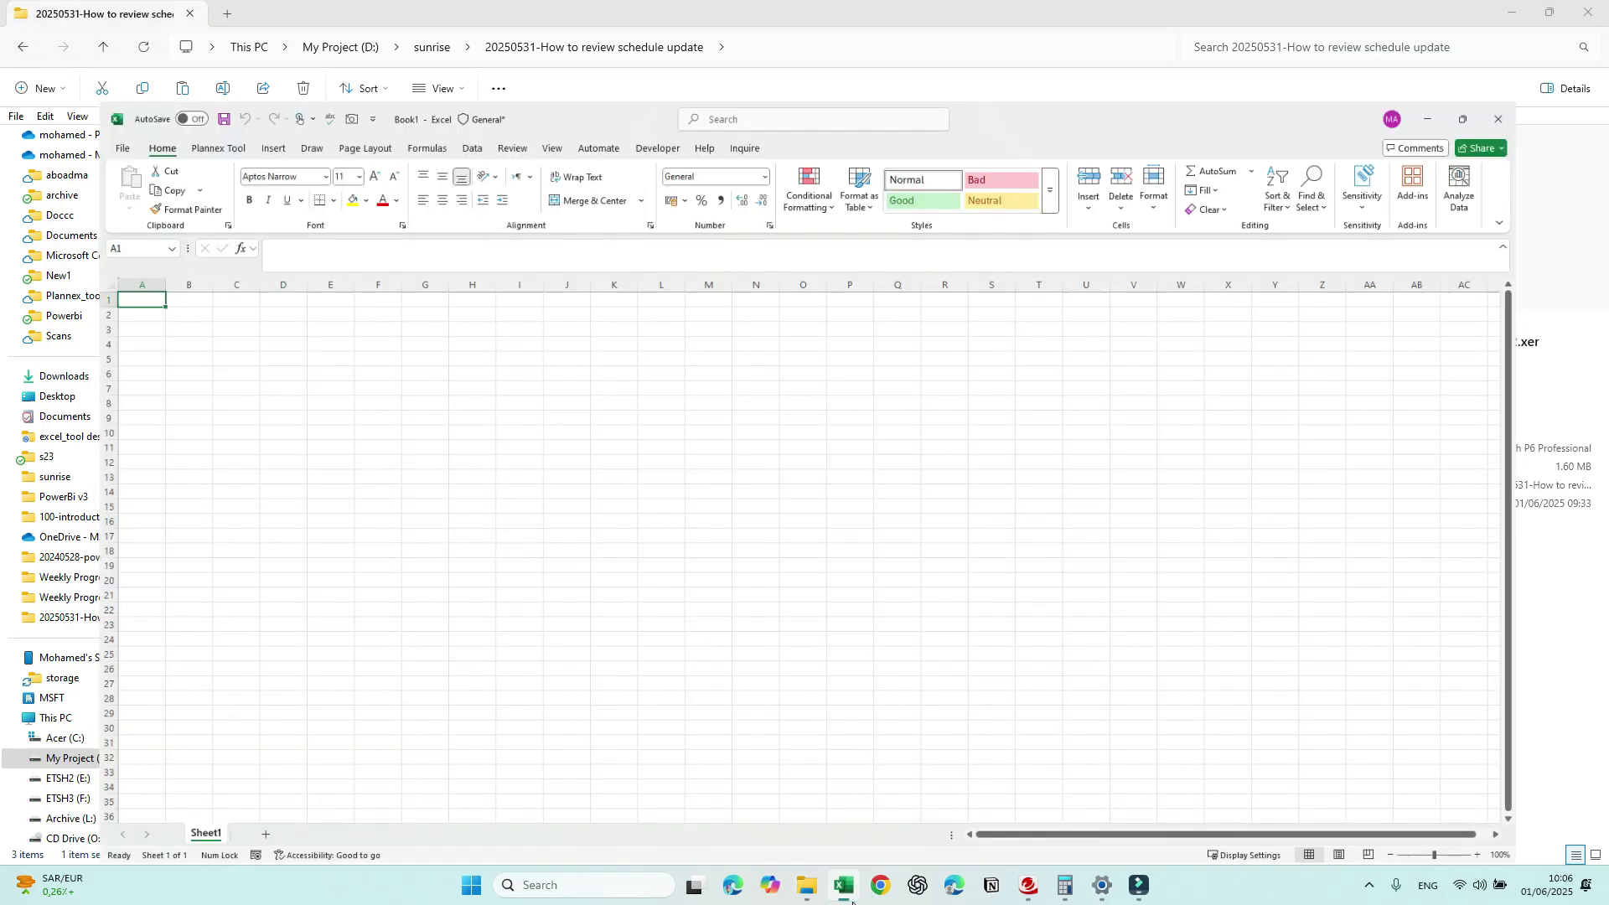
{"action": "left_click", "coordinate": [742, 429]}
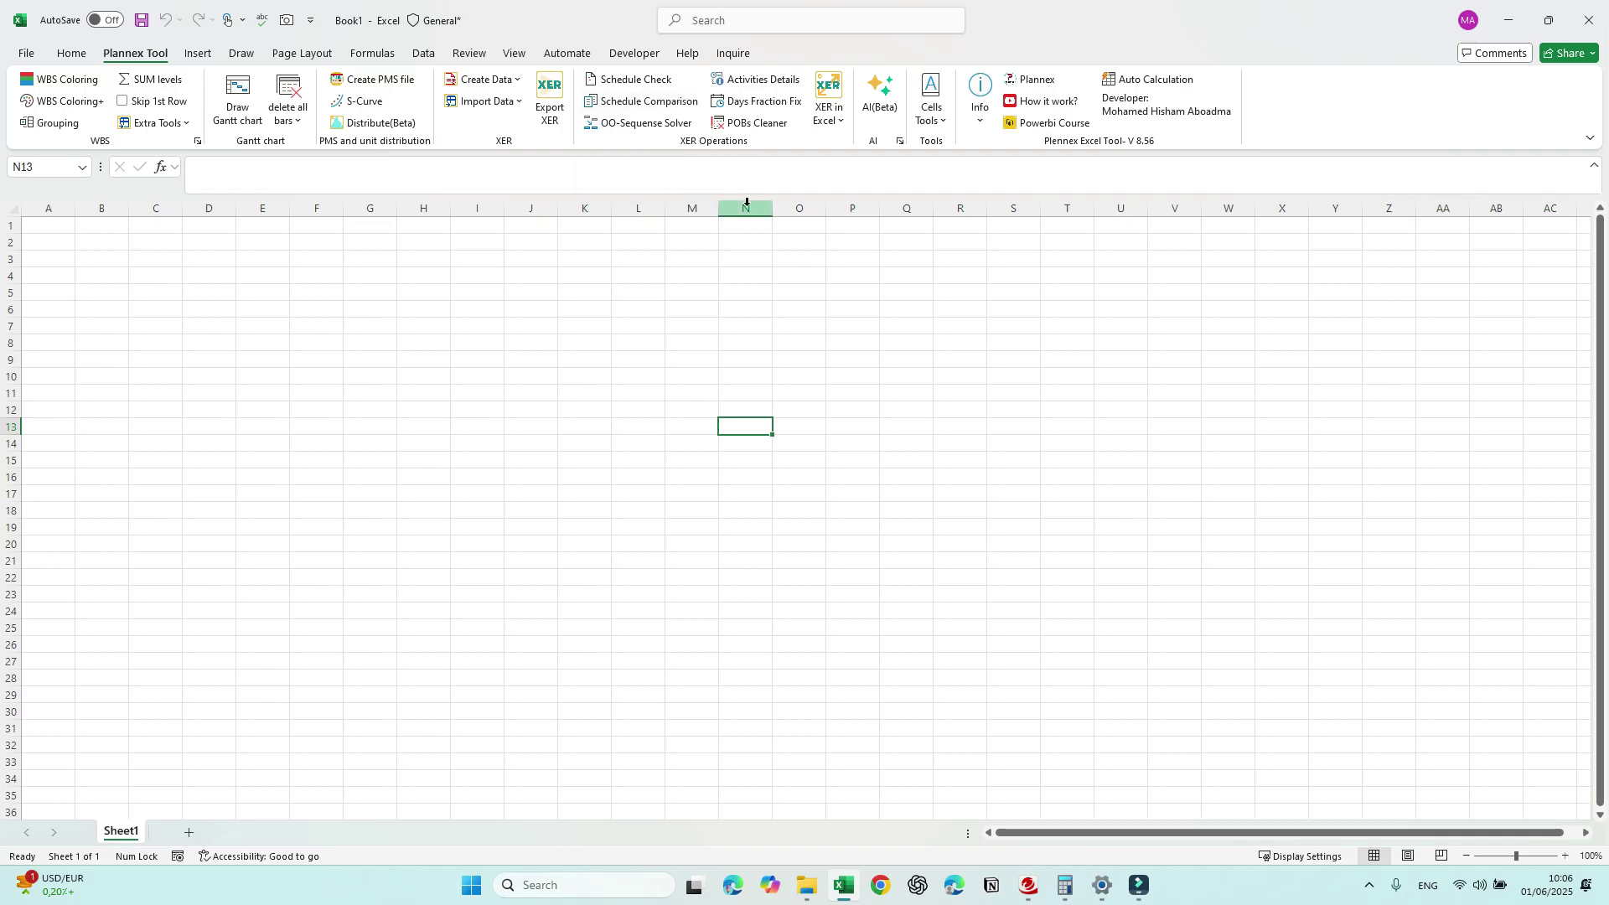
Step: Set up a Plannex Schedule Comparison with SIN-PCK2A-30.11-30.xer as the original and SIN-PCK2A-28.12-adj2.xer as the updated schedule
{"action": "left_click", "coordinate": [641, 102]}
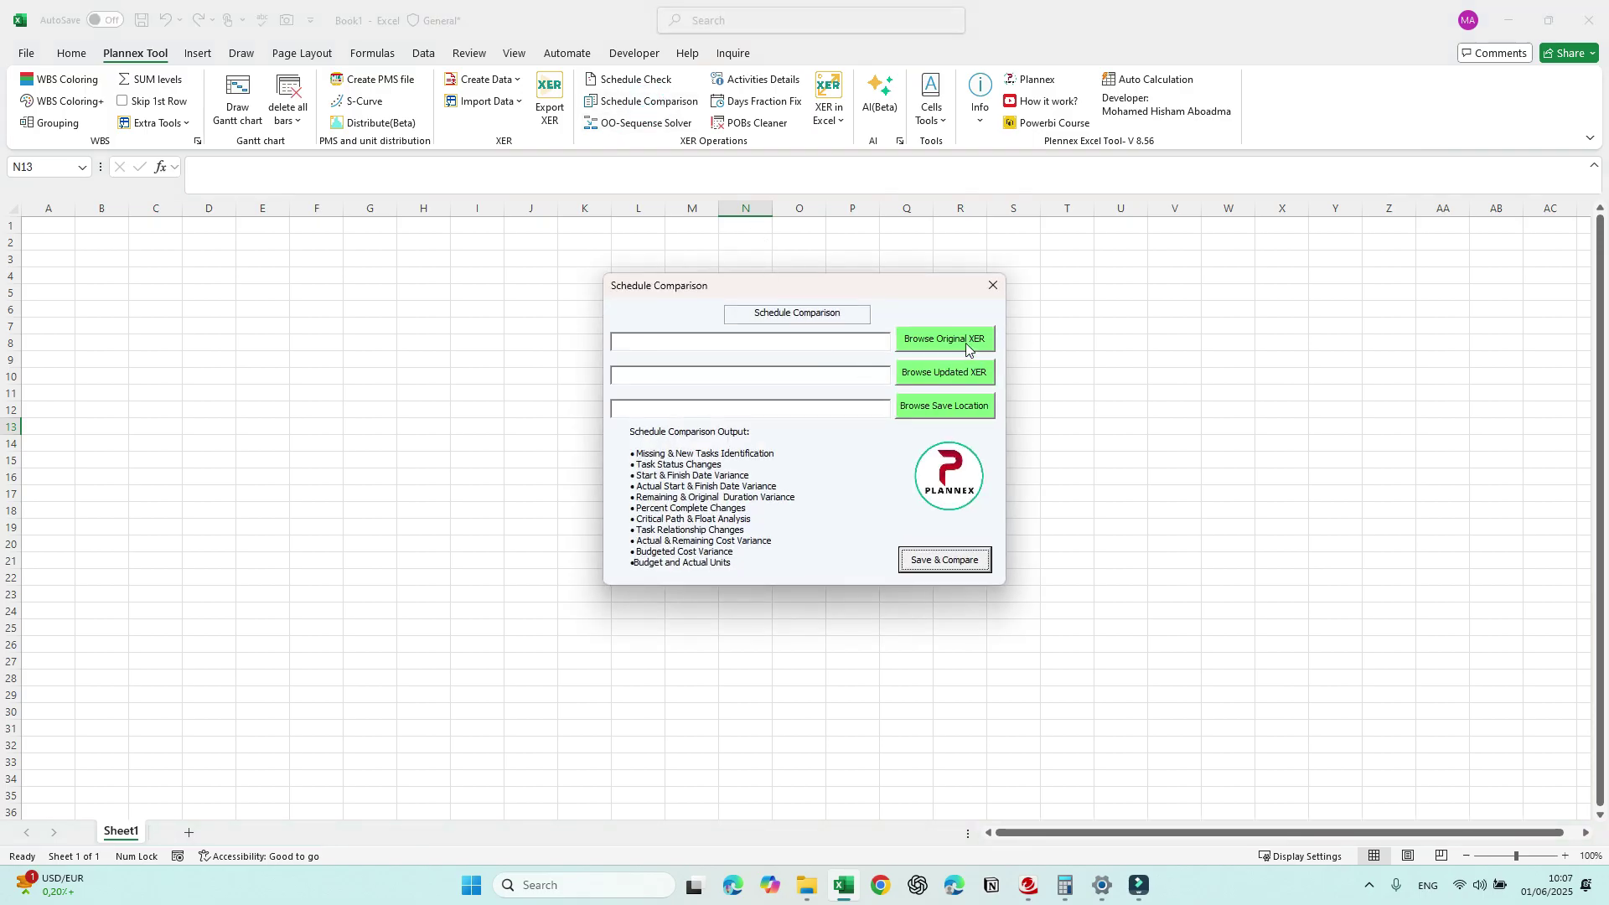
{"action": "left_click", "coordinate": [982, 344]}
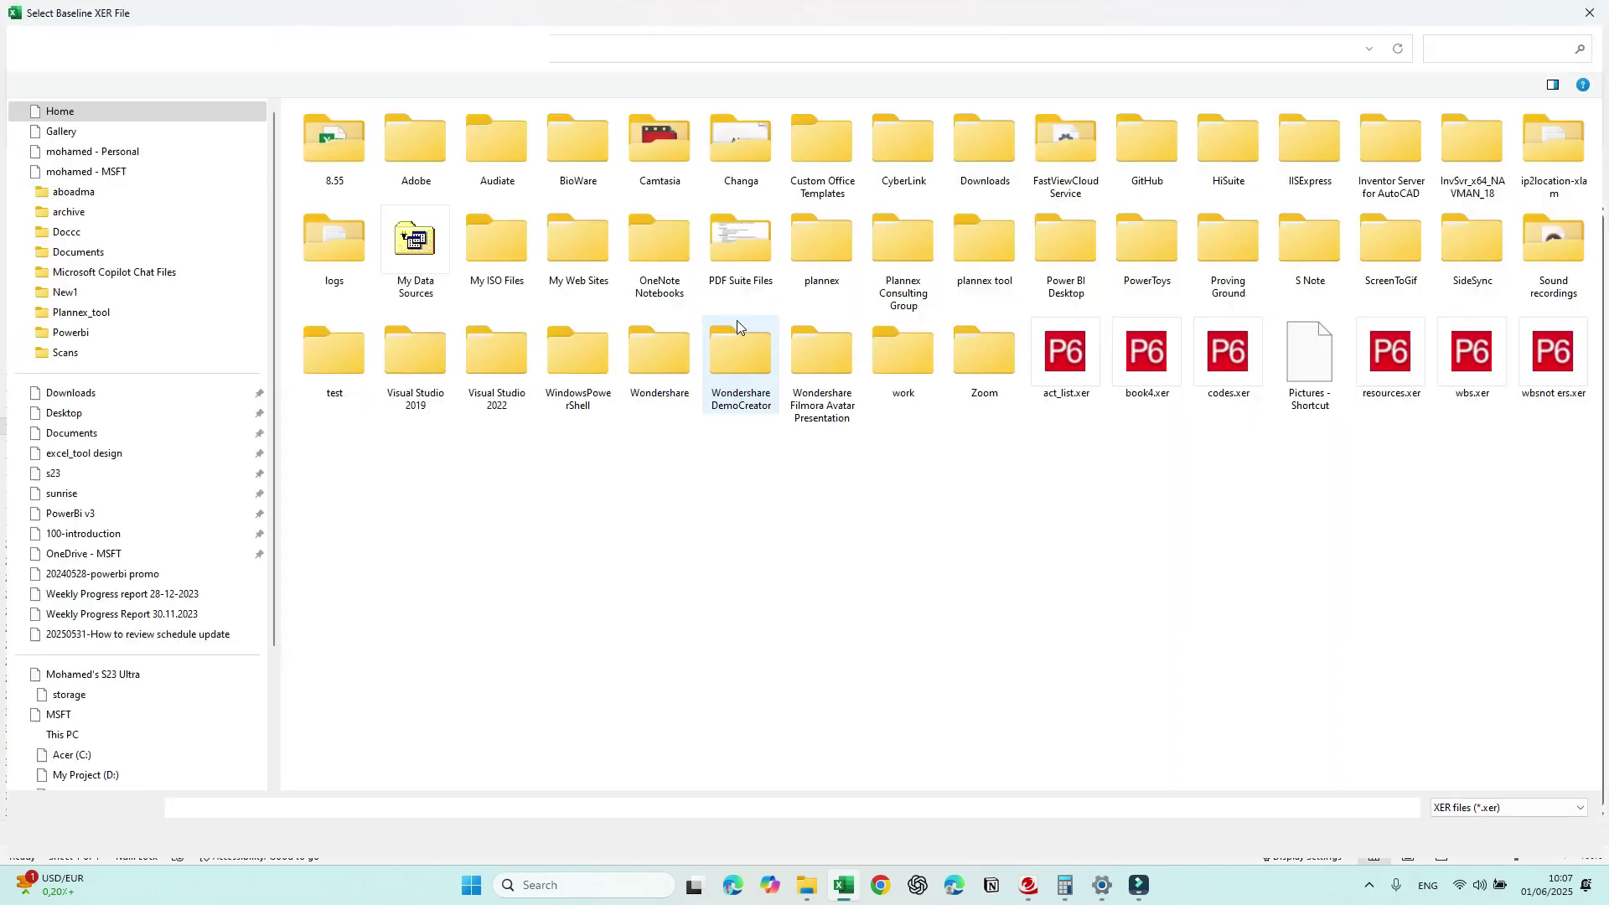
{"action": "double_click", "coordinate": [388, 168]}
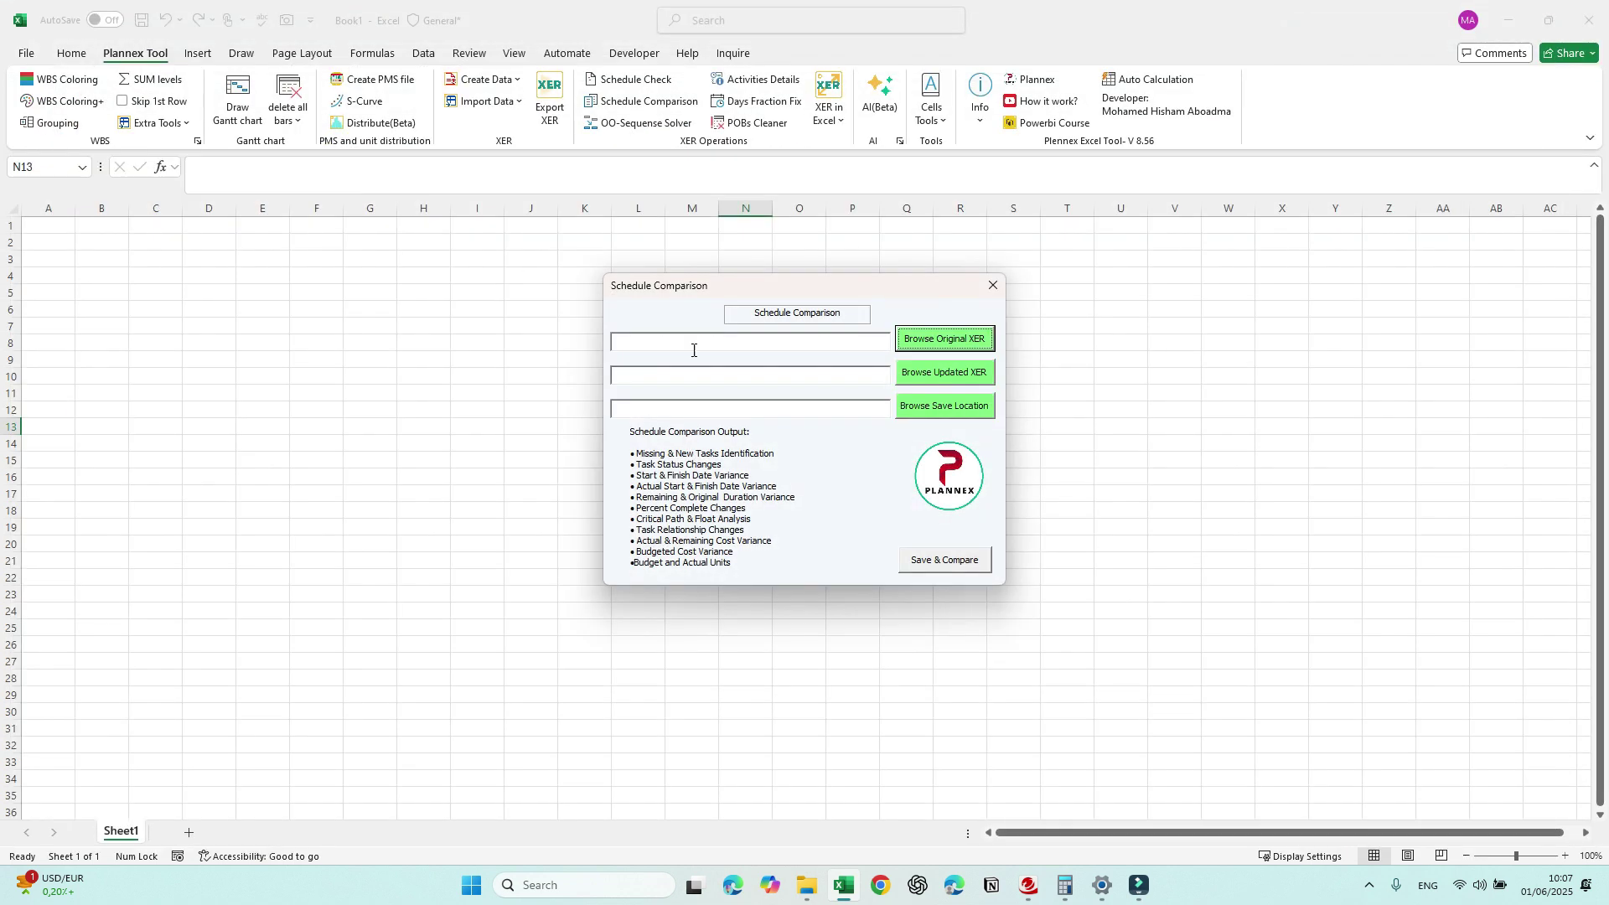
{"action": "left_click", "coordinate": [922, 383]}
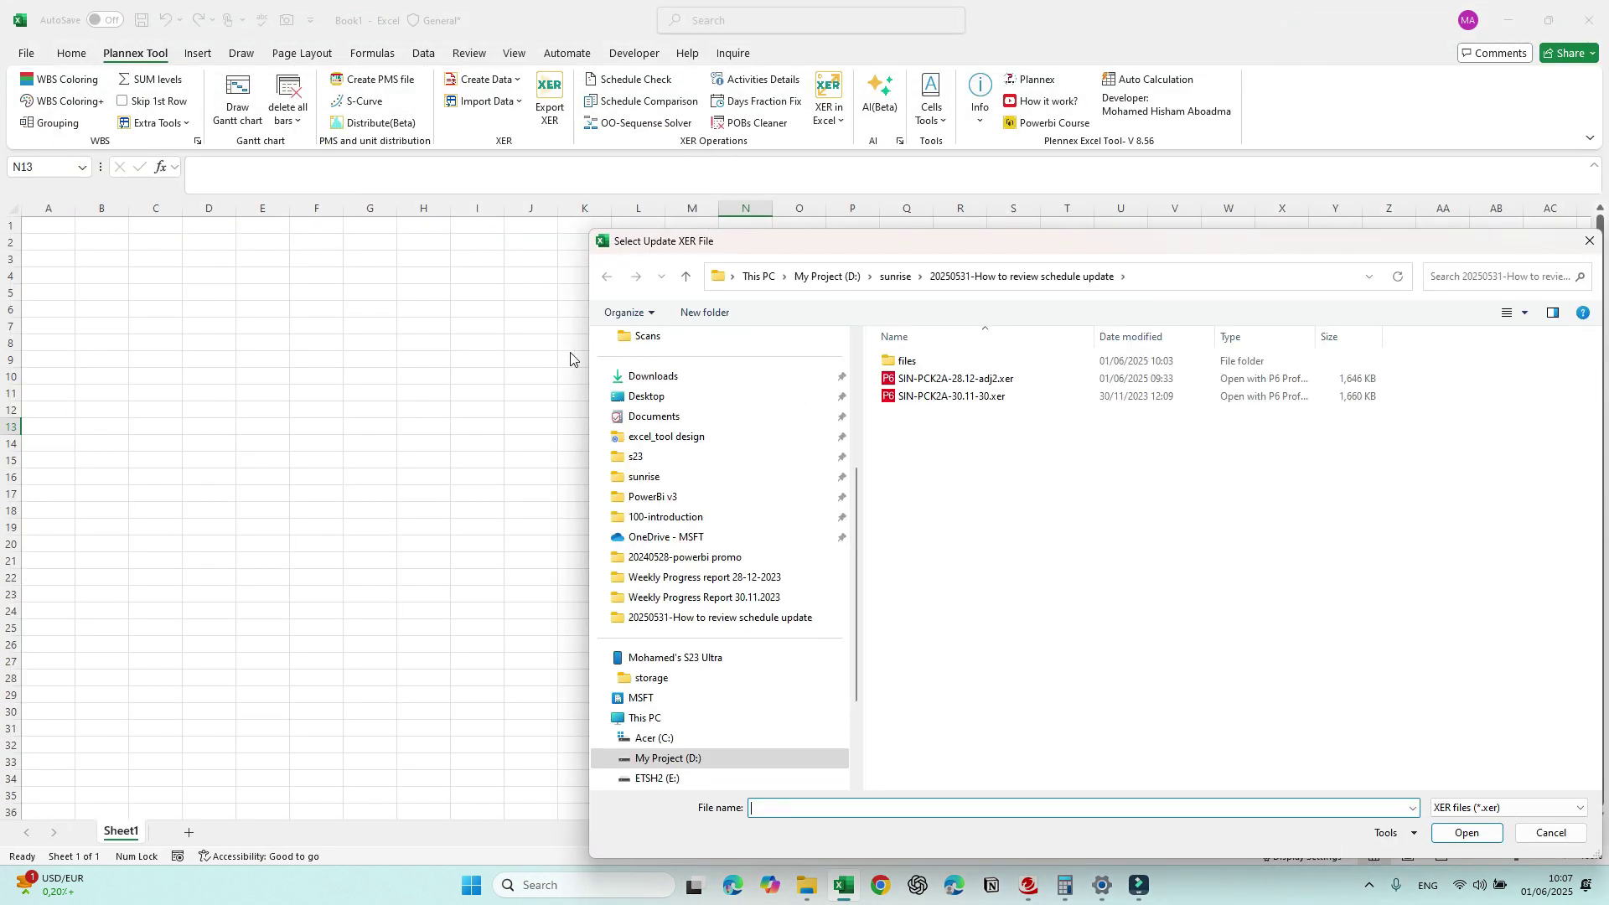
{"action": "double_click", "coordinate": [956, 379]}
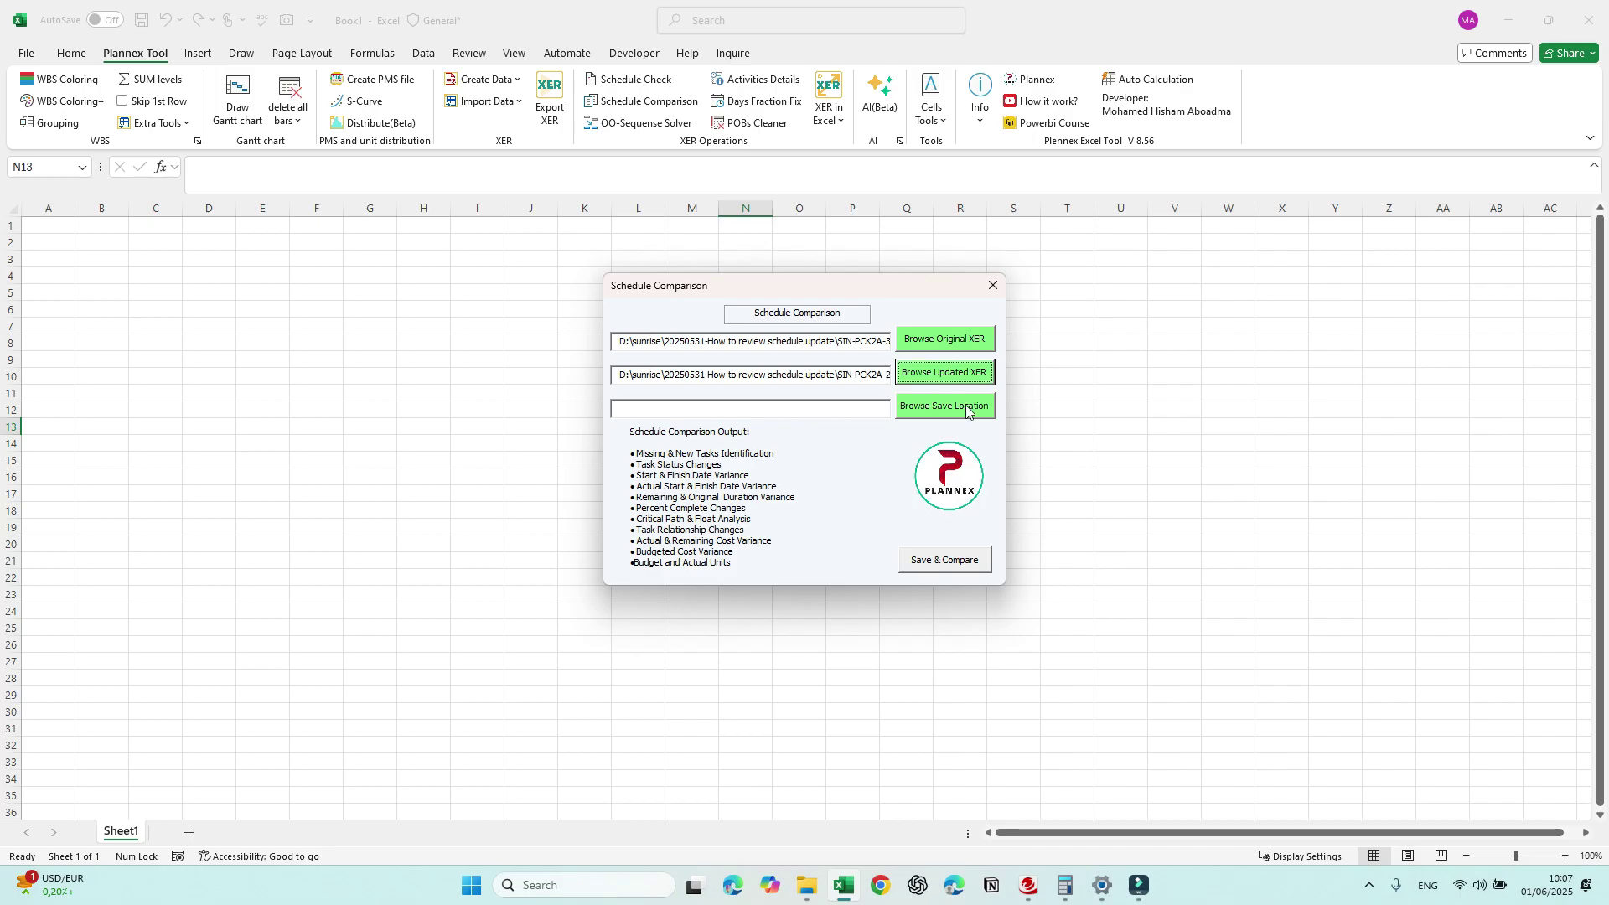
Step: Set the output file to Schedule Comparison 20250601_100717.xlsx in the project folder and run the comparison
{"action": "left_click", "coordinate": [952, 408]}
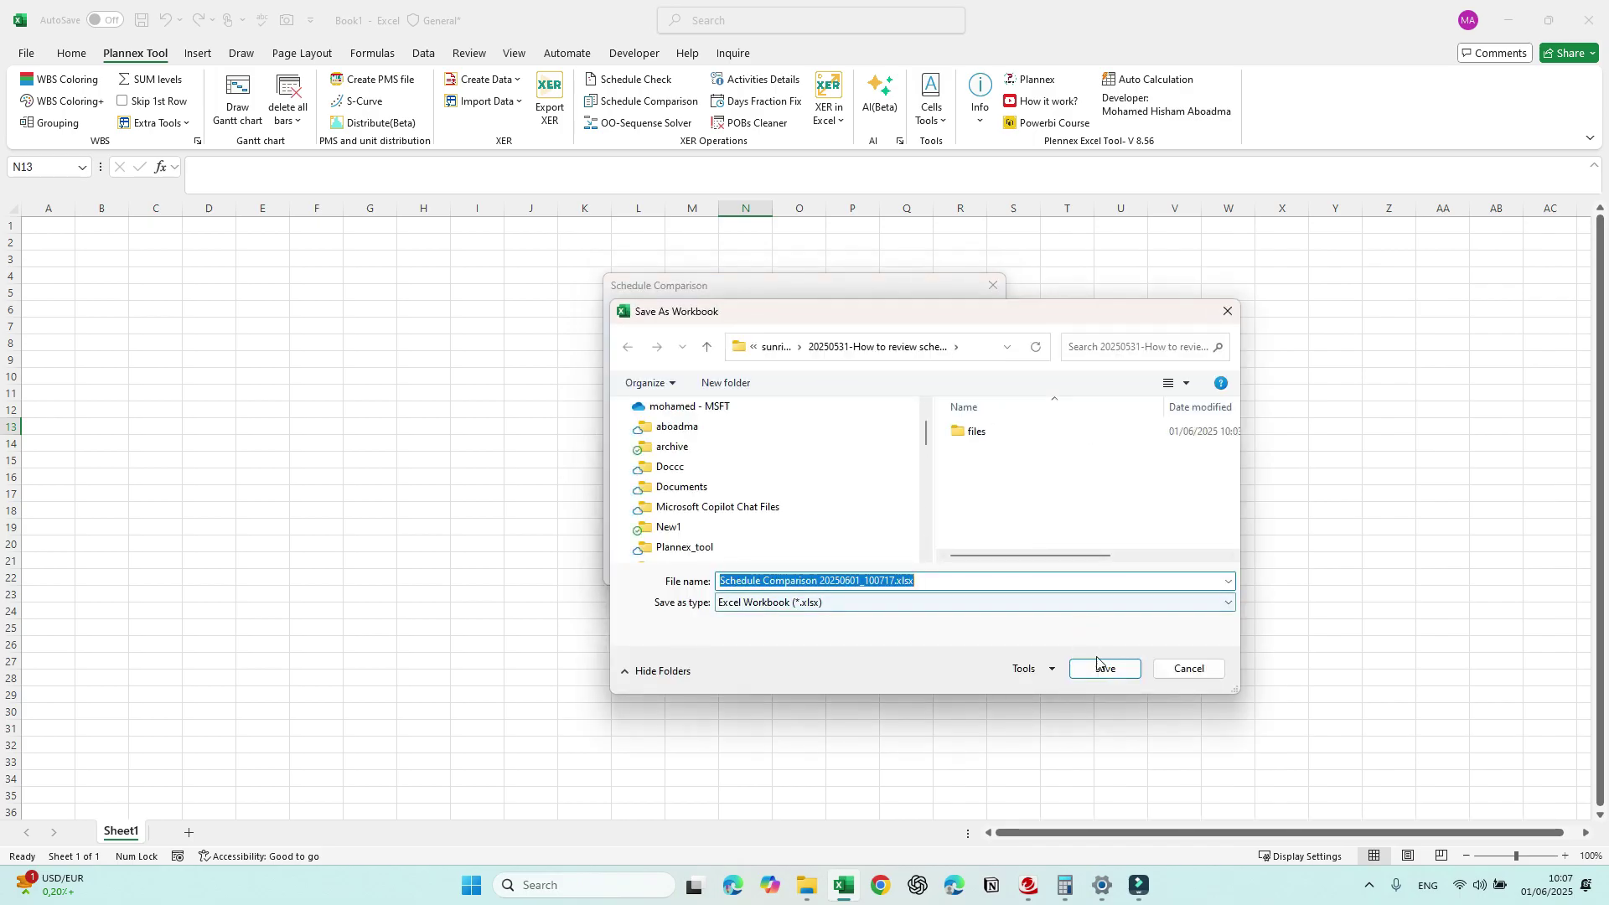
{"action": "left_click", "coordinate": [1118, 674]}
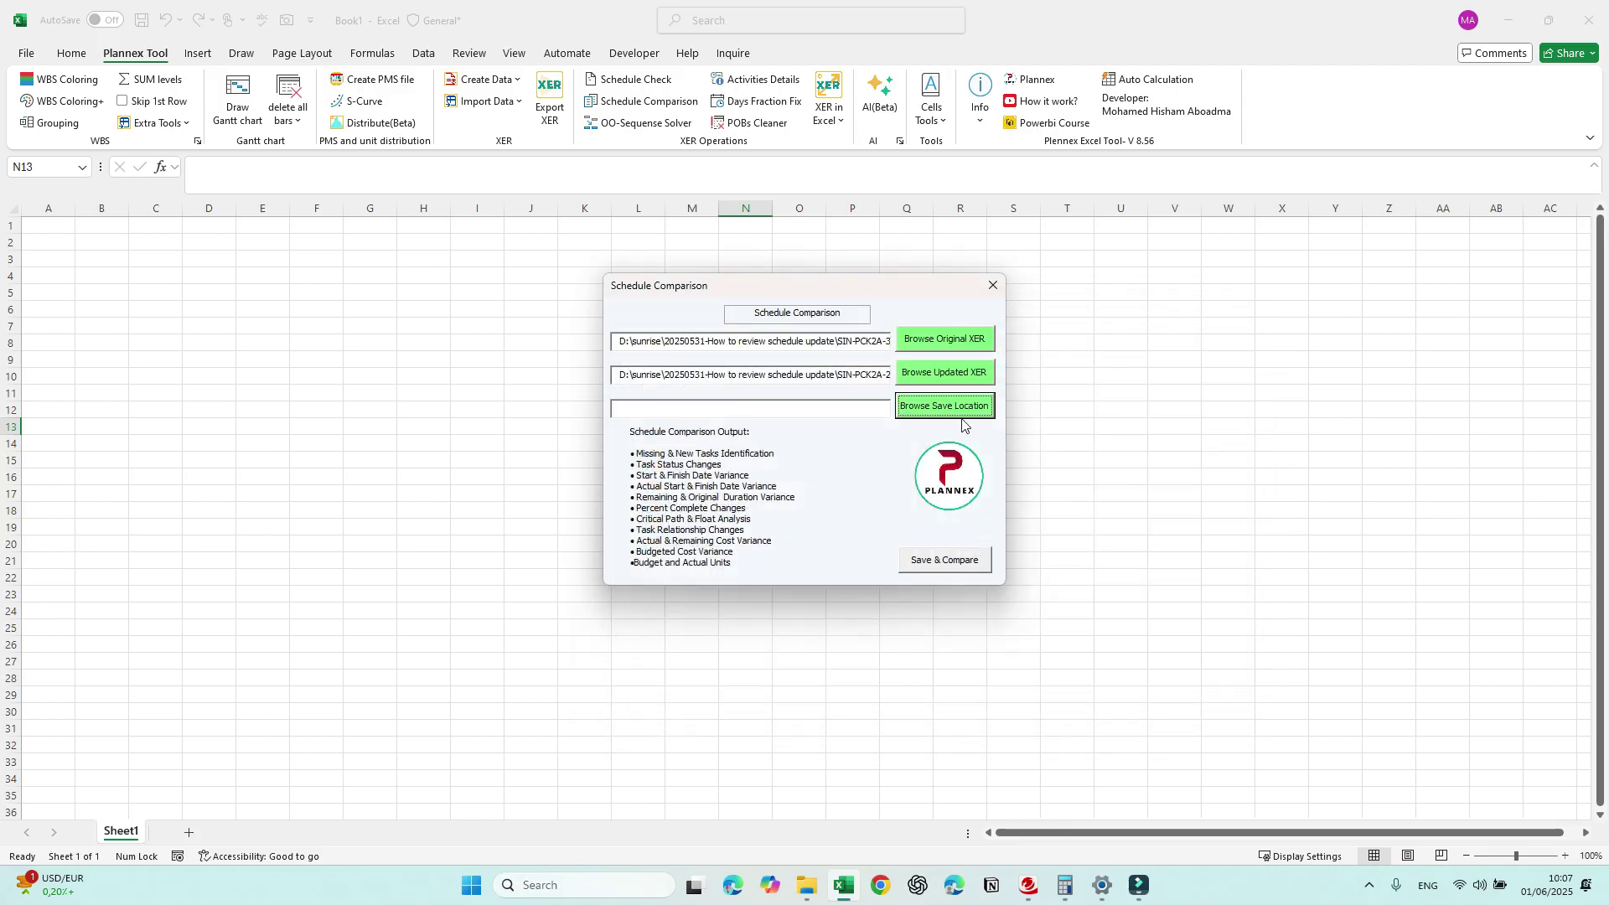
{"action": "left_click_drag", "start_coordinate": [771, 294], "coordinate": [678, 258]}
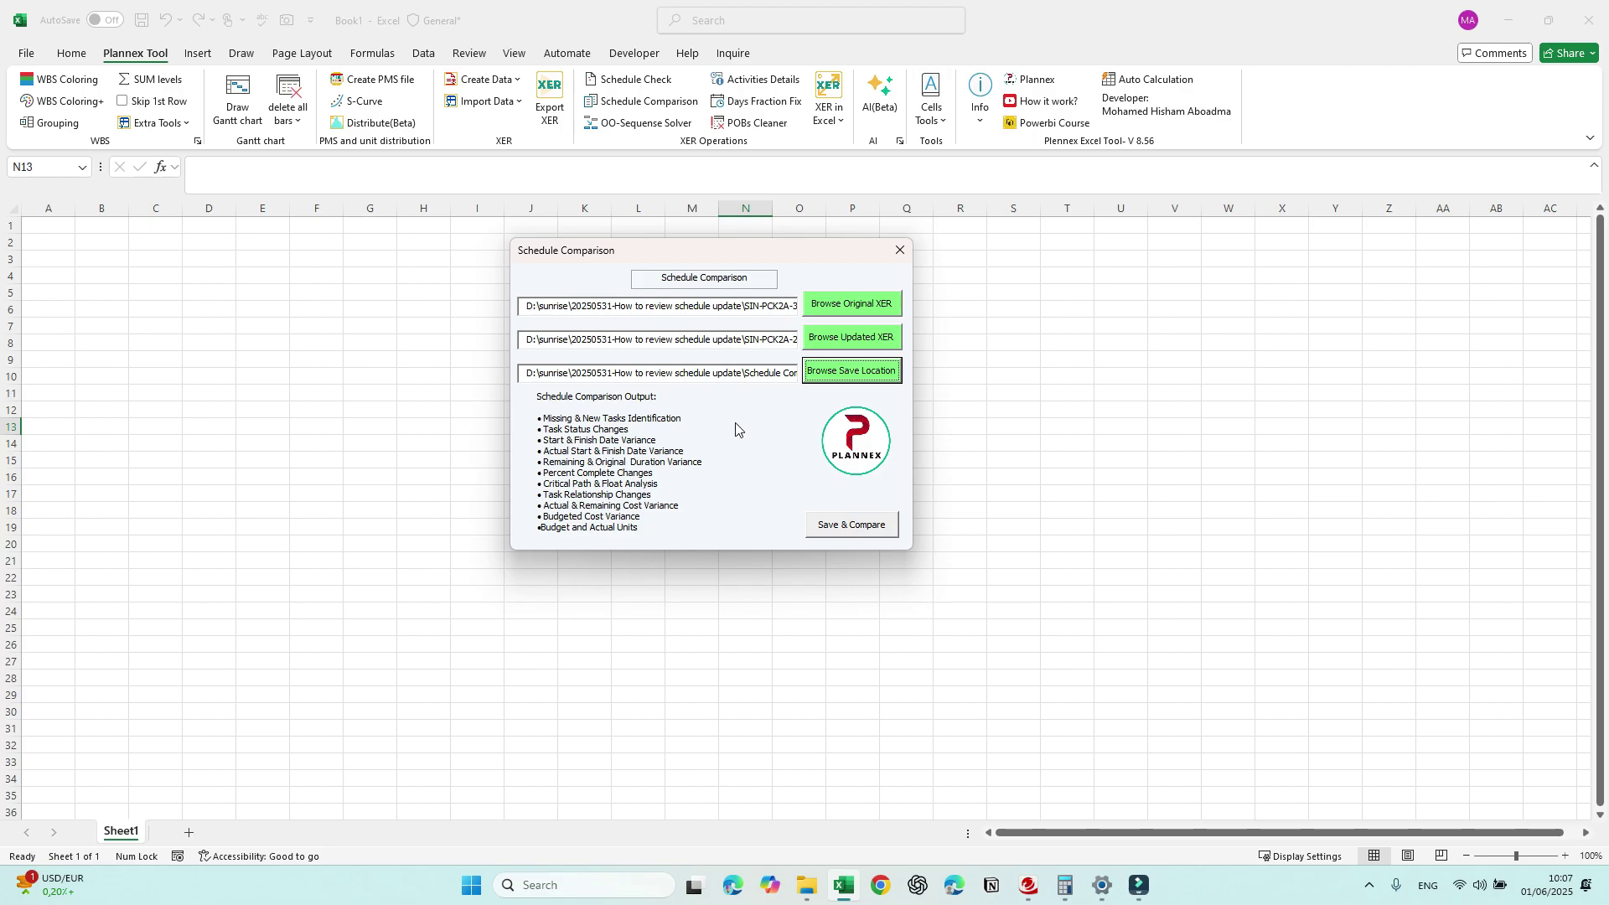
{"action": "left_click", "coordinate": [867, 526]}
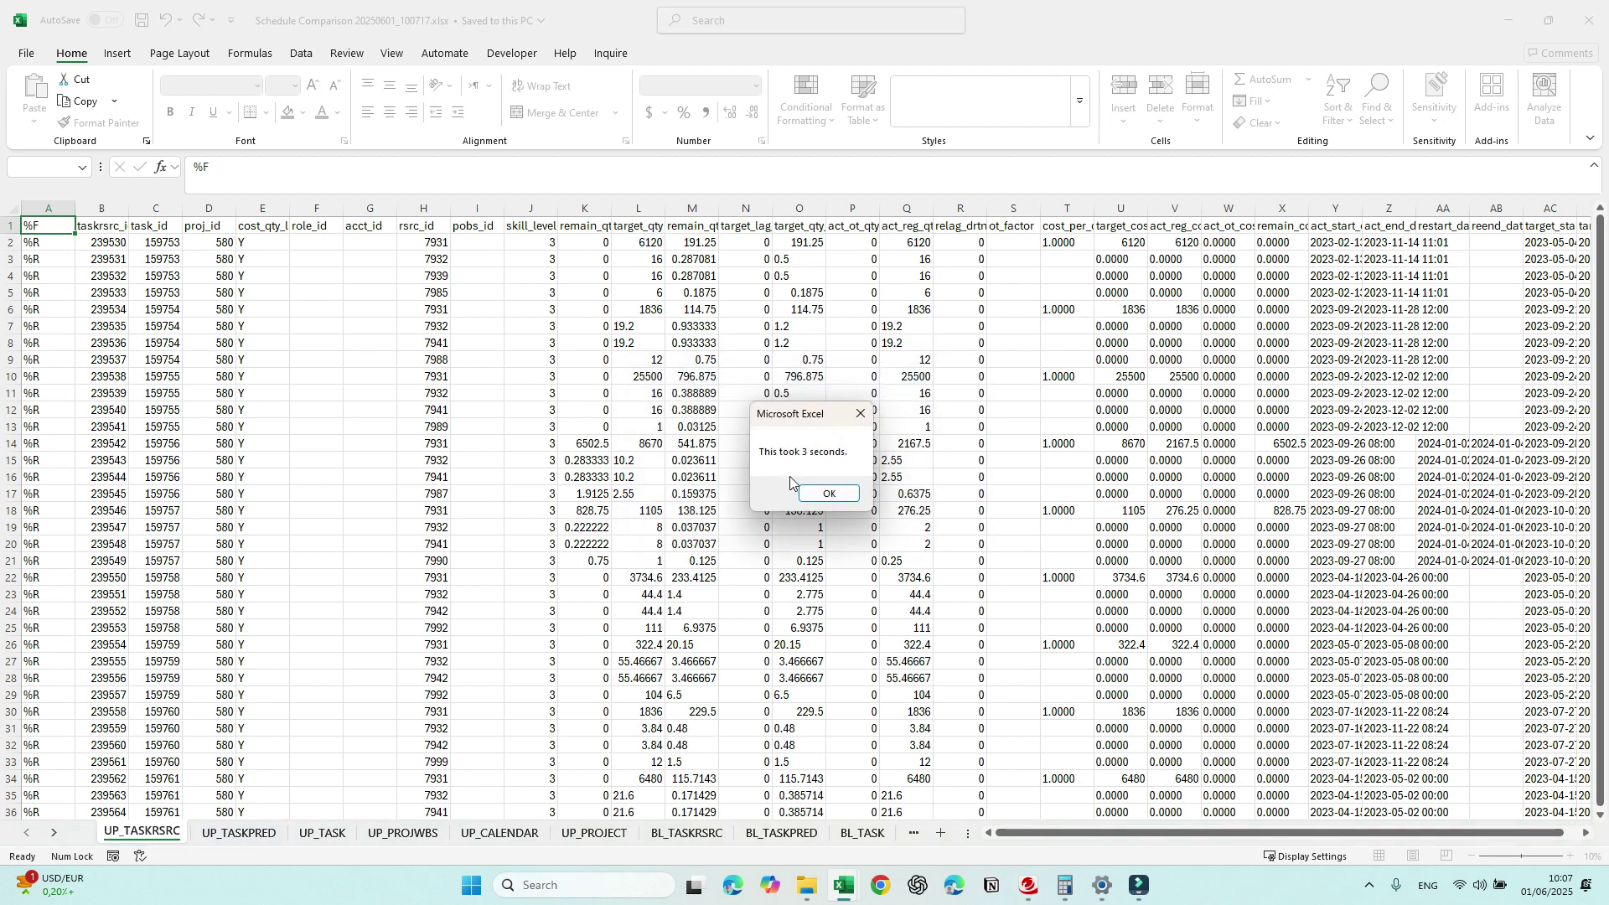
{"action": "left_click", "coordinate": [829, 496]}
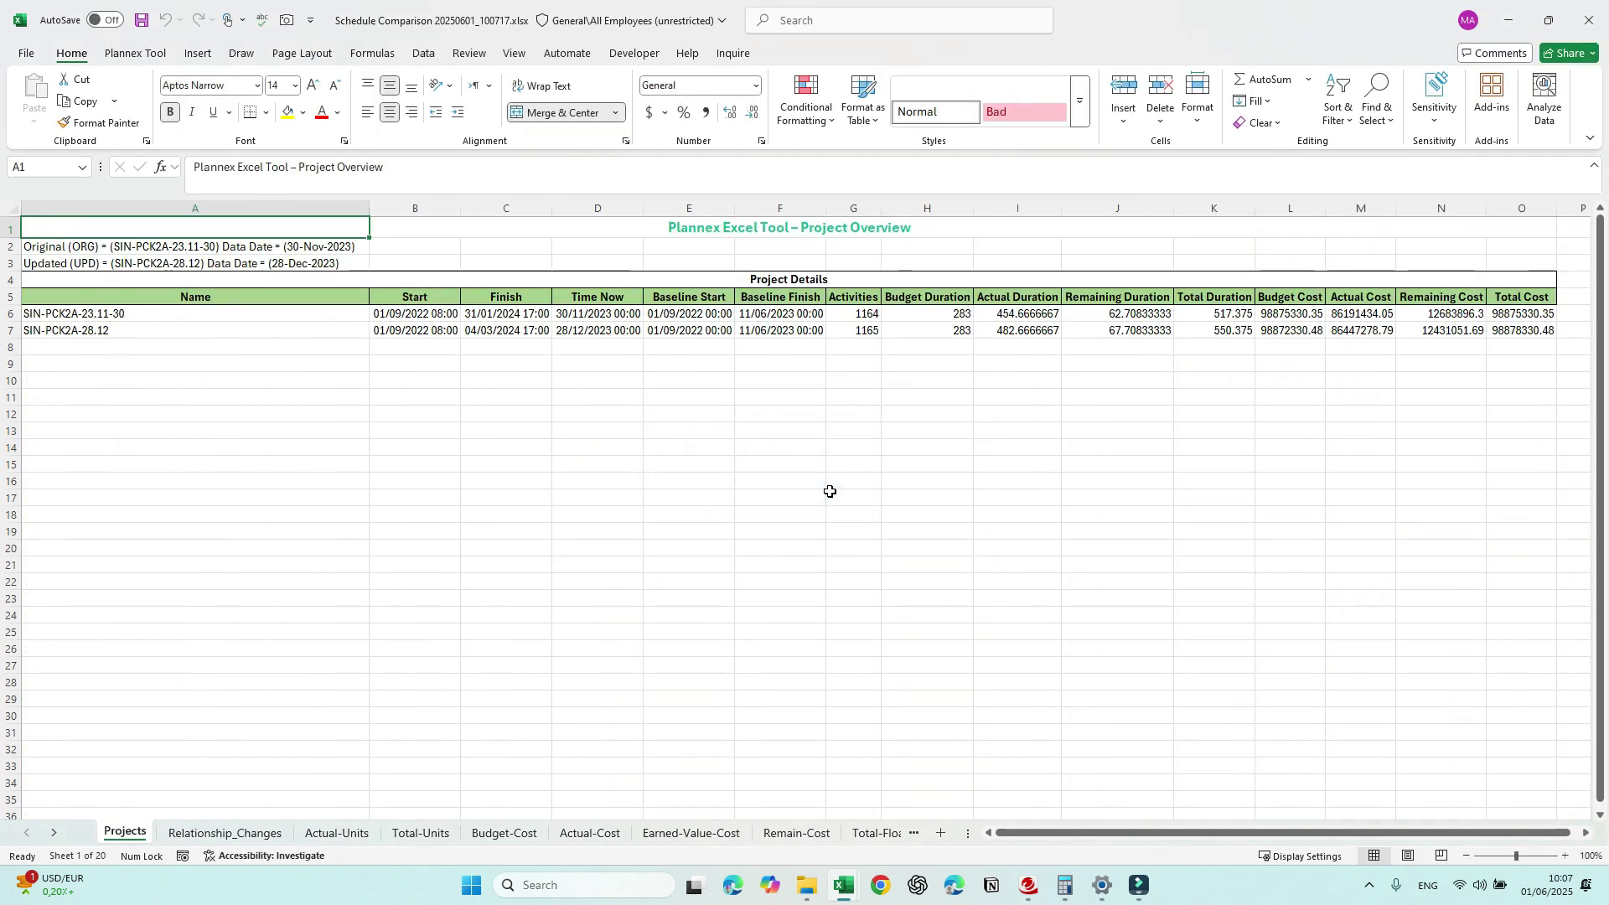
Step: Compare the finish dates and Time Now dates of both schedules in the project overview
{"action": "left_click_drag", "start_coordinate": [433, 321], "coordinate": [528, 332]}
{"action": "left_click", "coordinate": [505, 388]}
{"action": "left_click", "coordinate": [524, 379]}
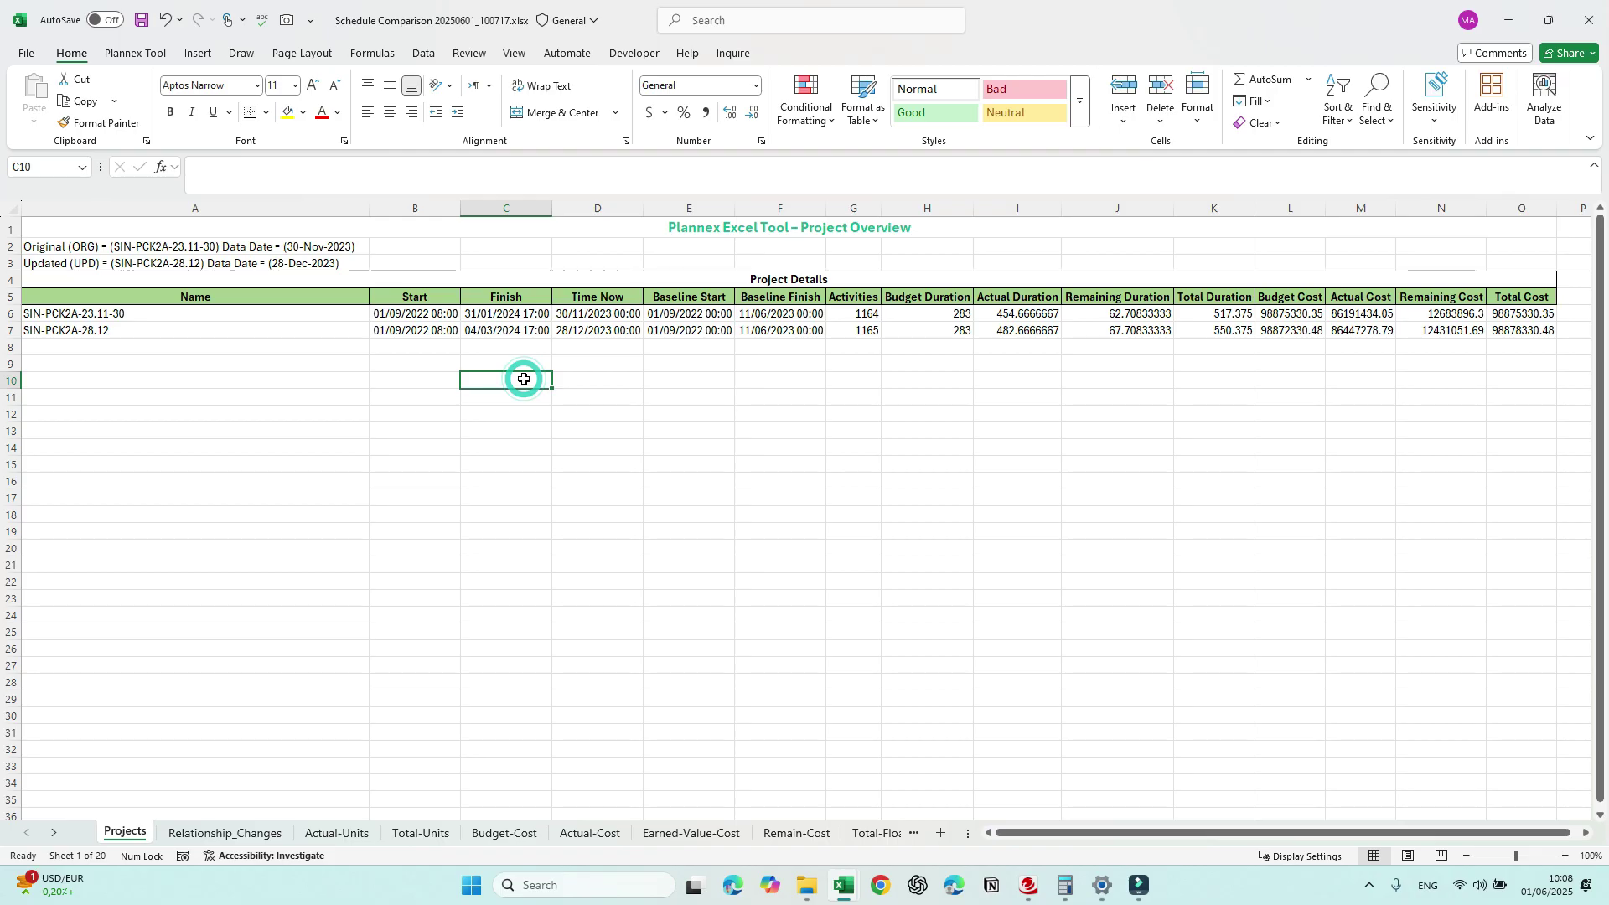
{"action": "left_click", "coordinate": [590, 330]}
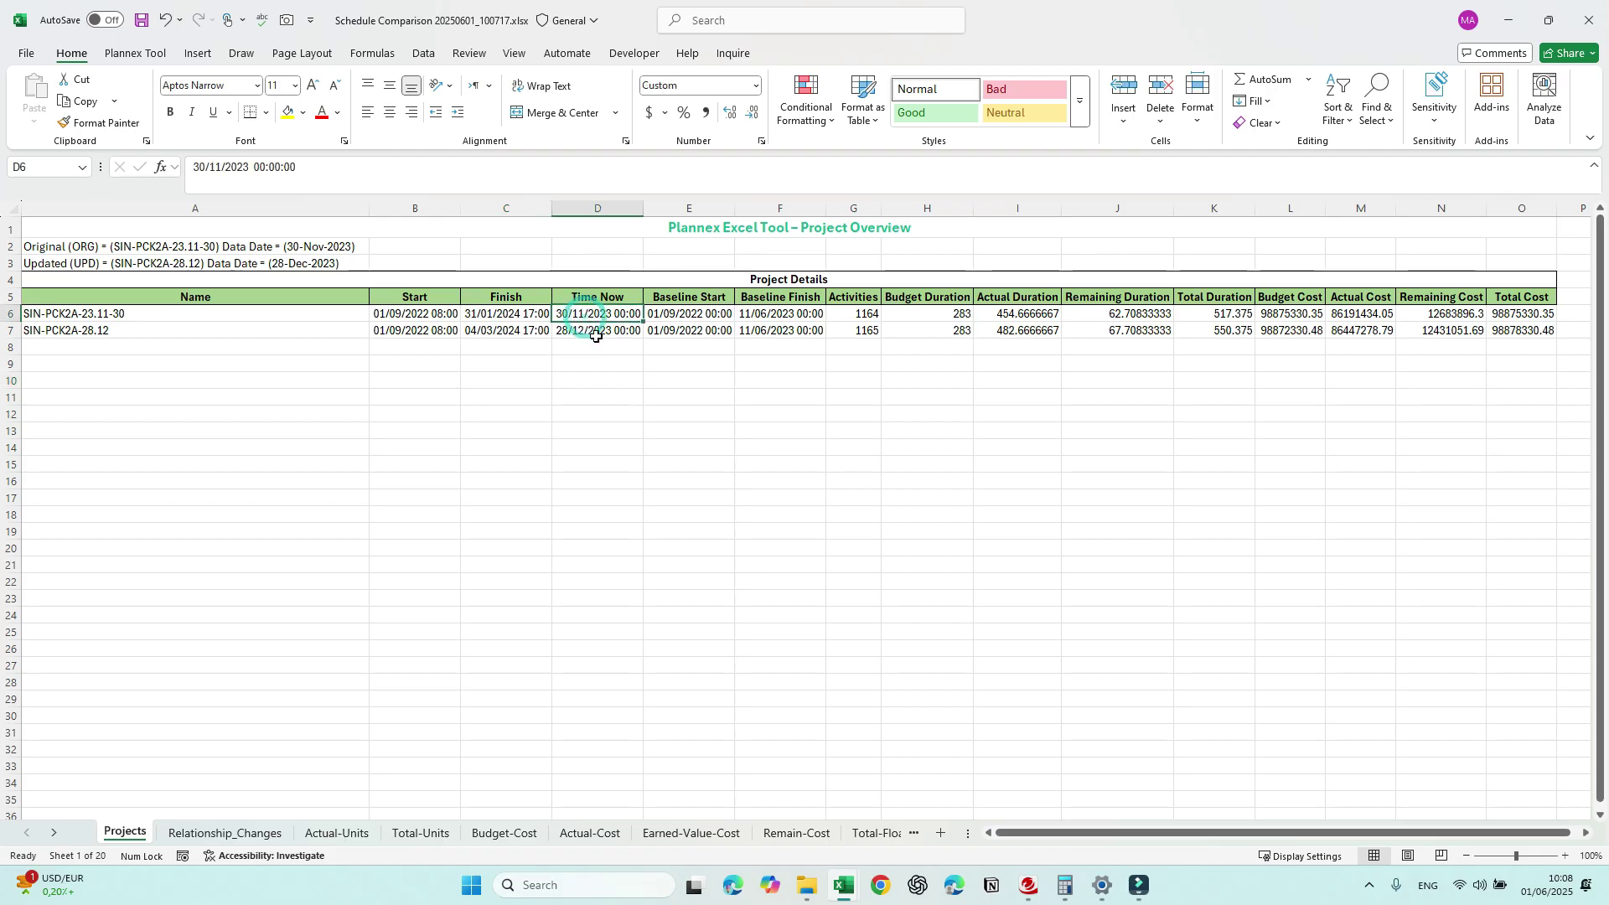
Step: Fit the Activities column to its contents while comparing both schedules' activity counts and budget durations
{"action": "mouse_move", "coordinate": [864, 312]}
{"action": "left_mouse_down"}
{"action": "mouse_move", "coordinate": [867, 347]}
{"action": "mouse_move", "coordinate": [876, 336]}
{"action": "left_mouse_up"}
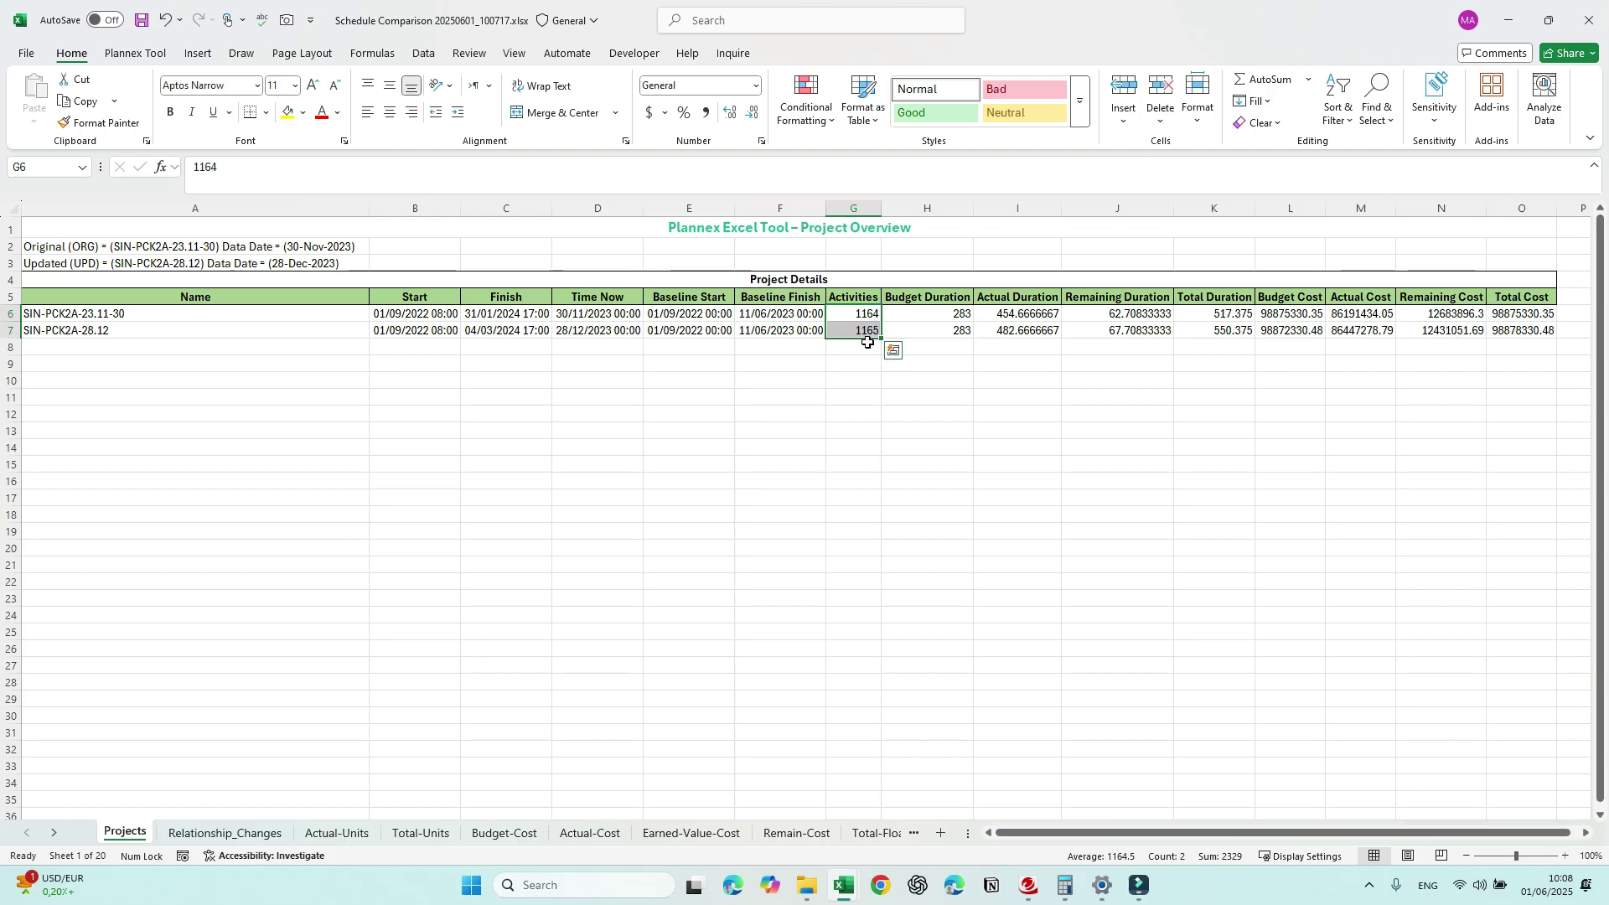
{"action": "double_click", "coordinate": [876, 210]}
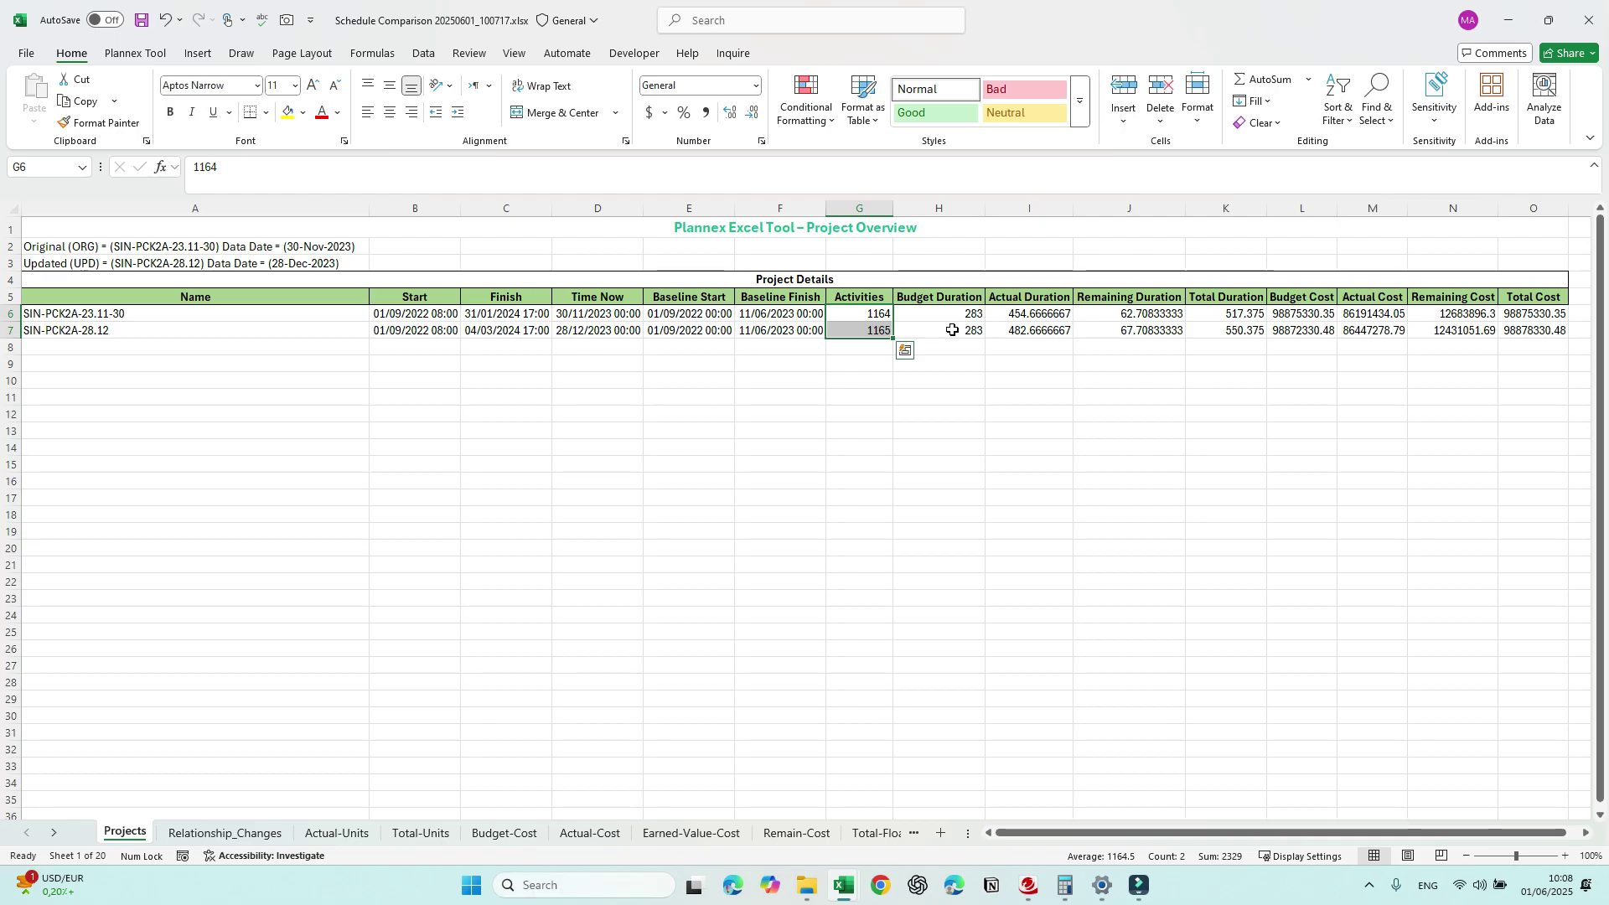
{"action": "left_click_drag", "start_coordinate": [963, 314], "coordinate": [963, 332]}
{"action": "key", "text": "ctrl+v"}
{"action": "key", "text": "Escape"}
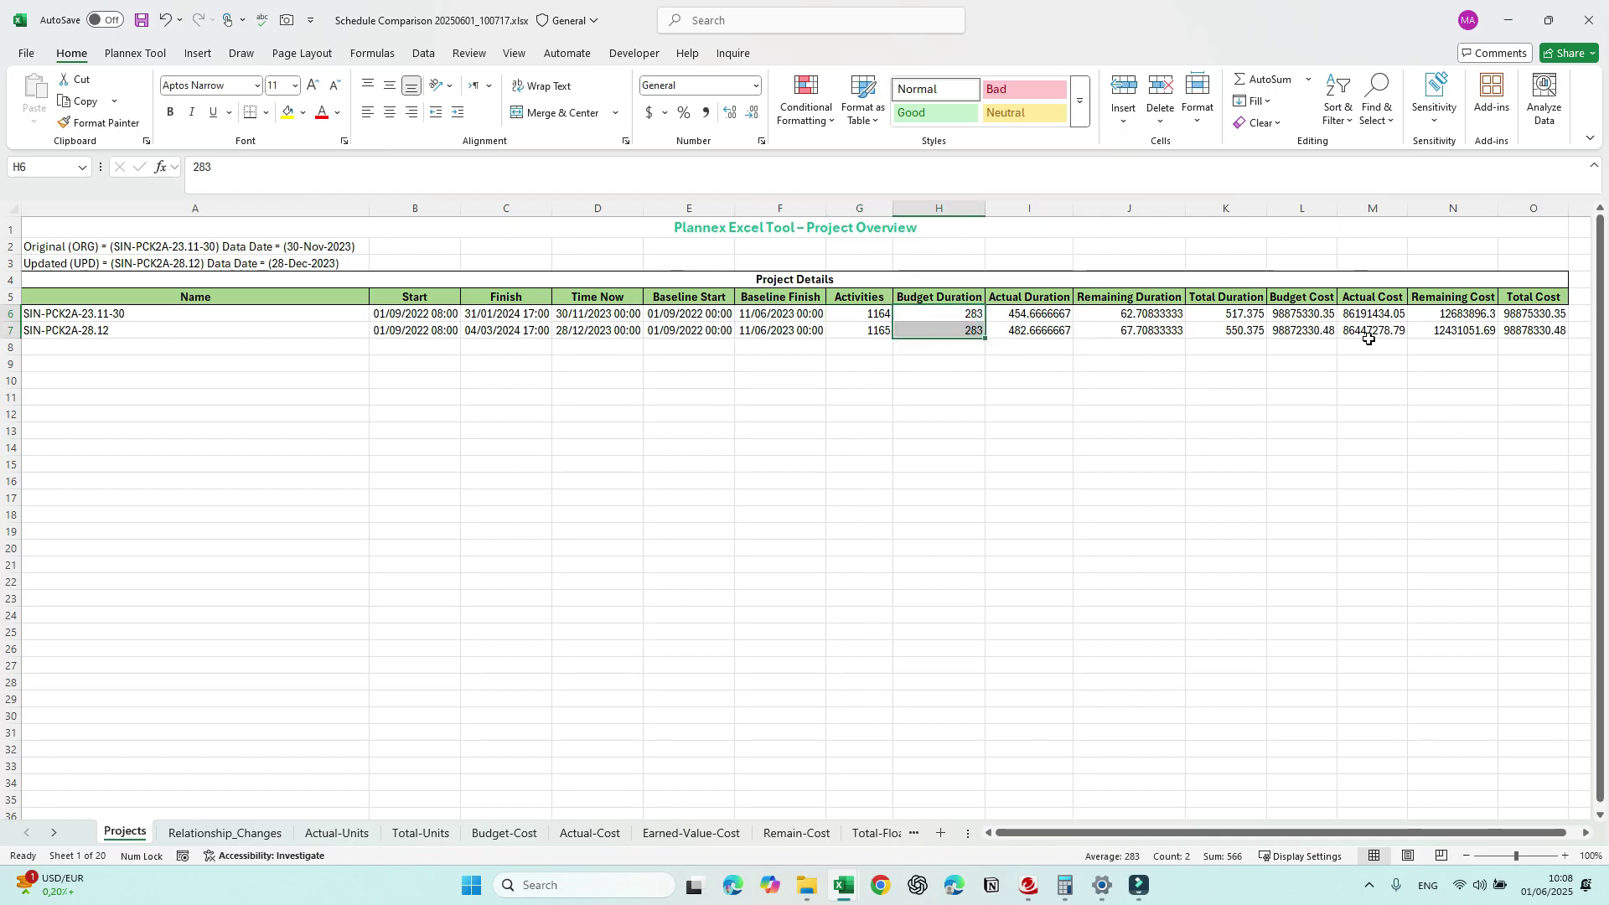
Step: Calculate the budget cost difference between the two schedules in L9 with =L7-L6, and clear the cell
{"action": "left_click_drag", "start_coordinate": [1222, 317], "coordinate": [1304, 333]}
{"action": "key", "text": "ctrl+v"}
{"action": "key", "text": "ctrl+v"}
{"action": "left_click", "coordinate": [1307, 366]}
{"action": "type", "text": "="}
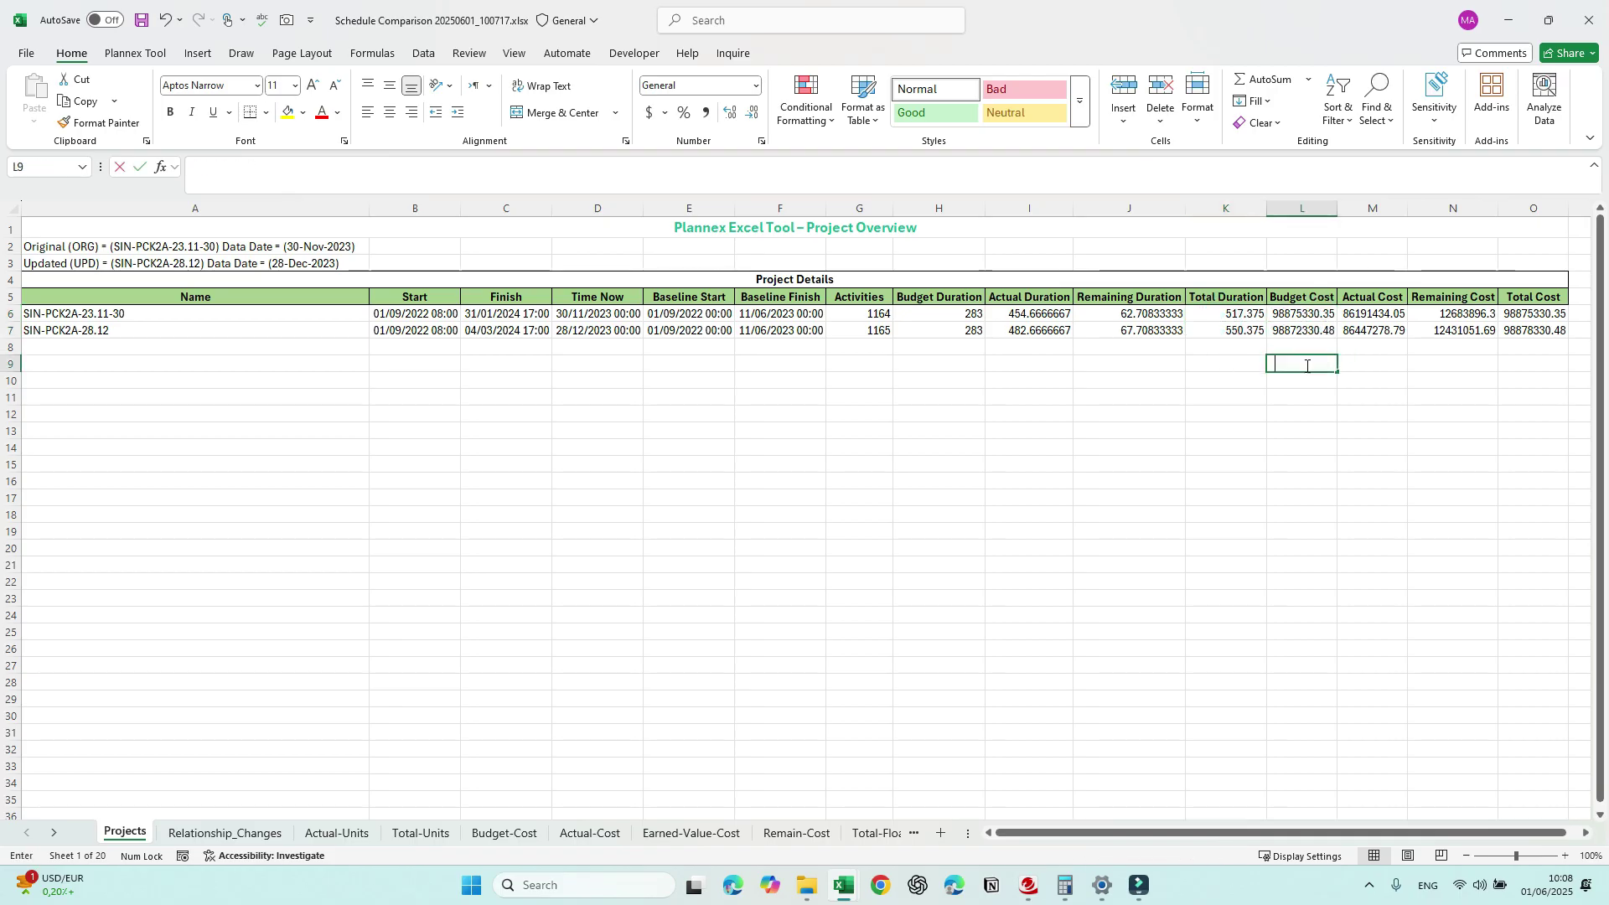
{"action": "left_click", "coordinate": [1305, 332]}
{"action": "type", "text": "-"}
{"action": "left_click", "coordinate": [1302, 316]}
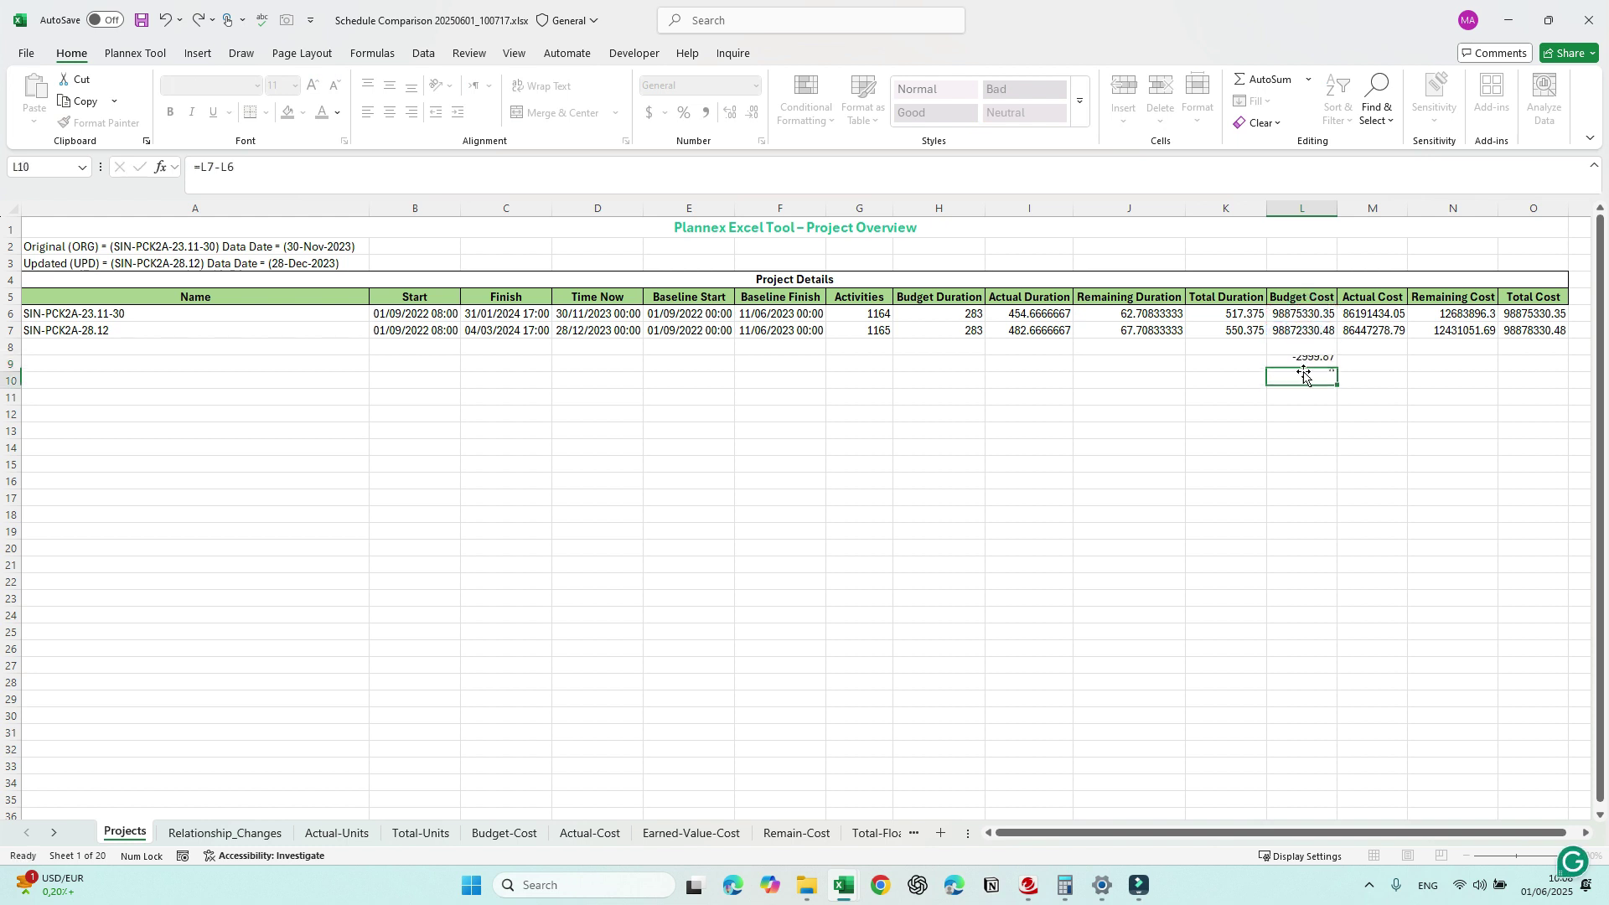
{"action": "key", "text": "Return"}
{"action": "left_click", "coordinate": [1312, 362]}
{"action": "key", "text": "Delete"}
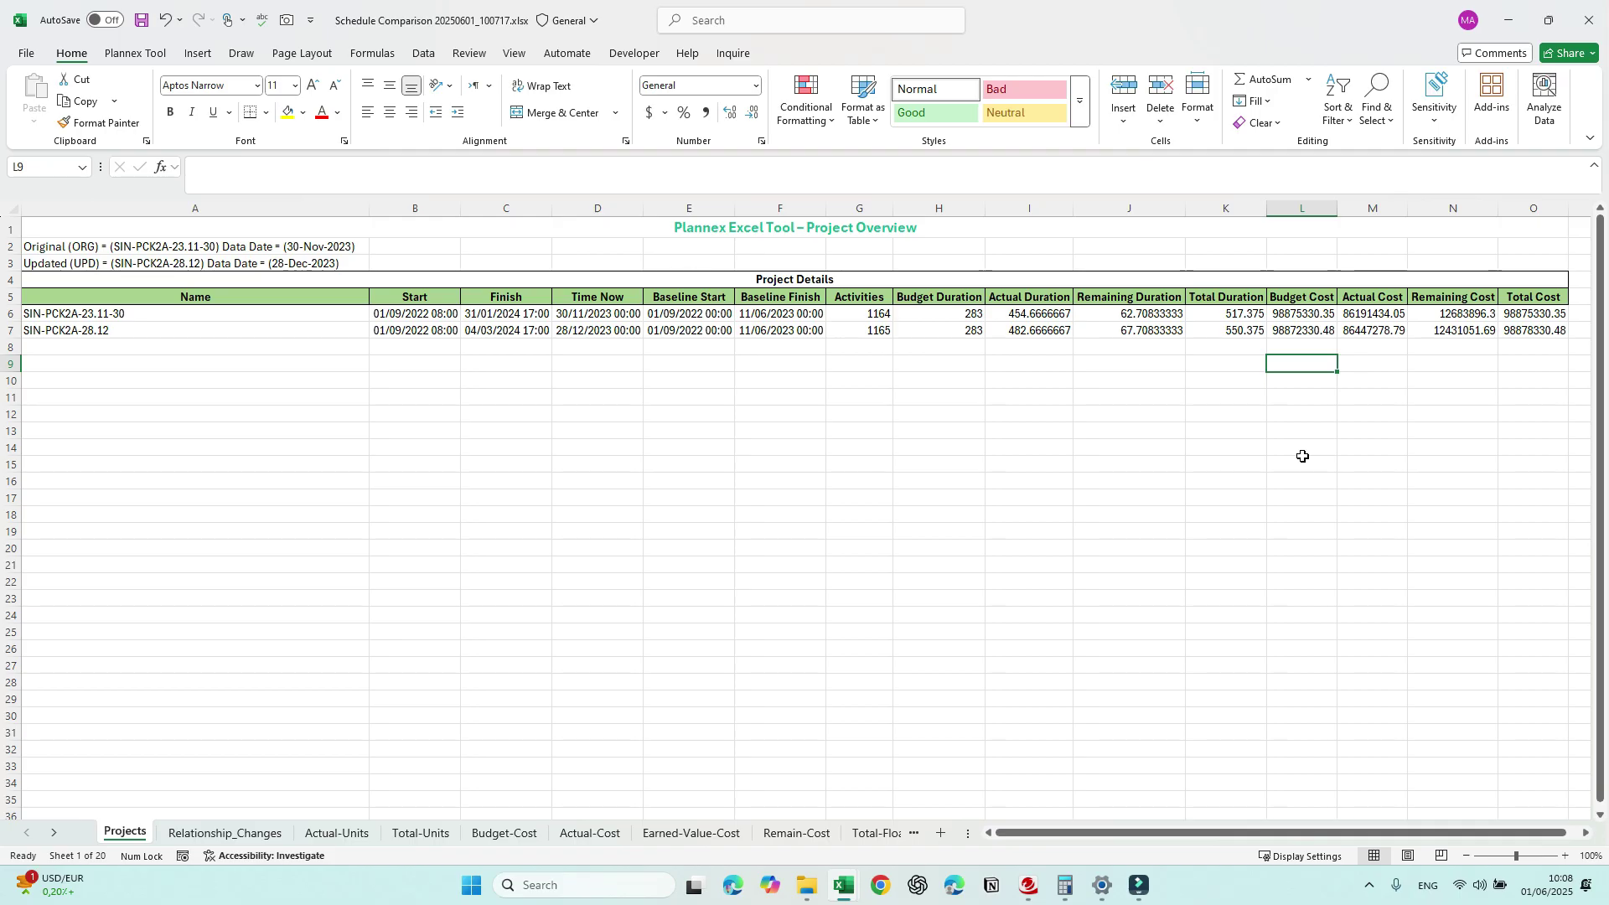
Step: Compare the actual, remaining and total costs of the two schedules in the project overview
{"action": "left_click_drag", "start_coordinate": [1387, 321], "coordinate": [1391, 327]}
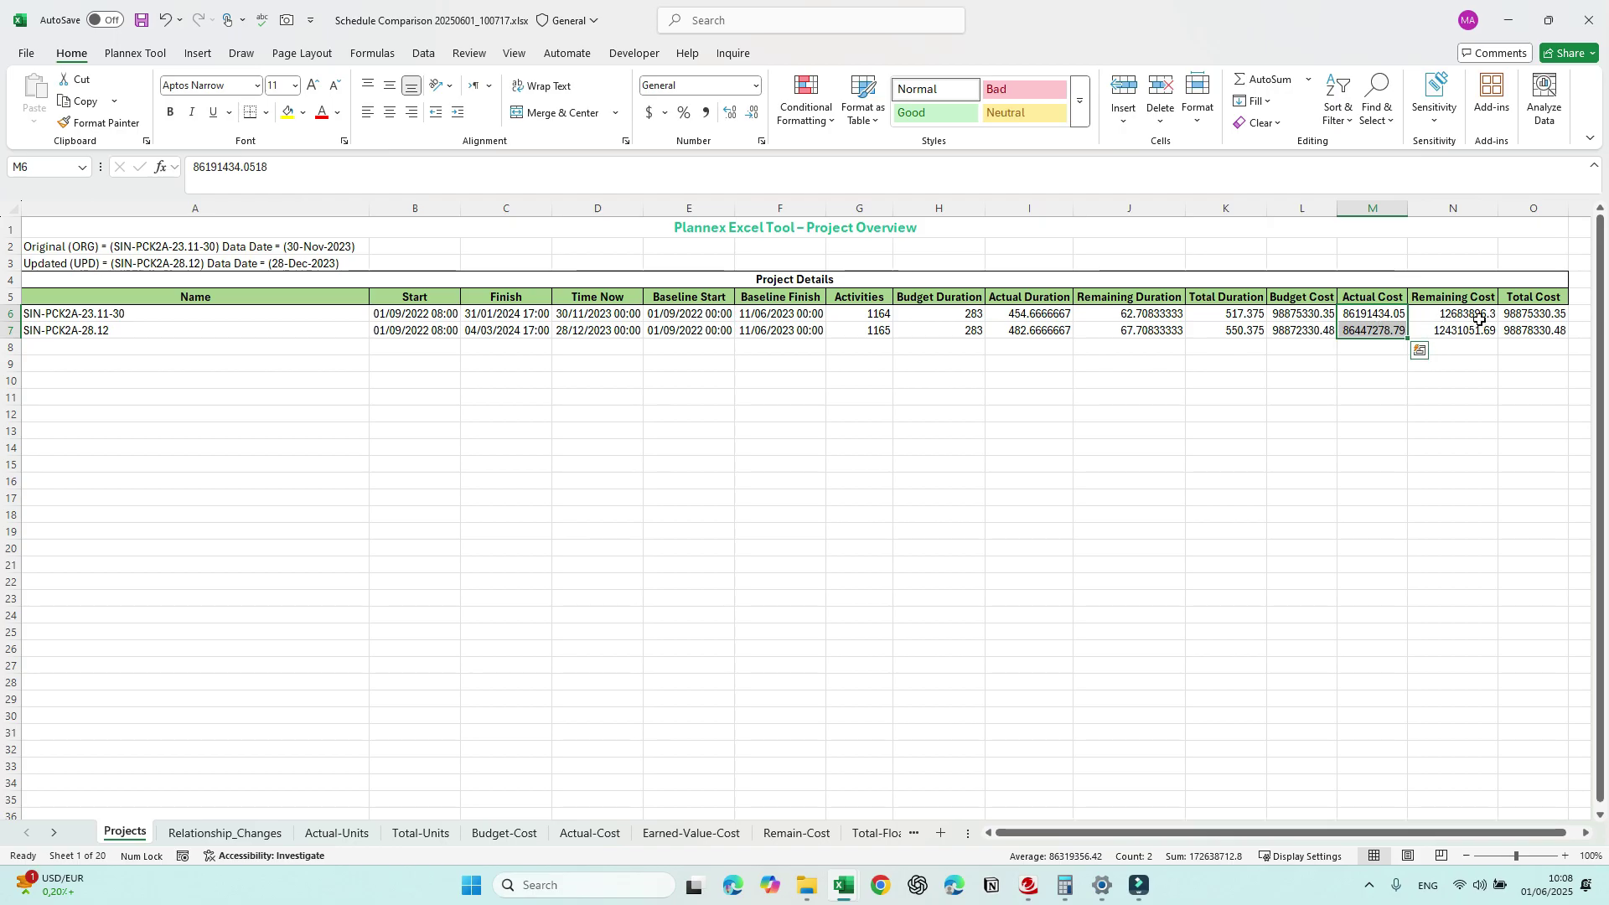
{"action": "left_click_drag", "start_coordinate": [1488, 315], "coordinate": [1547, 350]}
{"action": "left_click", "coordinate": [1157, 431]}
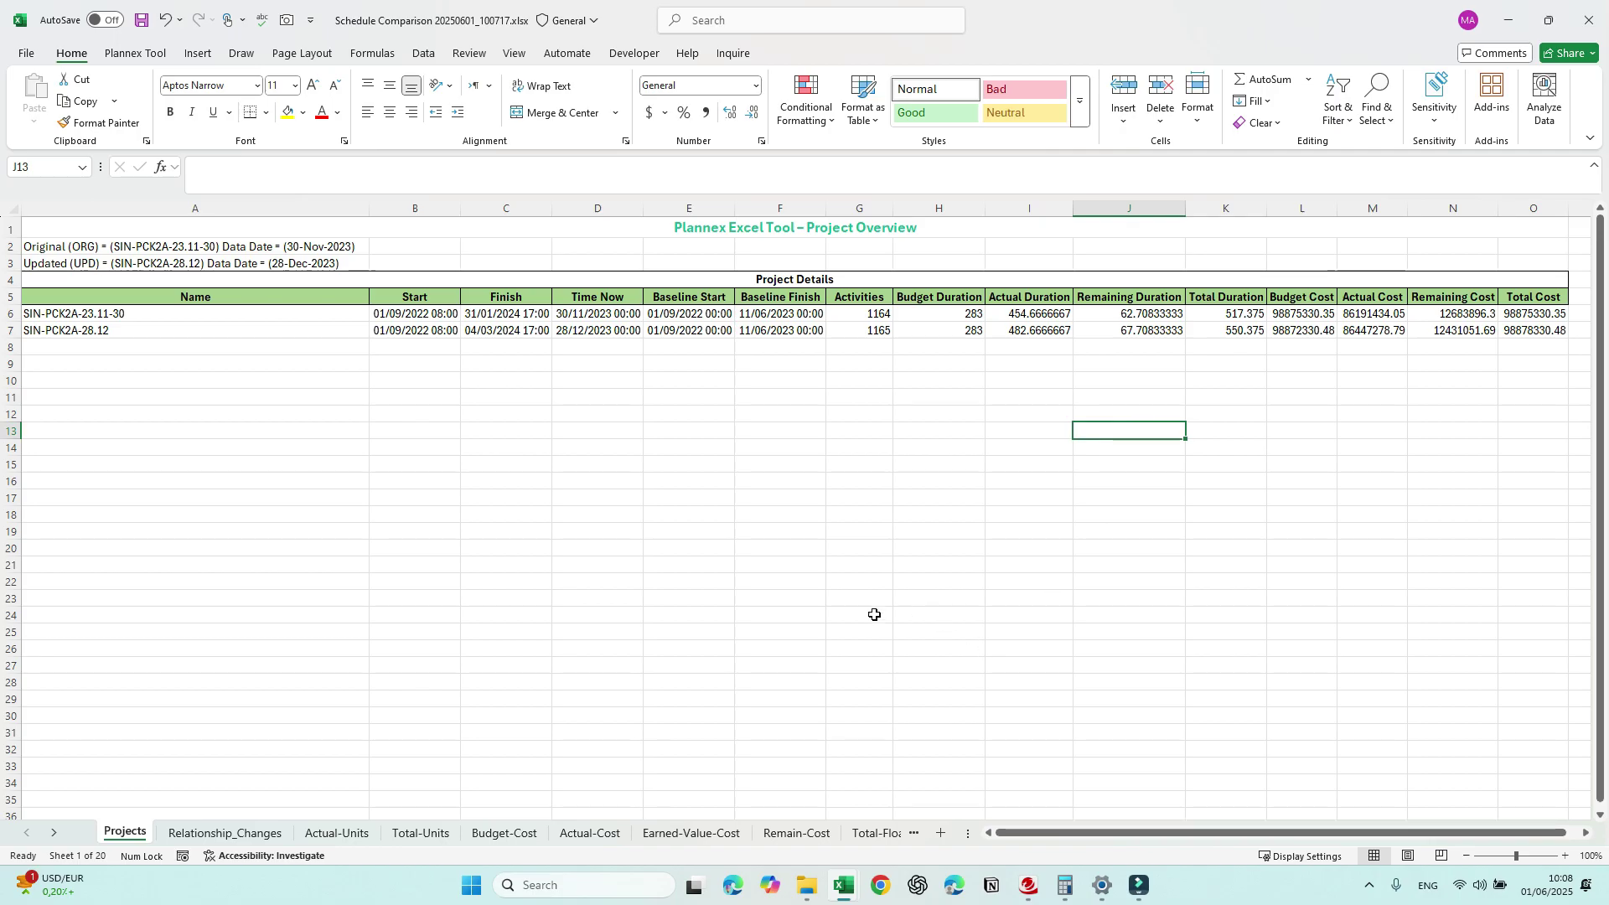
Step: Examine the predecessor types, comparison note and task statuses for GH-T$C1020 on the Relationship_Changes sheet
{"action": "left_click", "coordinate": [223, 833]}
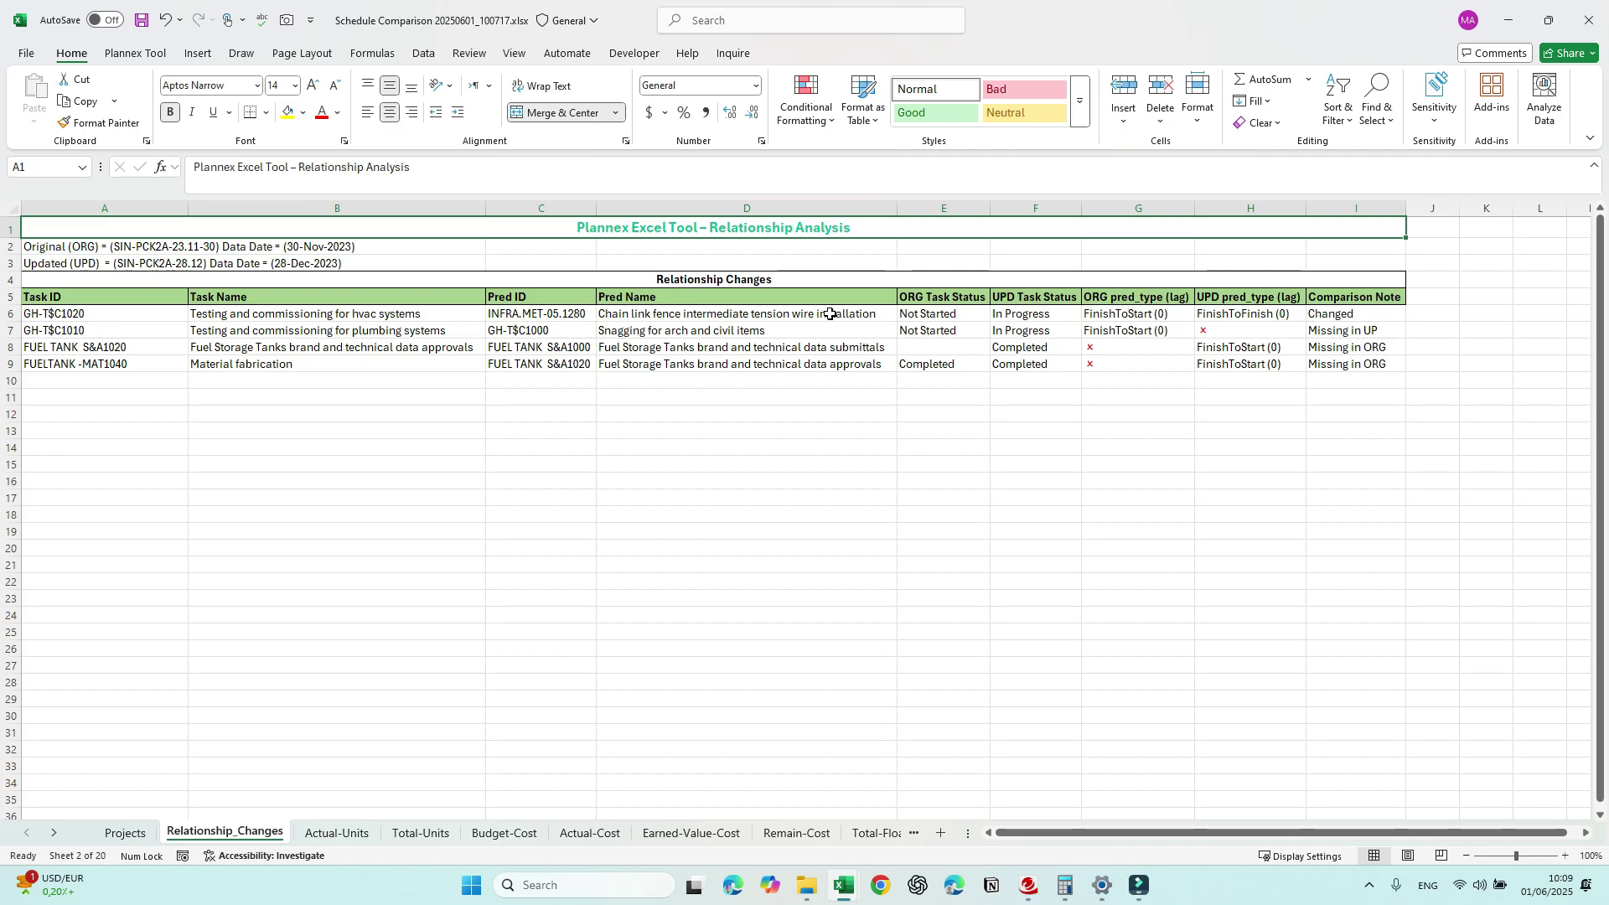
{"action": "left_click", "coordinate": [1127, 318]}
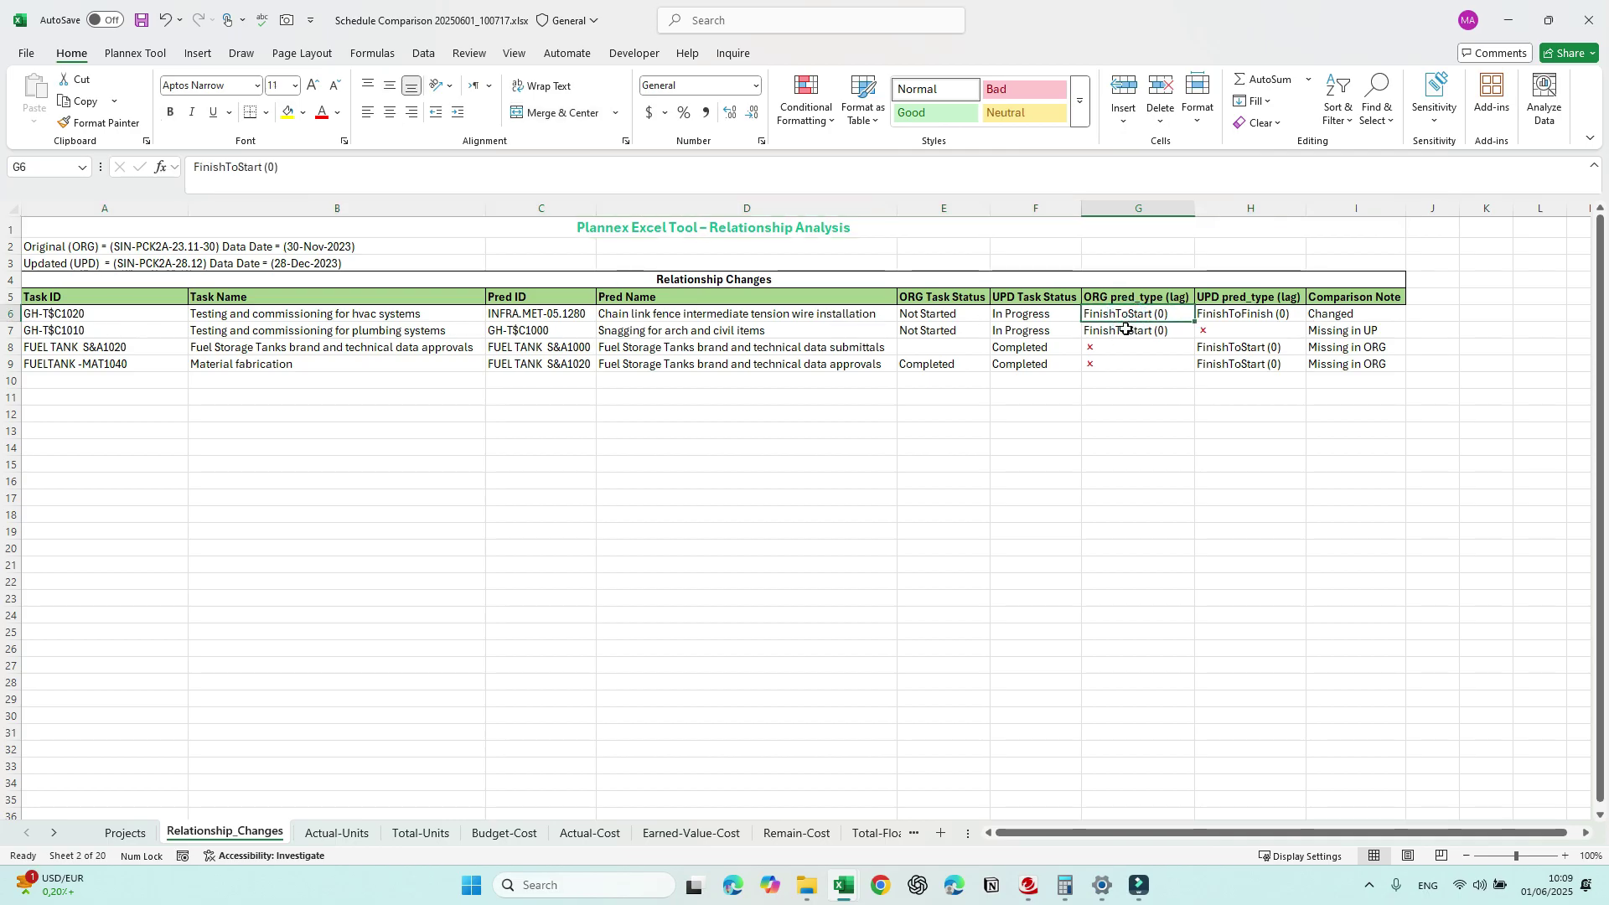
{"action": "left_click", "coordinate": [1268, 316]}
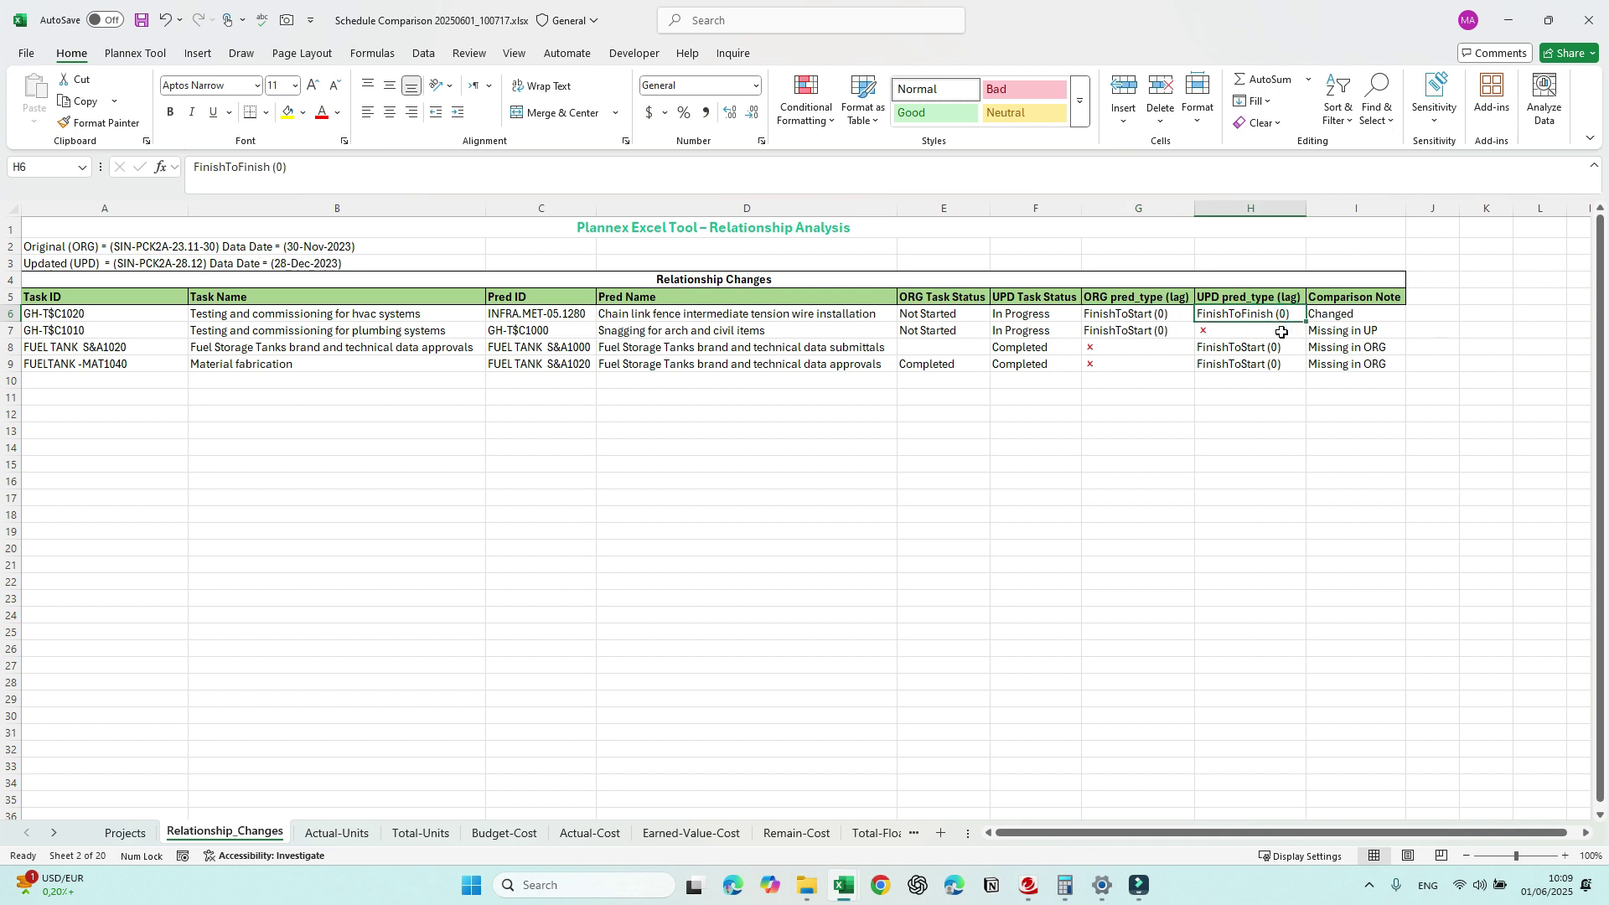
{"action": "left_click", "coordinate": [1362, 317]}
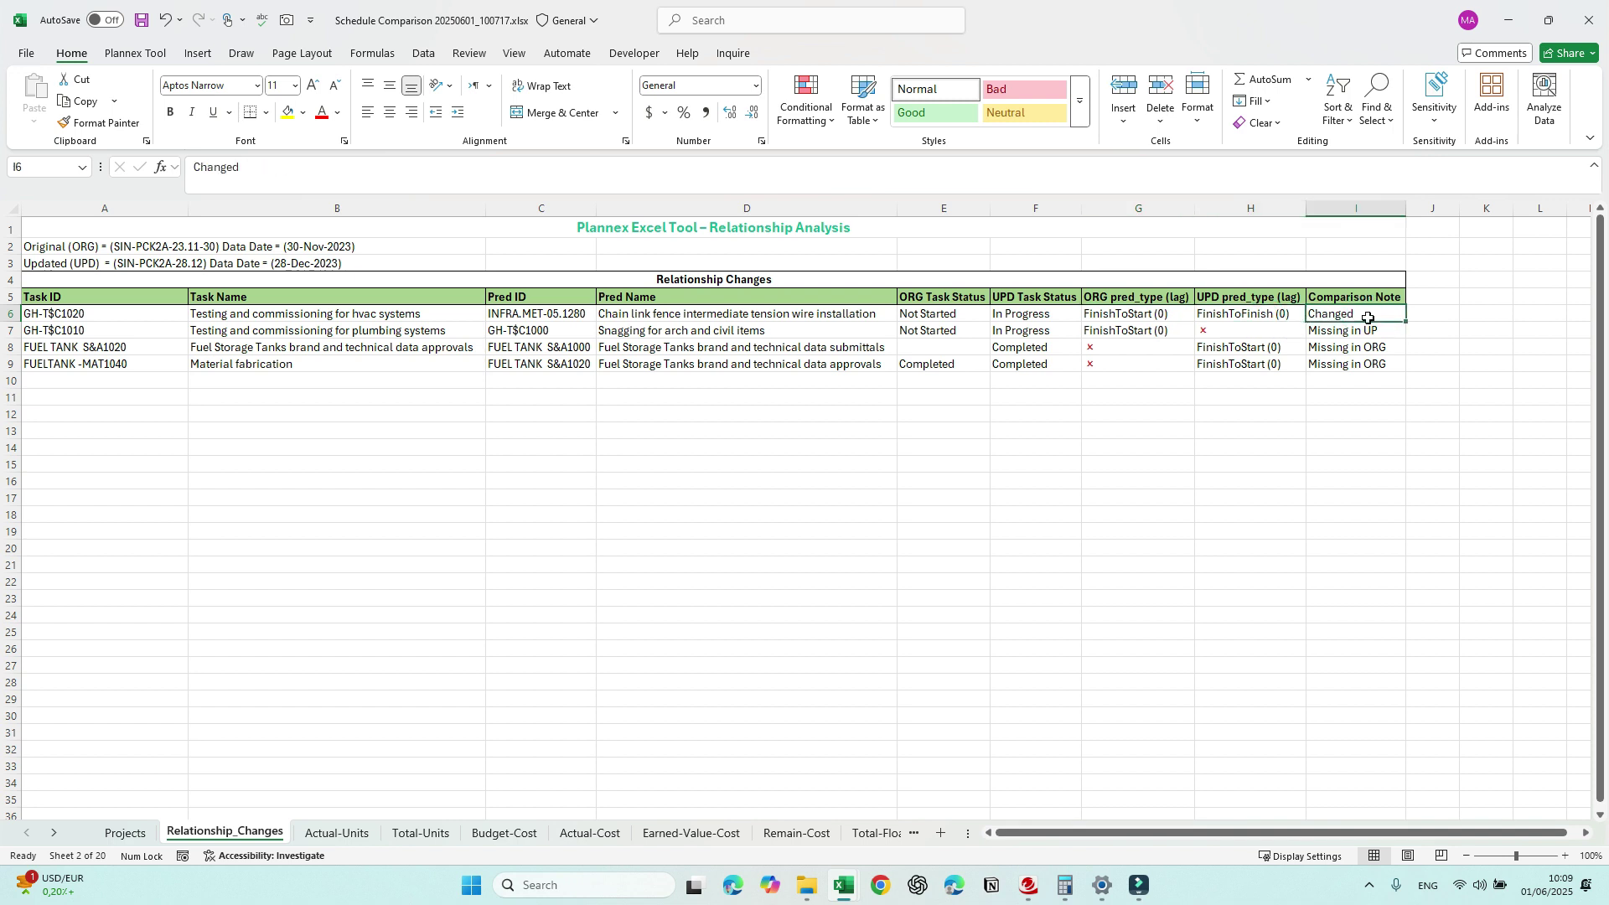
{"action": "left_click", "coordinate": [947, 319]}
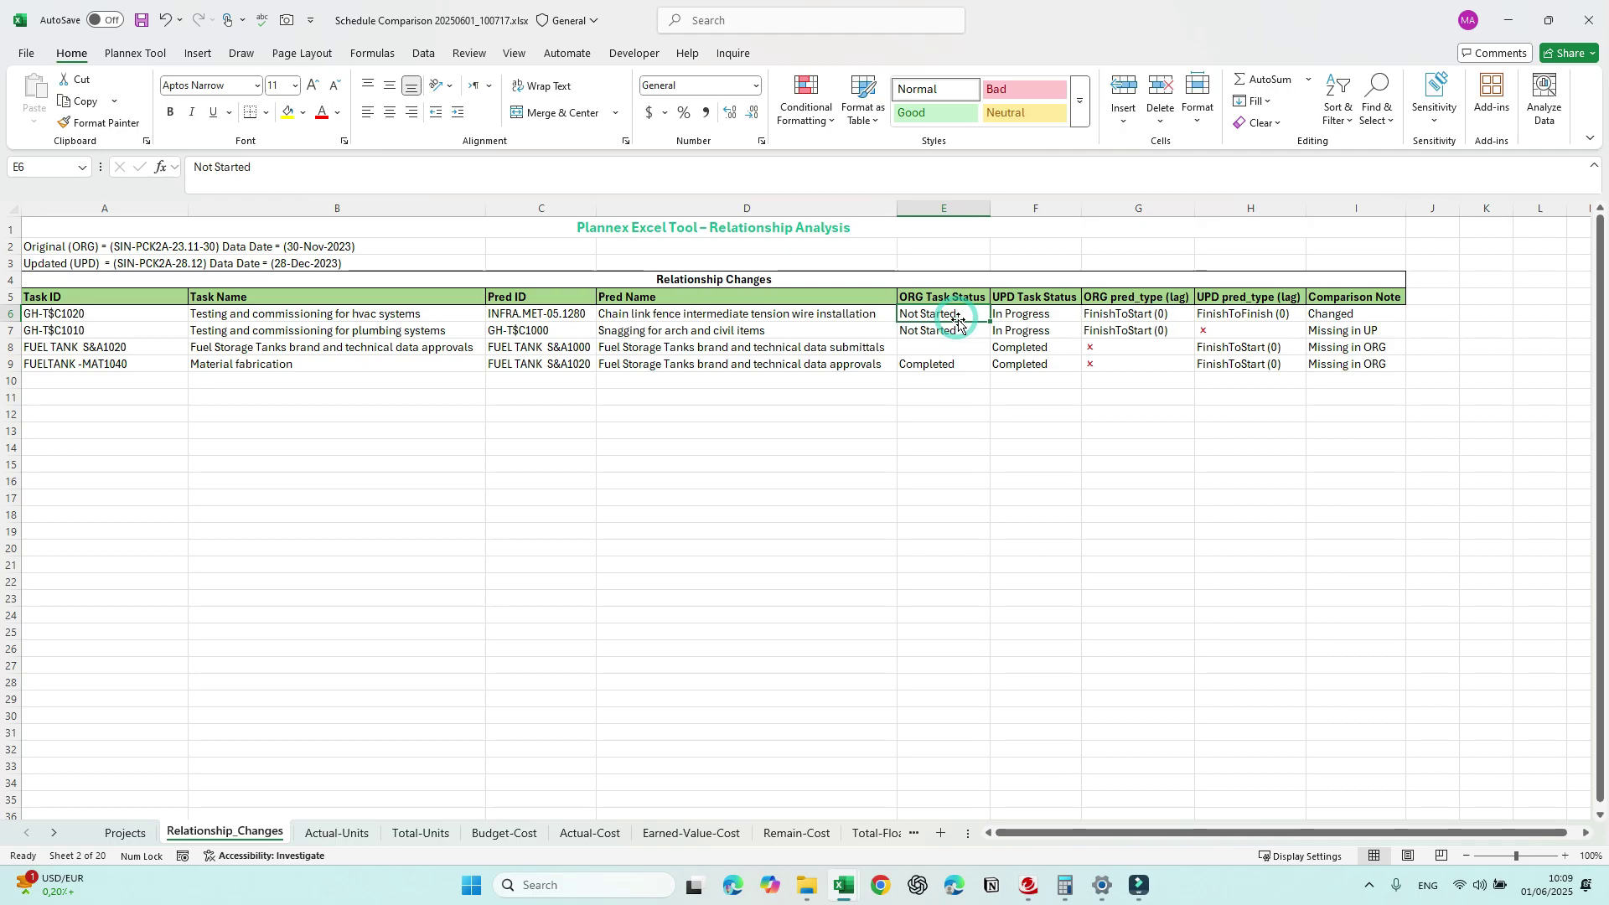
{"action": "left_click", "coordinate": [1040, 313]}
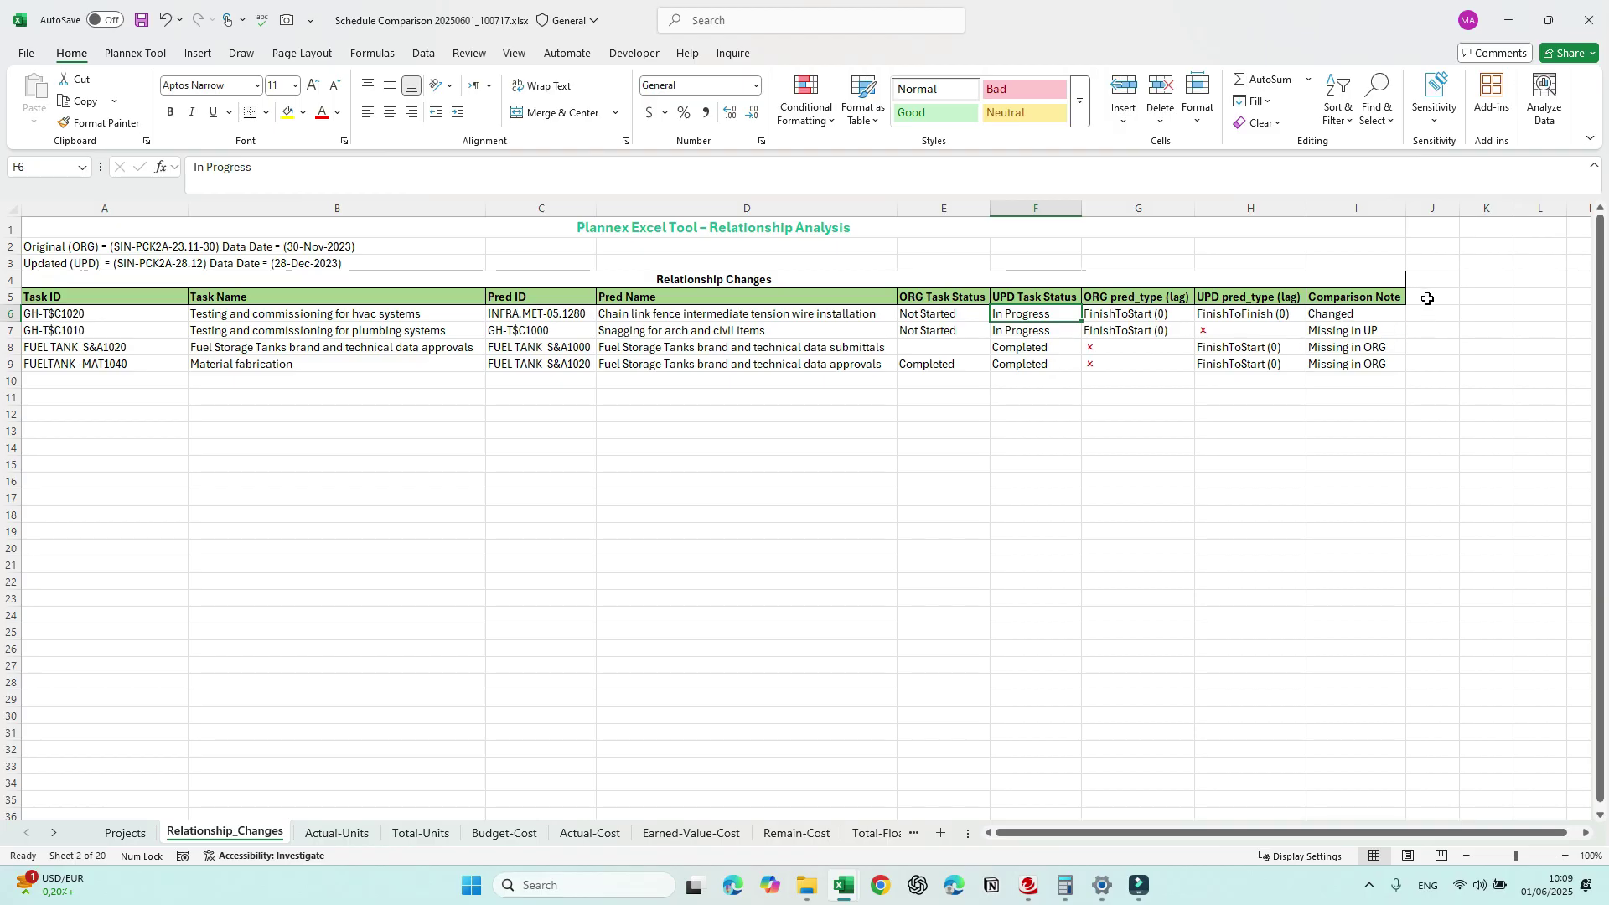
Step: Add a widened Comment column beside Comparison Note and enter OOS for the GH-T$C1020 relationship
{"action": "left_click_drag", "start_coordinate": [1460, 208], "coordinate": [1490, 208]}
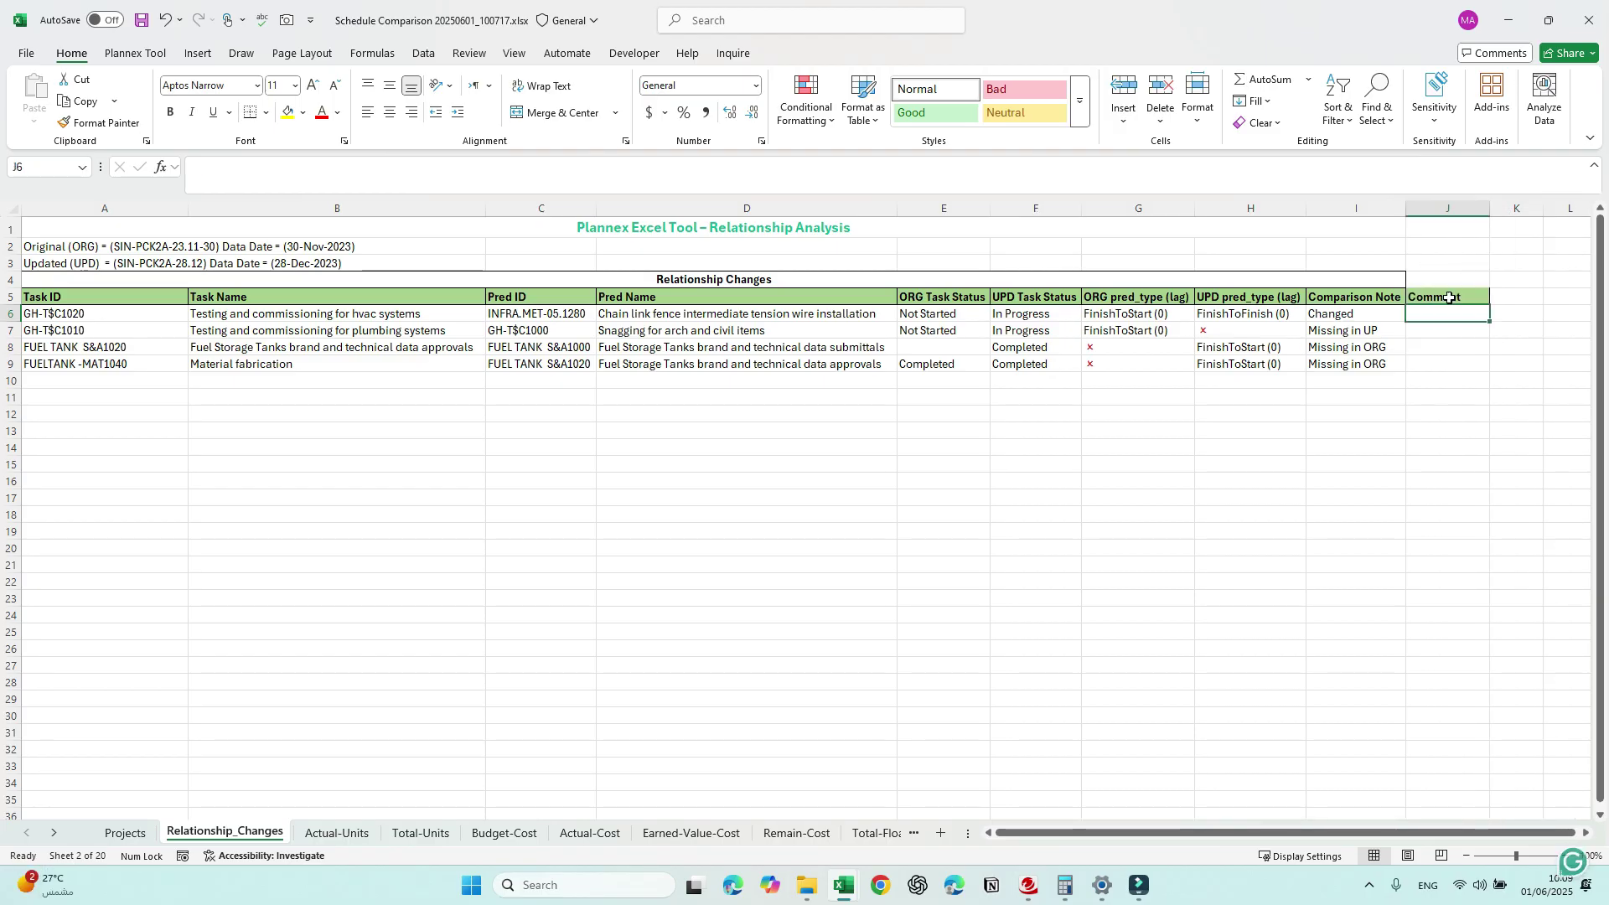
{"action": "left_click", "coordinate": [1449, 310]}
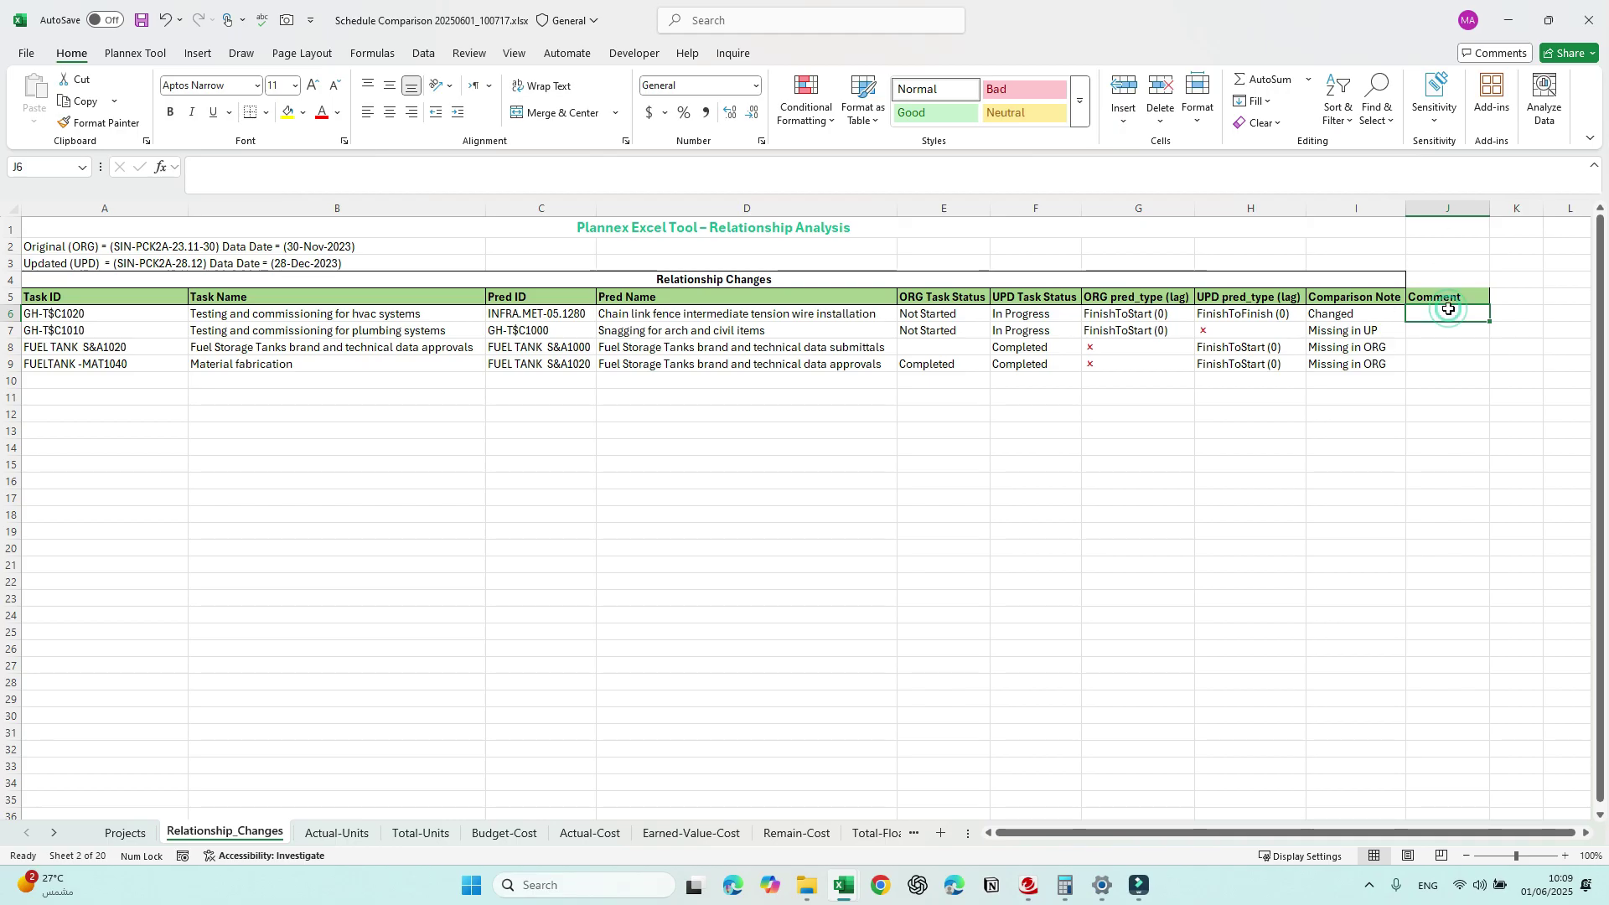
{"action": "type", "text": "OOS"}
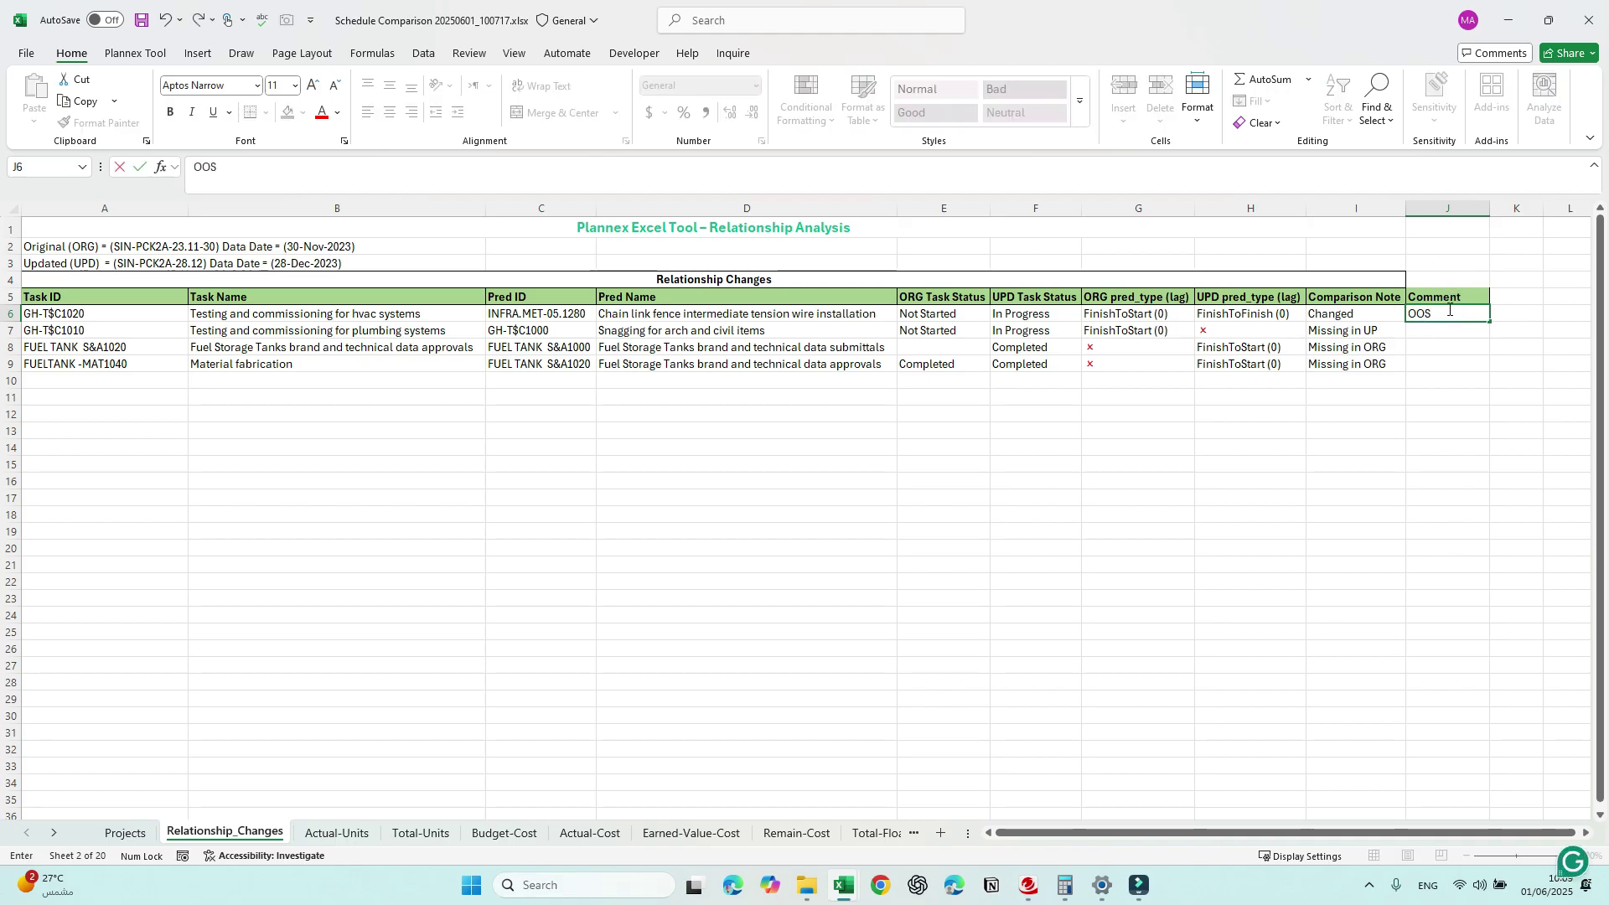
{"action": "key", "text": "Return"}
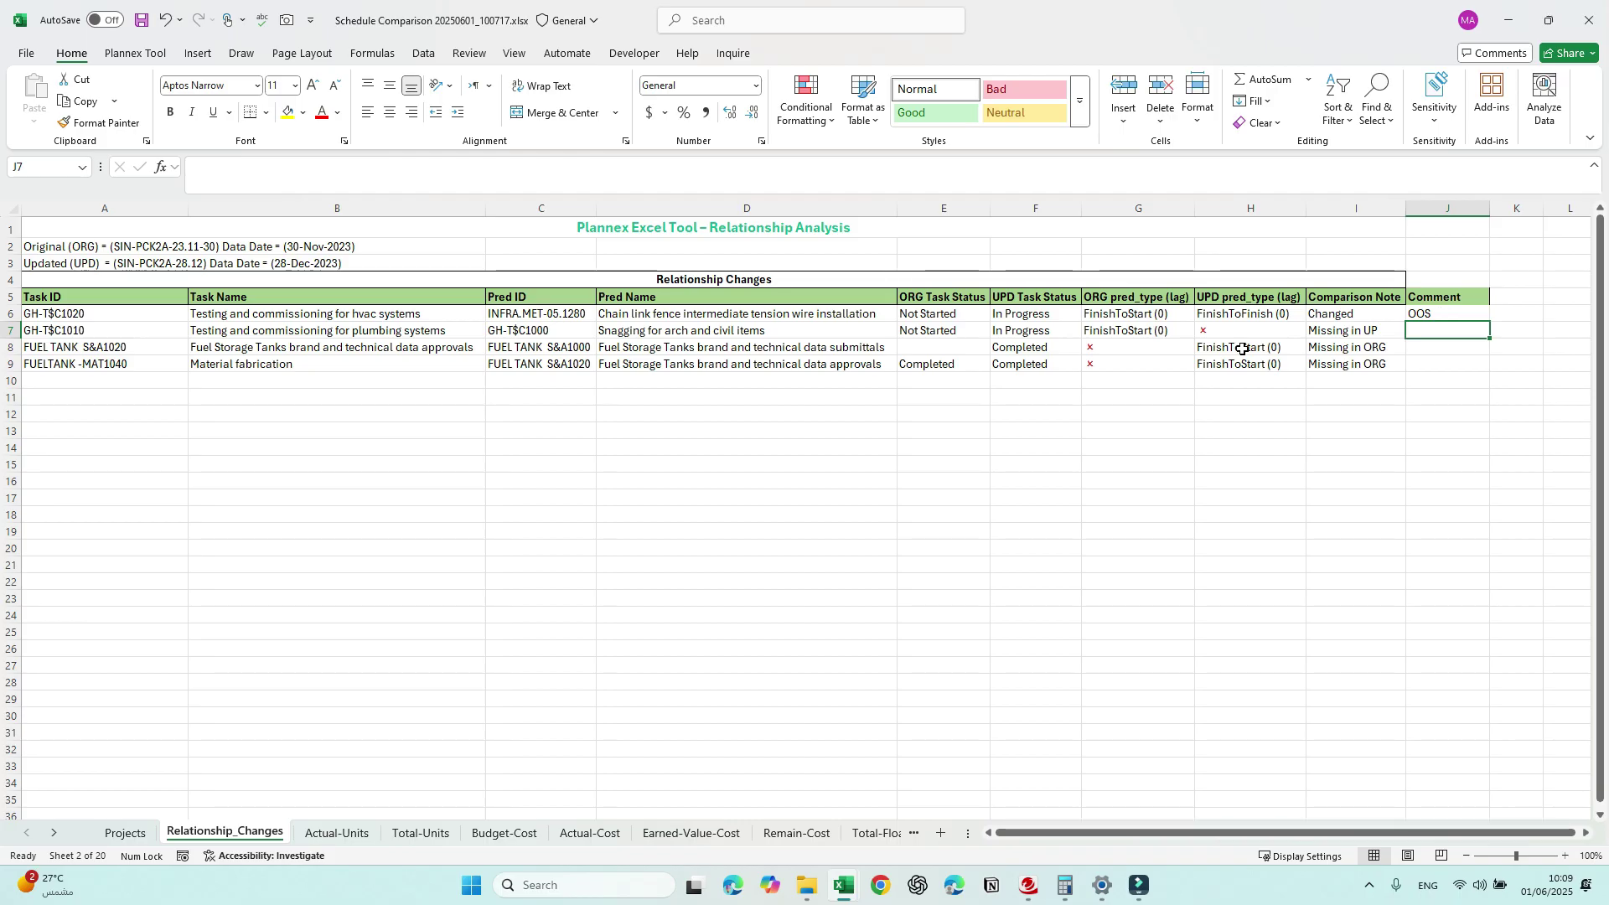
Step: Examine the task statuses, predecessor types and empty comment cell for GH-T$C1010 on the Relationship_Changes sheet
{"action": "left_click_drag", "start_coordinate": [1449, 311], "coordinate": [537, 313]}
{"action": "left_click", "coordinate": [746, 430]}
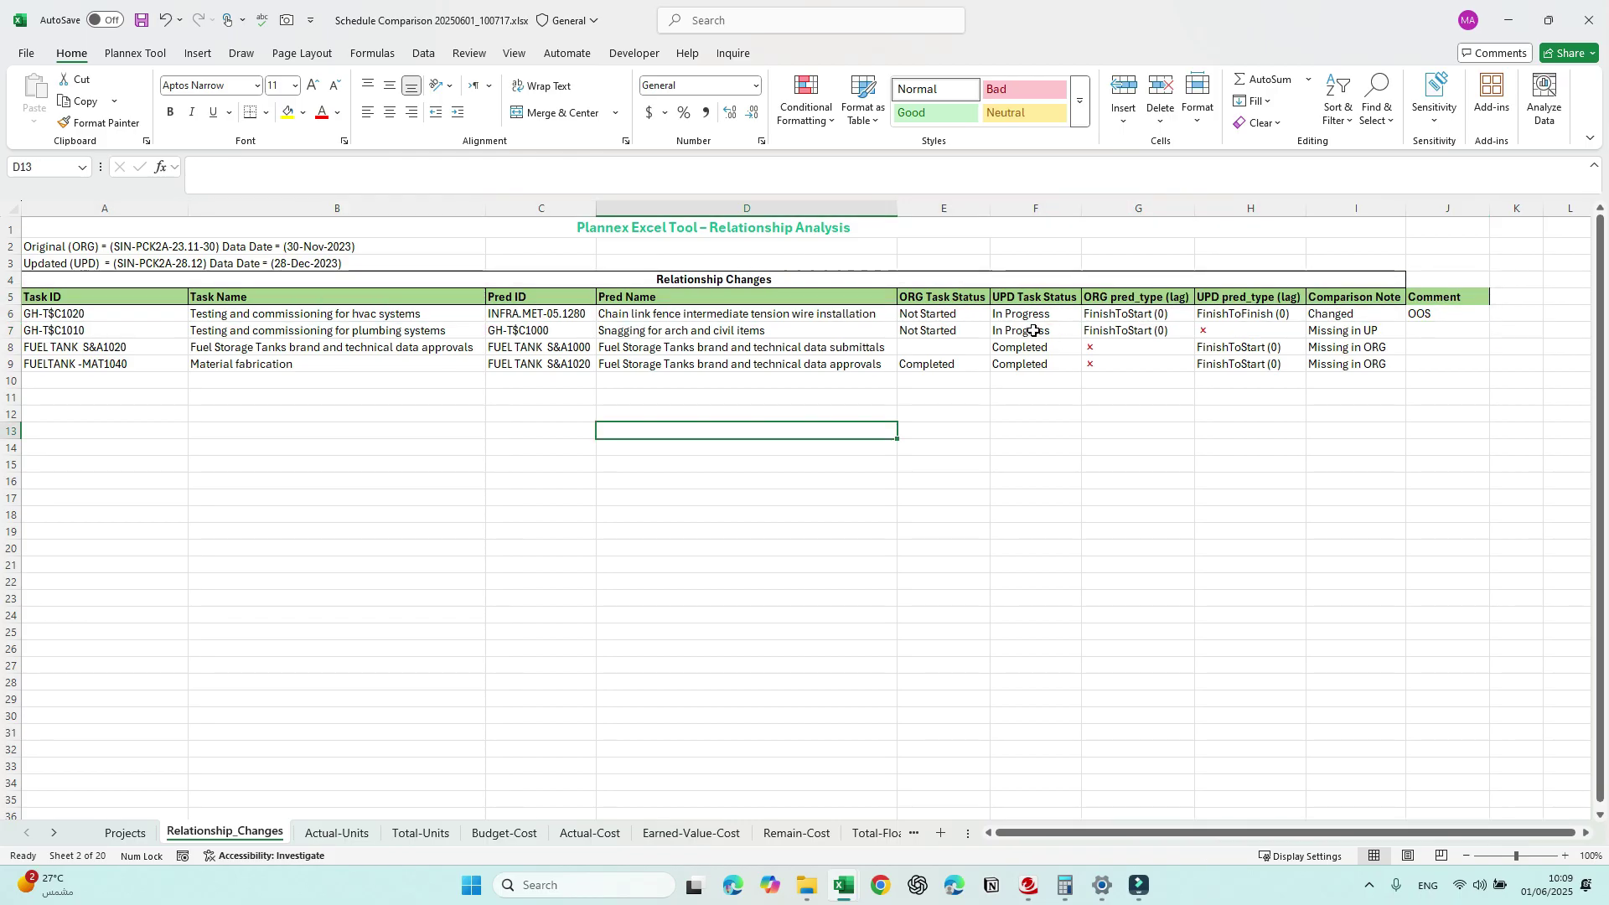
{"action": "left_click_drag", "start_coordinate": [1150, 333], "coordinate": [1264, 330]}
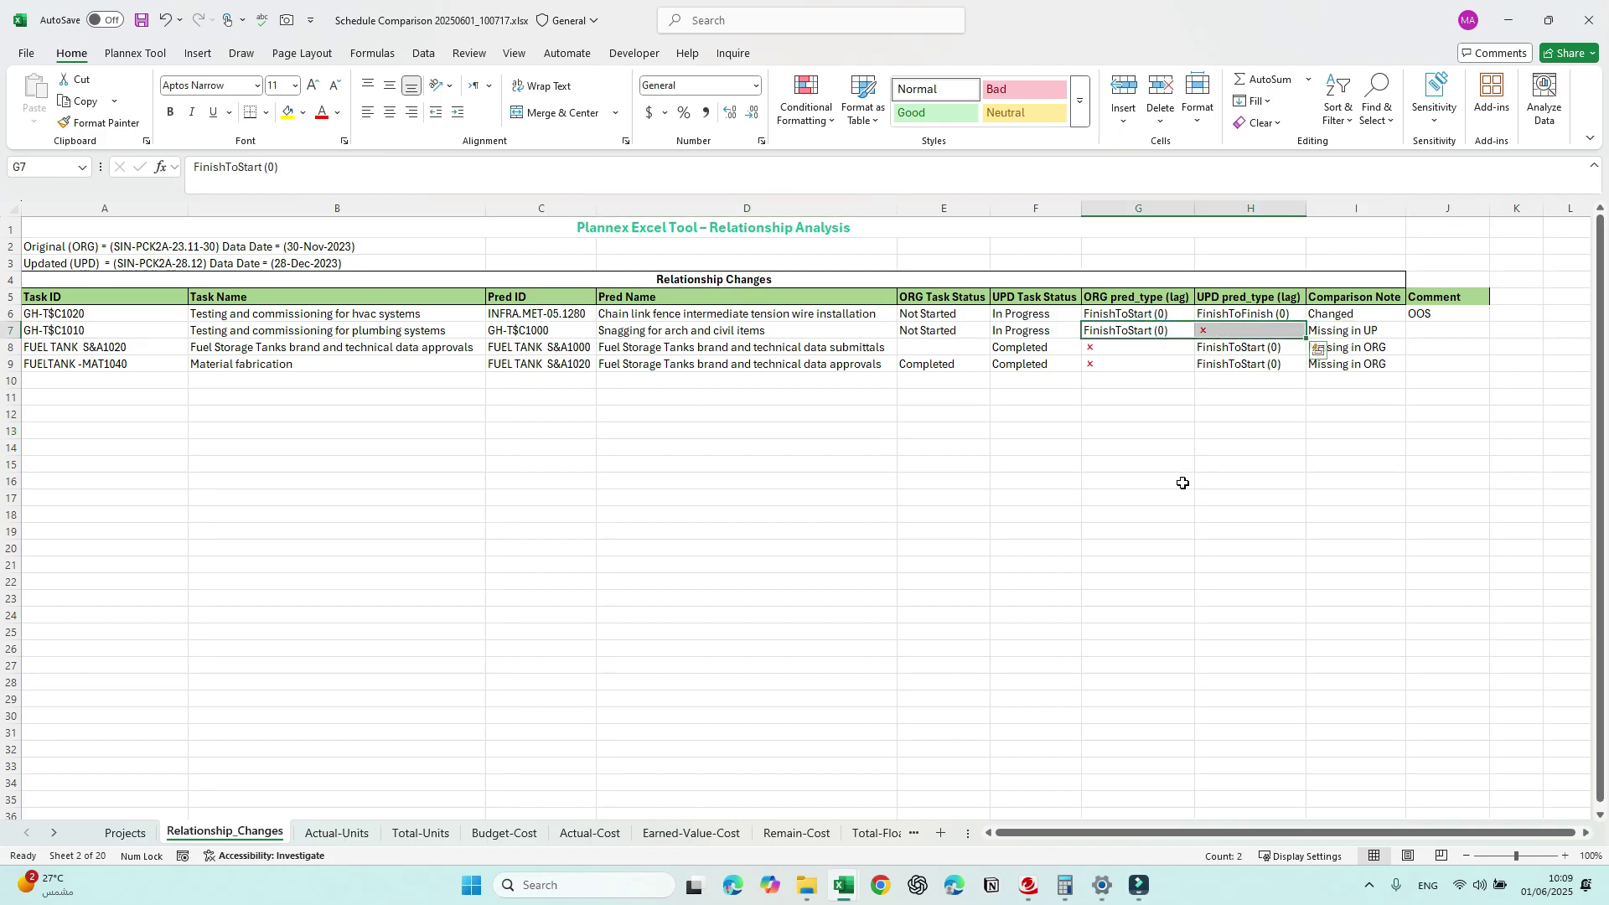
{"action": "left_click", "coordinate": [687, 330]}
{"action": "left_click", "coordinate": [1422, 327]}
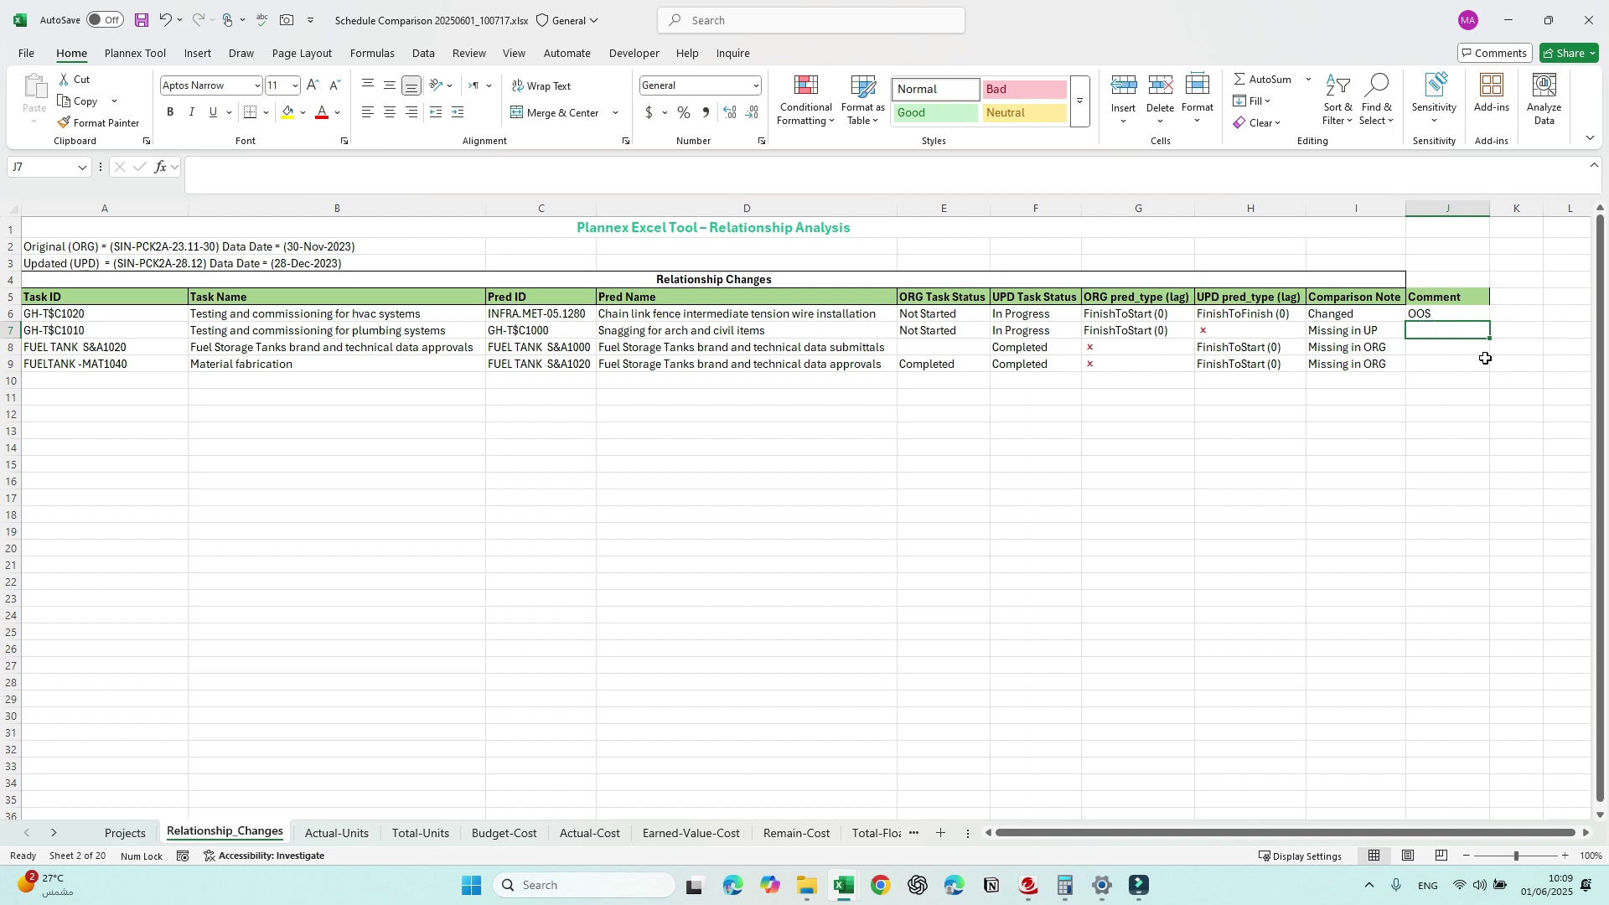
Step: Review the FUEL TANK S&A1020 and FUELTANK -MAT1040 relationships, including their statuses, predecessor types and comparison notes
{"action": "left_click_drag", "start_coordinate": [96, 347], "coordinate": [1305, 348]}
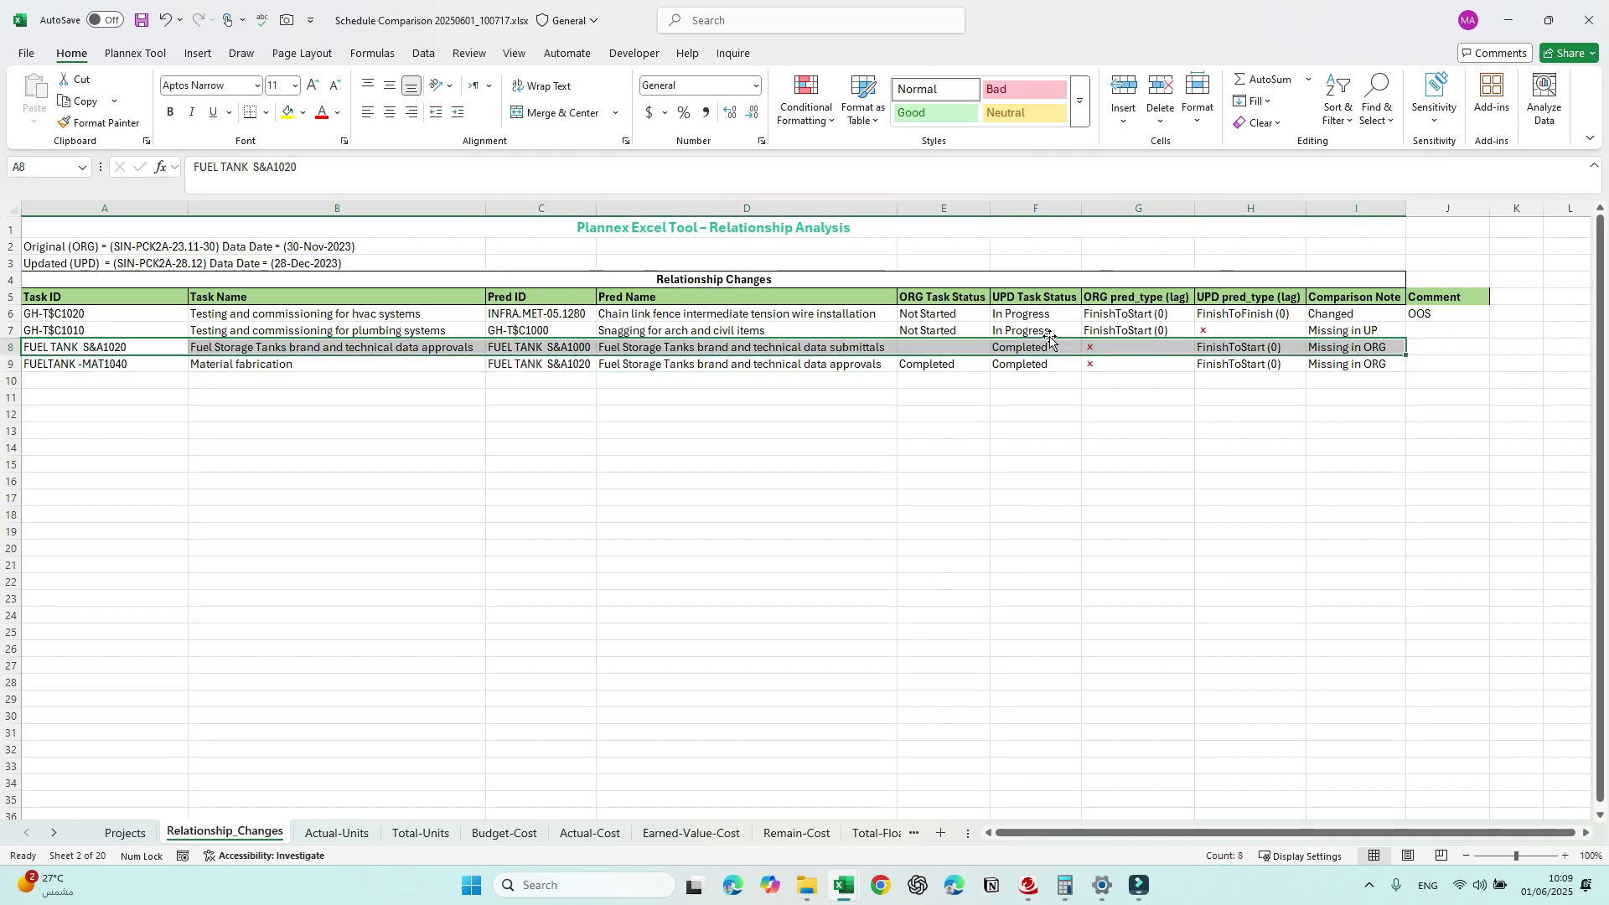
{"action": "left_click", "coordinate": [935, 346]}
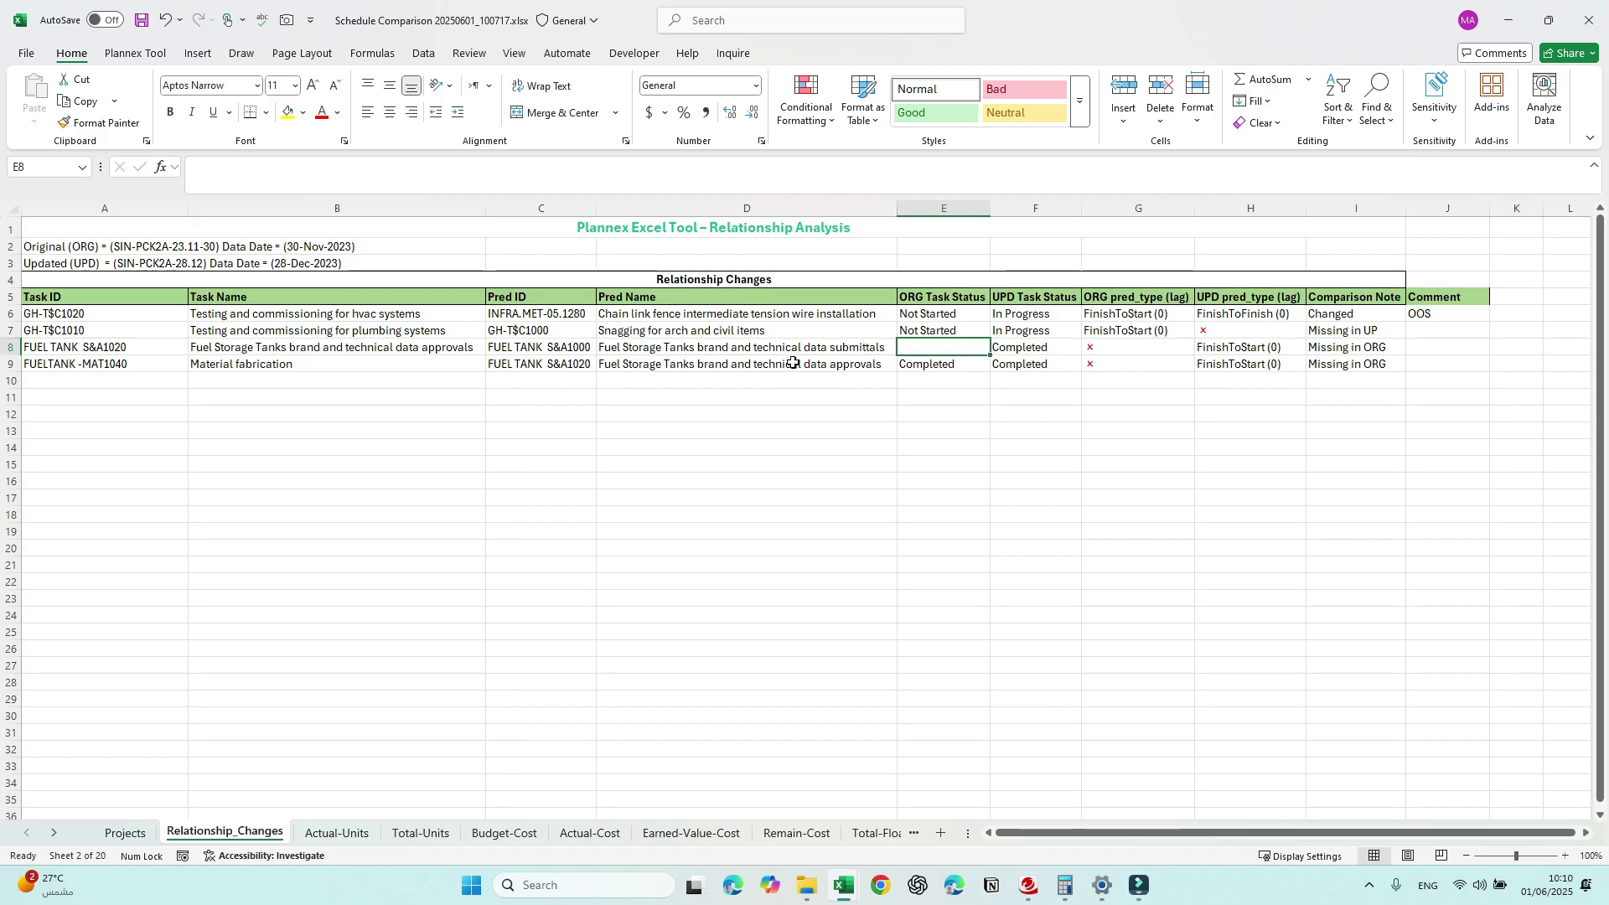
{"action": "left_click", "coordinate": [11, 363]}
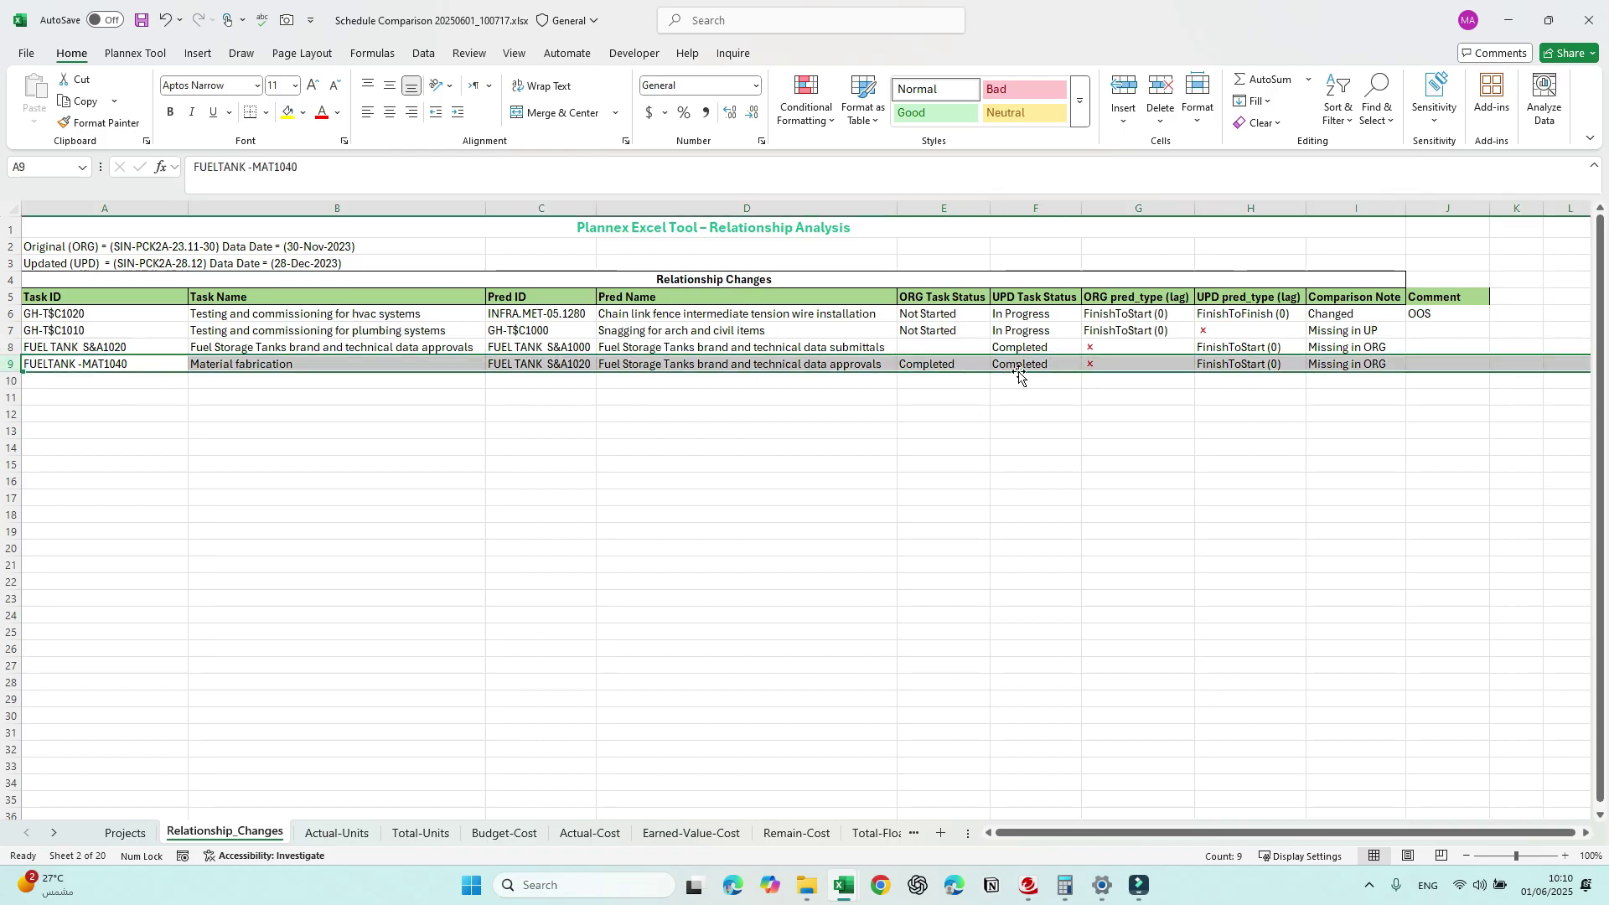
{"action": "left_click", "coordinate": [1349, 367]}
{"action": "left_click", "coordinate": [1449, 364]}
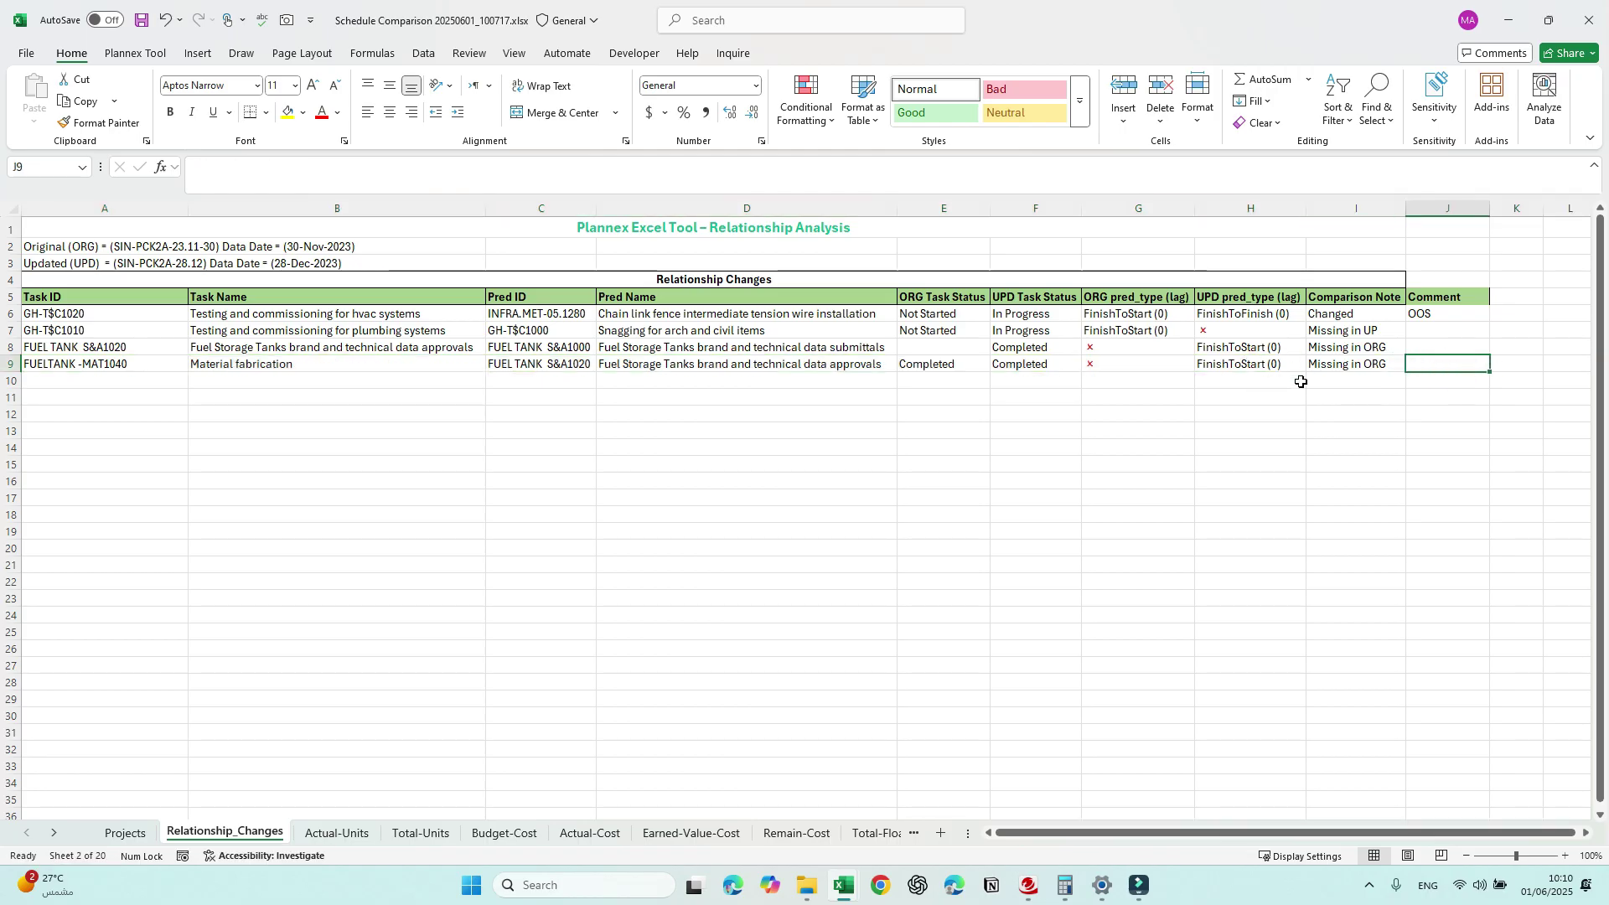
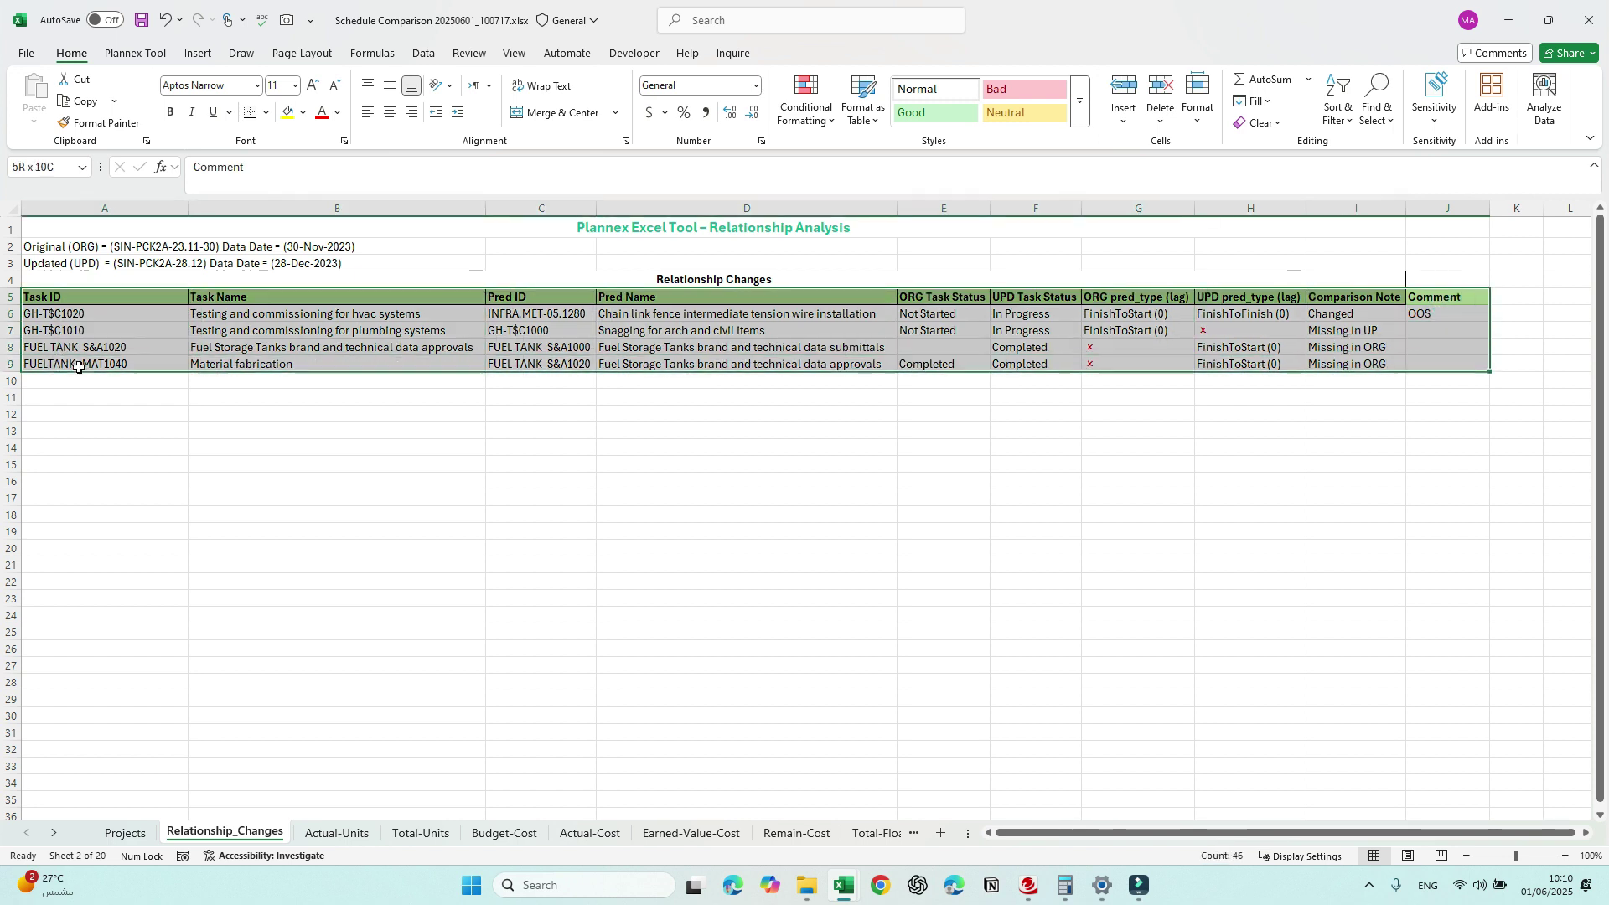
{"action": "left_click", "coordinate": [894, 460]}
Step: Open the Actual-Units sheet and narrow its Task Code and Task Name columns so the whole comparison table fits
{"action": "left_click", "coordinate": [328, 833]}
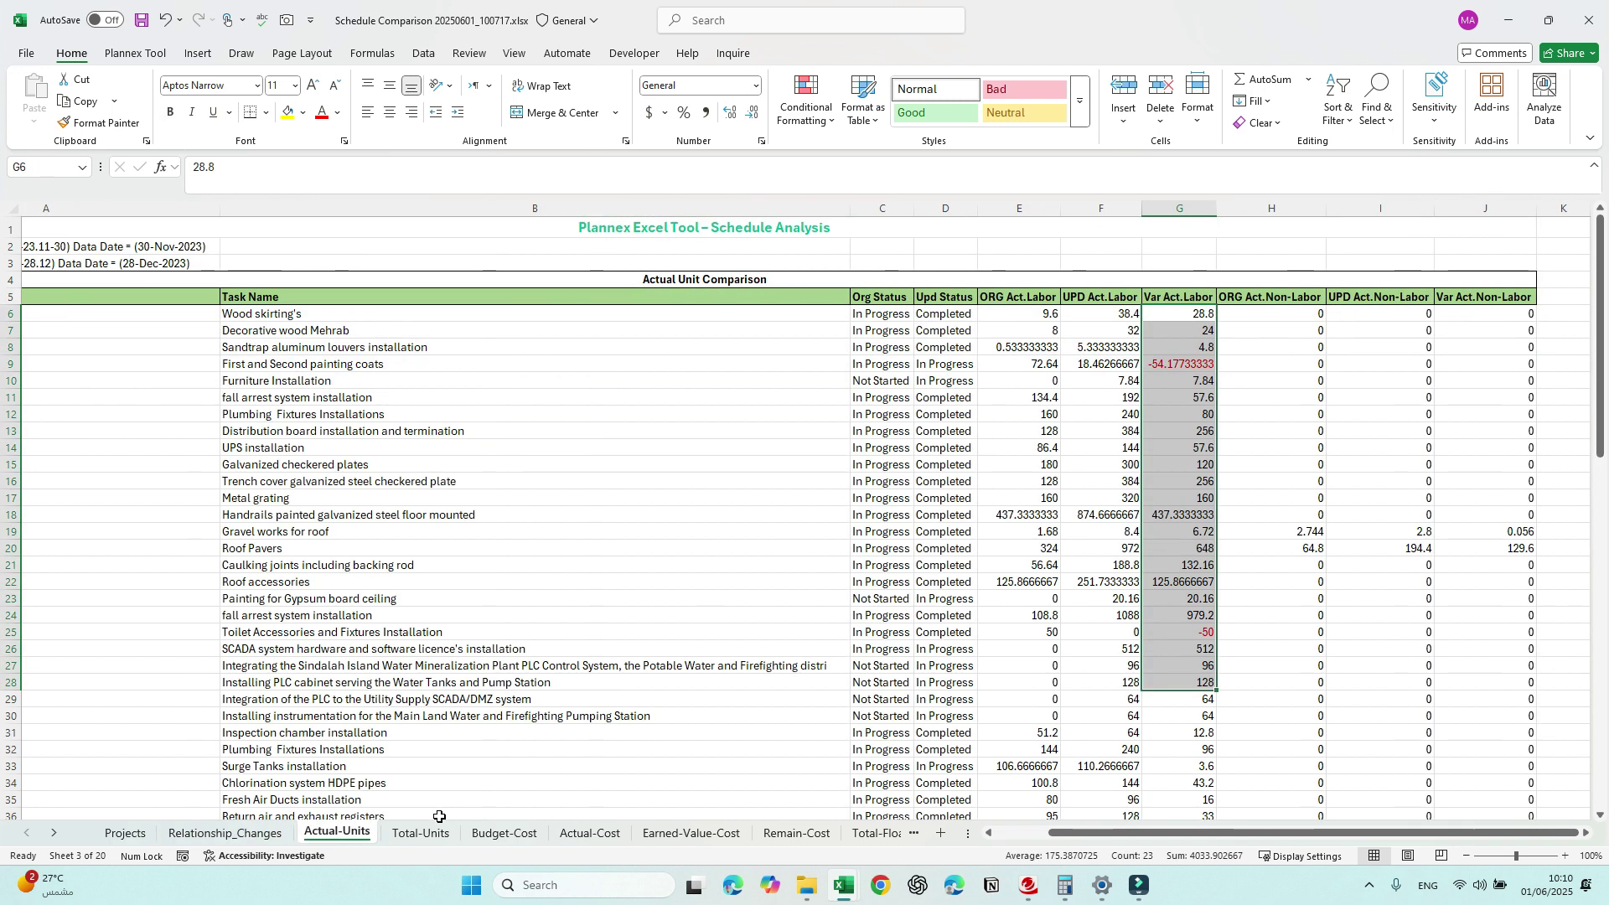
{"action": "scroll", "coordinate": [402, 704], "scroll_direction": "left", "scroll_amount": 3}
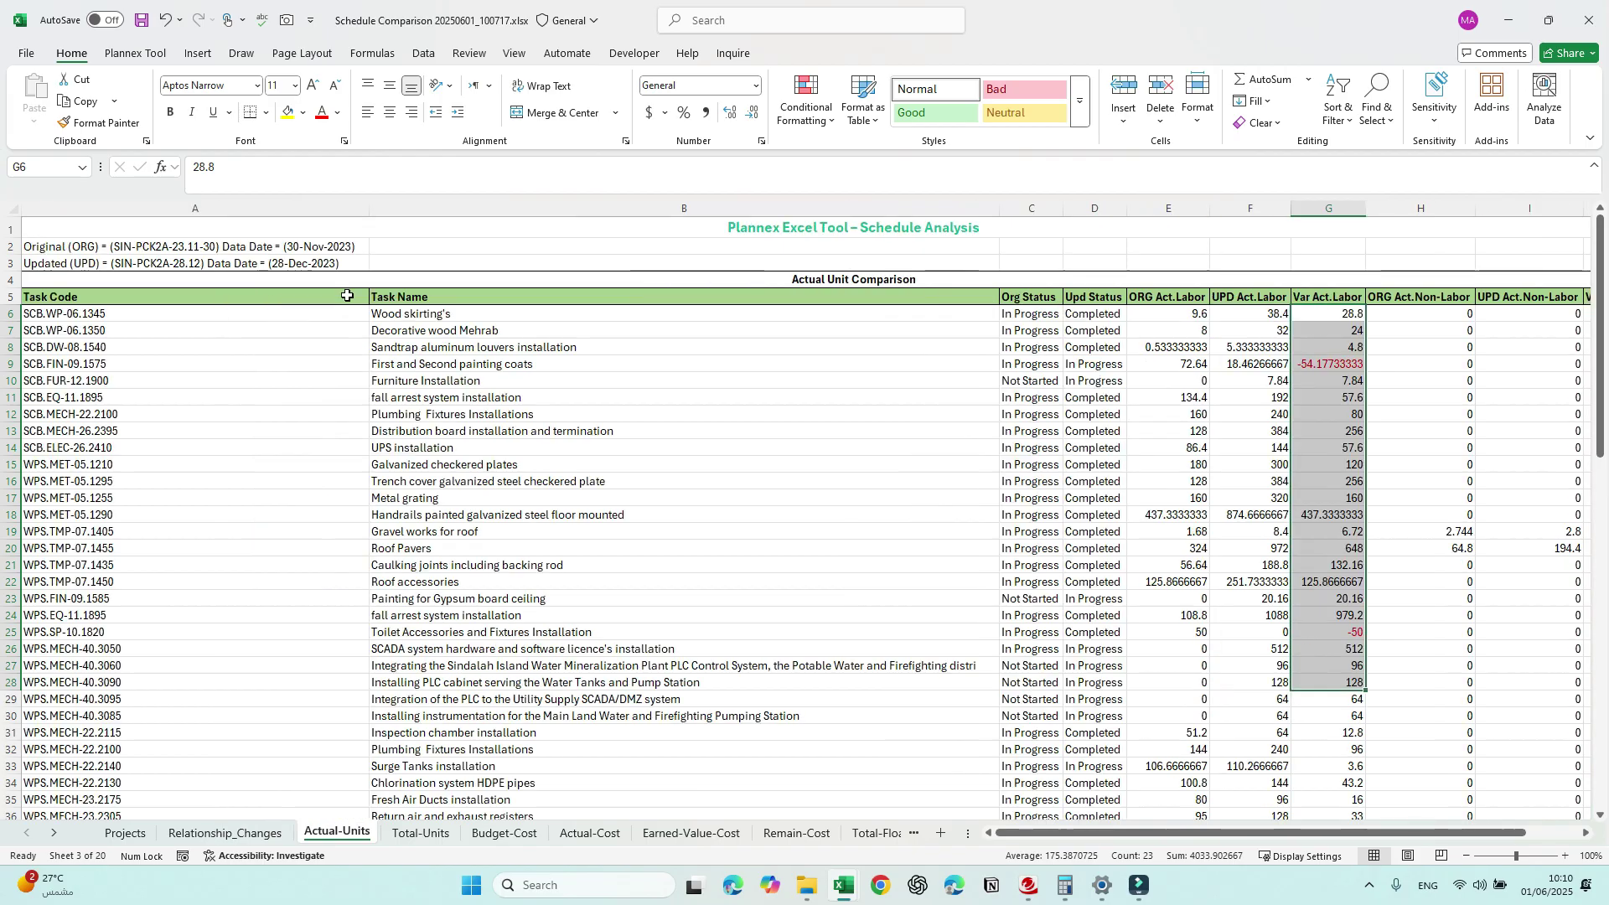
{"action": "left_click_drag", "start_coordinate": [369, 207], "coordinate": [230, 206]}
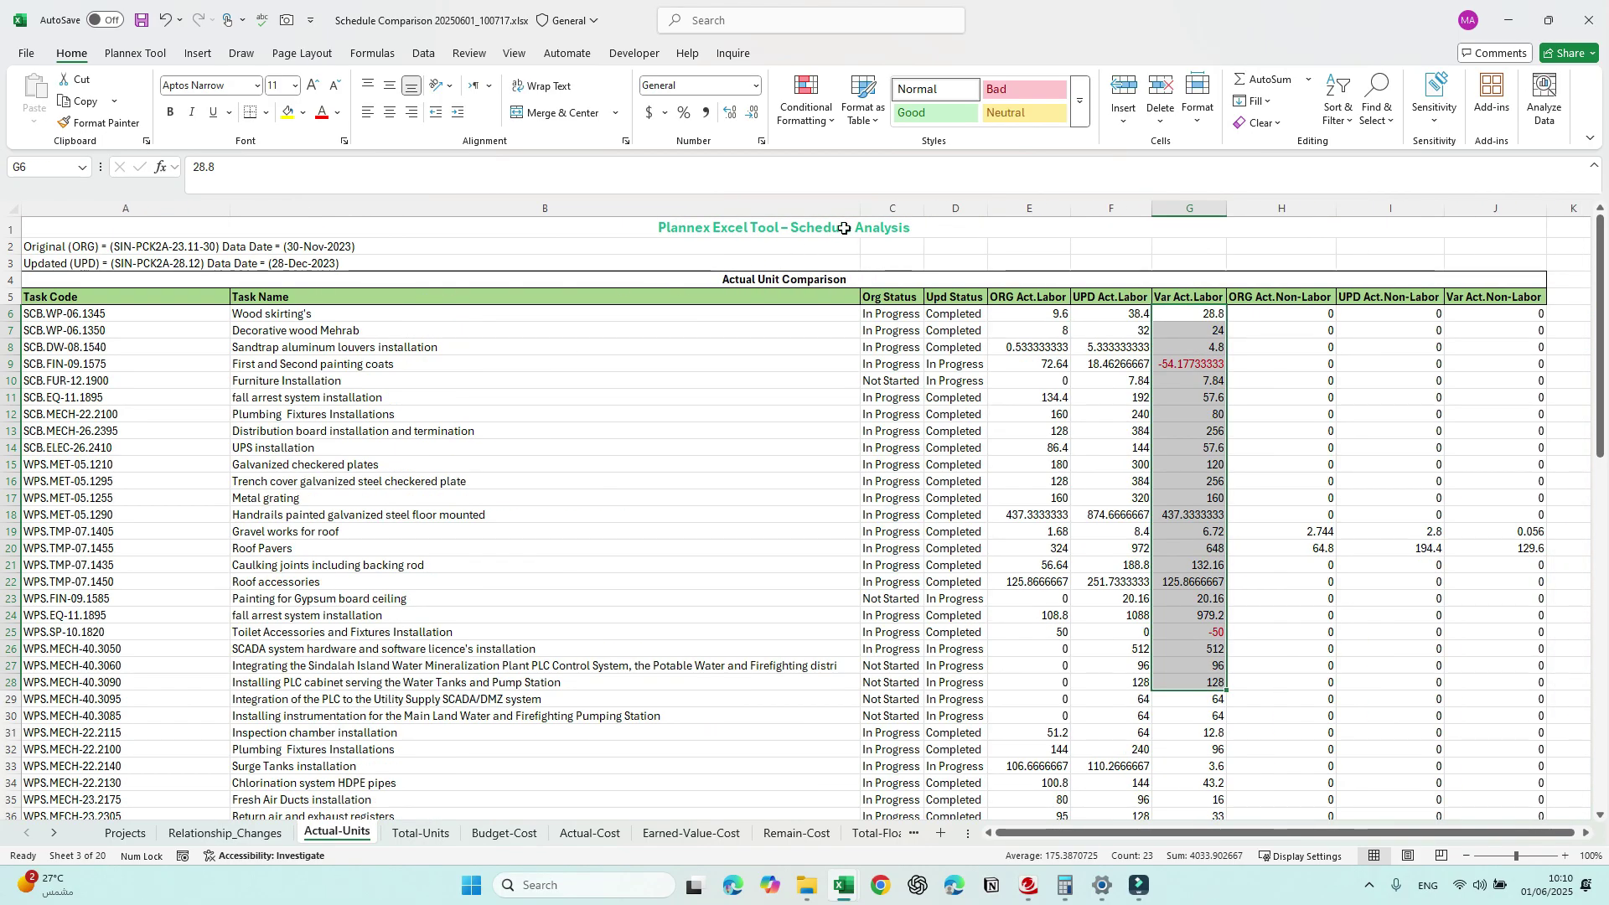
{"action": "left_click_drag", "start_coordinate": [861, 207], "coordinate": [677, 240]}
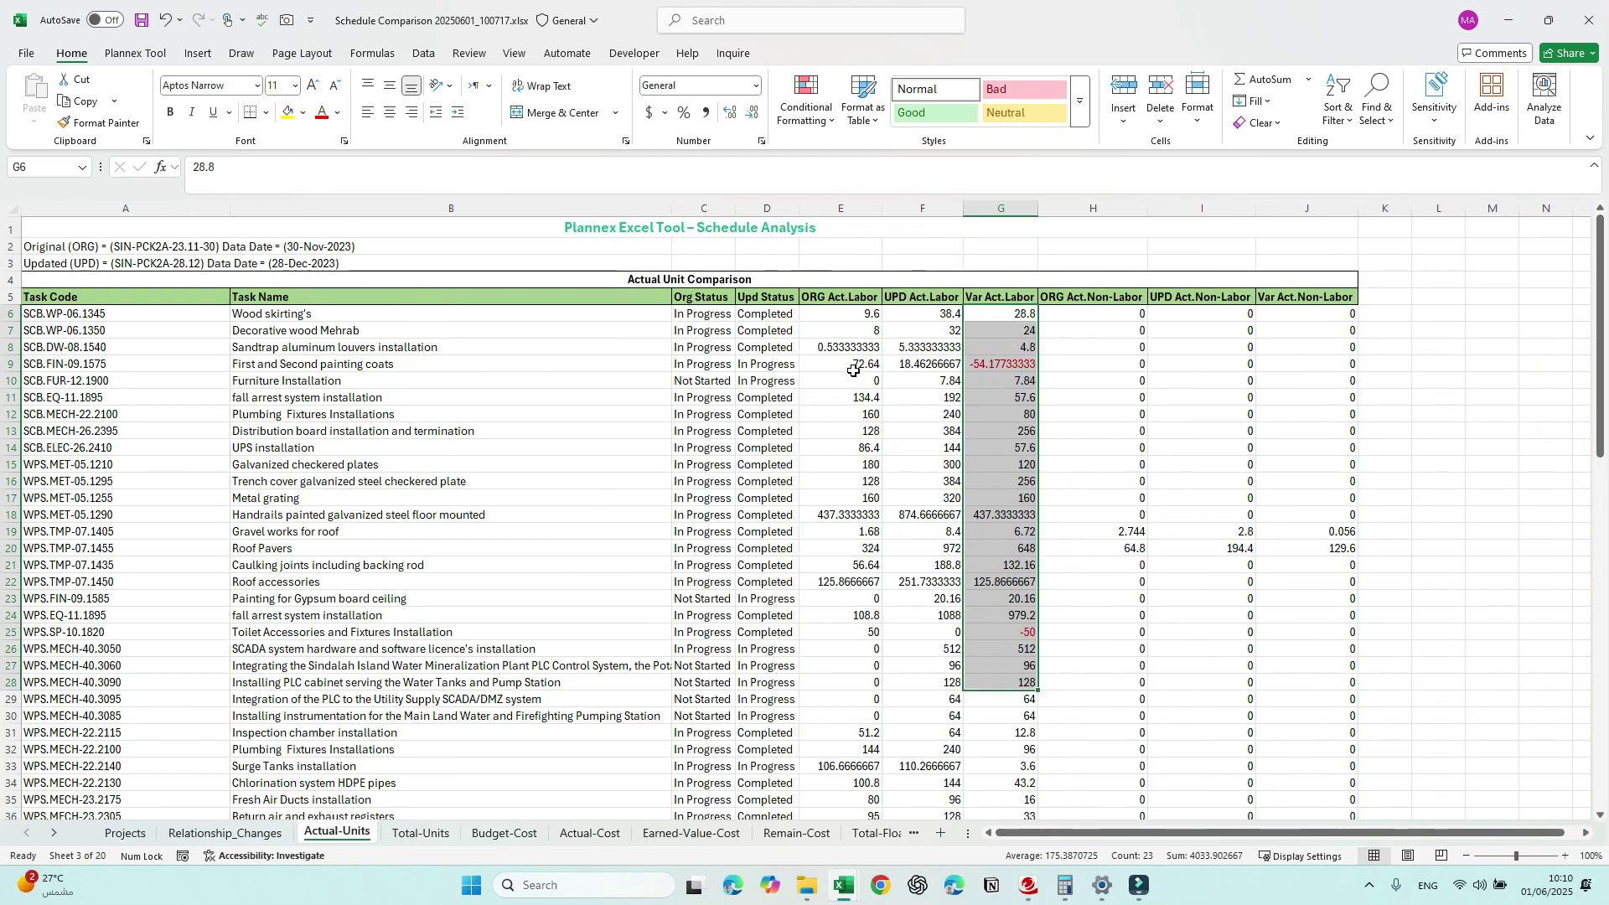
Step: Add filters to the header row 5 of the Actual Unit Comparison table
{"action": "left_click", "coordinate": [855, 299]}
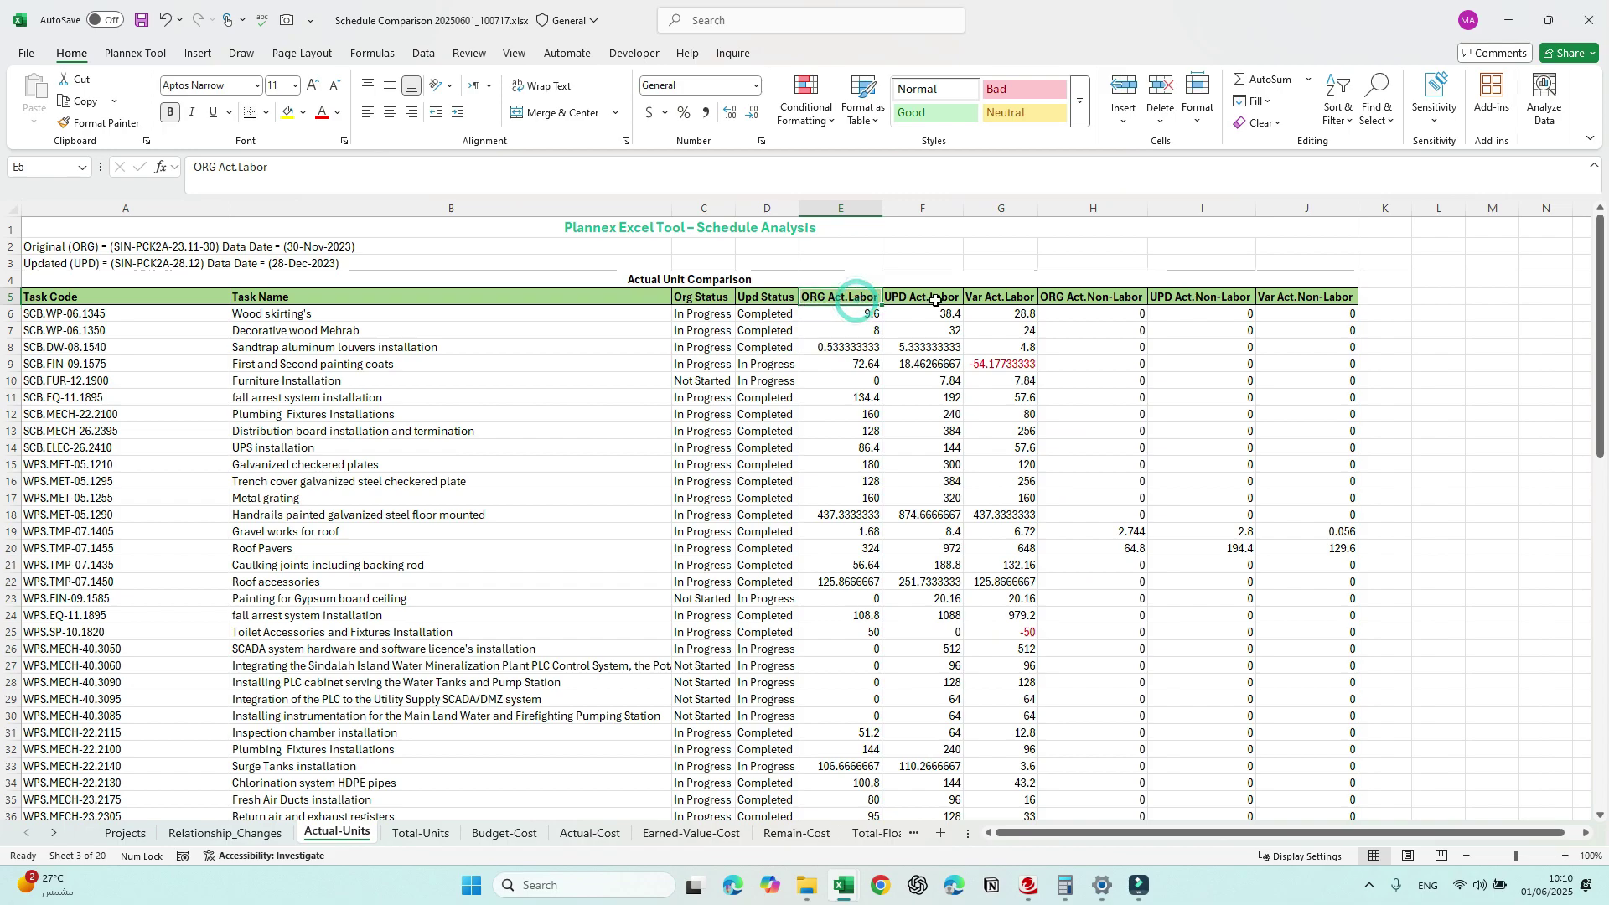
{"action": "left_click", "coordinate": [6, 297]}
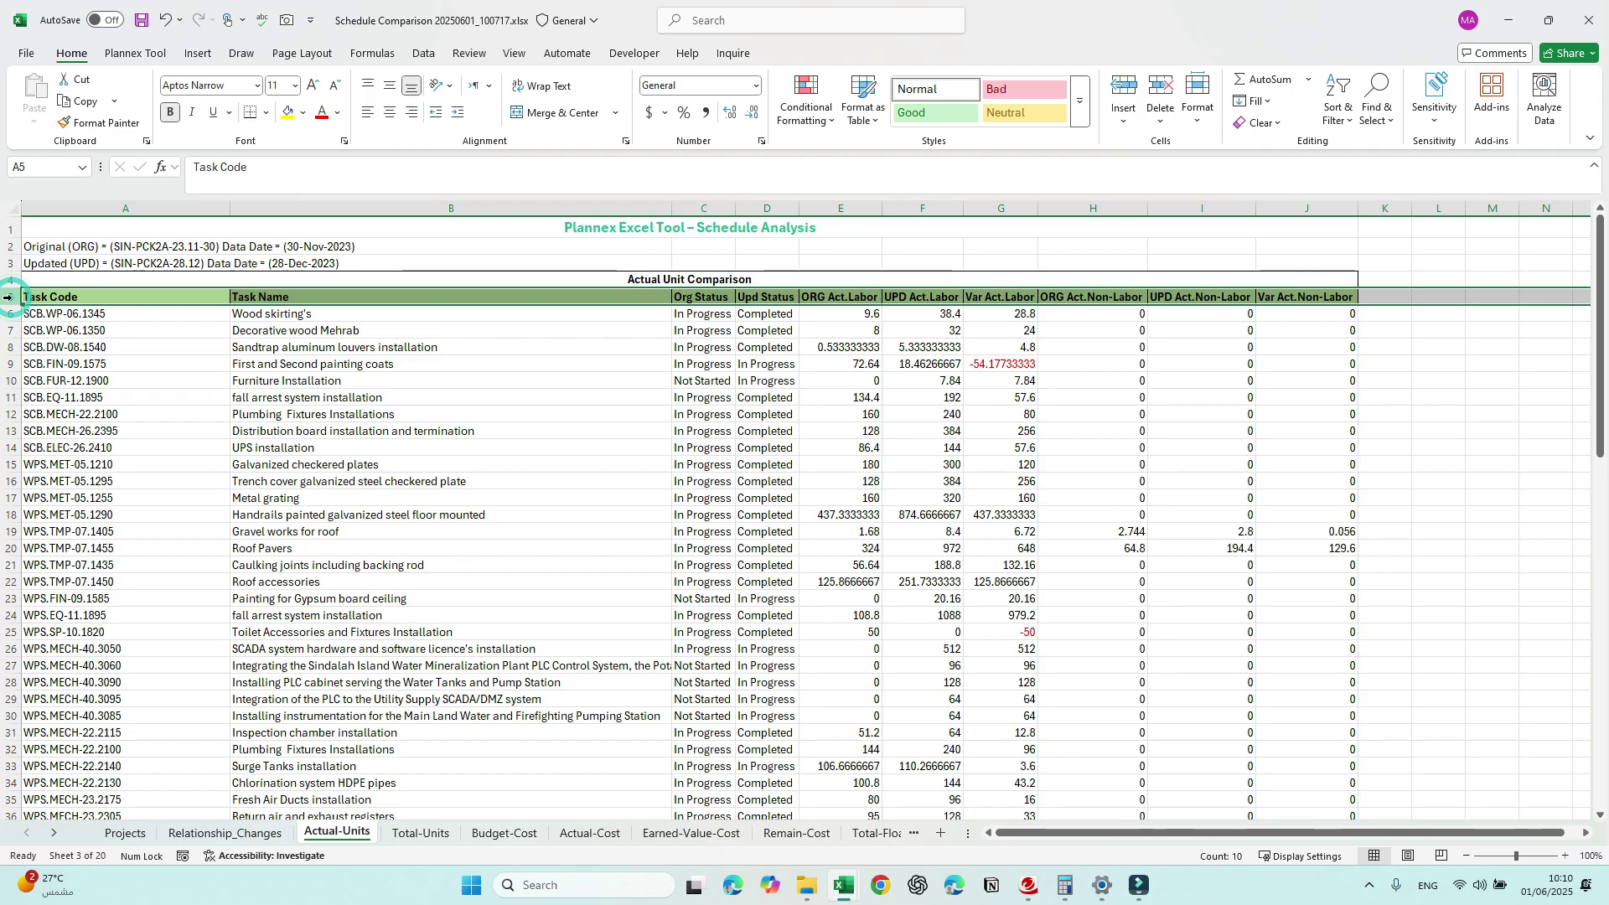
{"action": "key", "text": "ctrl+shift+l"}
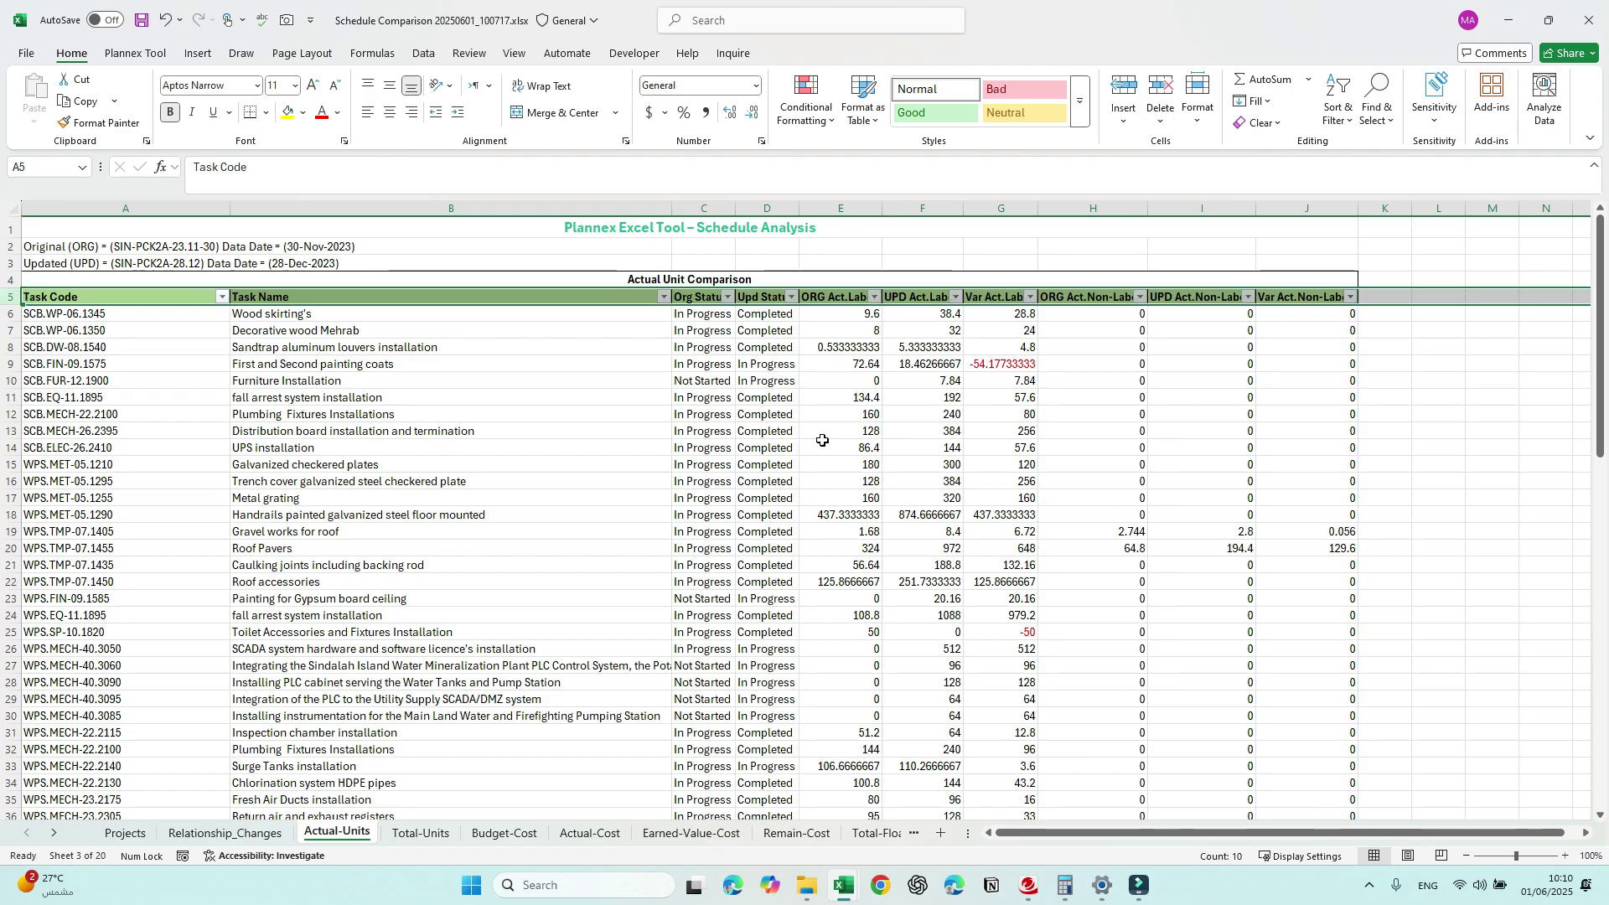
Step: Review the actual labor variances and filter the Var Act.Labor column by its red font color
{"action": "left_click", "coordinate": [1009, 351]}
{"action": "left_click_drag", "start_coordinate": [1013, 364], "coordinate": [1006, 751]}
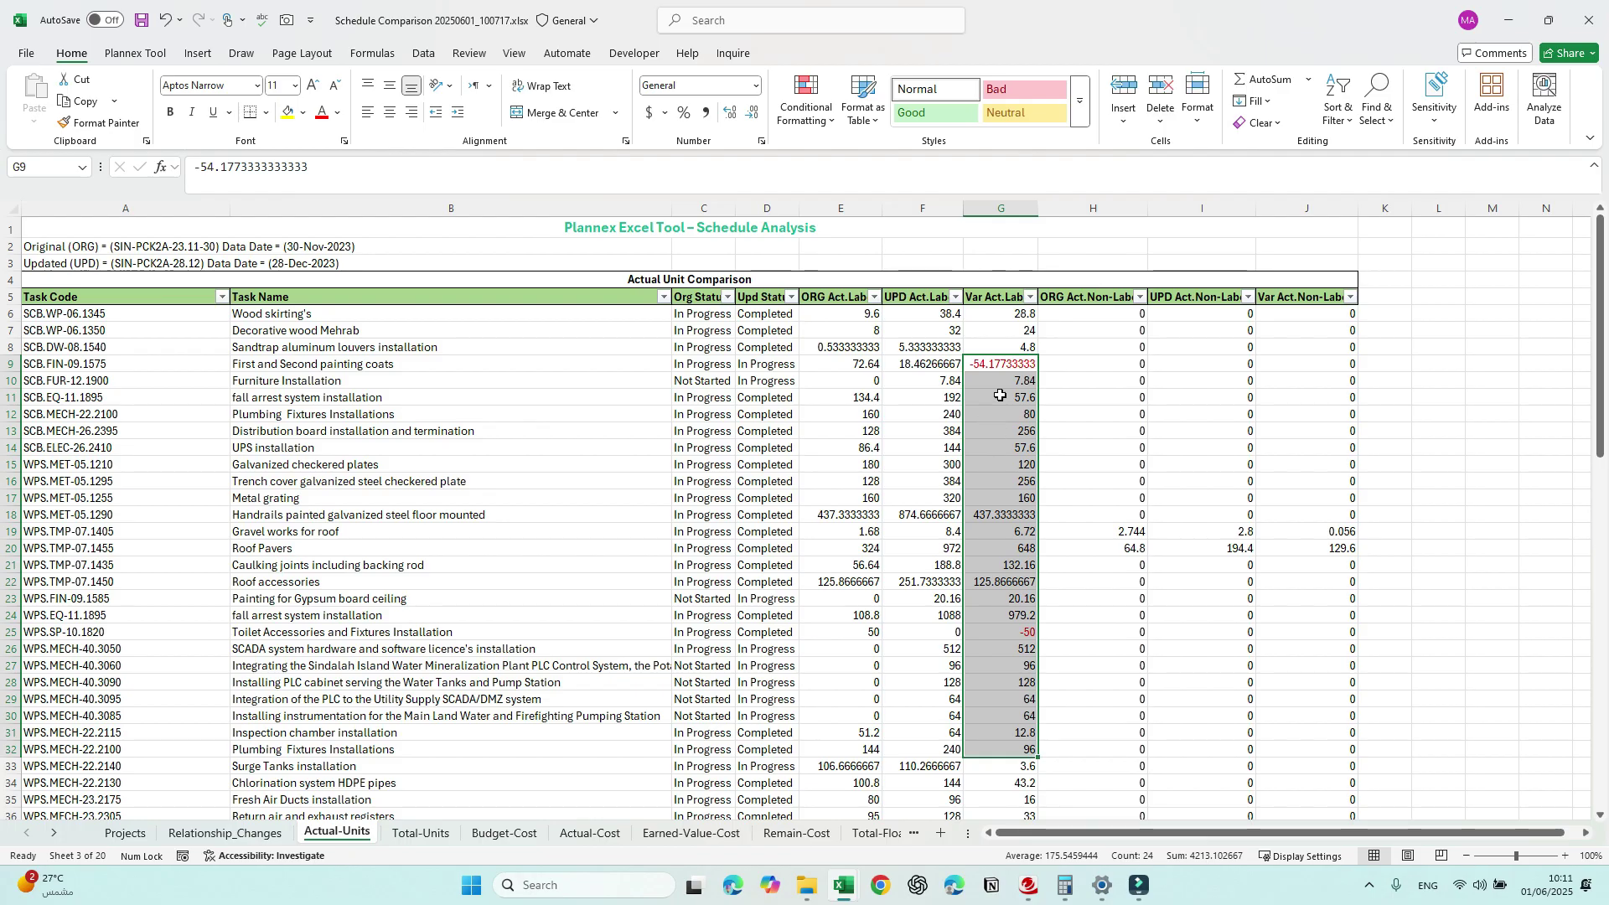
{"action": "left_click", "coordinate": [1010, 315]}
{"action": "left_click", "coordinate": [1030, 296]}
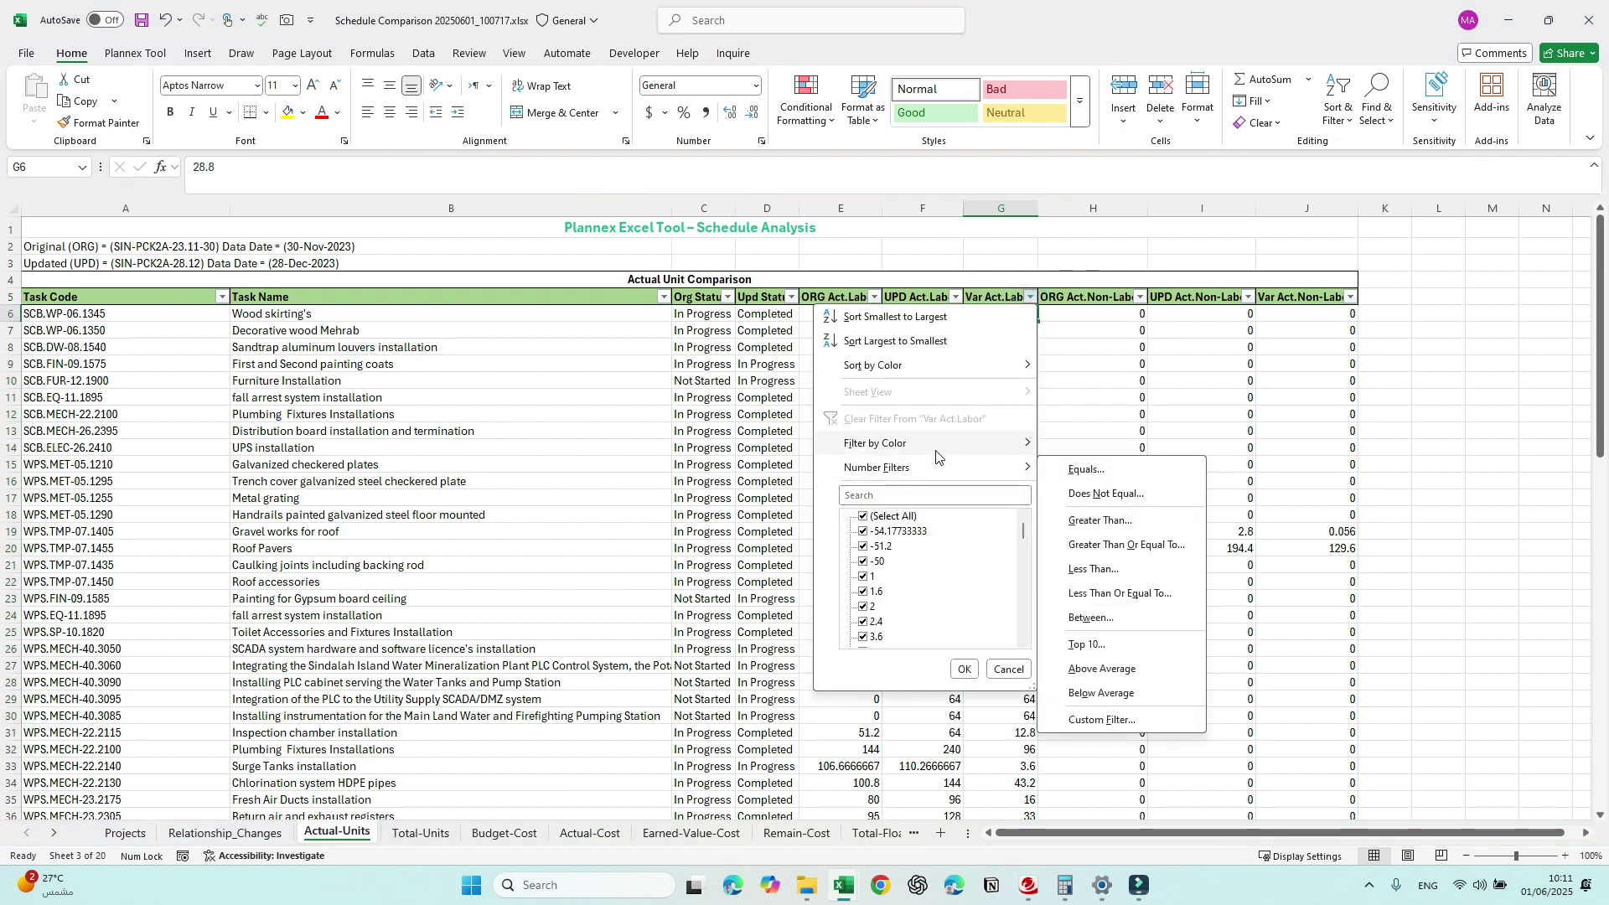
{"action": "mouse_move", "coordinate": [939, 444]}
{"action": "left_click", "coordinate": [1090, 462]}
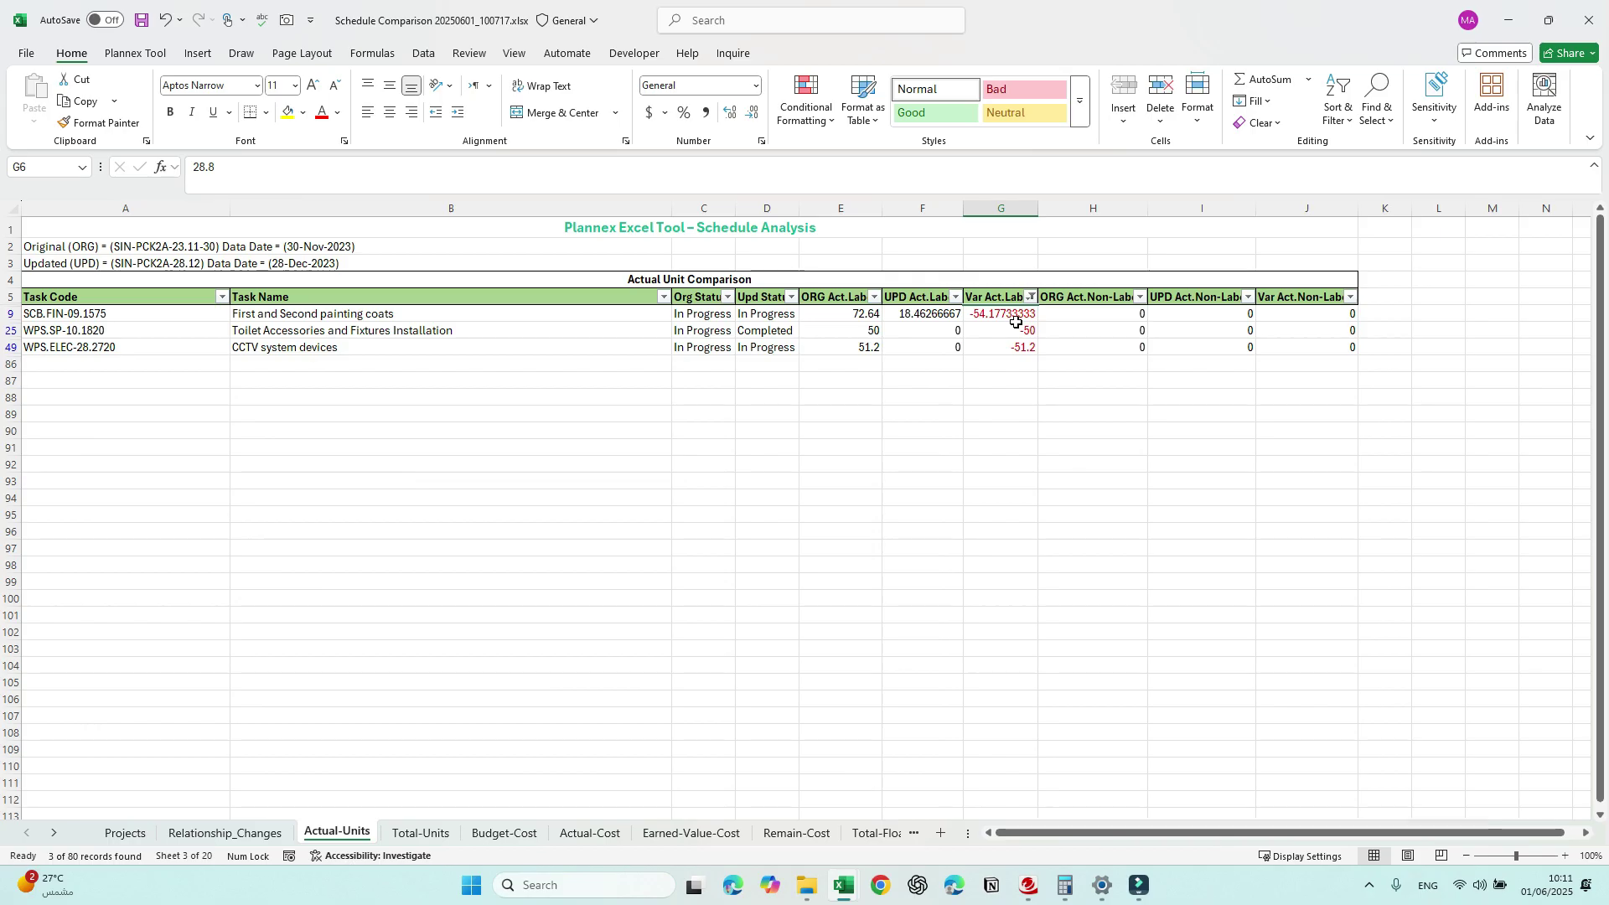
Step: Examine the actual labor units of the filtered tasks with negative variance, and undo the color filter
{"action": "left_click_drag", "start_coordinate": [1015, 314], "coordinate": [145, 341]}
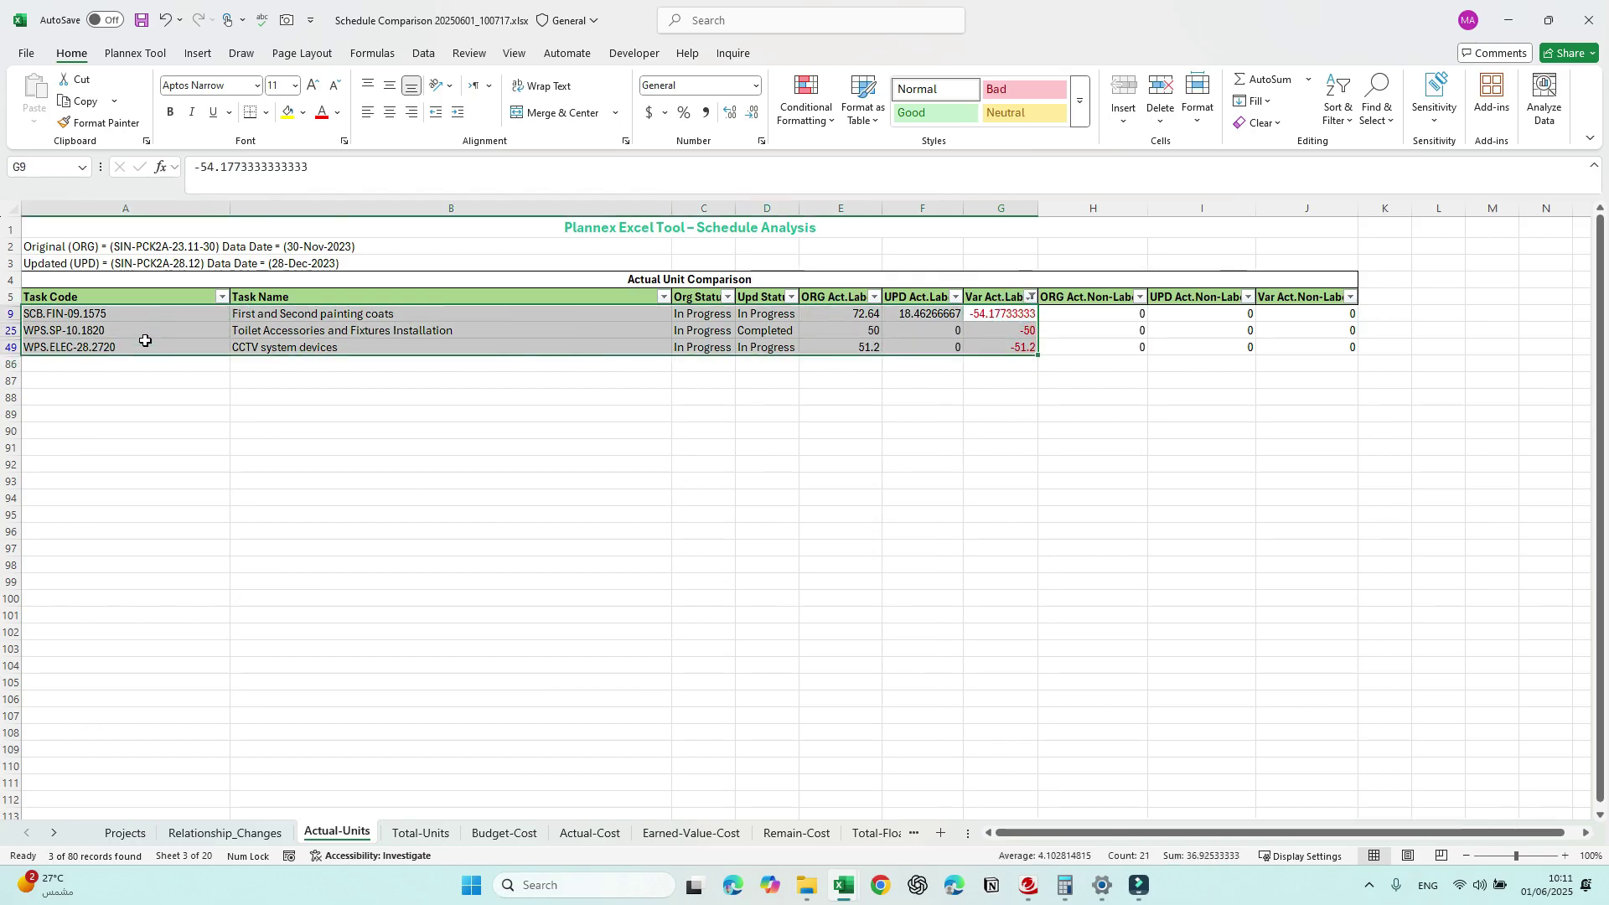
{"action": "left_click", "coordinate": [1387, 300]}
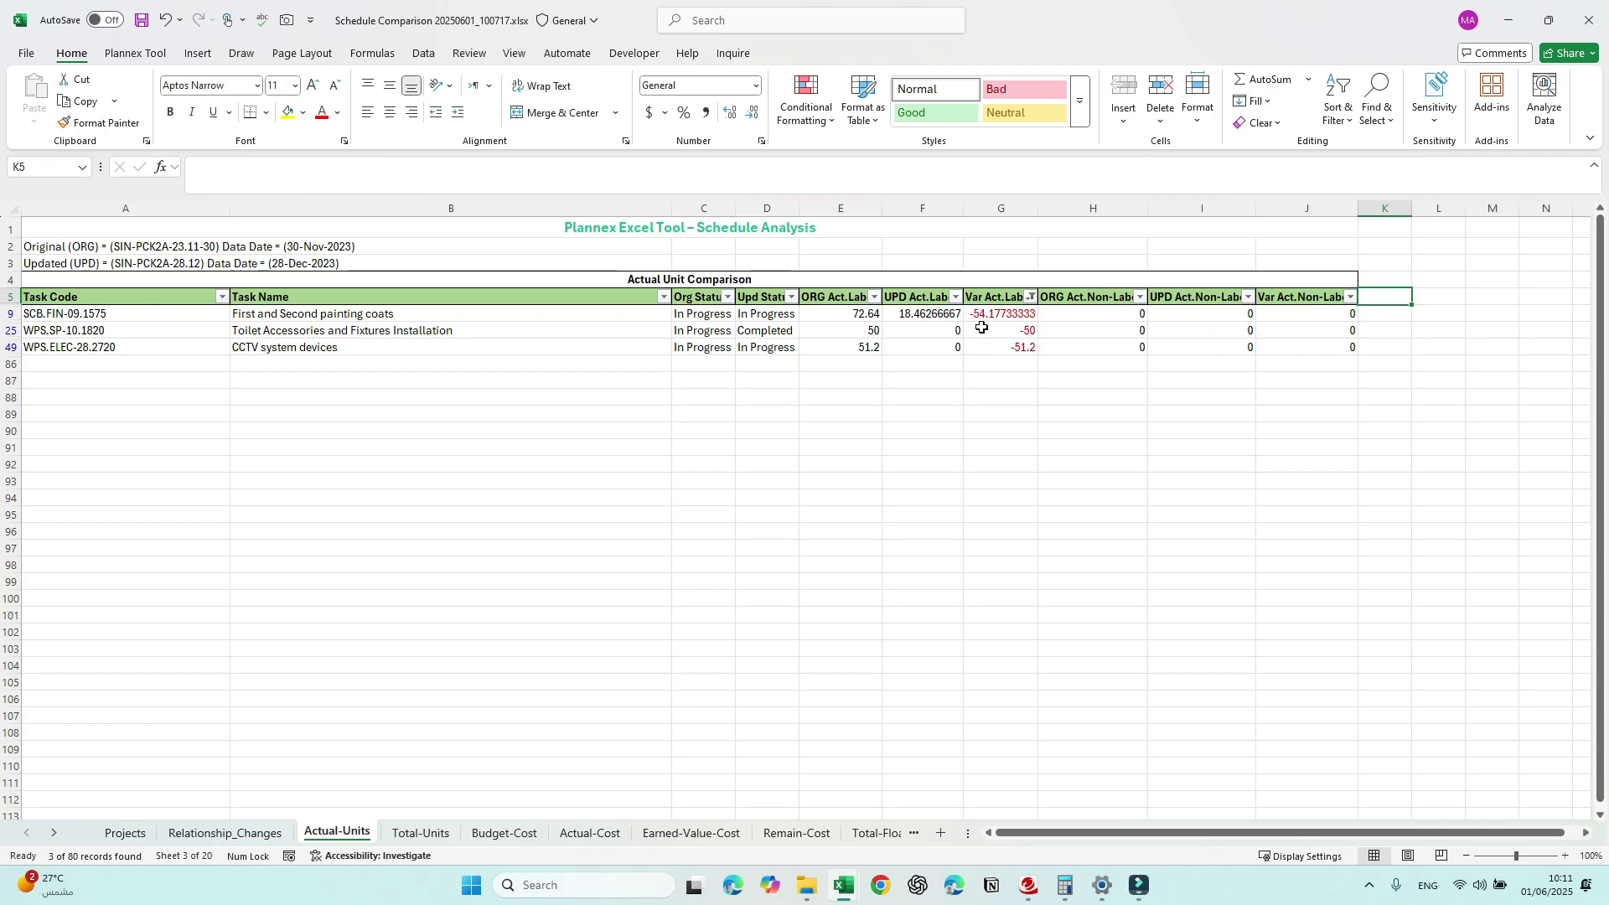
{"action": "left_click_drag", "start_coordinate": [989, 310], "coordinate": [922, 334]}
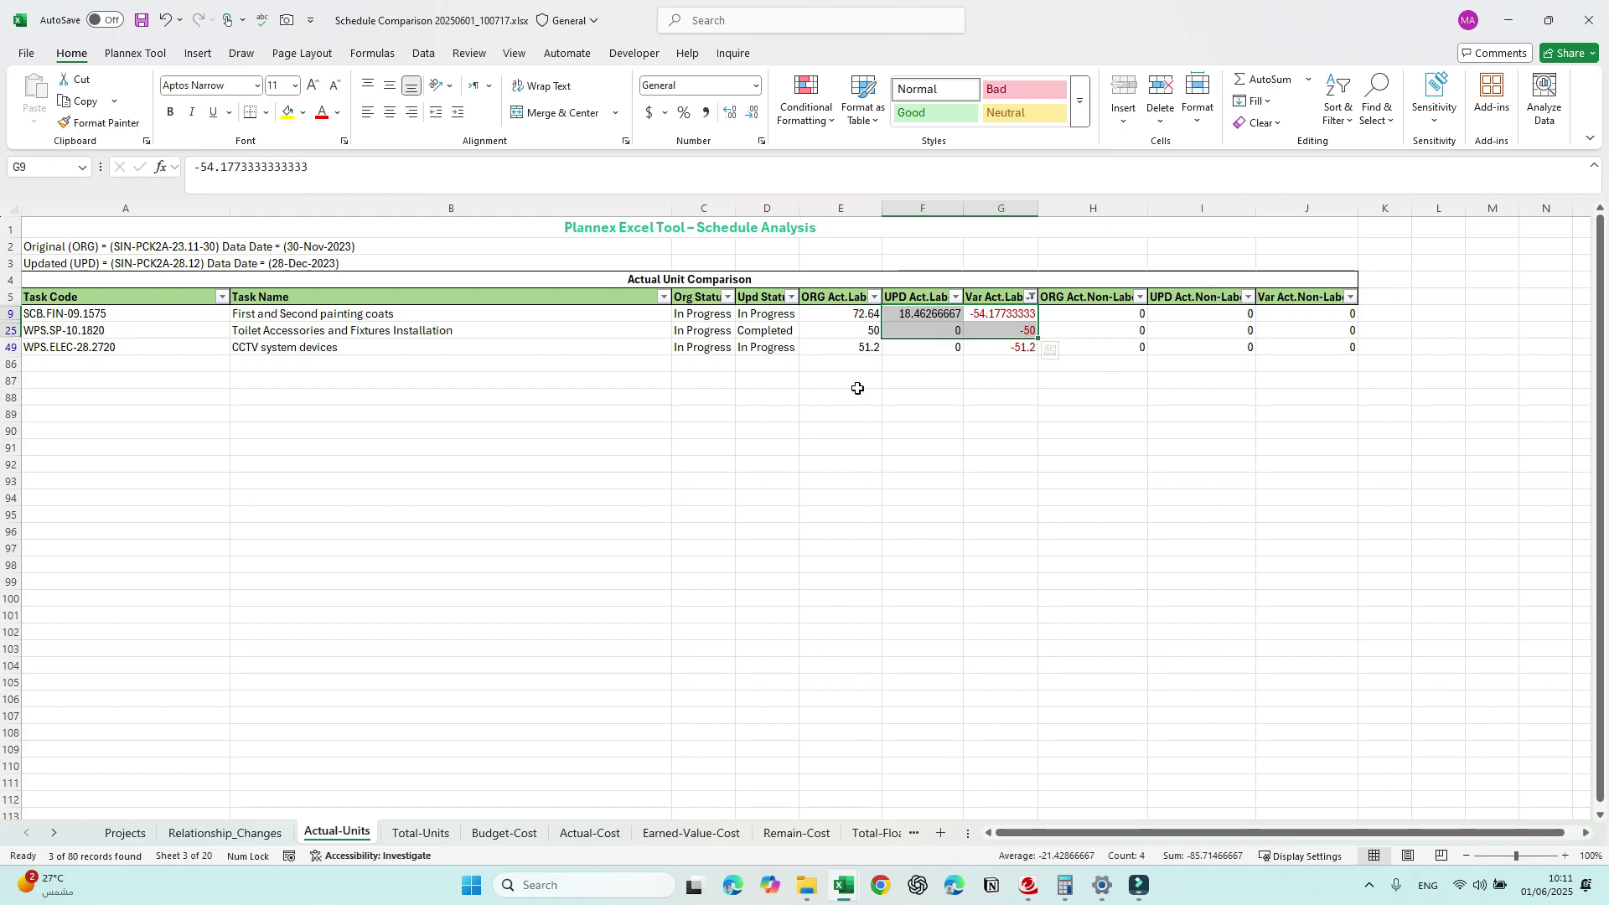
{"action": "left_click", "coordinate": [998, 390]}
{"action": "key", "text": "ctrl+z"}
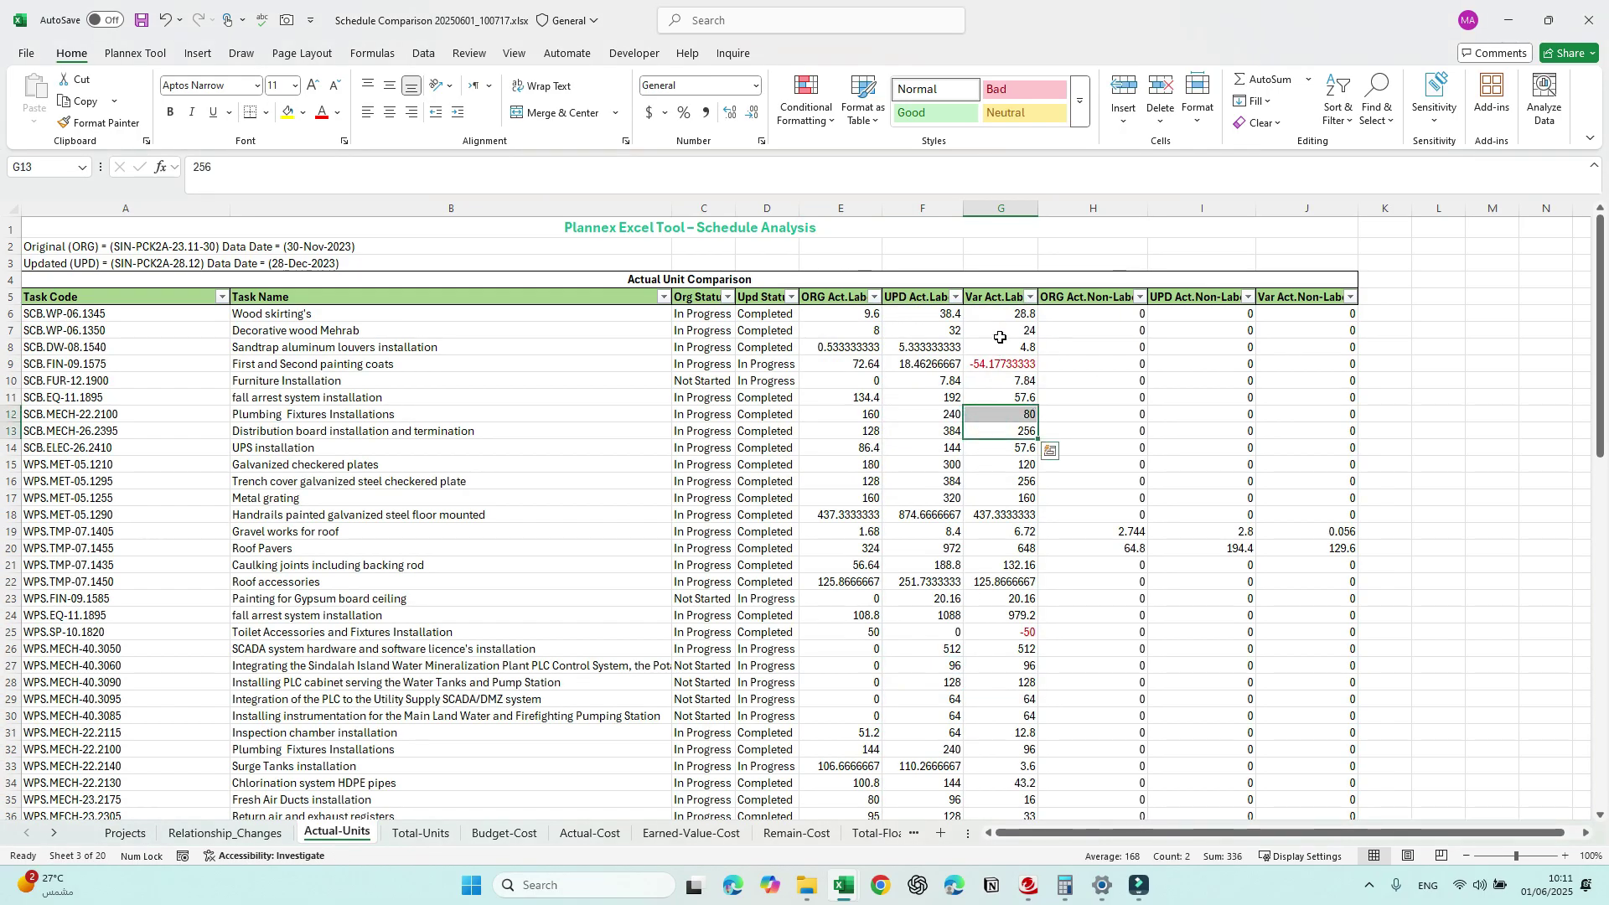
Step: Select all Var Act.Labor values from G6 to G85 and check their sum
{"action": "left_click", "coordinate": [1006, 314]}
{"action": "key", "text": "ctrl+shift+Down"}
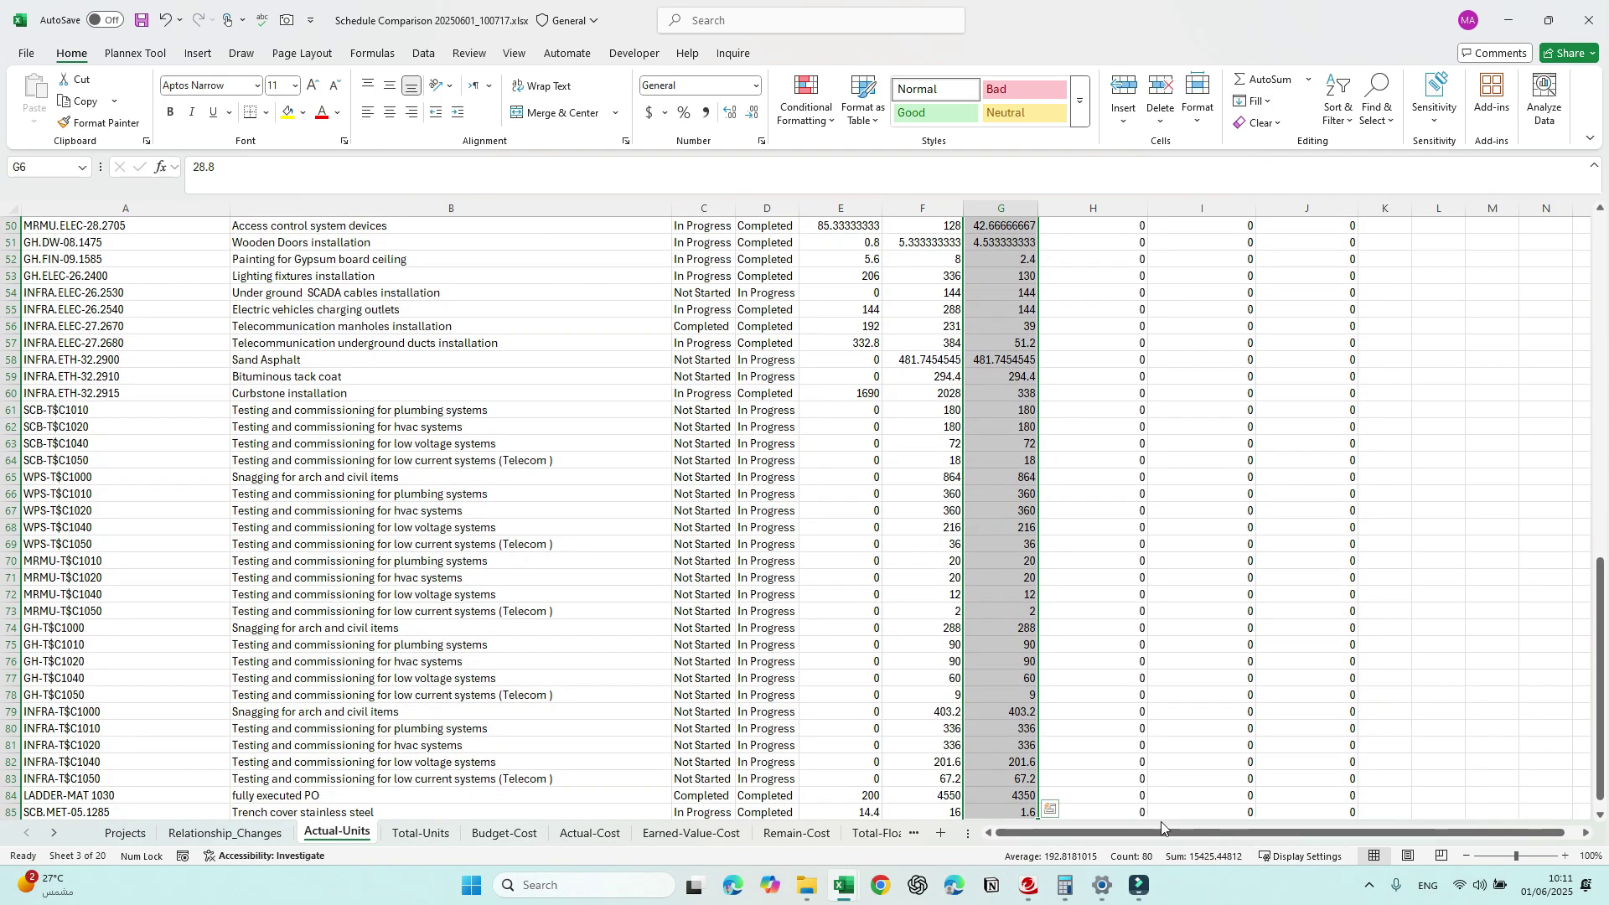
{"action": "scroll", "coordinate": [1161, 821], "scroll_direction": "down", "scroll_amount": 2}
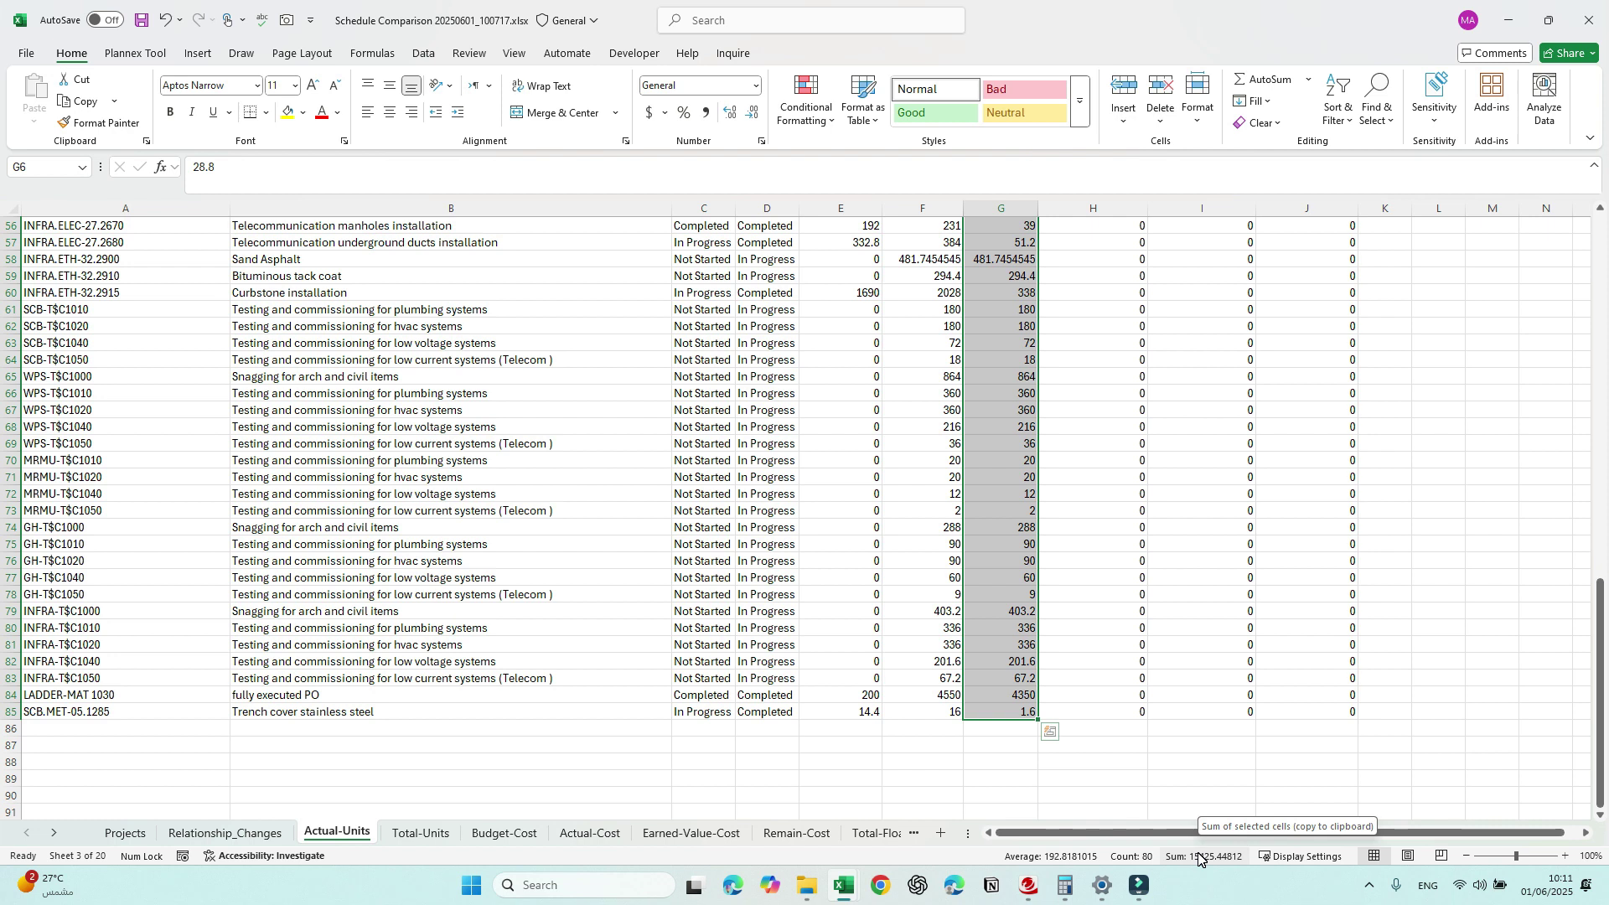
Step: Examine the original, updated and variance labor units for LADDER-MAT 1030 on the Total-Units sheet
{"action": "left_click", "coordinate": [421, 832]}
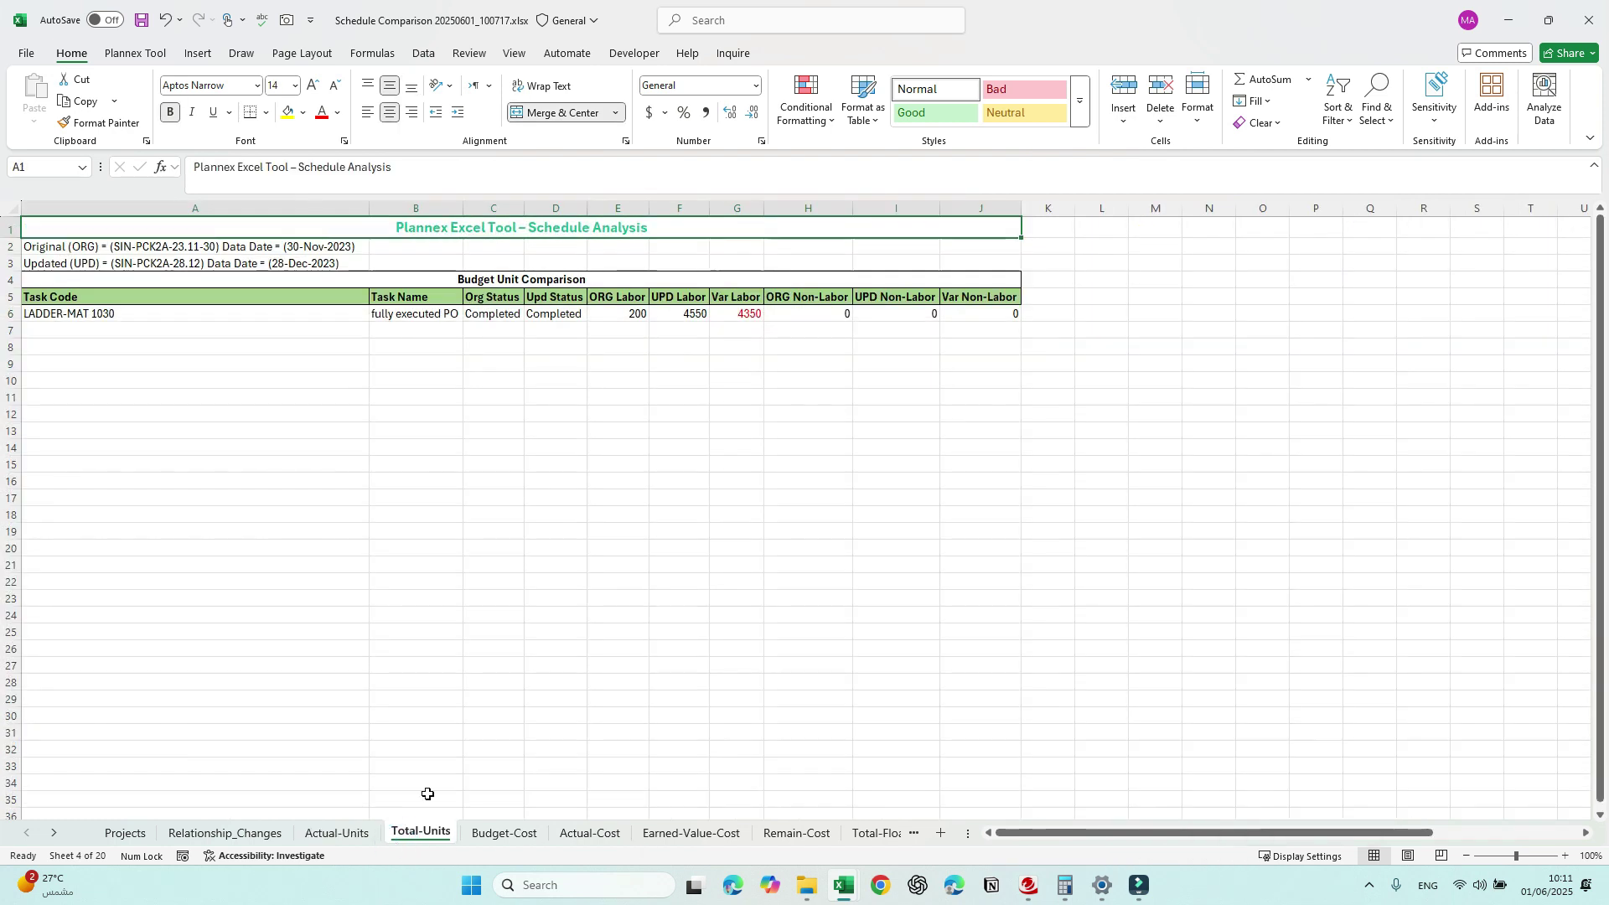
{"action": "left_click", "coordinate": [529, 482]}
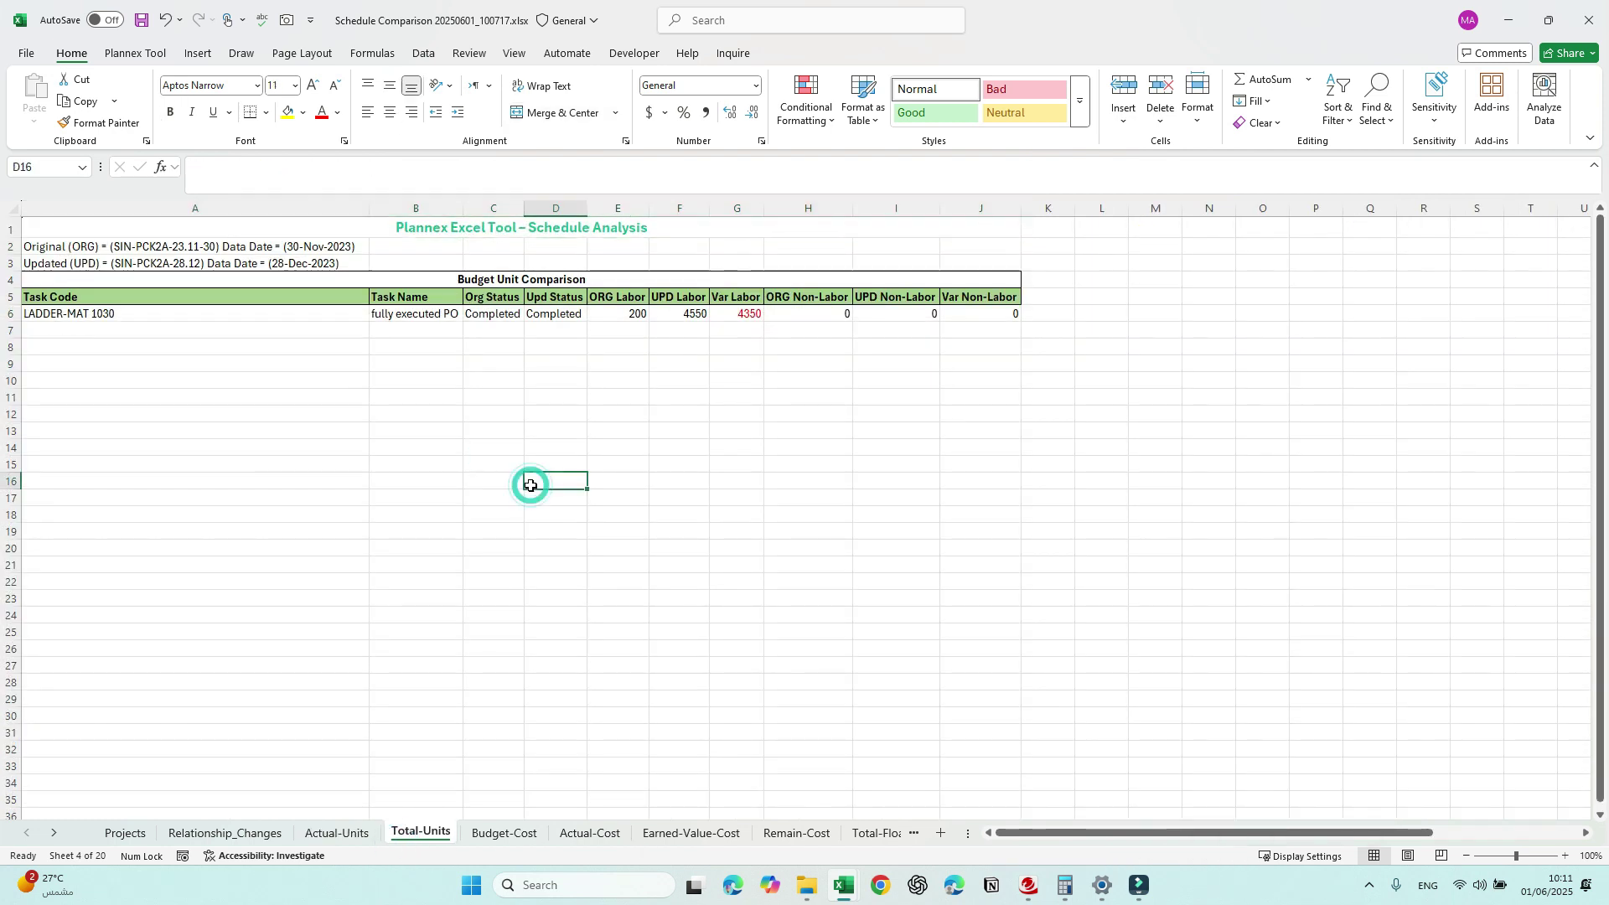
{"action": "left_click", "coordinate": [722, 317]}
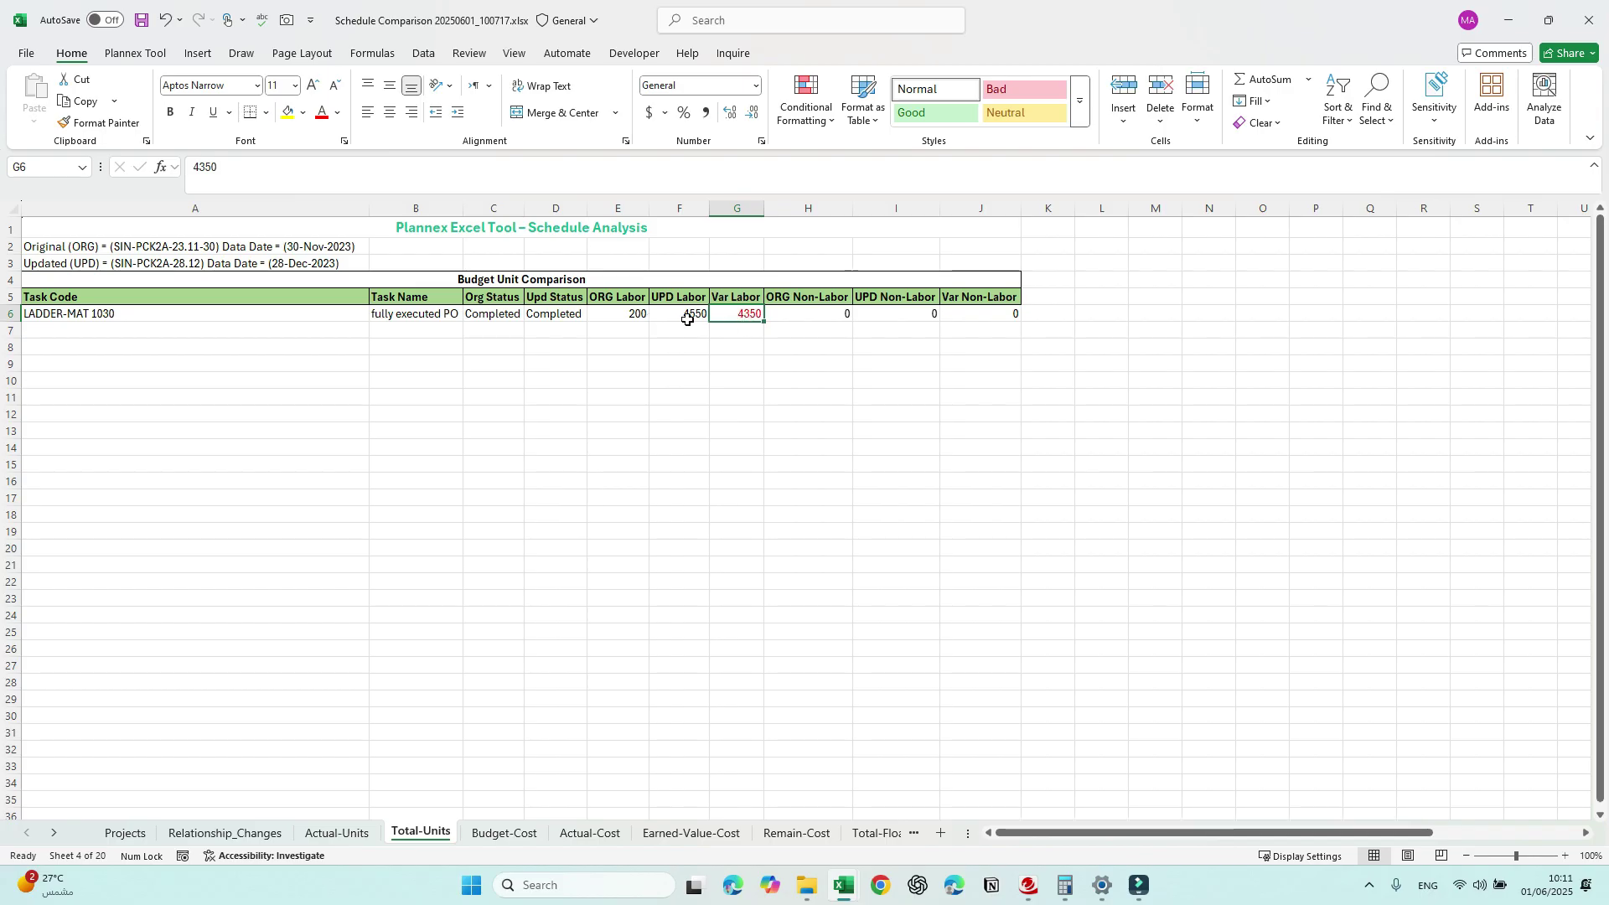
{"action": "mouse_move", "coordinate": [730, 313]}
{"action": "left_mouse_down"}
{"action": "mouse_move", "coordinate": [595, 314]}
{"action": "mouse_move", "coordinate": [732, 315]}
{"action": "left_mouse_up"}
{"action": "left_click_drag", "start_coordinate": [143, 316], "coordinate": [848, 319]}
{"action": "left_click", "coordinate": [1054, 311]}
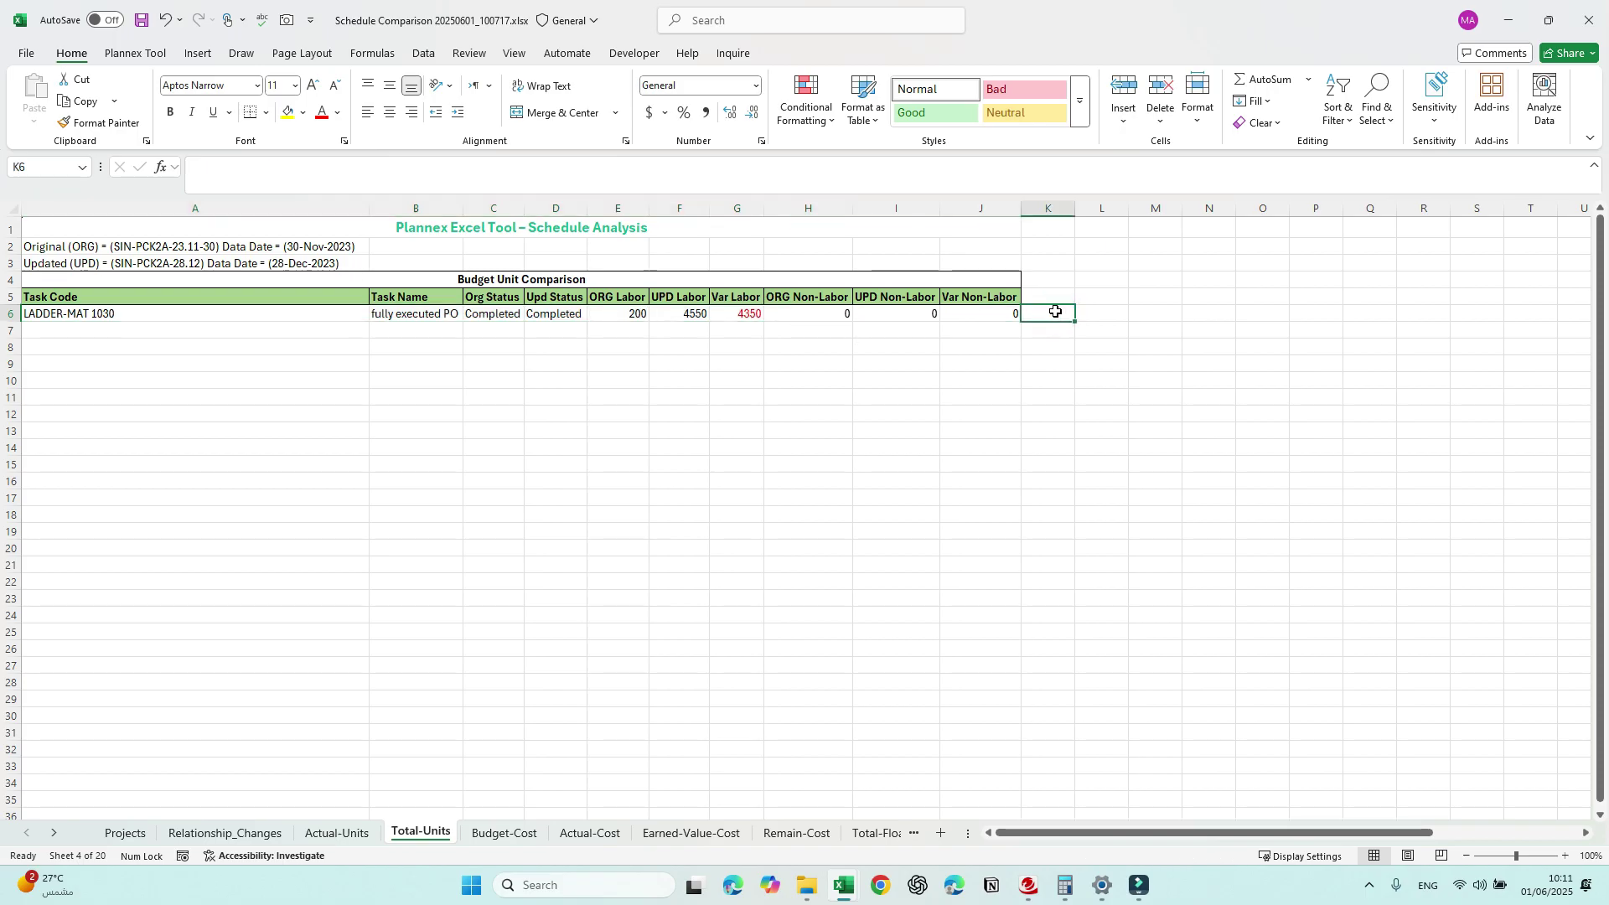
Step: Compare the budget cost variances of SCB.DW-08.1540 and SCB.FIN-09.1575 and check their combined sum on the Budget-Cost sheet
{"action": "left_click", "coordinate": [513, 834]}
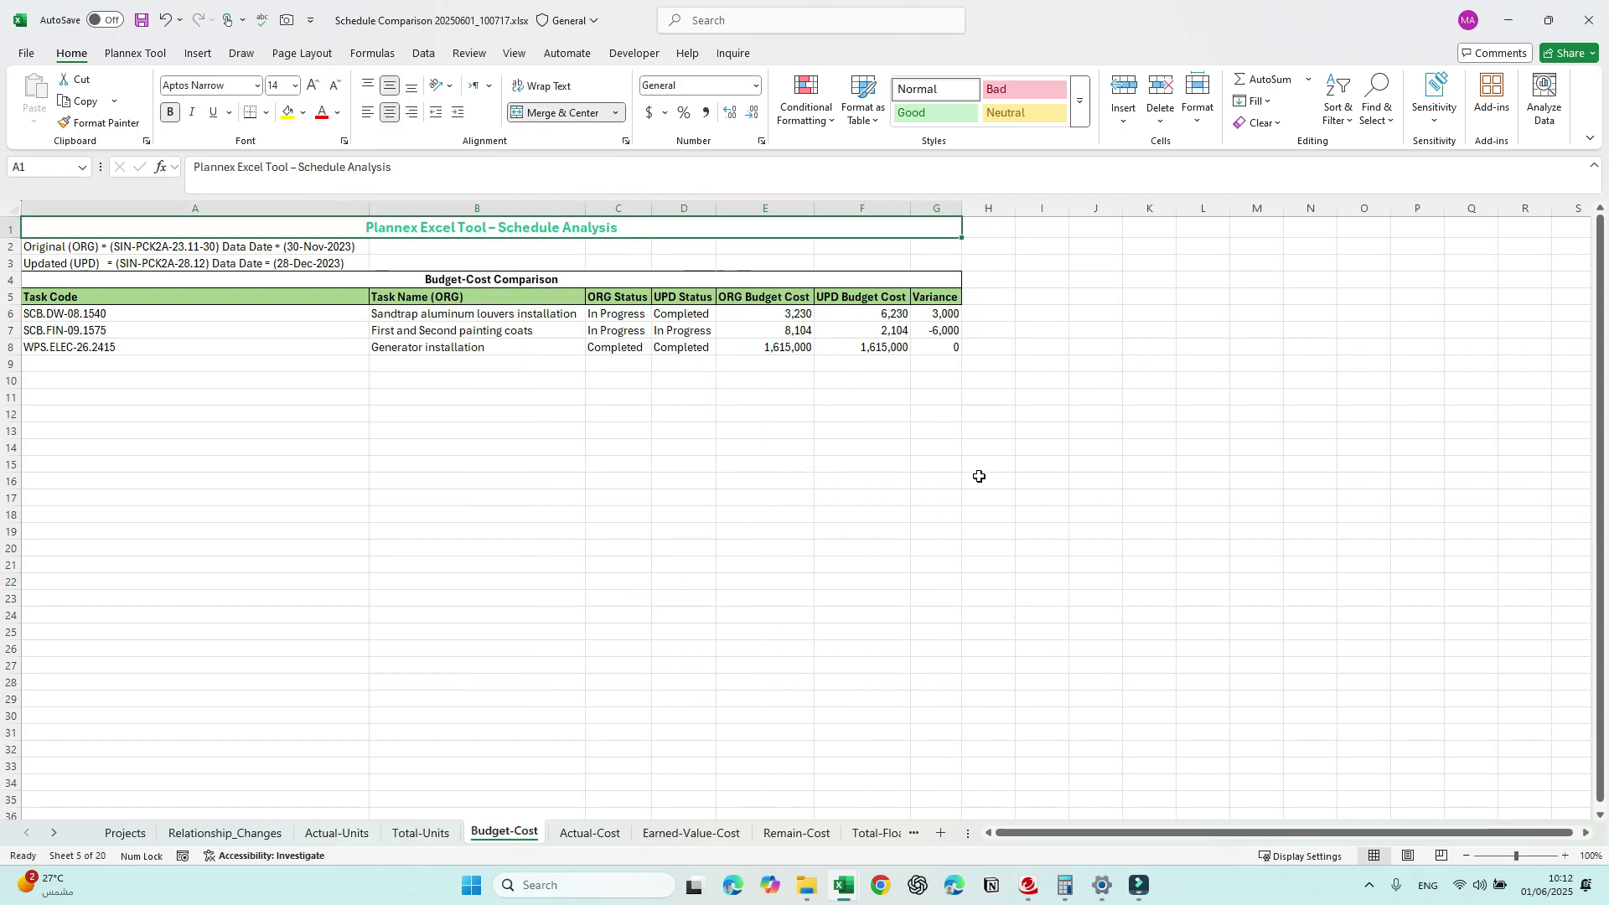
{"action": "left_click", "coordinate": [834, 393]}
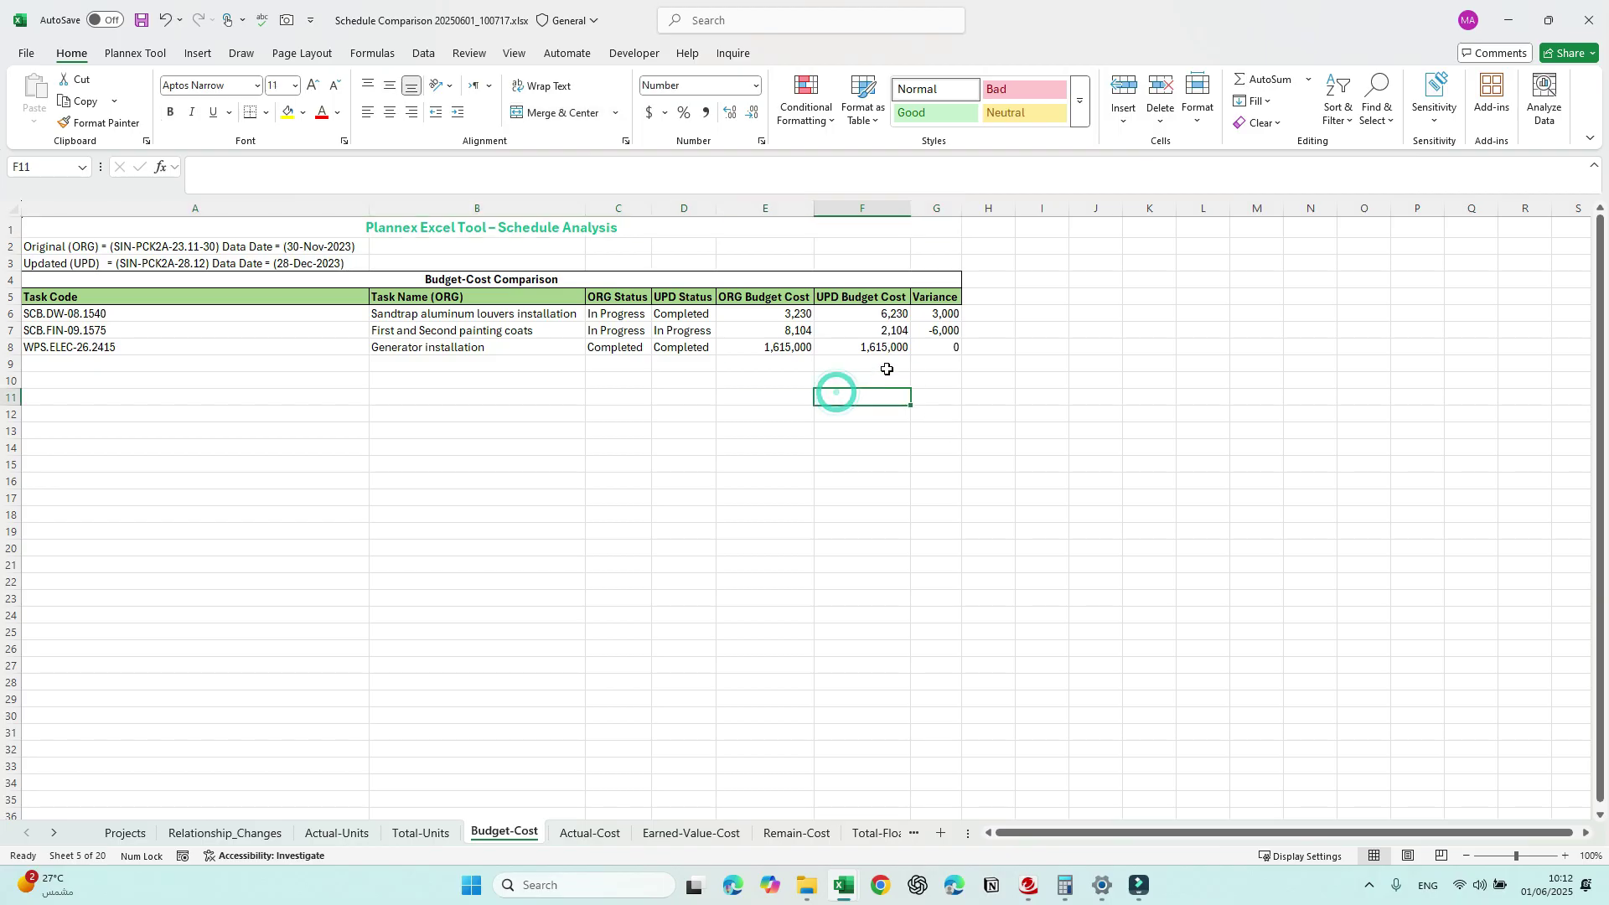
{"action": "mouse_move", "coordinate": [956, 315]}
{"action": "left_mouse_down"}
{"action": "mouse_move", "coordinate": [815, 309]}
{"action": "mouse_move", "coordinate": [930, 312]}
{"action": "left_mouse_up"}
{"action": "left_click", "coordinate": [943, 333]}
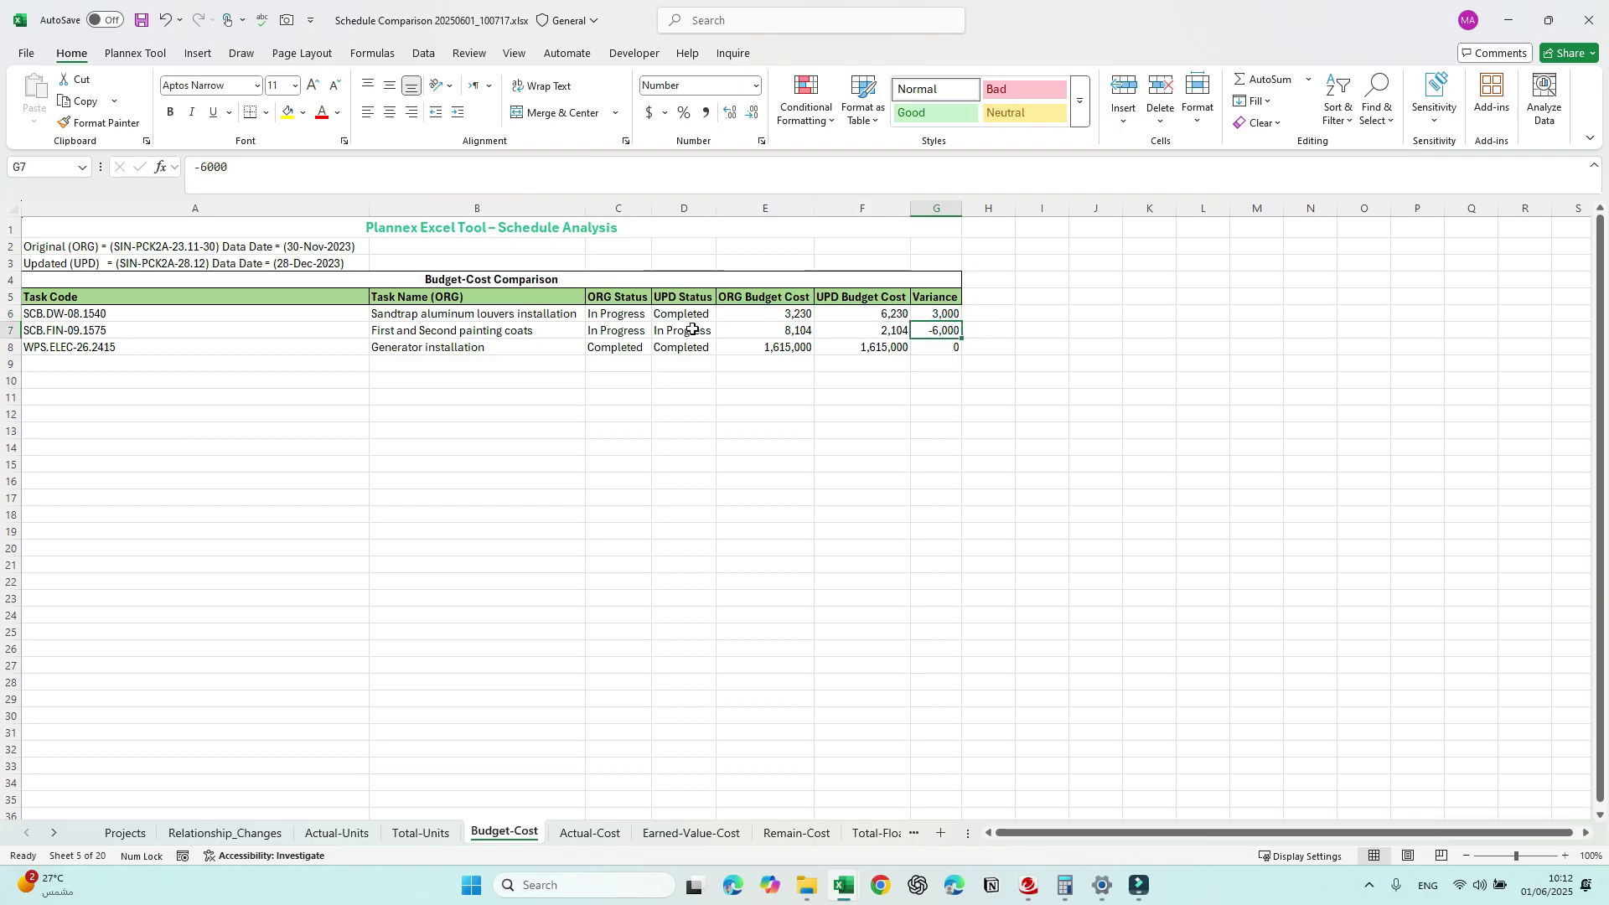
{"action": "left_click_drag", "start_coordinate": [948, 315], "coordinate": [941, 334]}
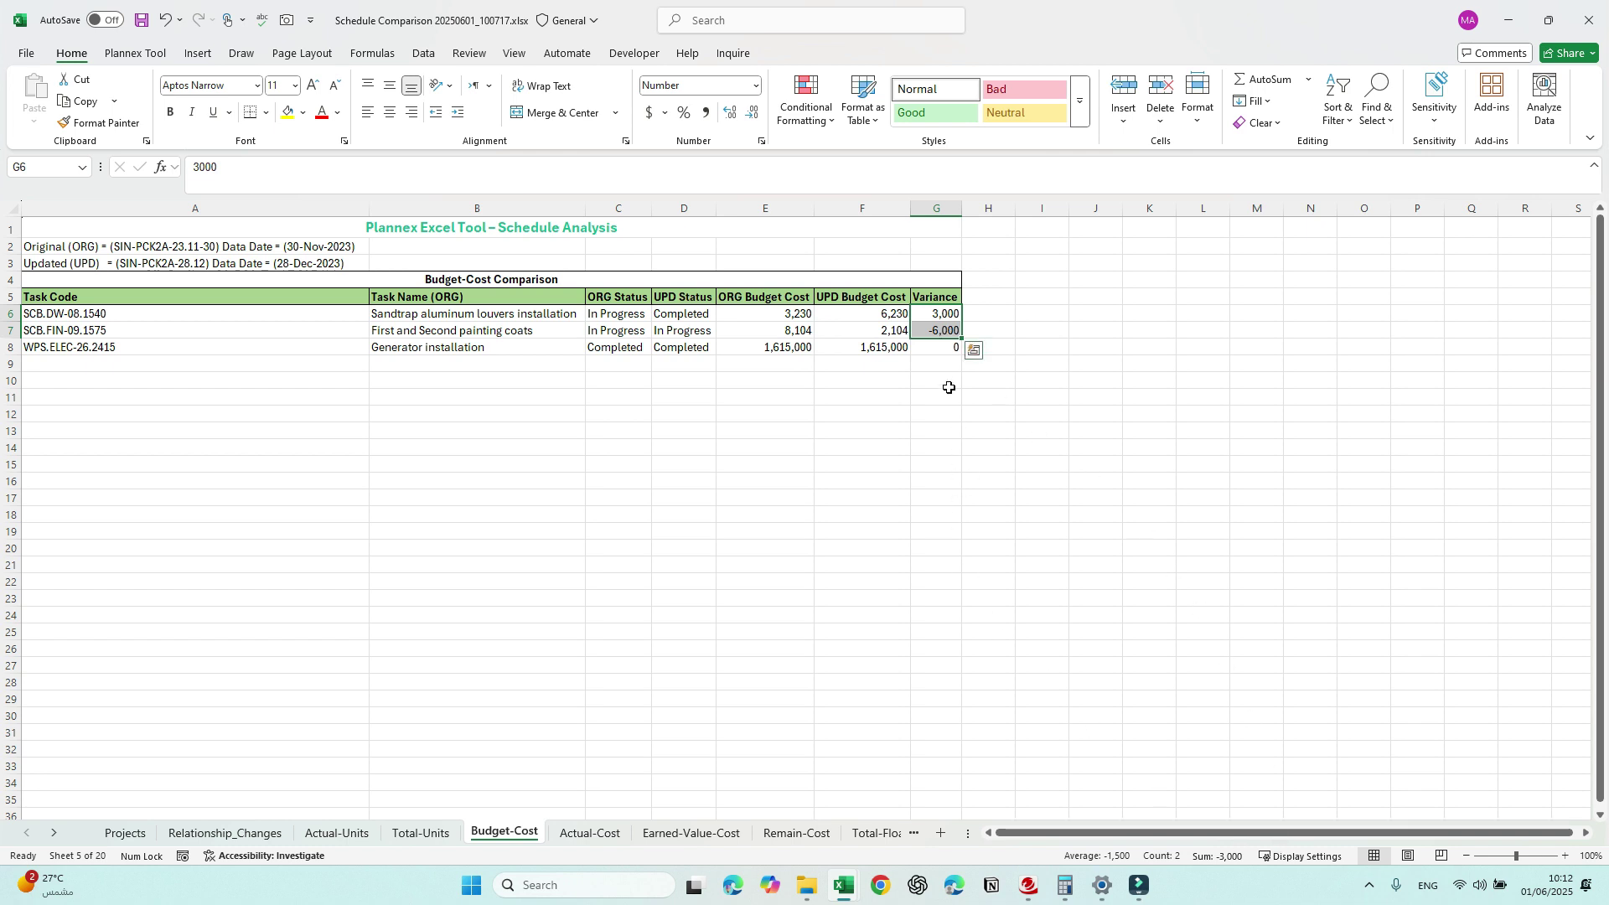
{"action": "left_click", "coordinate": [943, 332]}
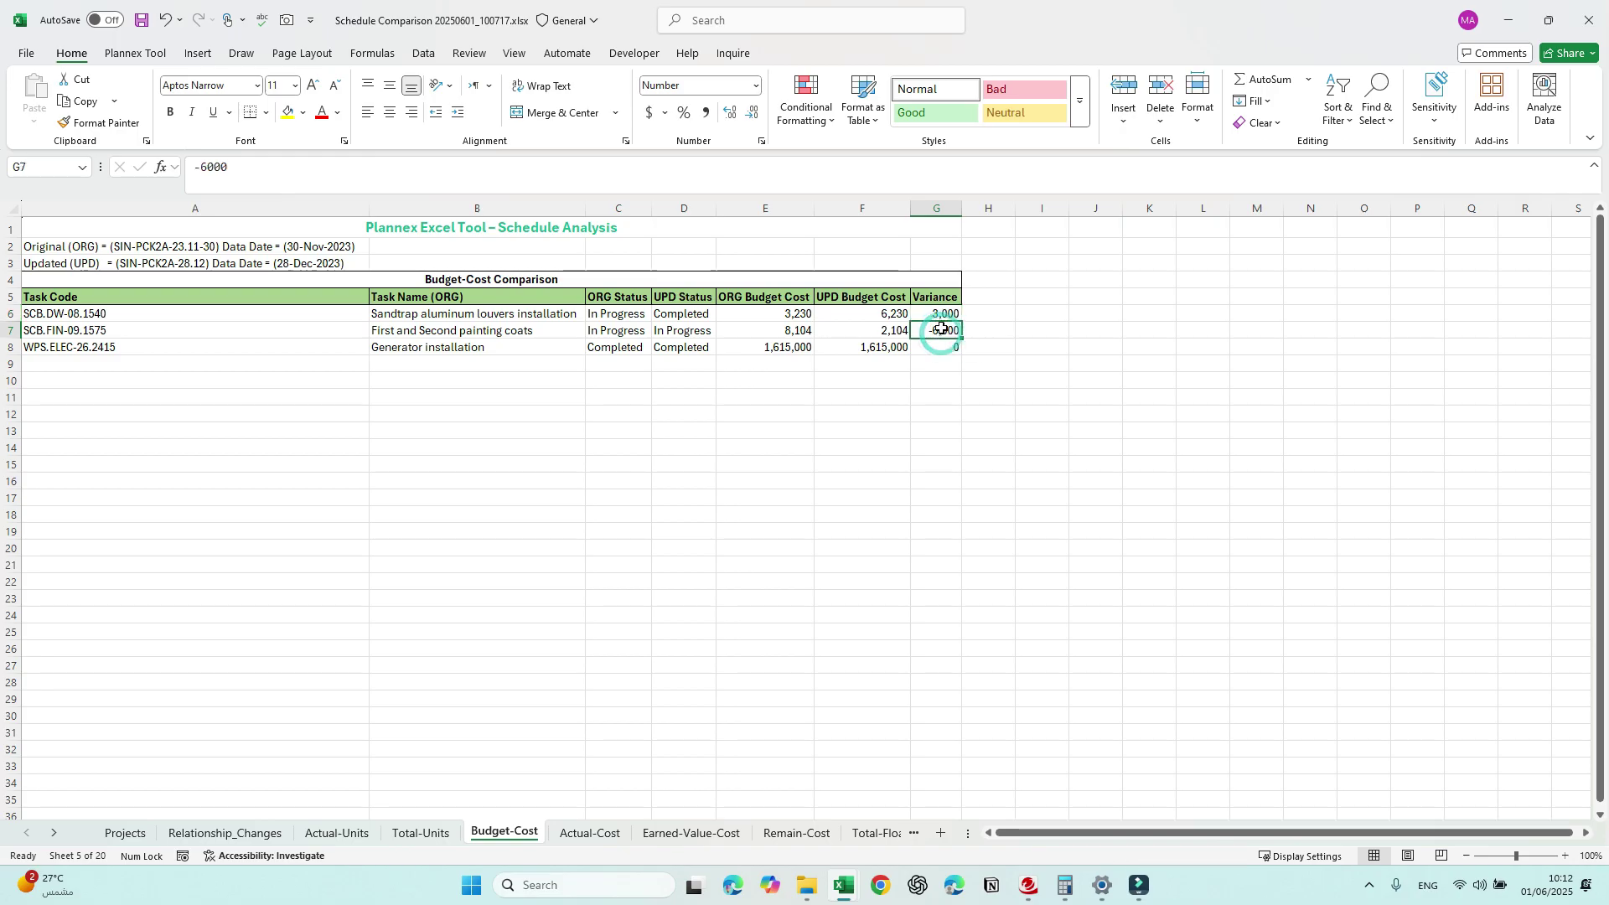
{"action": "left_click", "coordinate": [941, 317]}
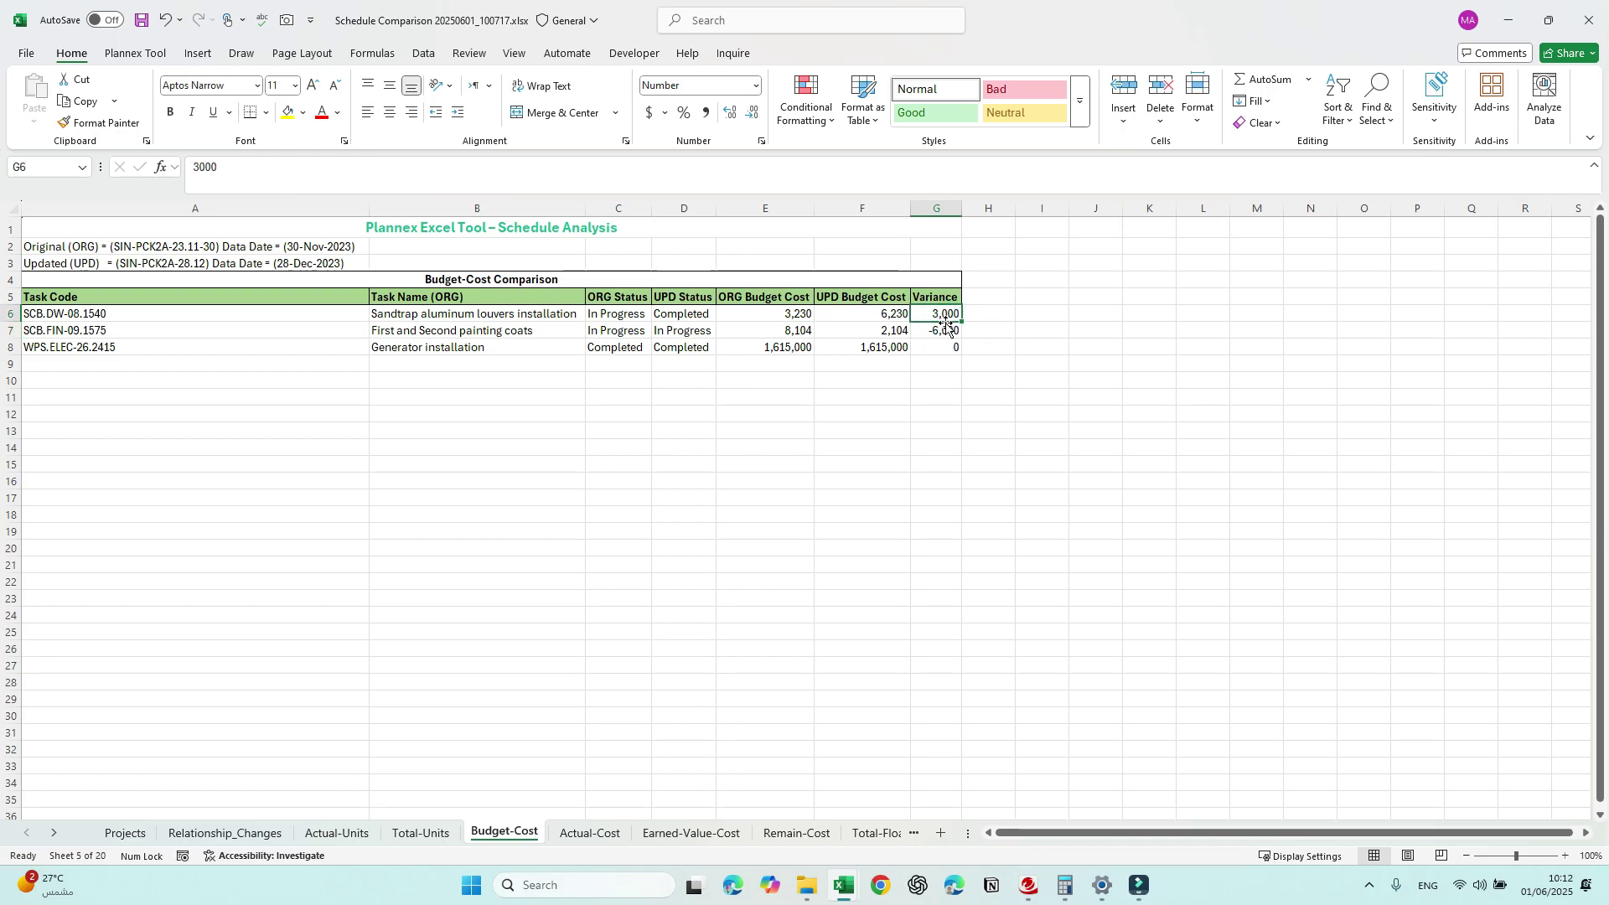
{"action": "left_click_drag", "start_coordinate": [940, 317], "coordinate": [943, 330]}
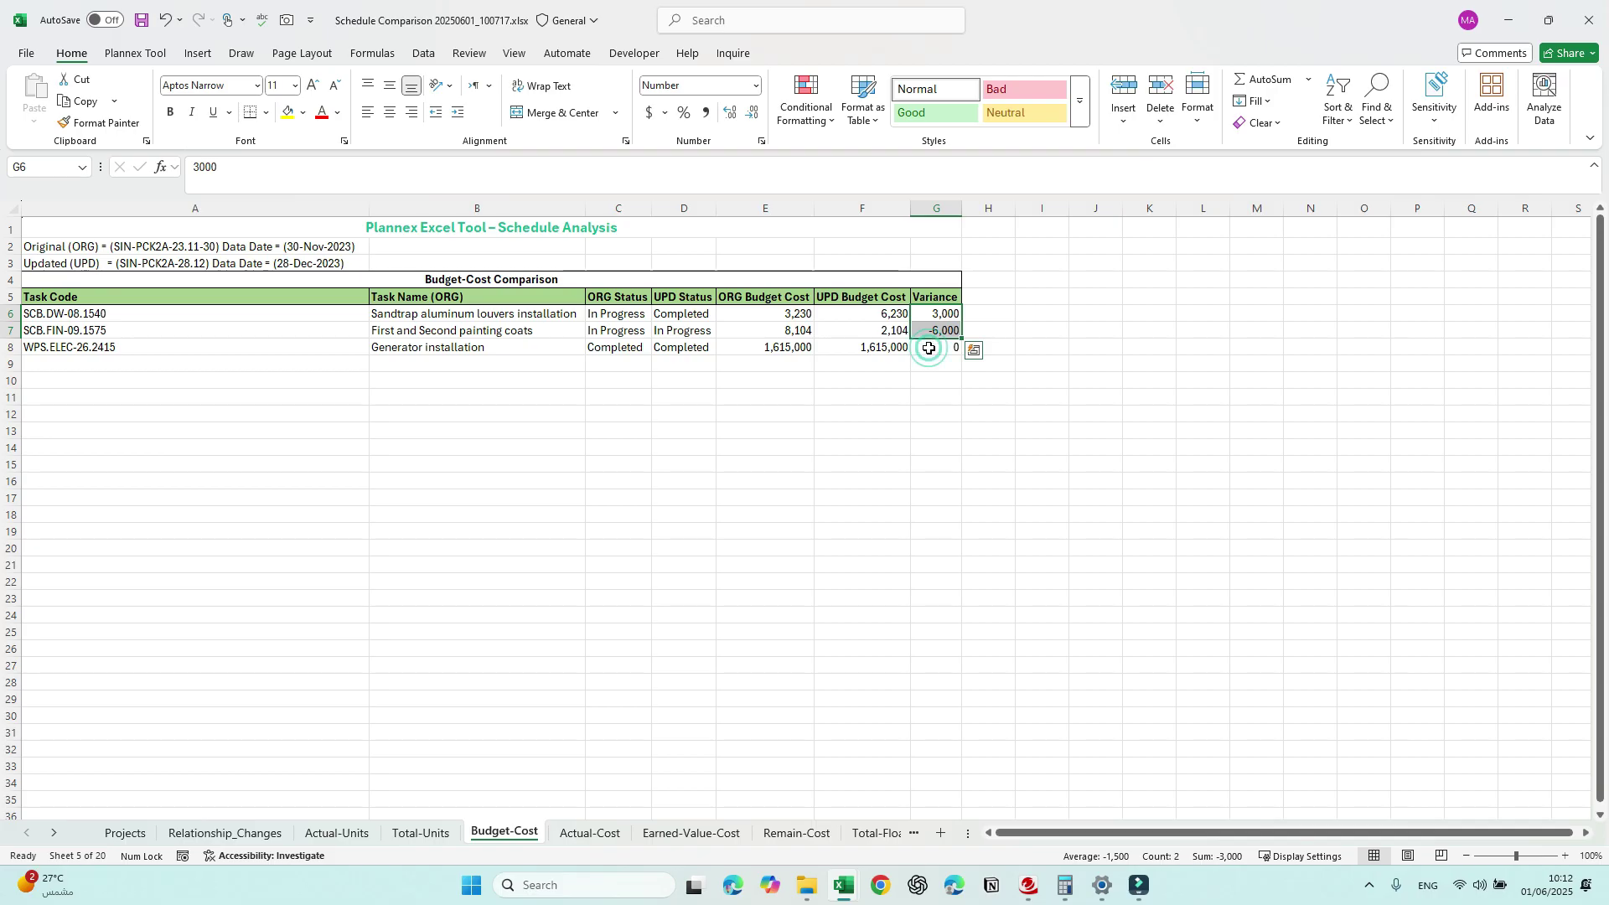
Step: Examine the original, updated and variance budget costs of WPS.ELEC-26.2415 on the Budget-Cost sheet
{"action": "left_click", "coordinate": [945, 352]}
{"action": "left_click", "coordinate": [767, 348]}
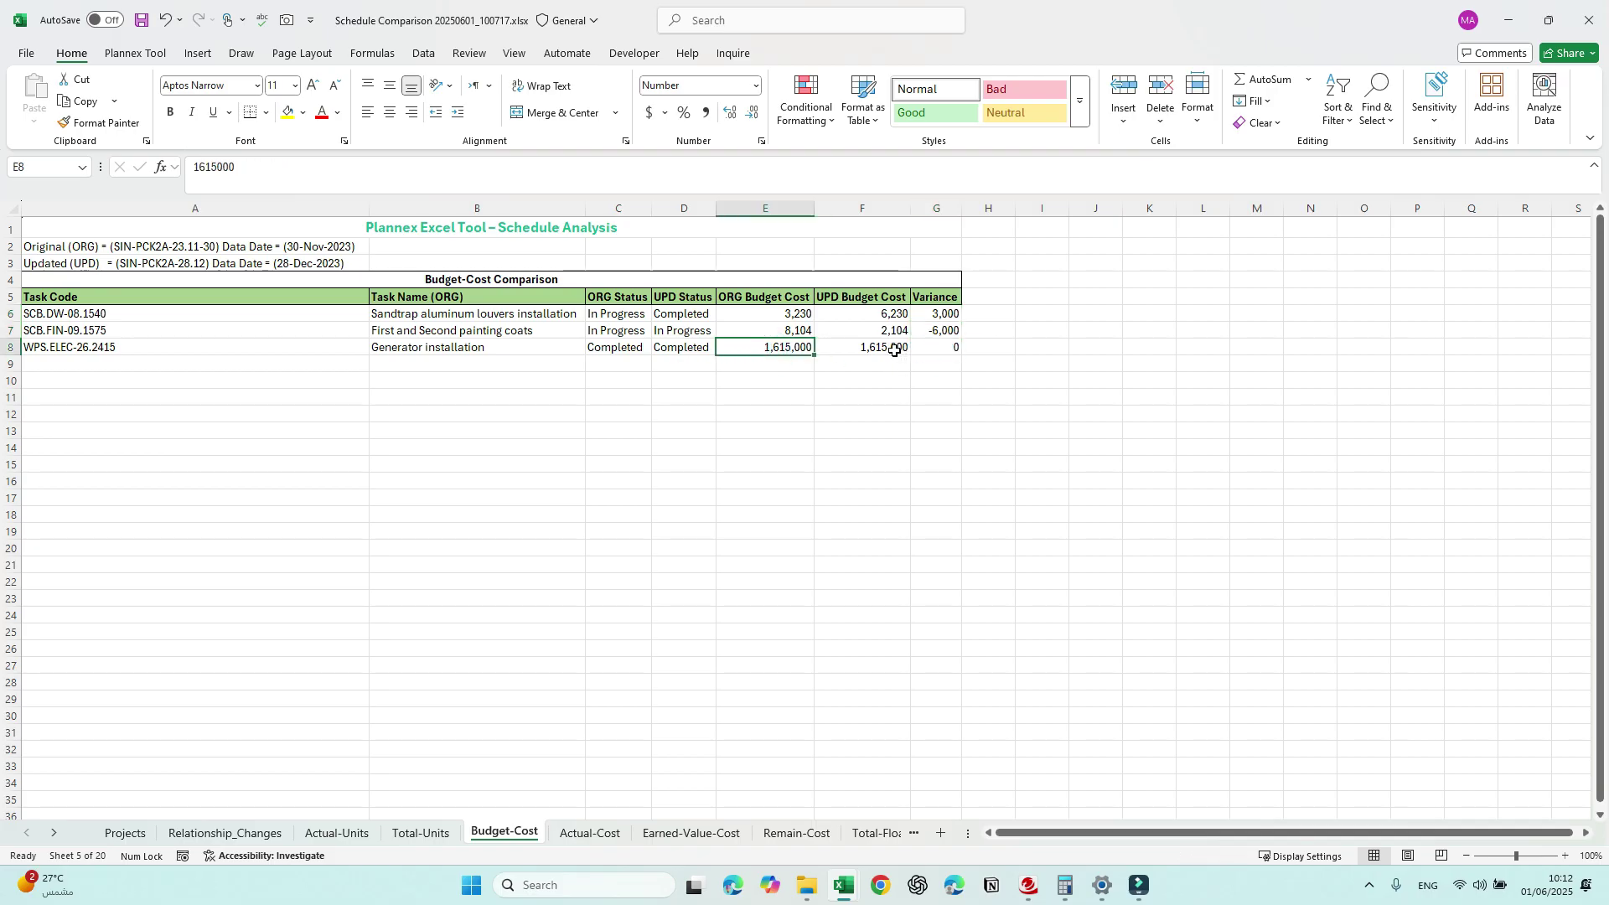
{"action": "left_click", "coordinate": [954, 345]}
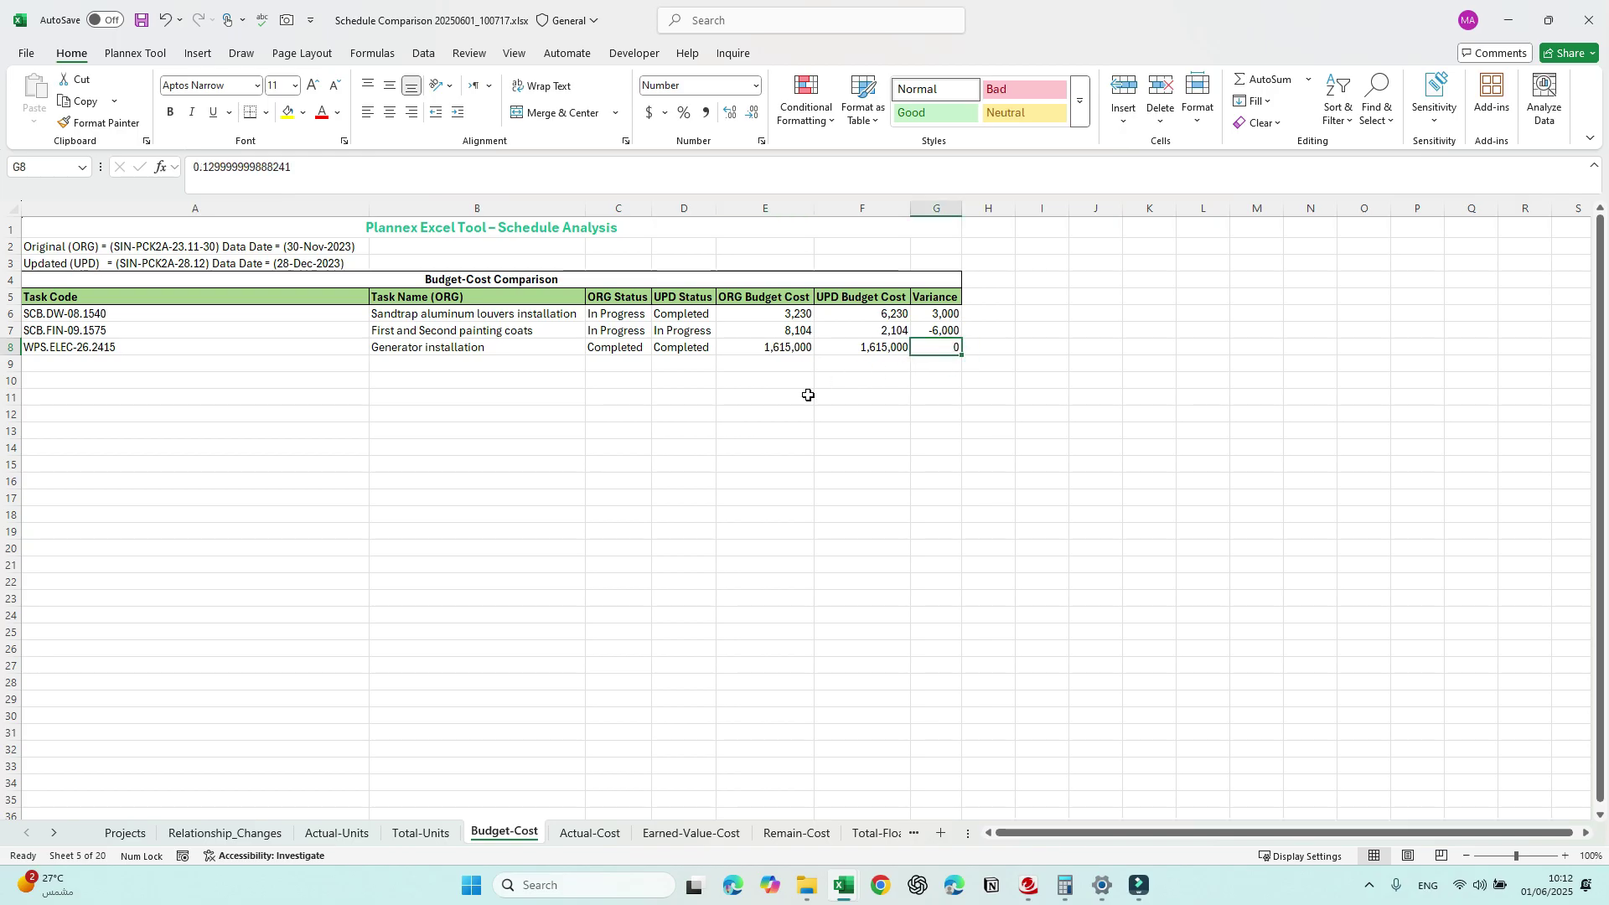
Step: Examine the variances on the Actual-Cost sheet, including the negative one for SCB.FIN-09.1575
{"action": "left_click", "coordinate": [590, 833]}
{"action": "left_click", "coordinate": [891, 399]}
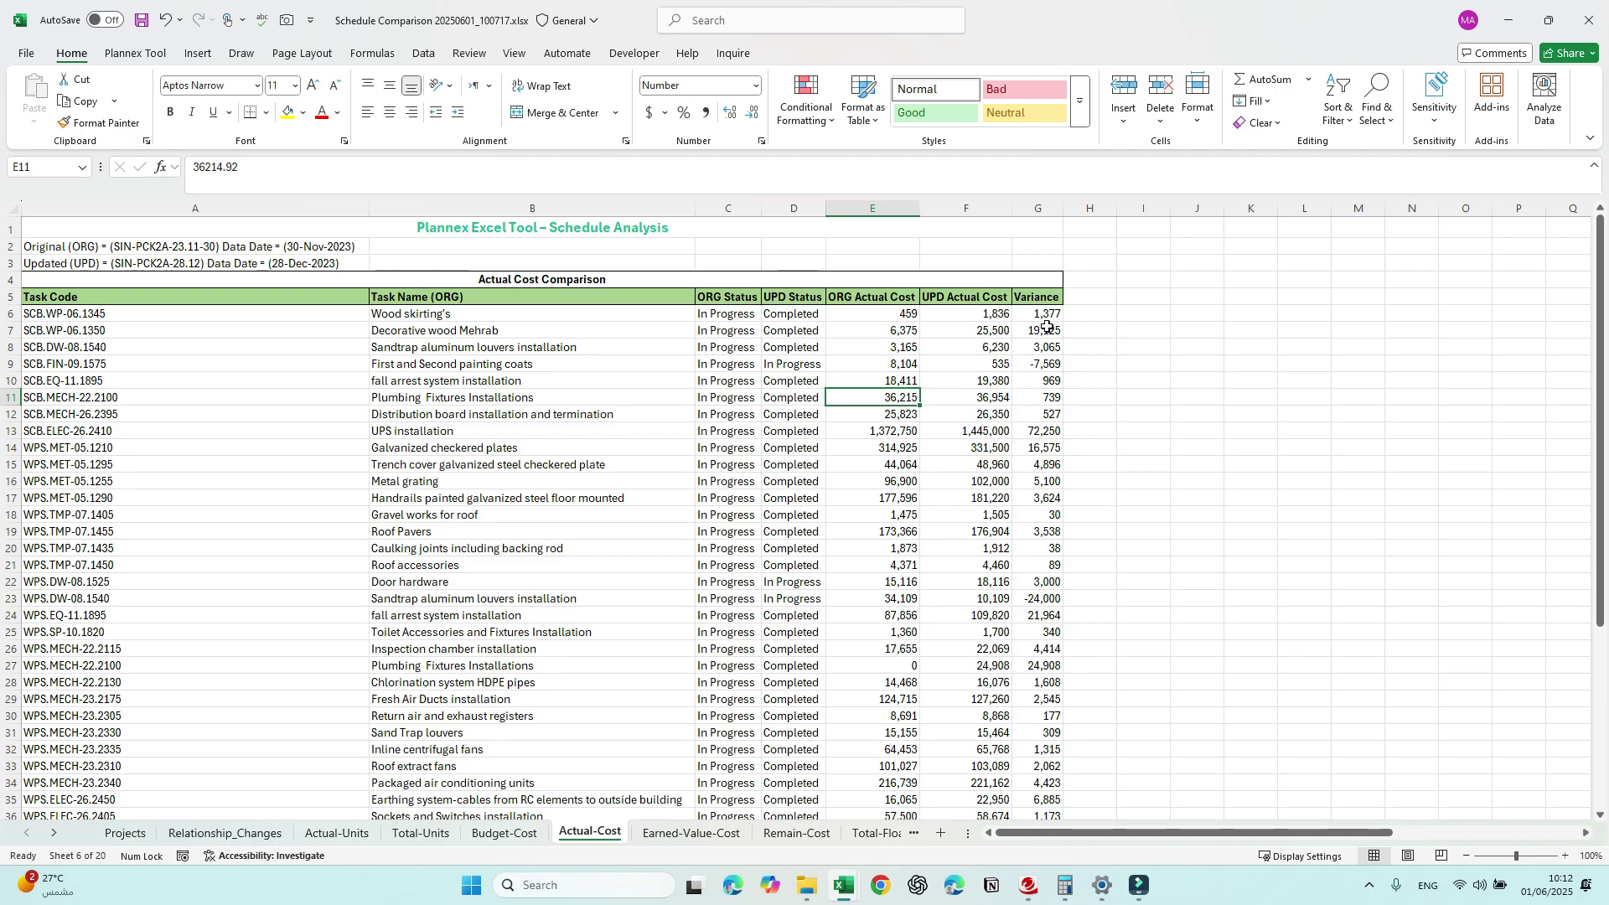
{"action": "left_click_drag", "start_coordinate": [1039, 313], "coordinate": [1033, 682]}
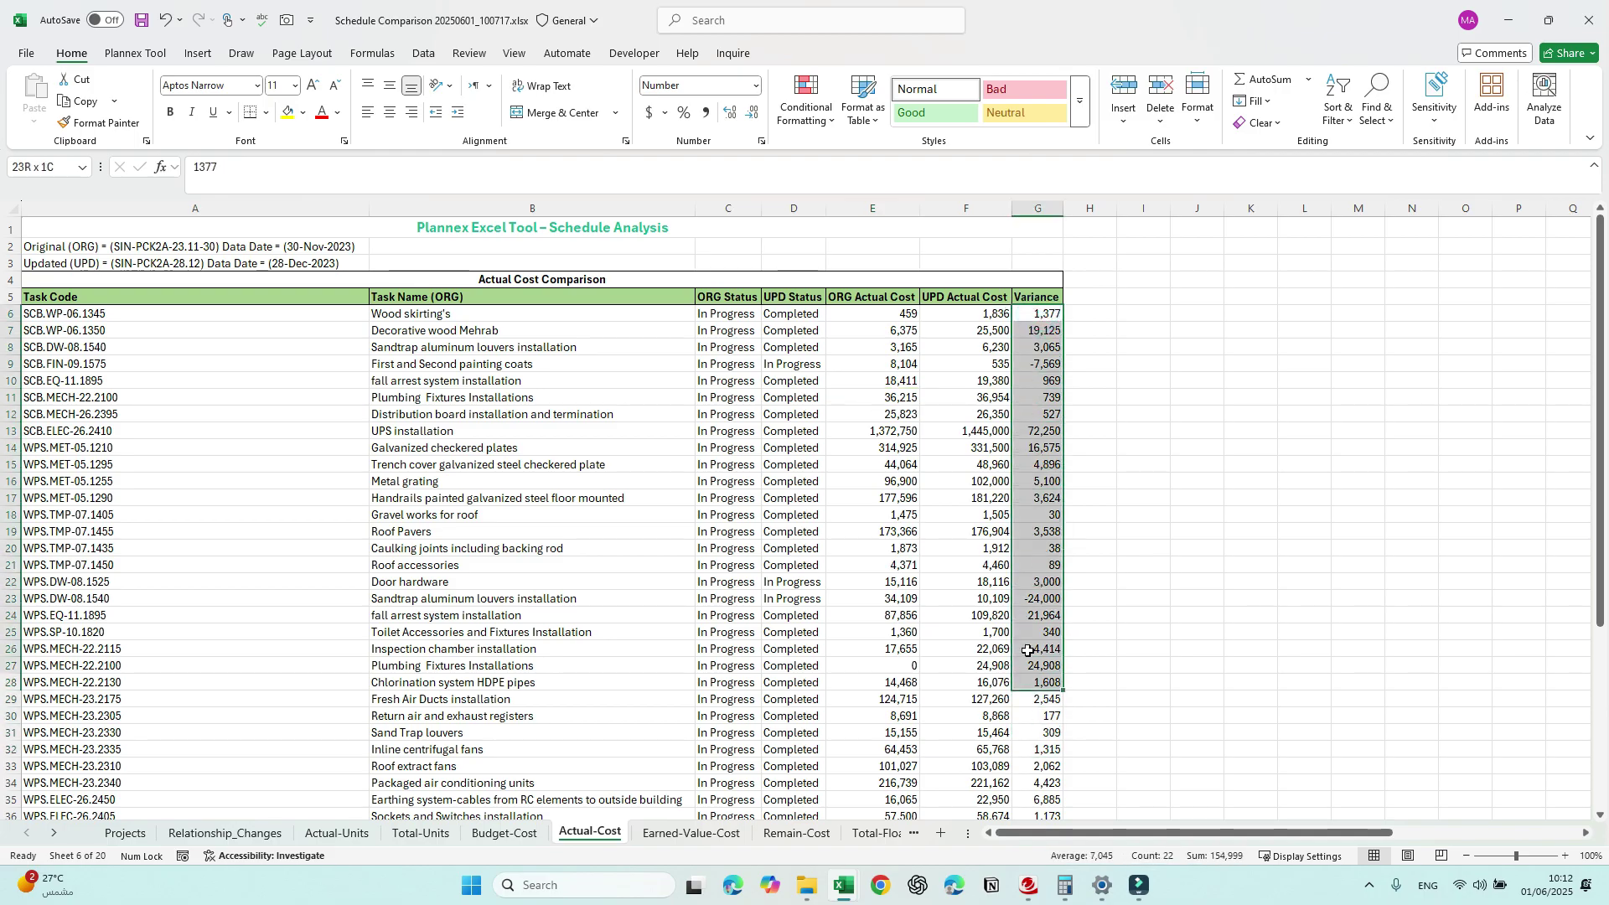
{"action": "left_click", "coordinate": [1047, 366]}
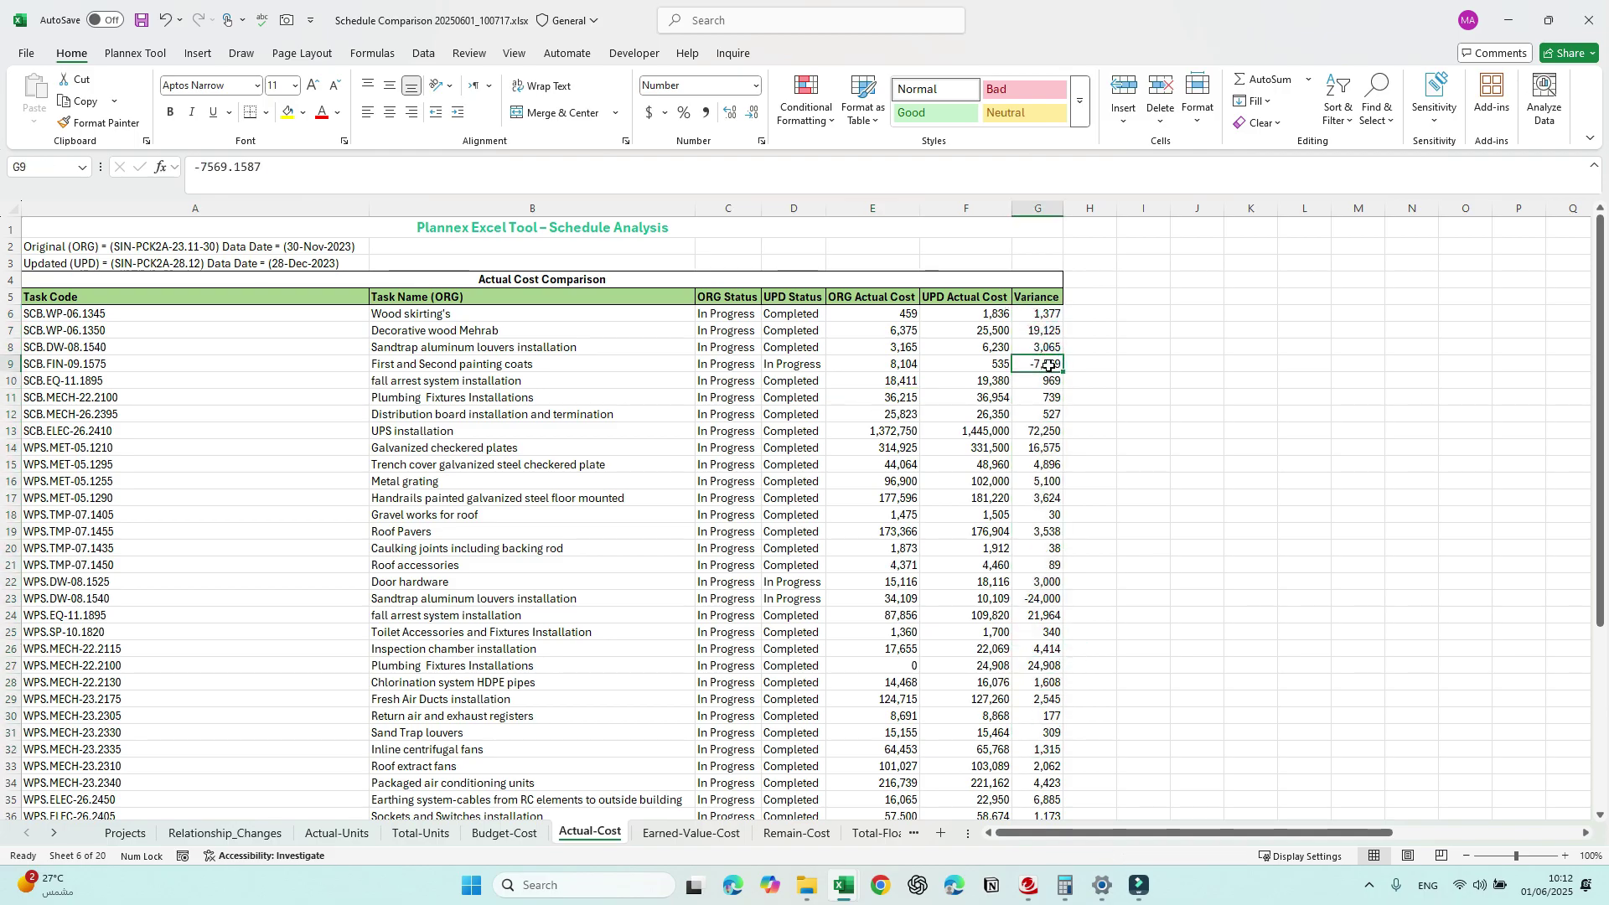
Step: Add filters to the Actual-Cost header row and filter Variance to -47,600, -24,000 and -7,569
{"action": "left_click", "coordinate": [5, 296]}
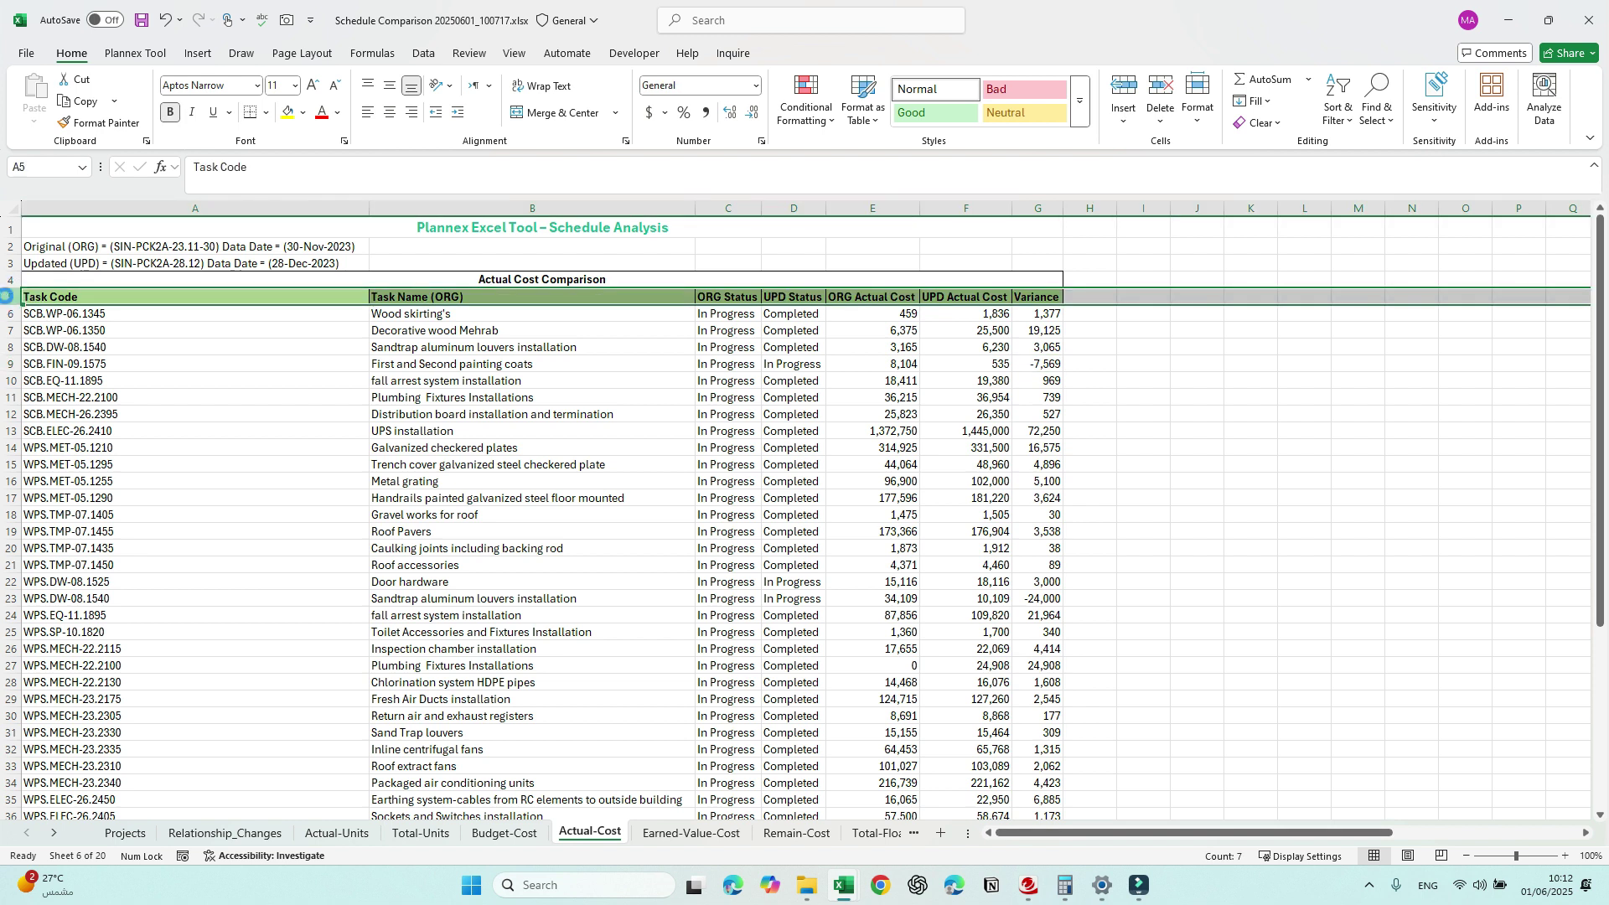
{"action": "key", "text": "ctrl+shift+l"}
{"action": "left_click", "coordinate": [995, 386]}
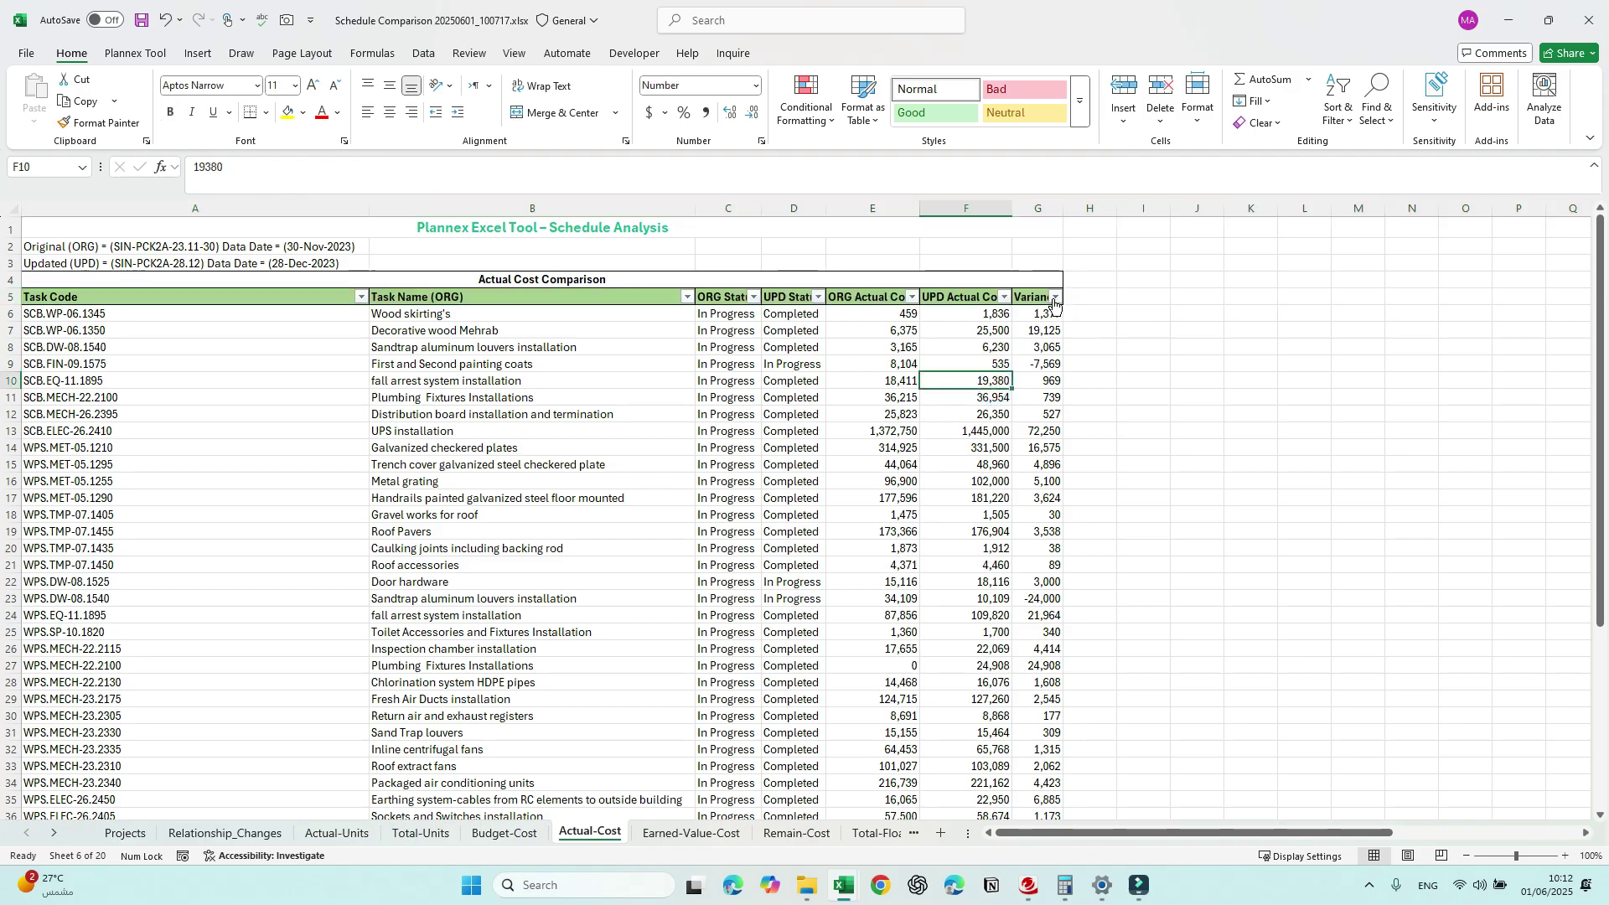
{"action": "left_click", "coordinate": [1055, 297]}
{"action": "left_click", "coordinate": [921, 517]}
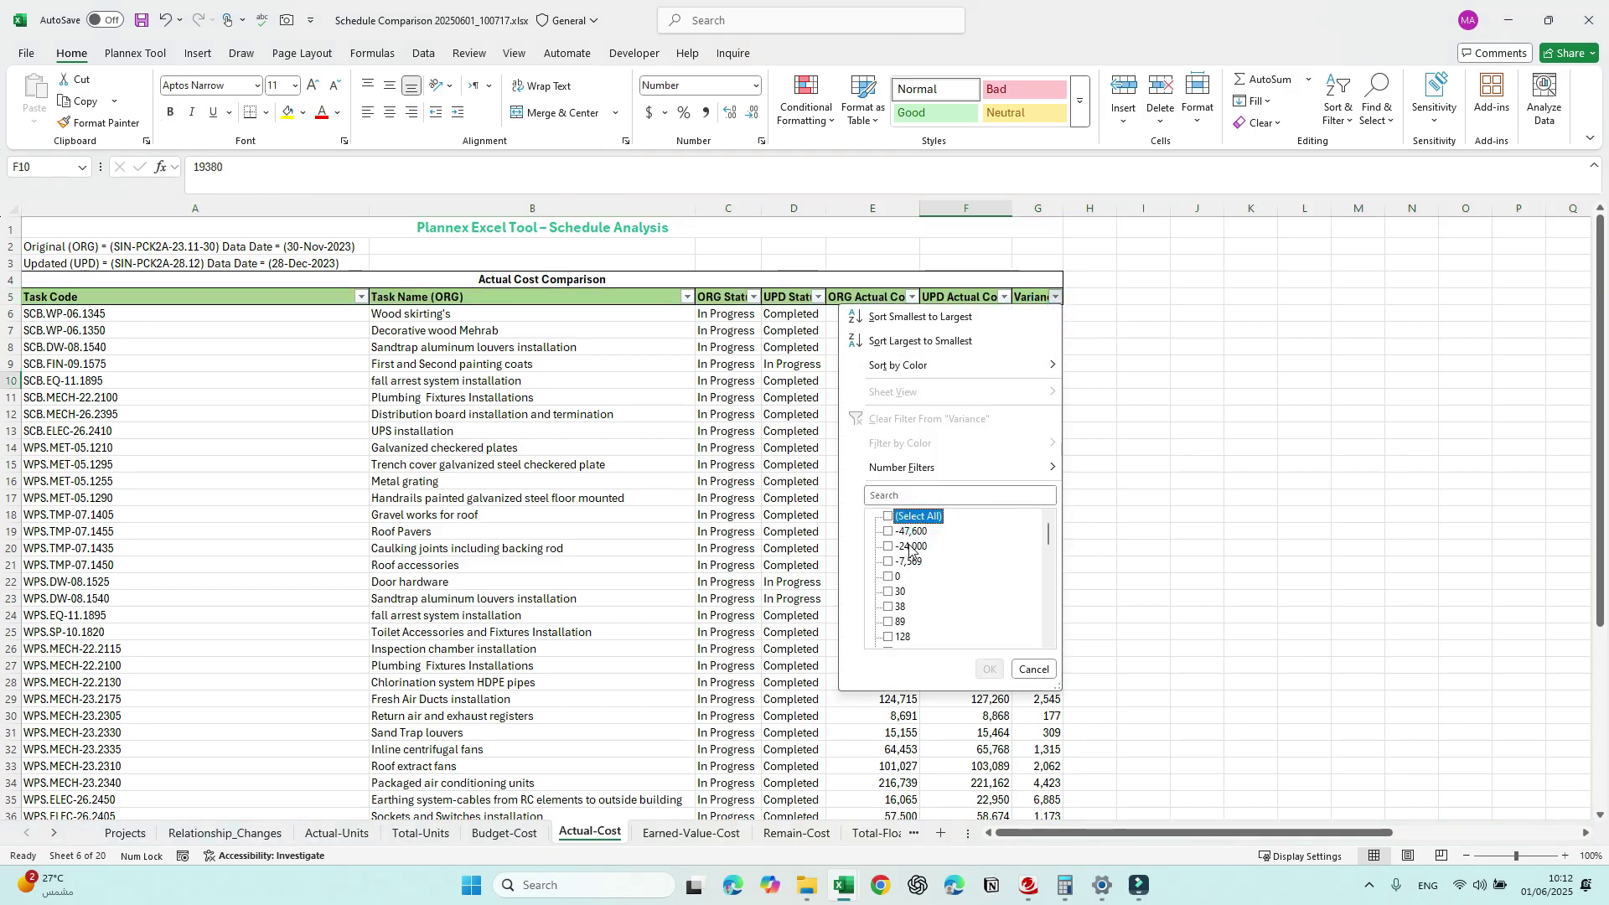
{"action": "left_click", "coordinate": [914, 517]}
{"action": "left_click", "coordinate": [904, 528]}
{"action": "key", "text": "Return"}
Step: Examine the filtered tasks with negative actual cost variance, and undo the variance filter
{"action": "left_click_drag", "start_coordinate": [537, 316], "coordinate": [550, 348]}
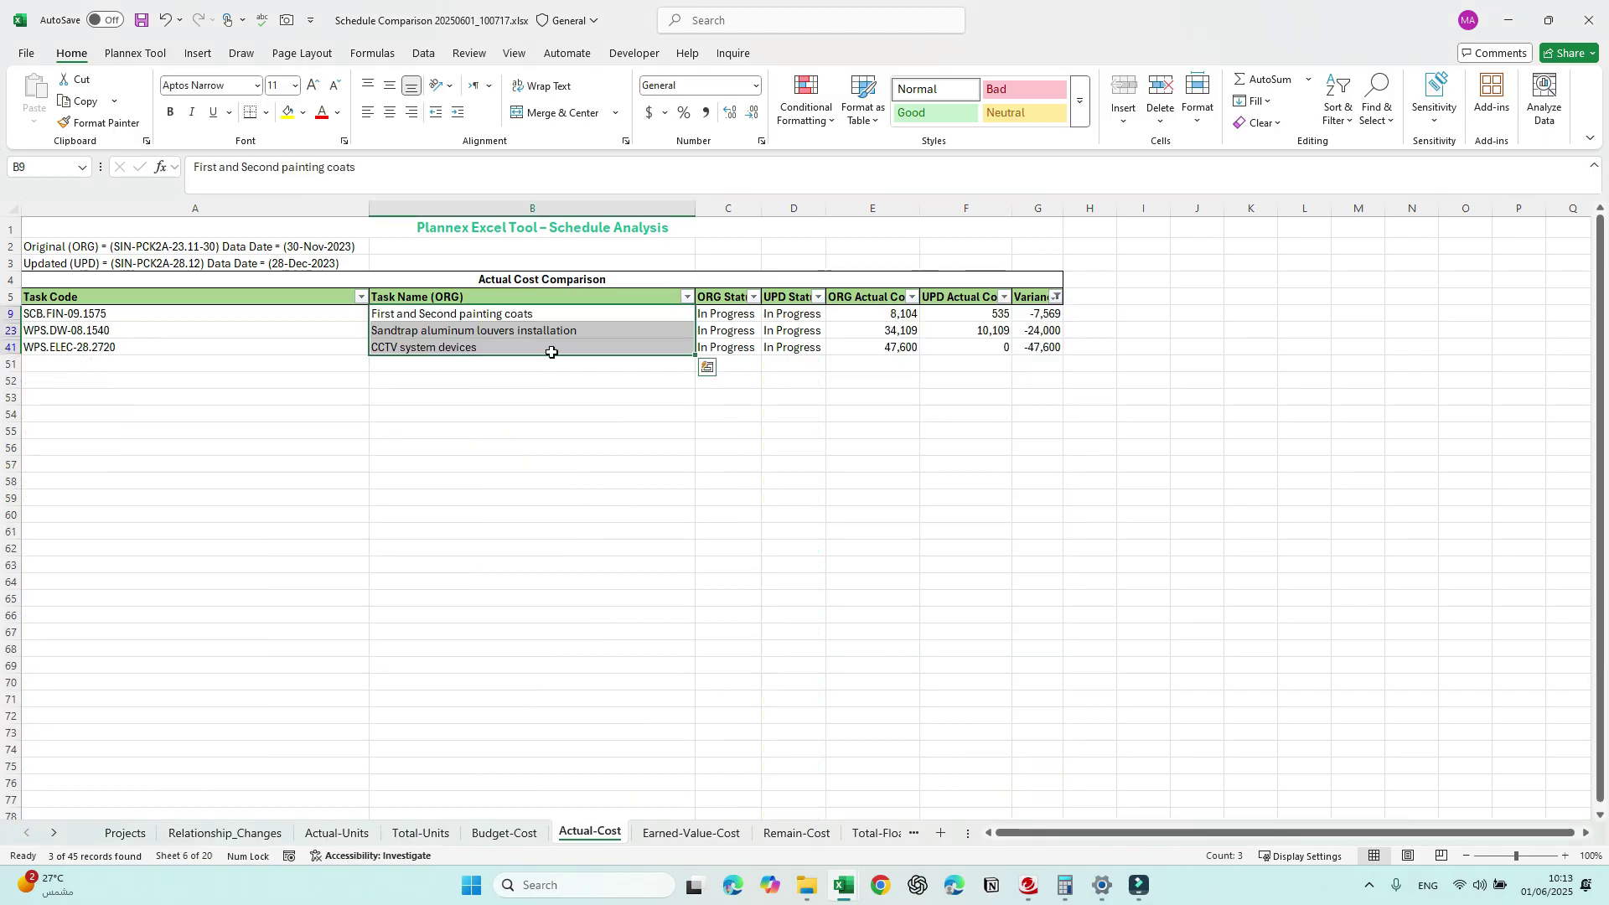
{"action": "left_click_drag", "start_coordinate": [1086, 317], "coordinate": [1101, 345]}
{"action": "key", "text": "ctrl+z"}
Step: Filter the Variance column on the Actual-Cost sheet to the largest values, from 16,575 to 72,250
{"action": "left_click", "coordinate": [1056, 297]}
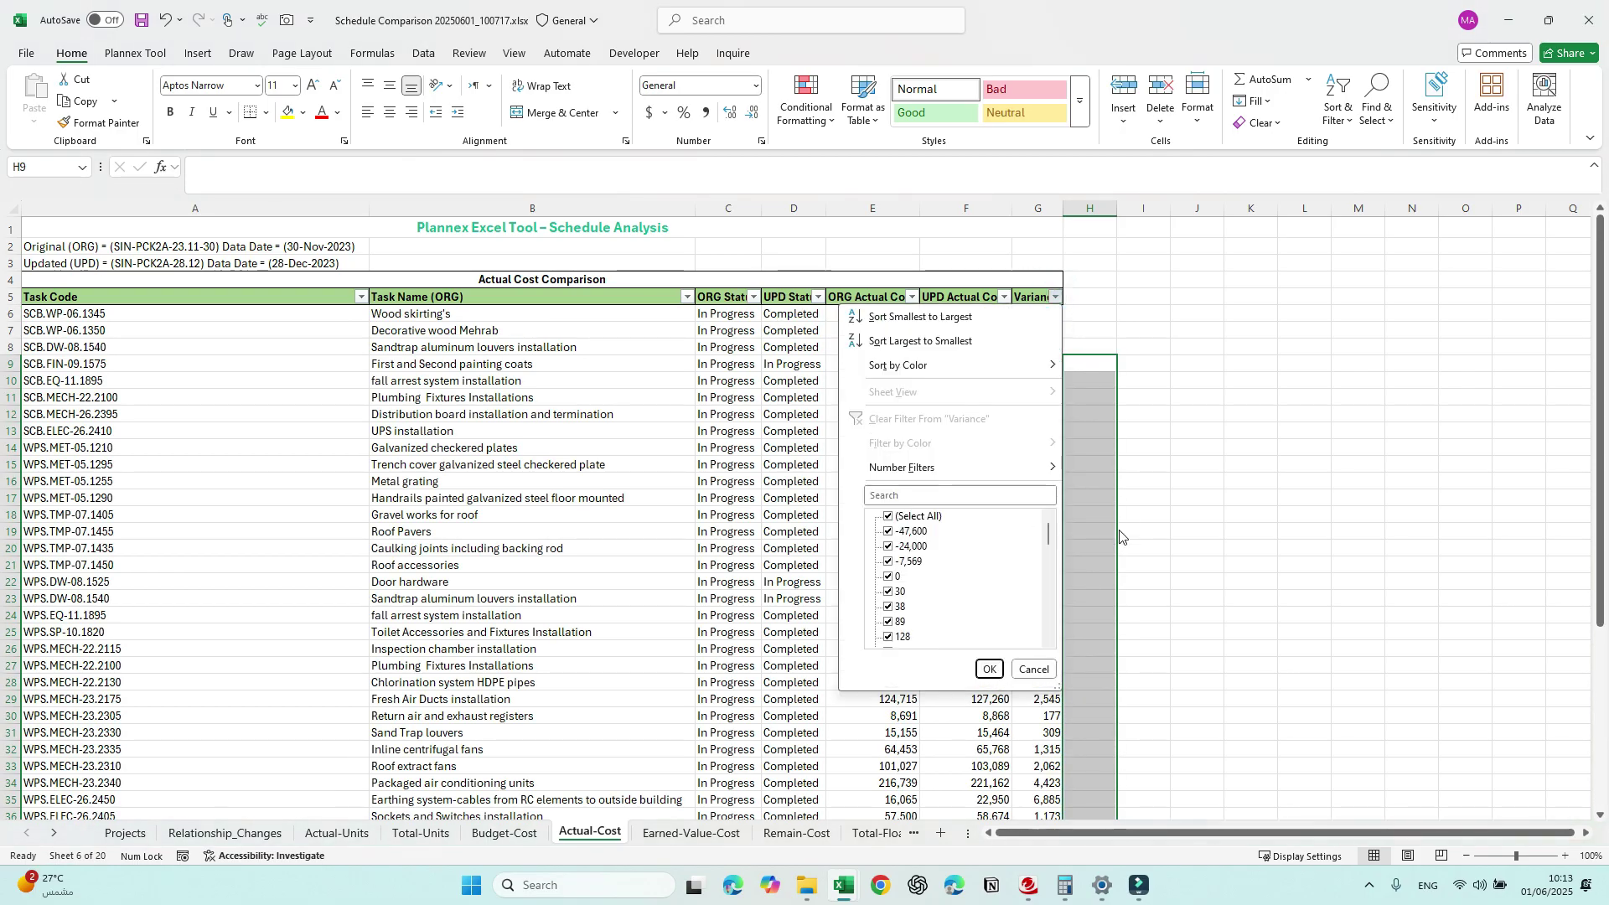
{"action": "left_click_drag", "start_coordinate": [1050, 533], "coordinate": [1050, 656]}
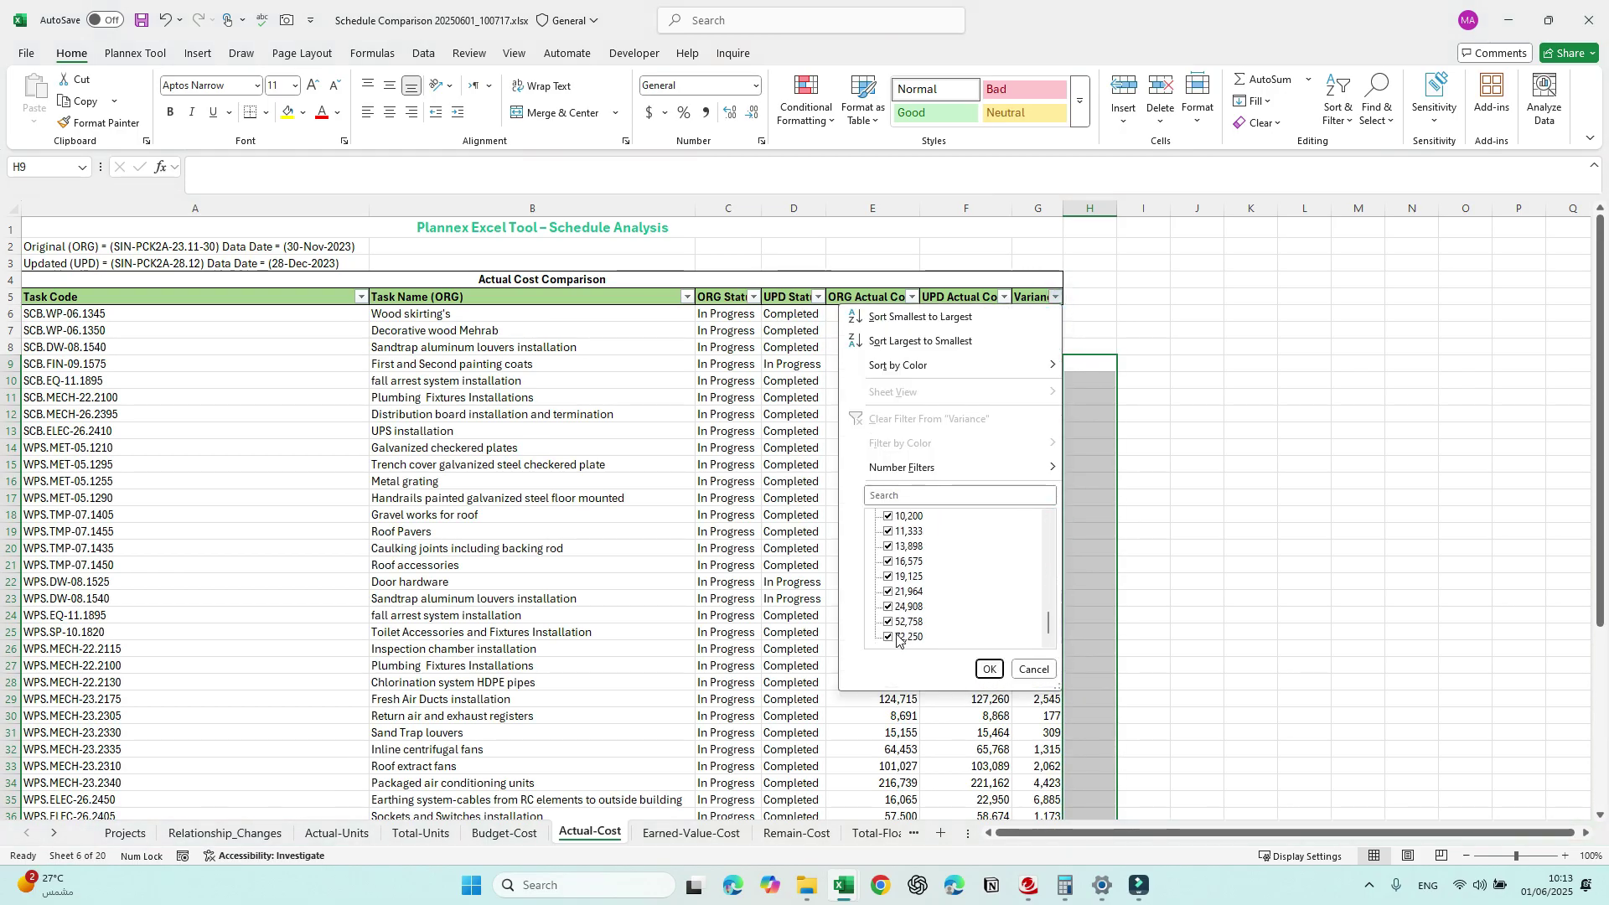
{"action": "left_click", "coordinate": [888, 517]}
{"action": "left_click", "coordinate": [888, 532]}
{"action": "left_click", "coordinate": [888, 547]}
{"action": "left_click", "coordinate": [888, 561]}
{"action": "left_click", "coordinate": [888, 577]}
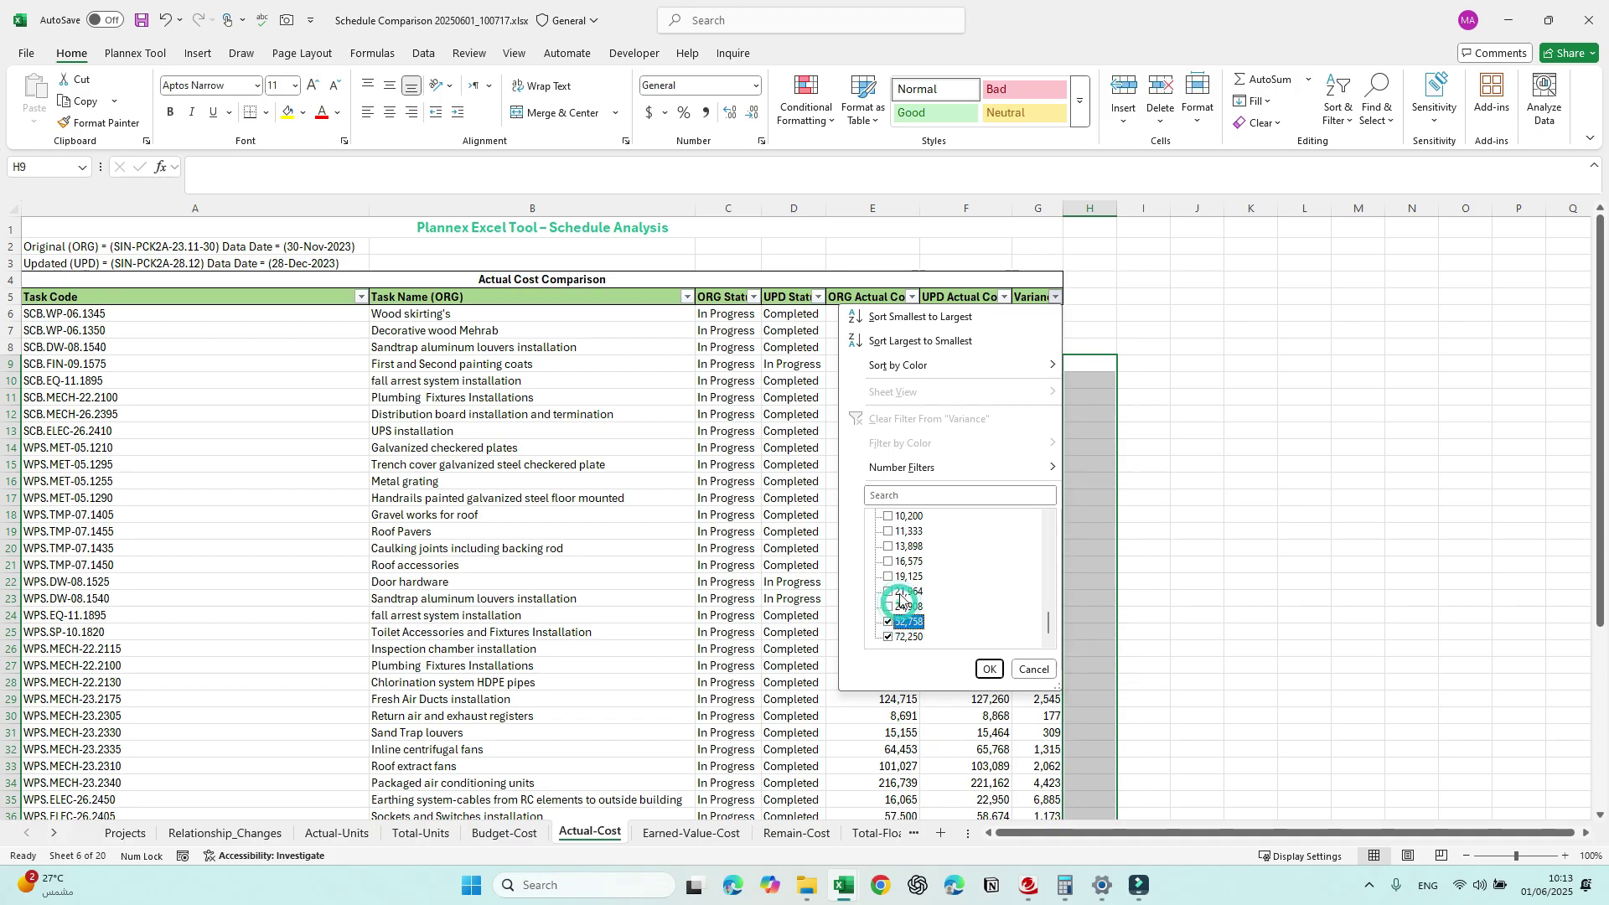
{"action": "left_click", "coordinate": [889, 606]}
{"action": "left_click", "coordinate": [901, 593]}
{"action": "left_click", "coordinate": [901, 593]}
{"action": "left_click", "coordinate": [901, 607]}
{"action": "left_click", "coordinate": [897, 576]}
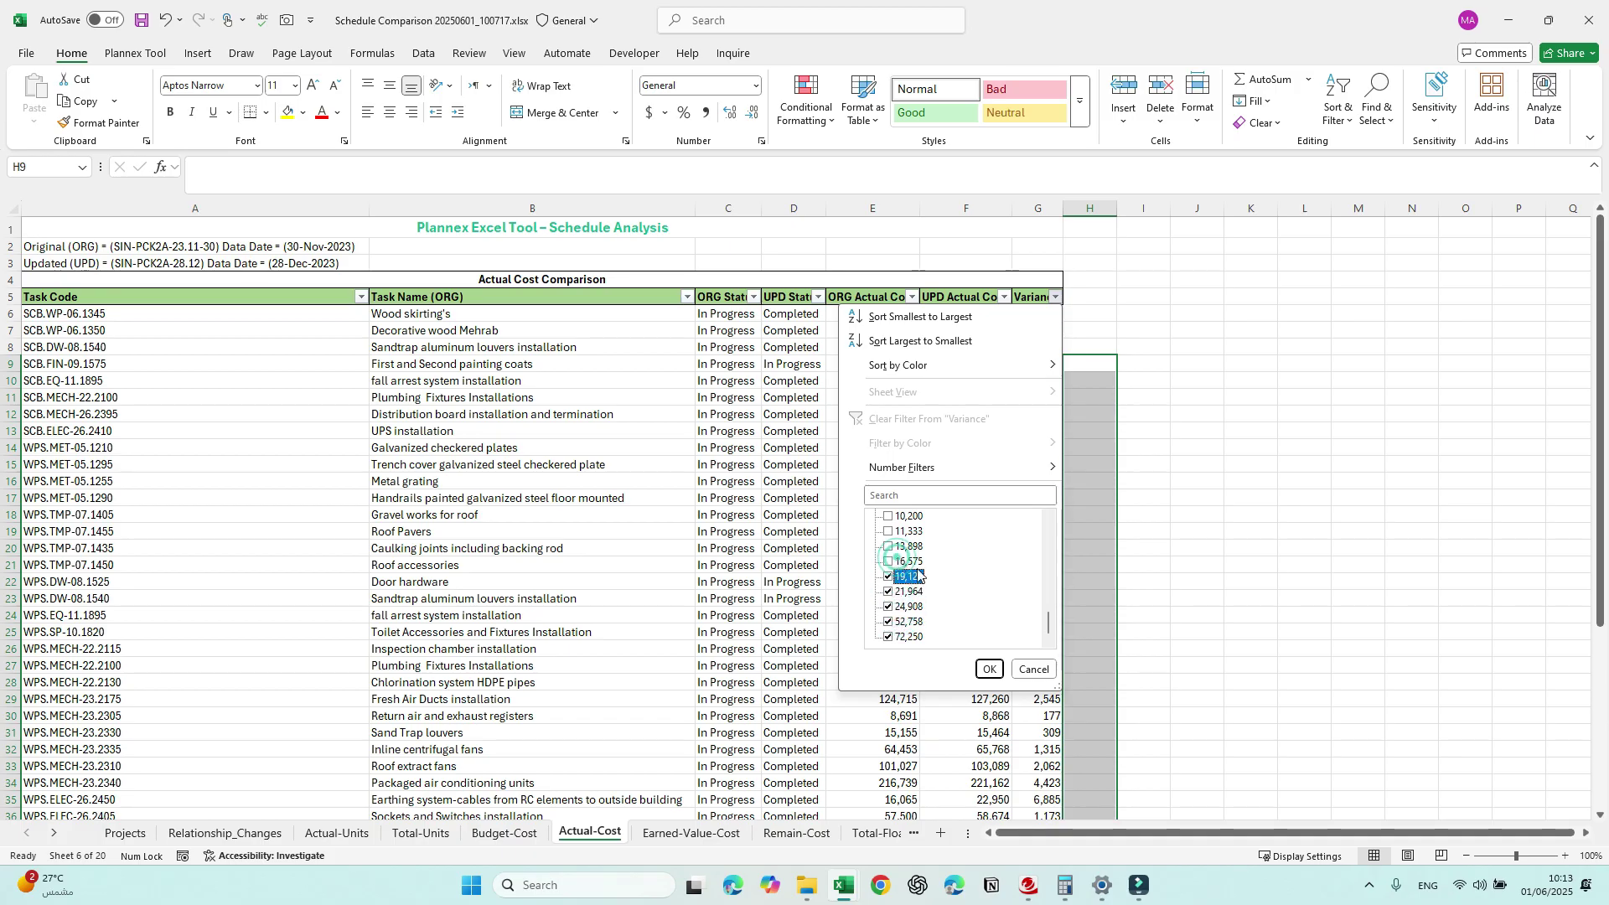
{"action": "left_click", "coordinate": [888, 562]}
{"action": "left_click", "coordinate": [989, 669]}
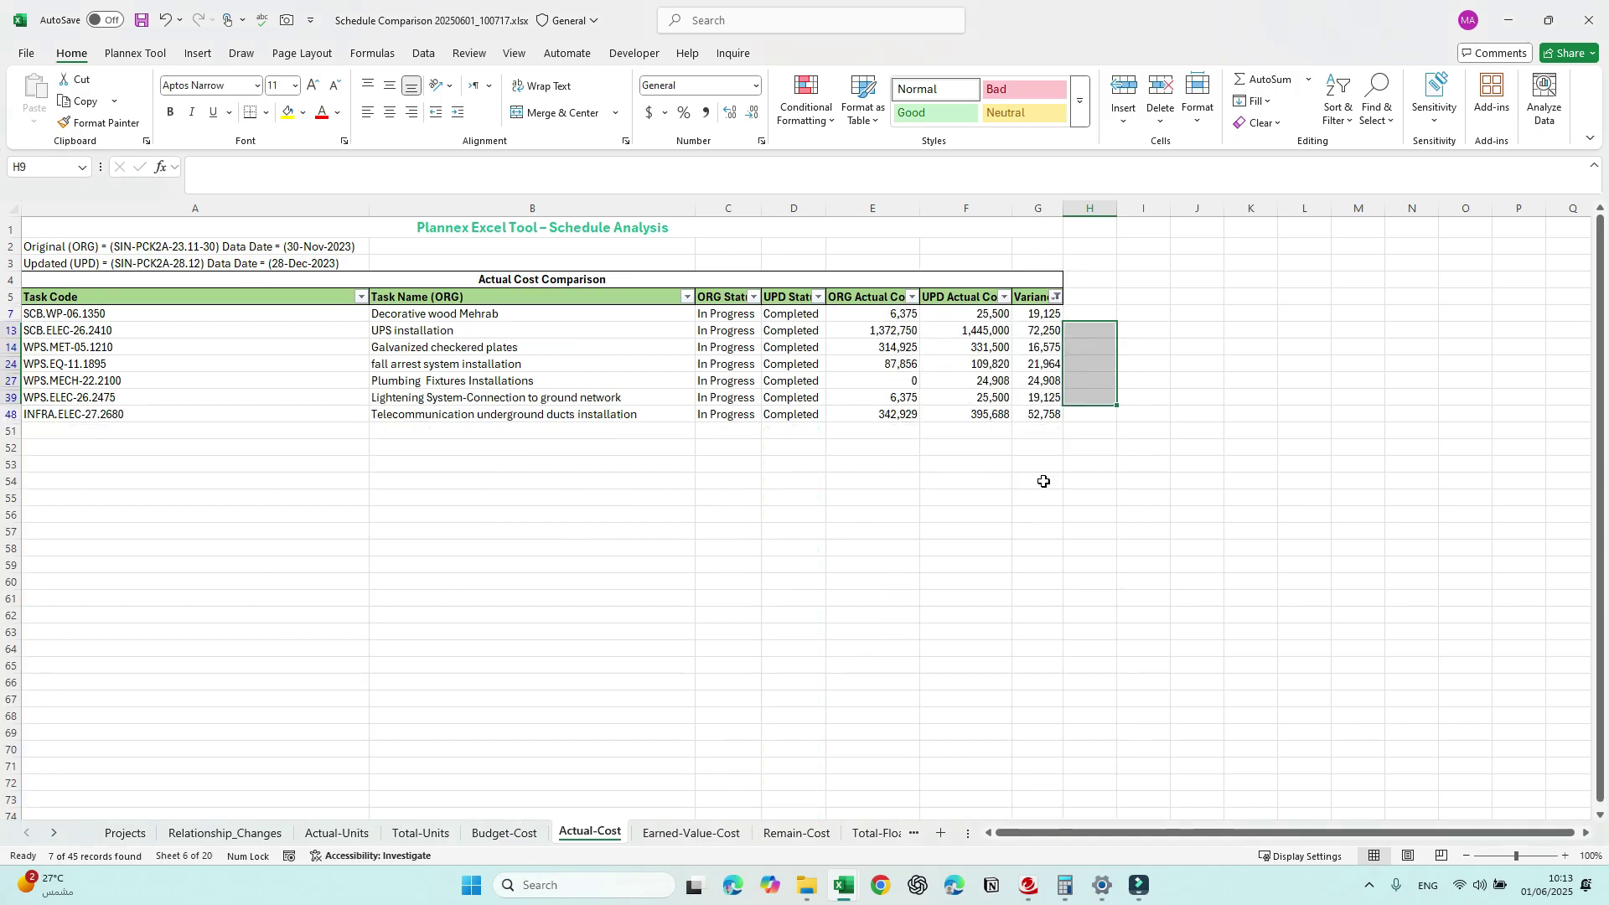
Step: Examine the filtered high-variance tasks and their updated status on the Actual-Cost sheet
{"action": "left_click_drag", "start_coordinate": [1042, 316], "coordinate": [762, 480]}
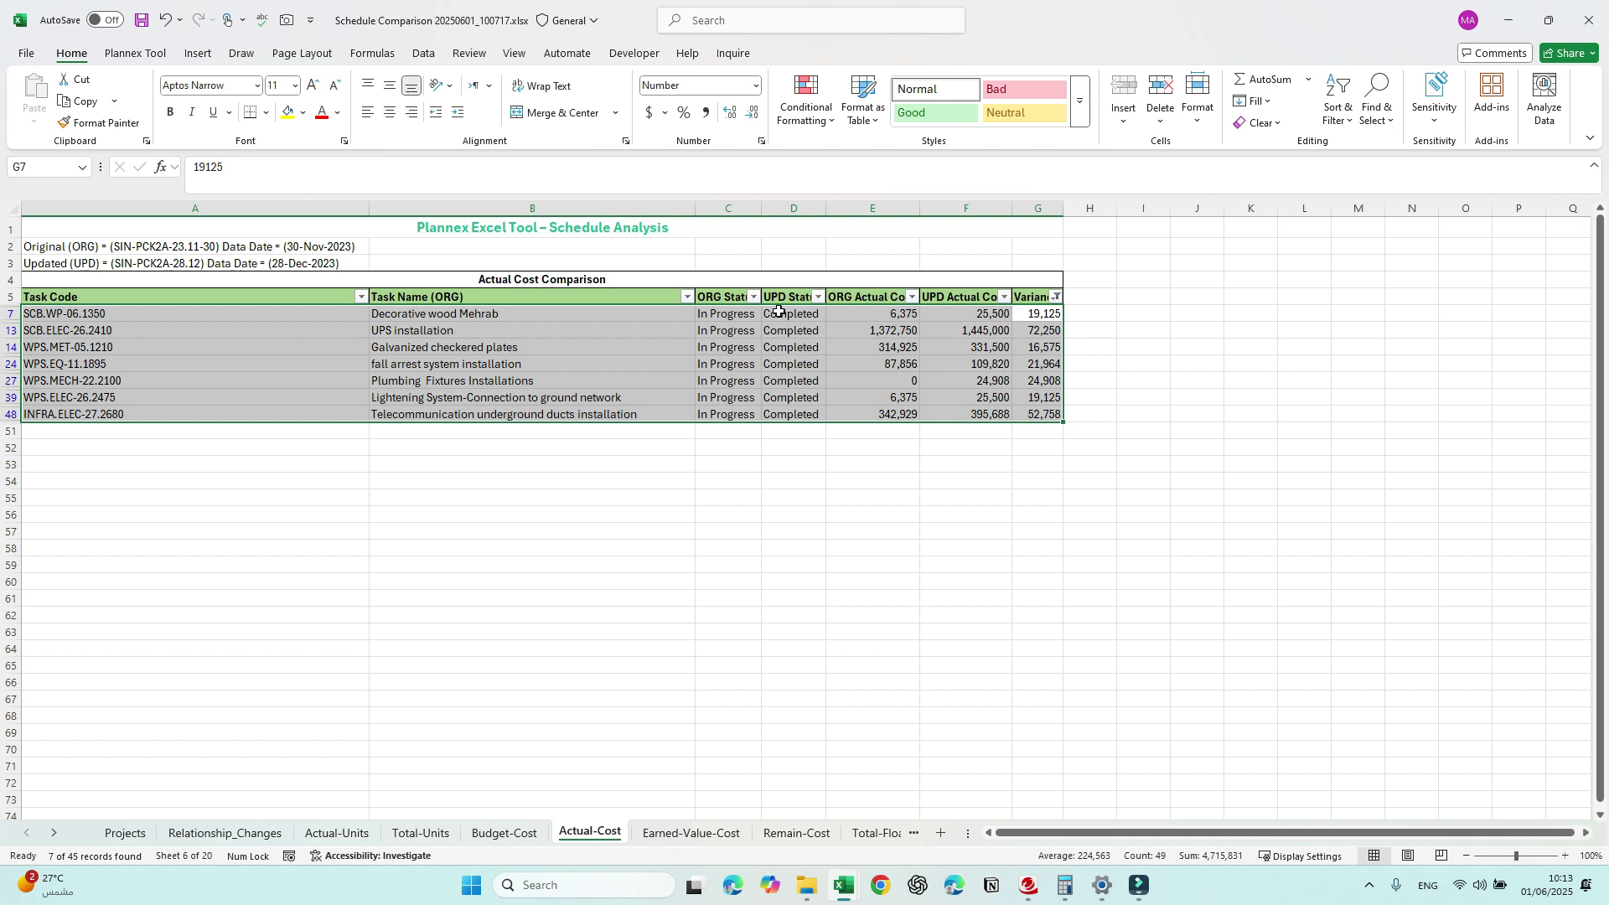
{"action": "left_click_drag", "start_coordinate": [788, 315], "coordinate": [785, 409]}
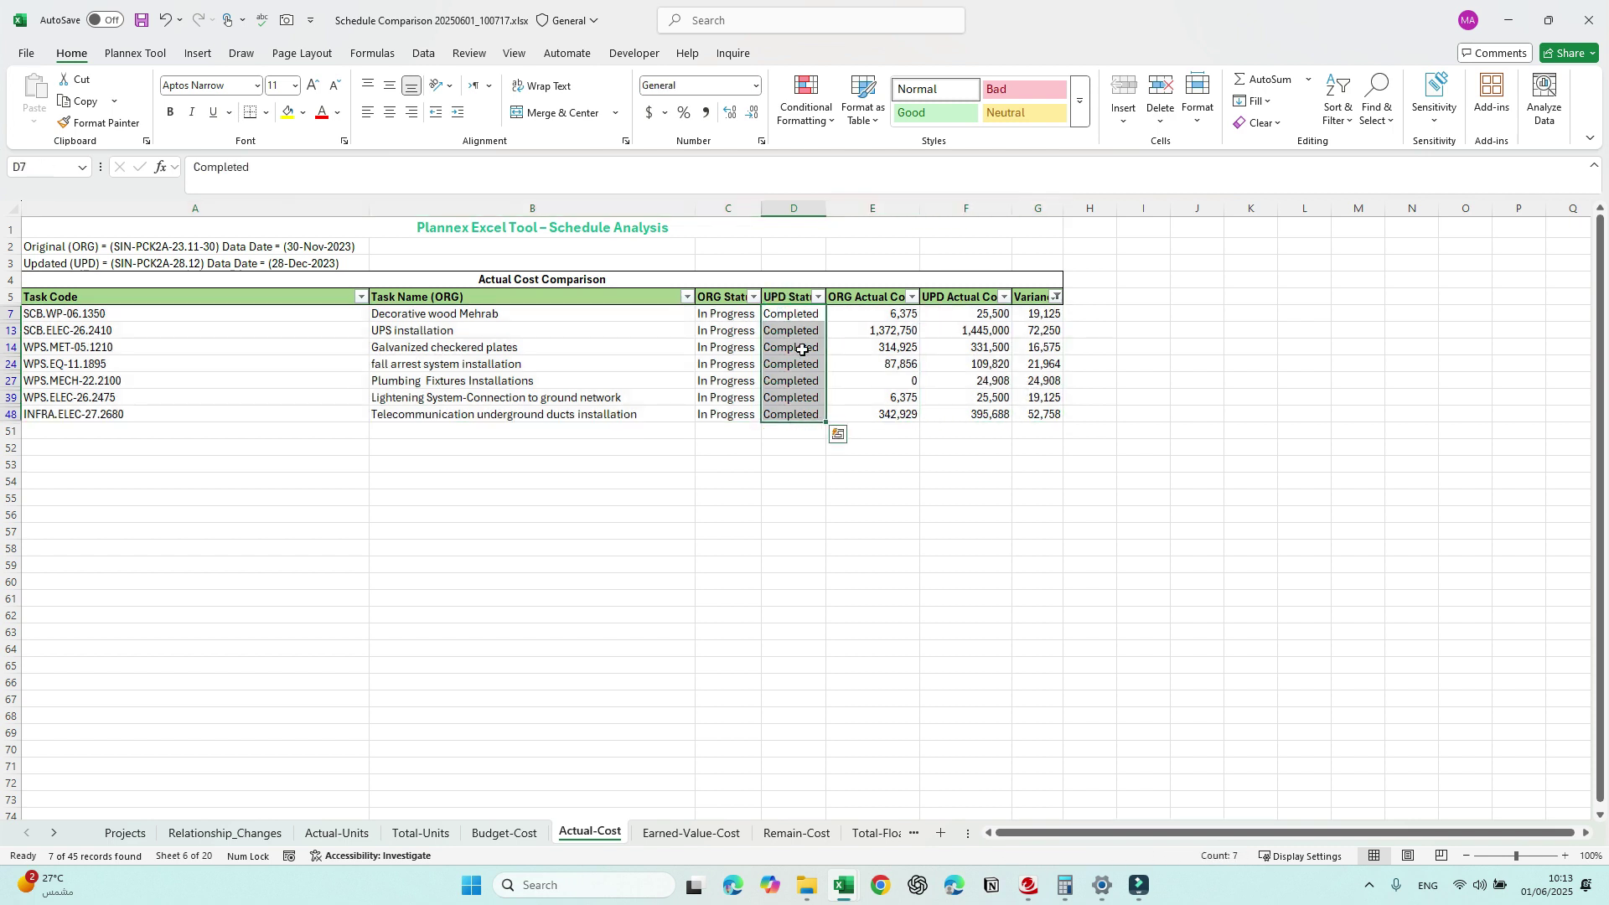
{"action": "left_click_drag", "start_coordinate": [808, 312], "coordinate": [797, 415]}
Step: Compare the sums of all variances on the Actual-Cost and Earned-Value-Cost sheets
{"action": "left_click", "coordinate": [691, 832]}
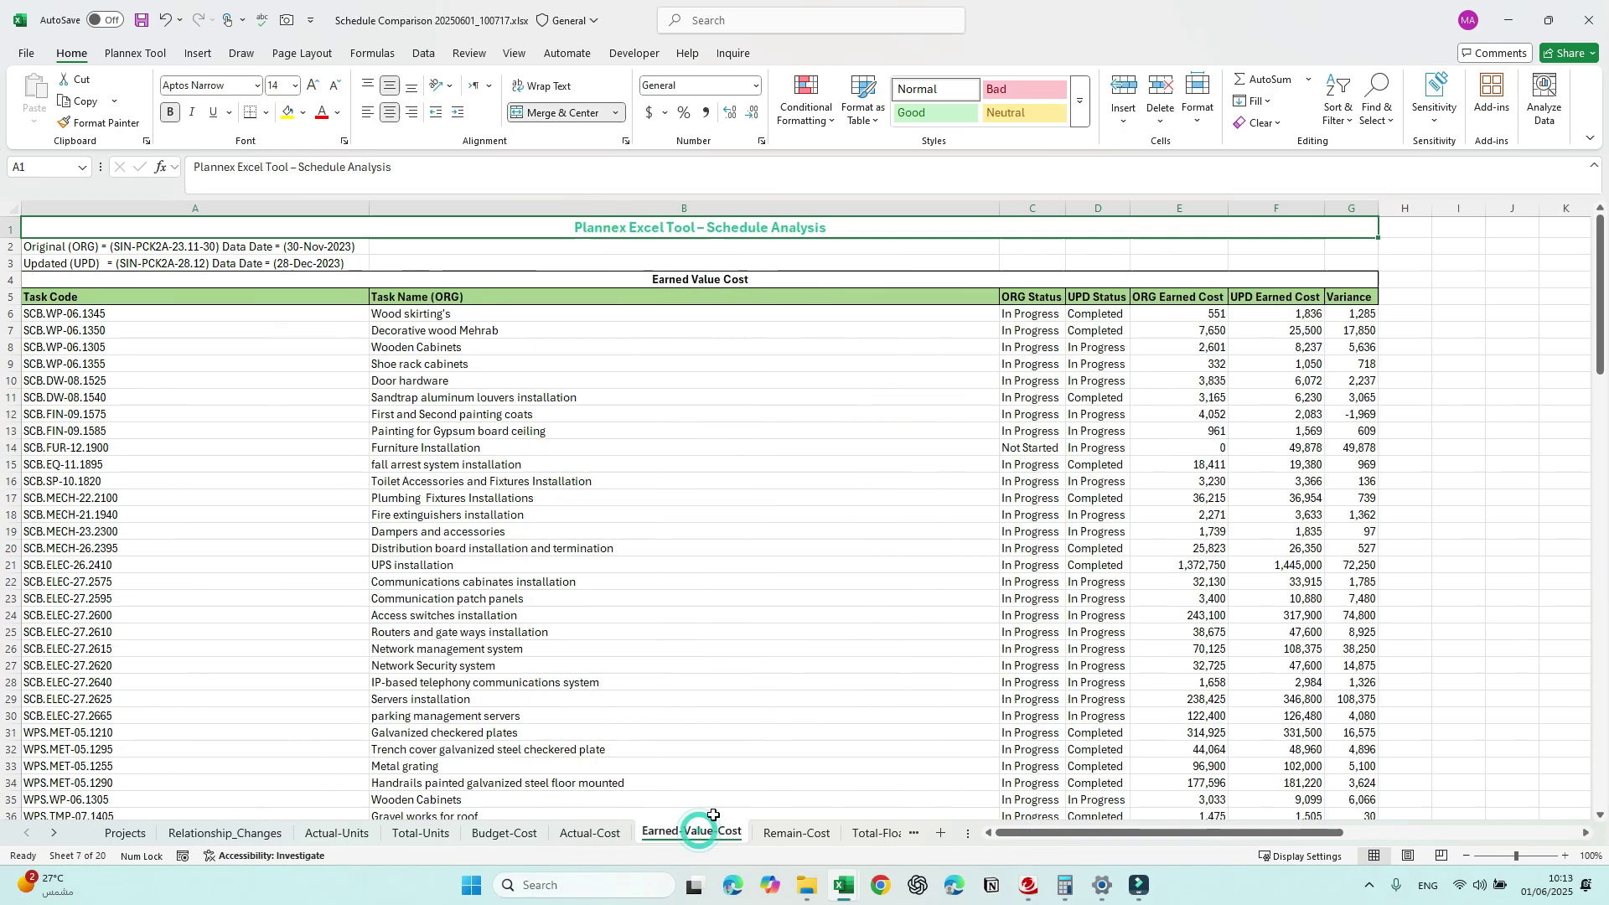
{"action": "left_click", "coordinate": [571, 838]}
{"action": "left_click_drag", "start_coordinate": [866, 313], "coordinate": [888, 818]}
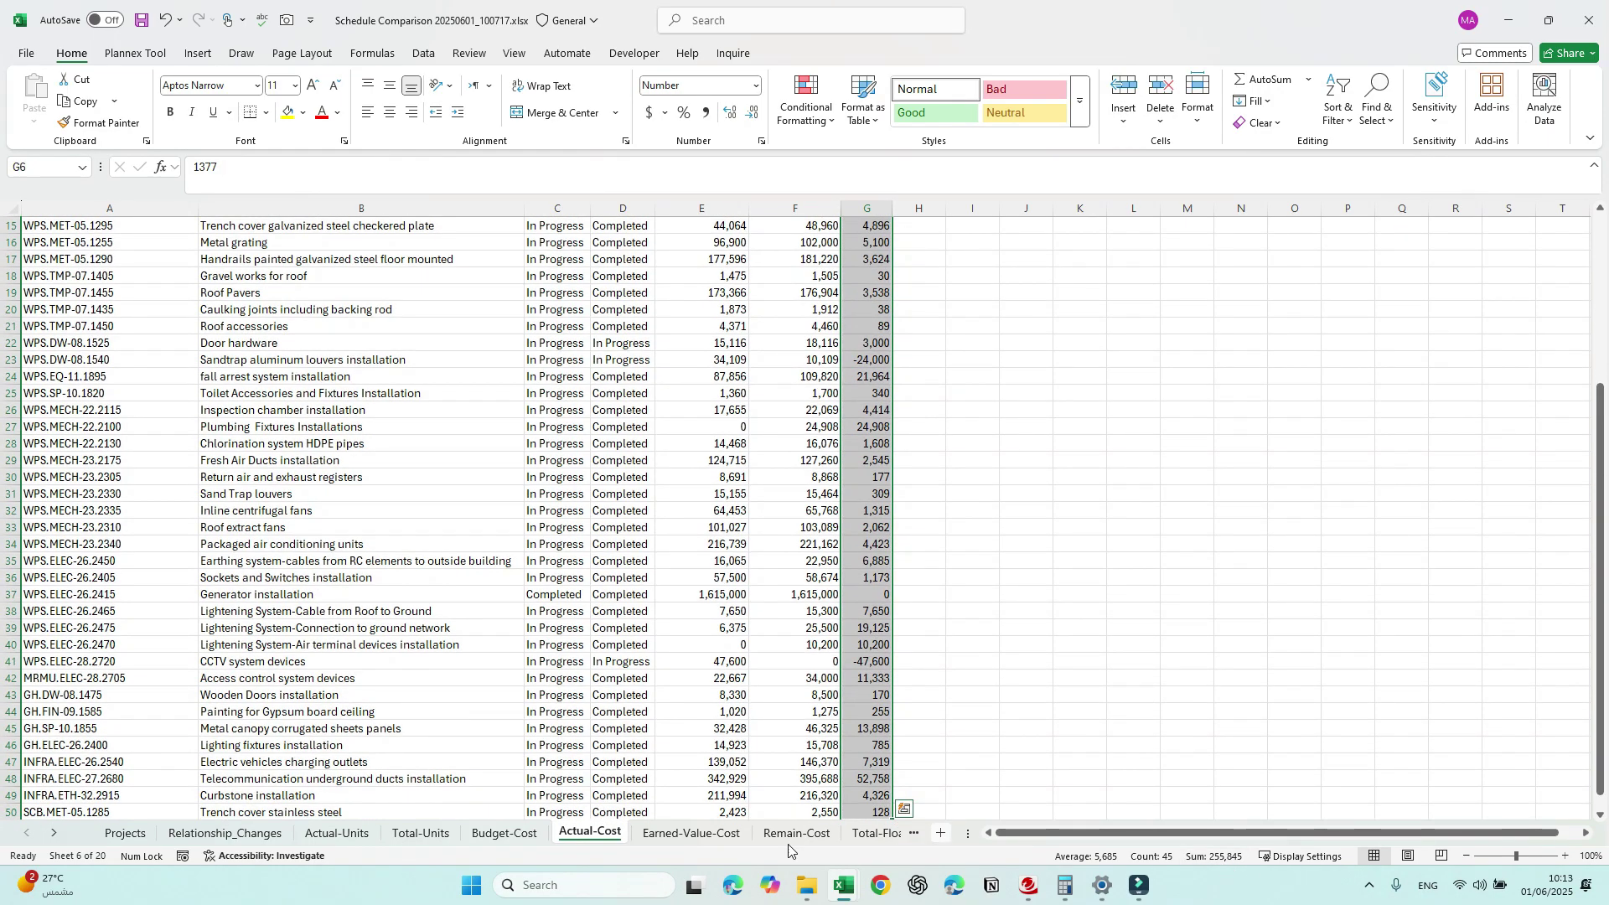
{"action": "left_click", "coordinate": [686, 833]}
{"action": "left_click", "coordinate": [1364, 315]}
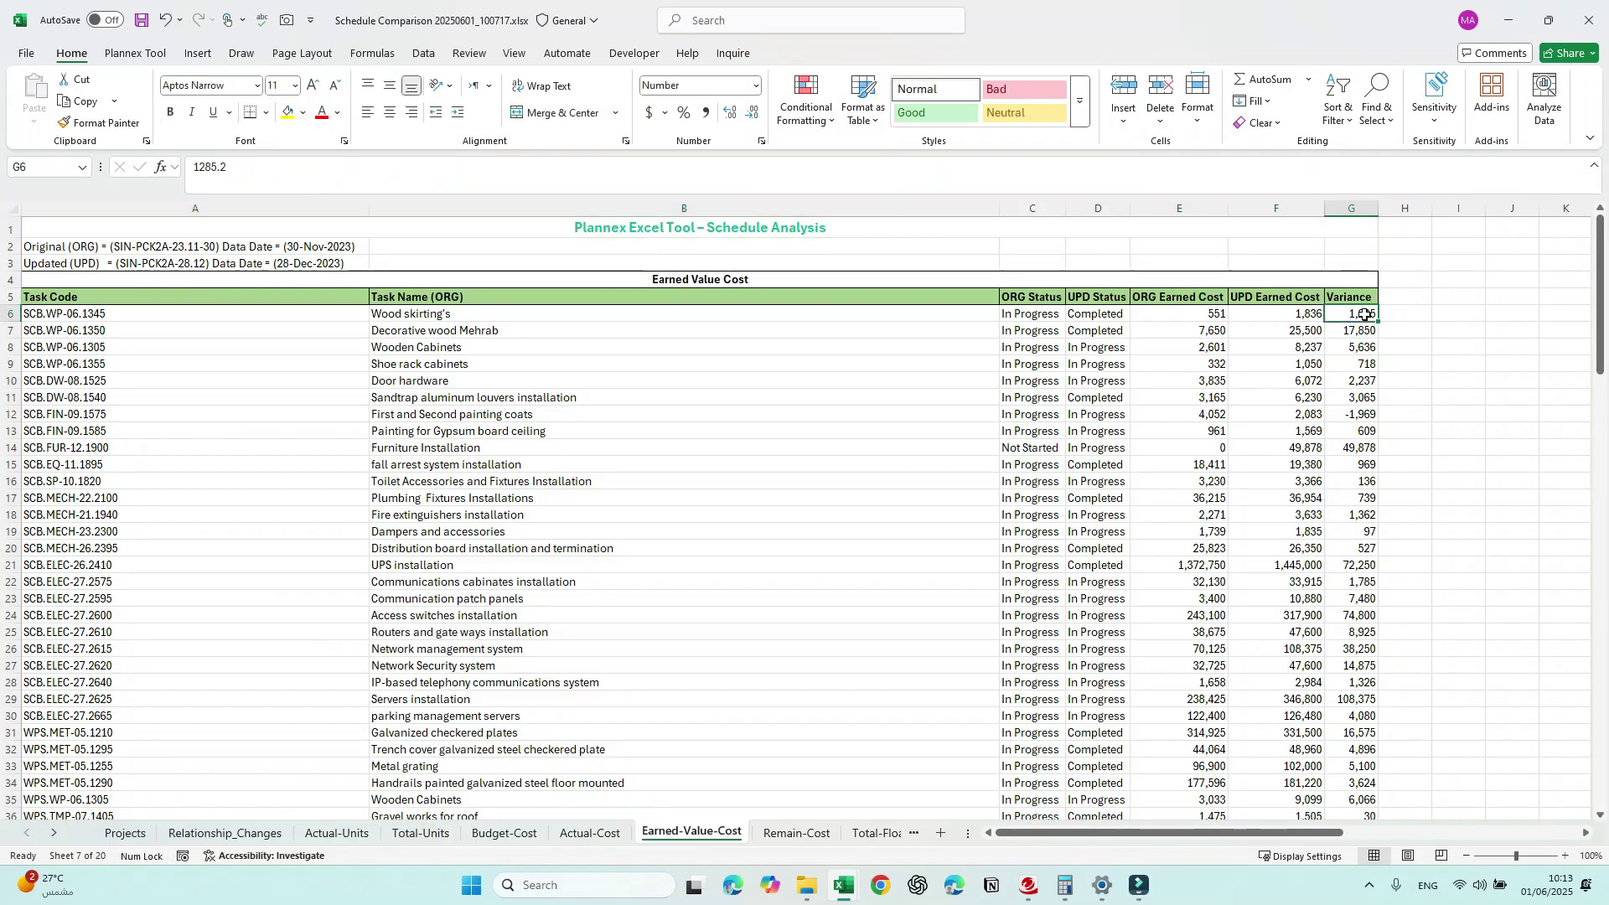
{"action": "key", "text": "ctrl+shift+Down"}
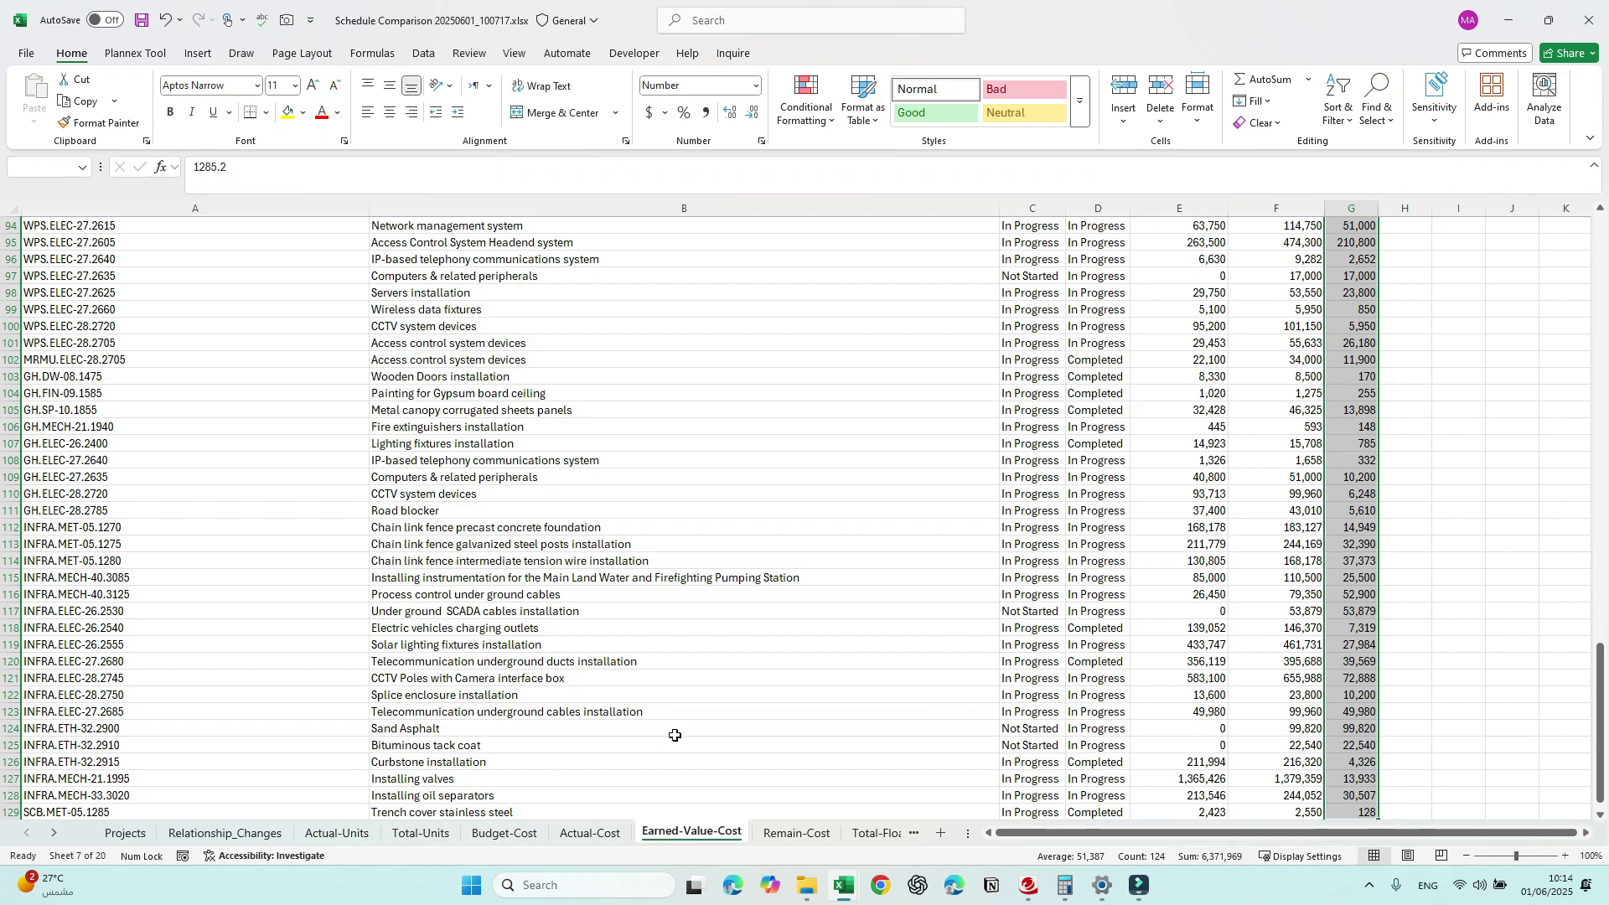
Step: Filter UPD Status on the Actual-Cost sheet to In Progress and examine the costs of the listed tasks
{"action": "left_click", "coordinate": [589, 833]}
{"action": "left_click", "coordinate": [12, 297]}
{"action": "left_click", "coordinate": [647, 296]}
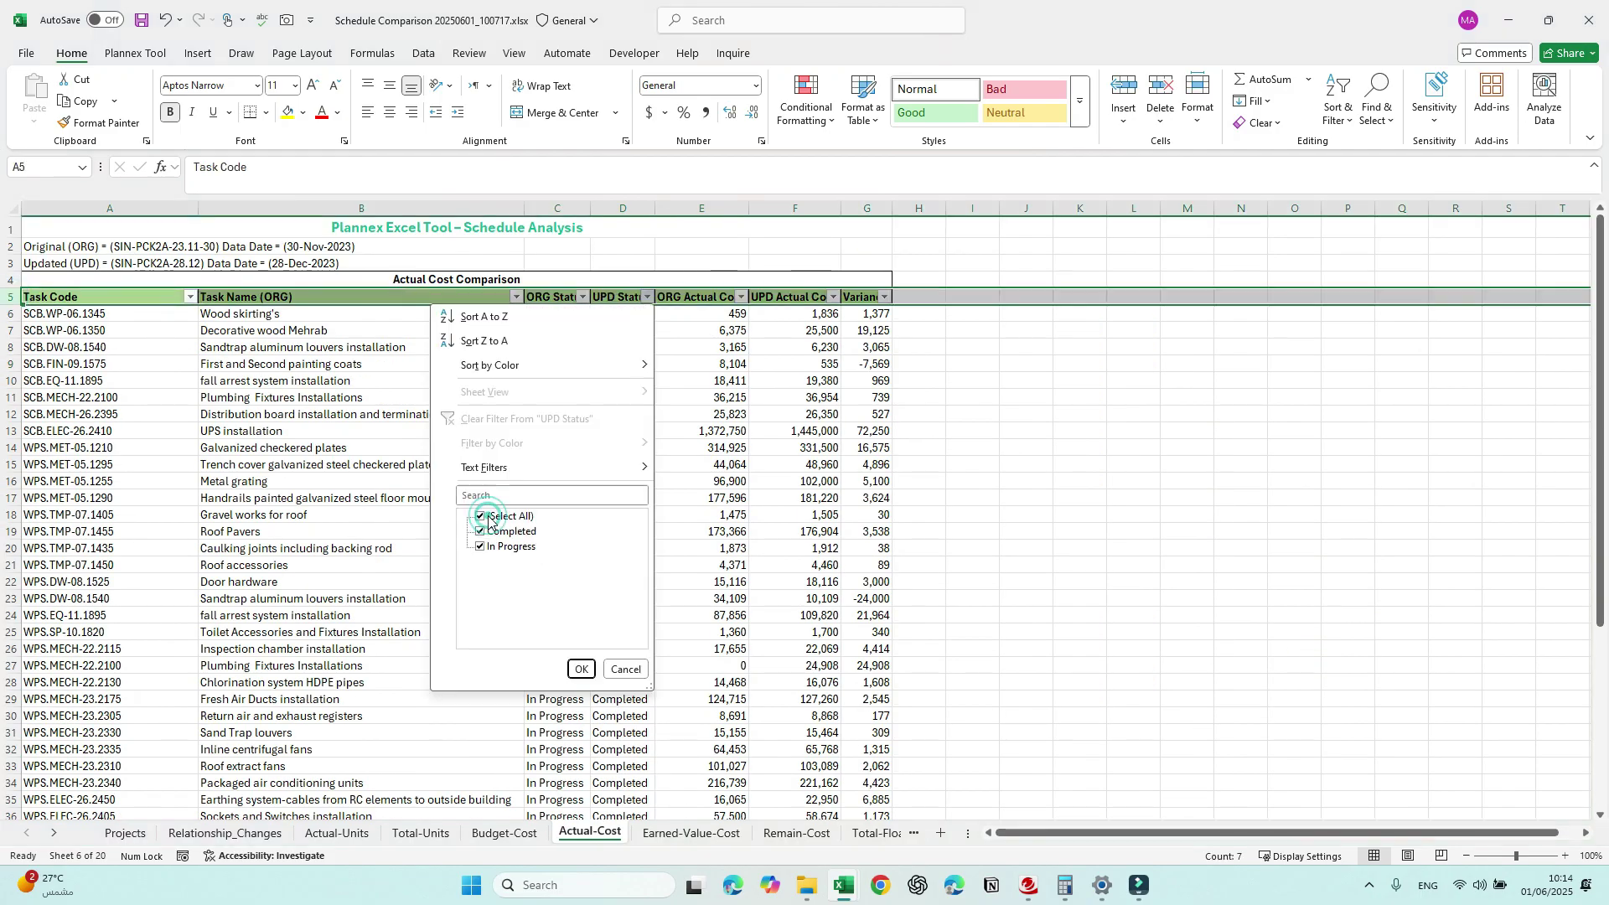
{"action": "left_click", "coordinate": [480, 517]}
{"action": "left_click", "coordinate": [509, 532]}
{"action": "left_click", "coordinate": [509, 531]}
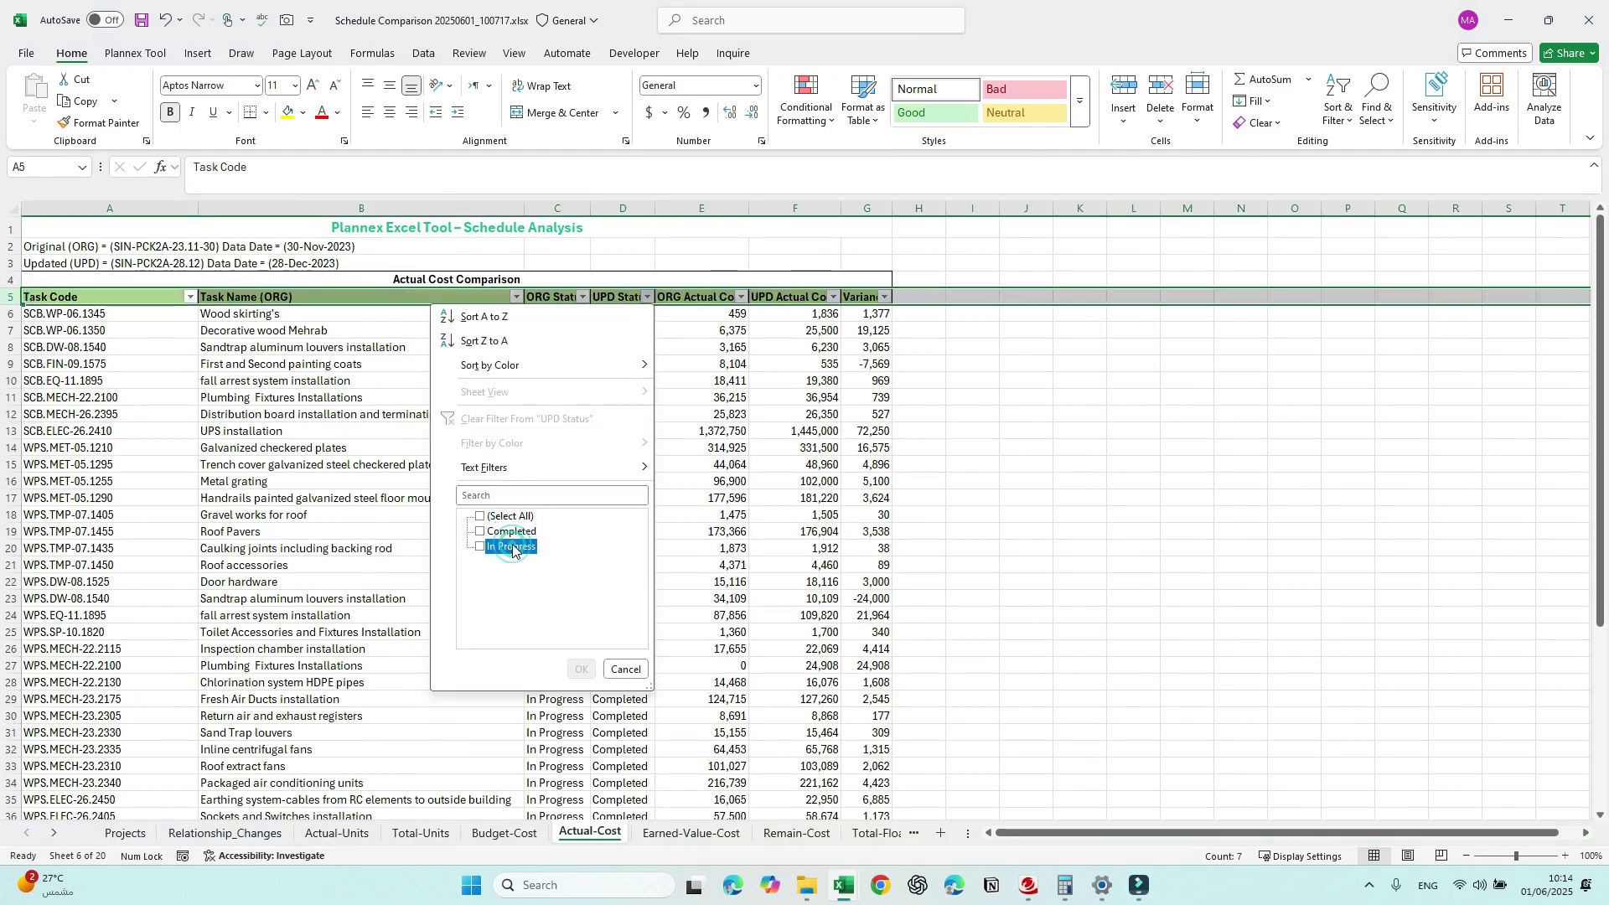
{"action": "left_click", "coordinate": [510, 546]}
{"action": "left_click", "coordinate": [581, 669]}
{"action": "left_click_drag", "start_coordinate": [637, 315], "coordinate": [256, 353]}
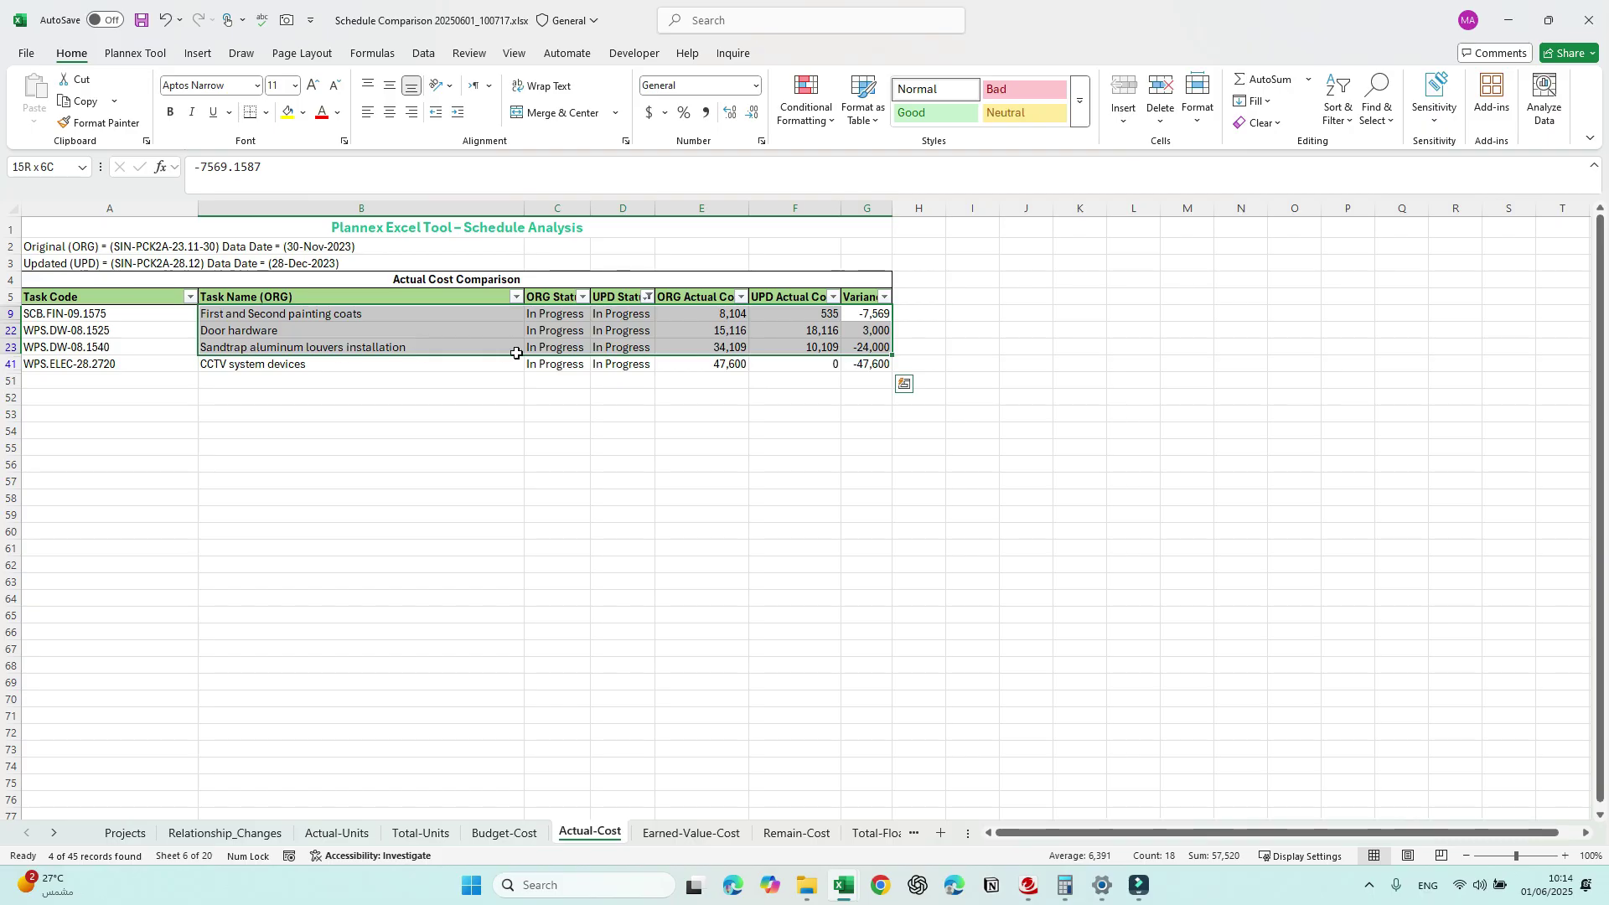
Step: Examine the original, updated and variance remaining costs on the Remain-Cost sheet, including those of SCB.FIN-09.1575
{"action": "key", "text": "ctrl+Page_Down"}
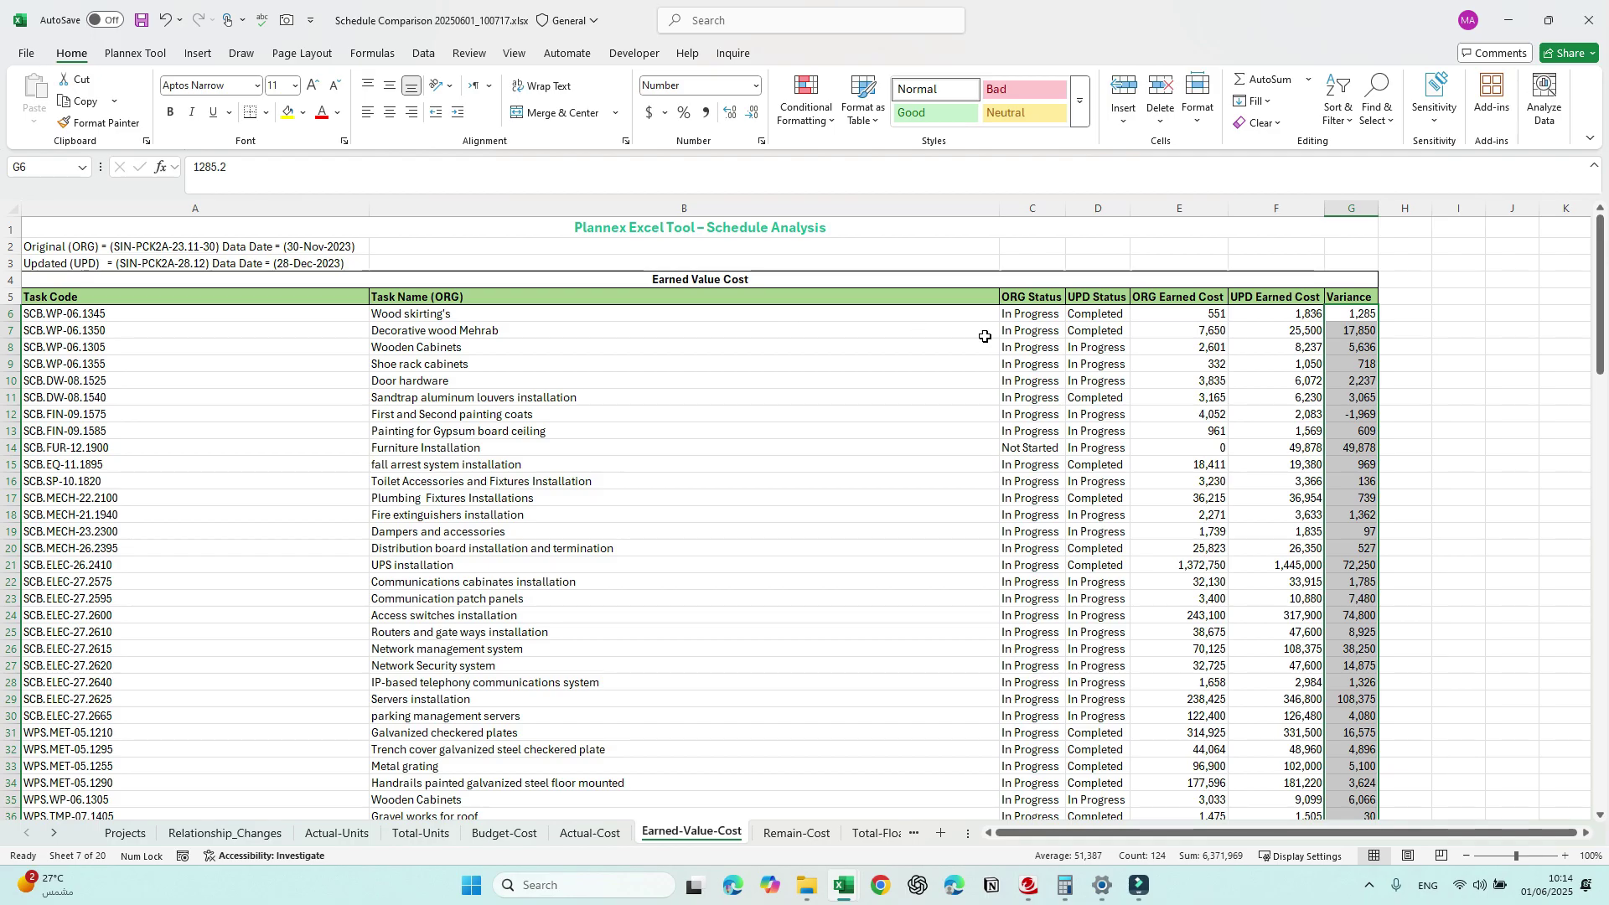
{"action": "key", "text": "ctrl+Page_Down"}
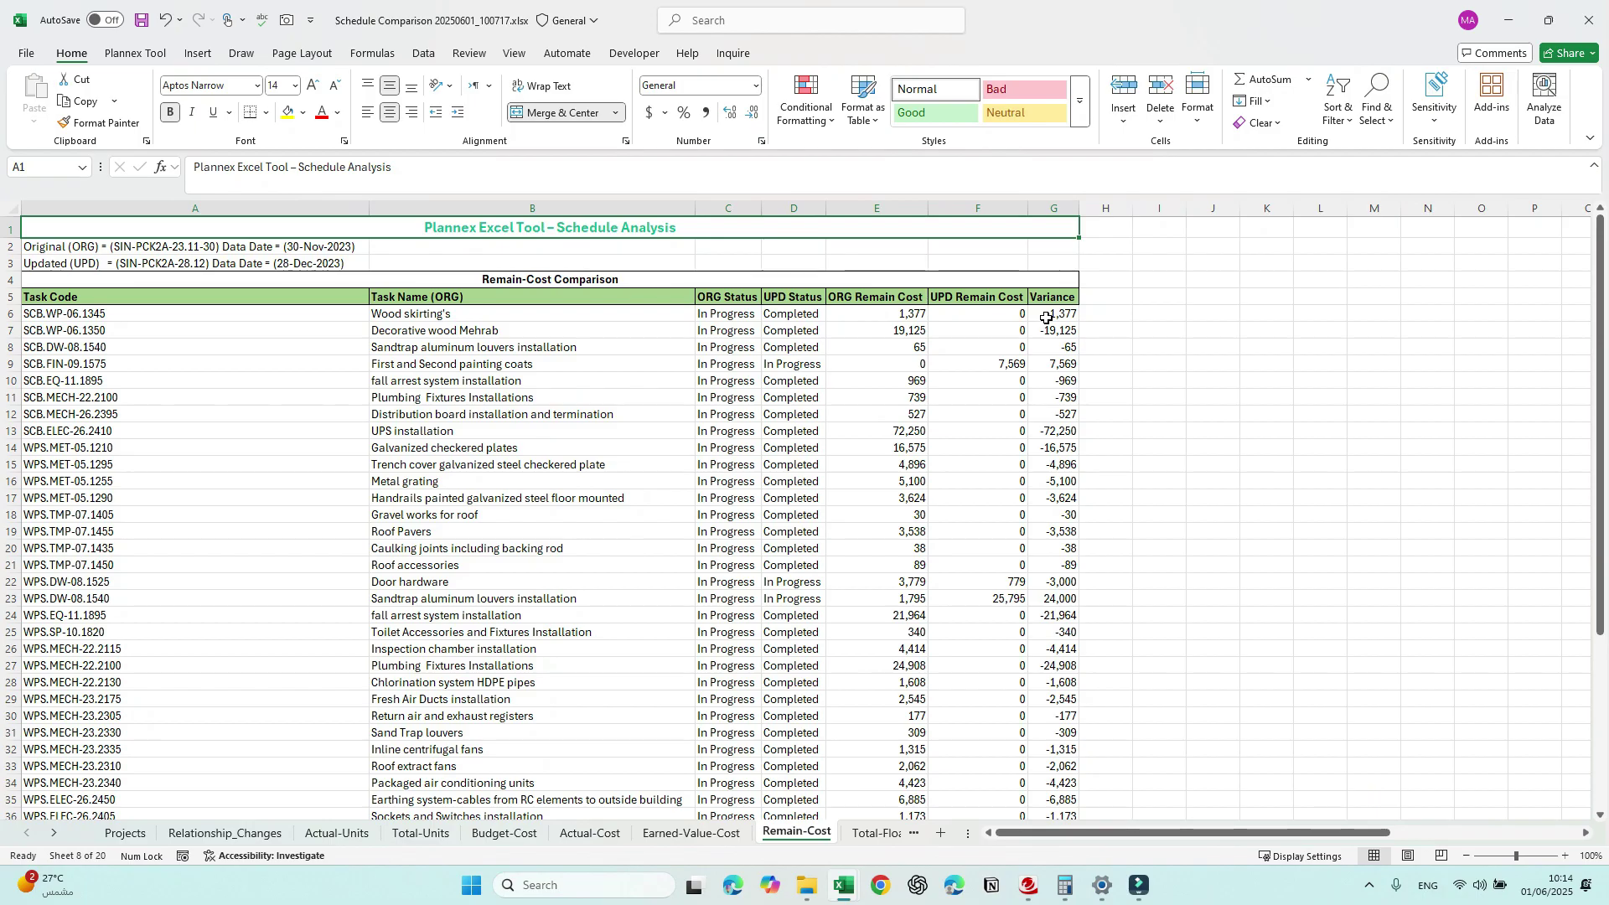
{"action": "left_click_drag", "start_coordinate": [893, 330], "coordinate": [974, 460]}
{"action": "left_click_drag", "start_coordinate": [1012, 559], "coordinate": [1011, 559]}
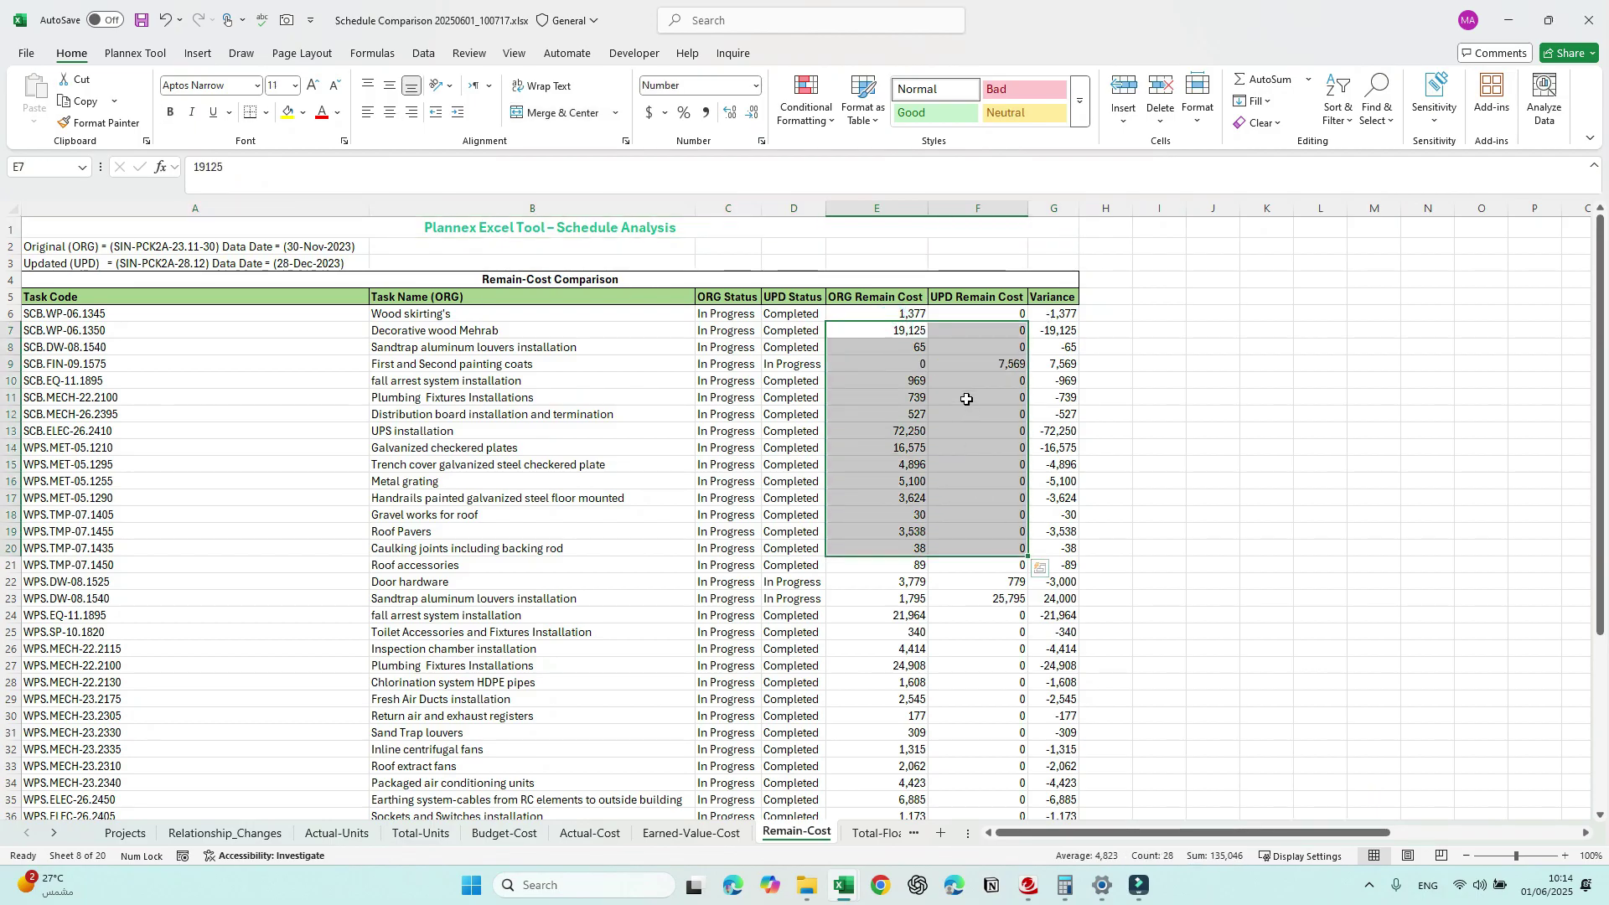
{"action": "left_click_drag", "start_coordinate": [735, 368], "coordinate": [1083, 363]}
{"action": "left_click", "coordinate": [1087, 367]}
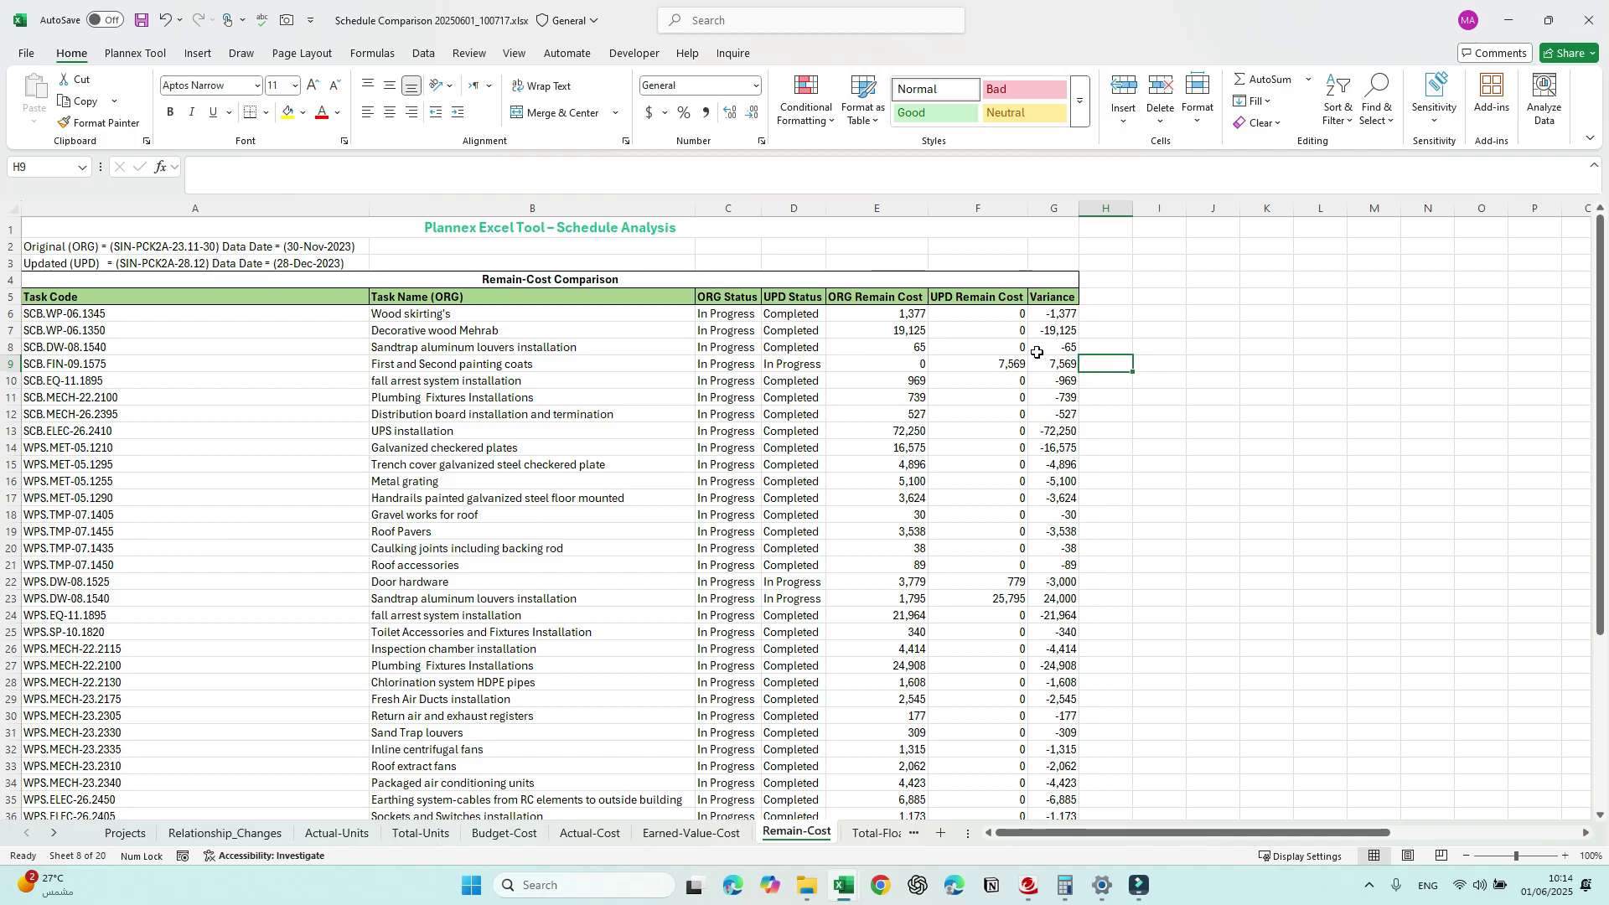
{"action": "scroll", "coordinate": [1037, 356], "scroll_direction": "down", "scroll_amount": 9}
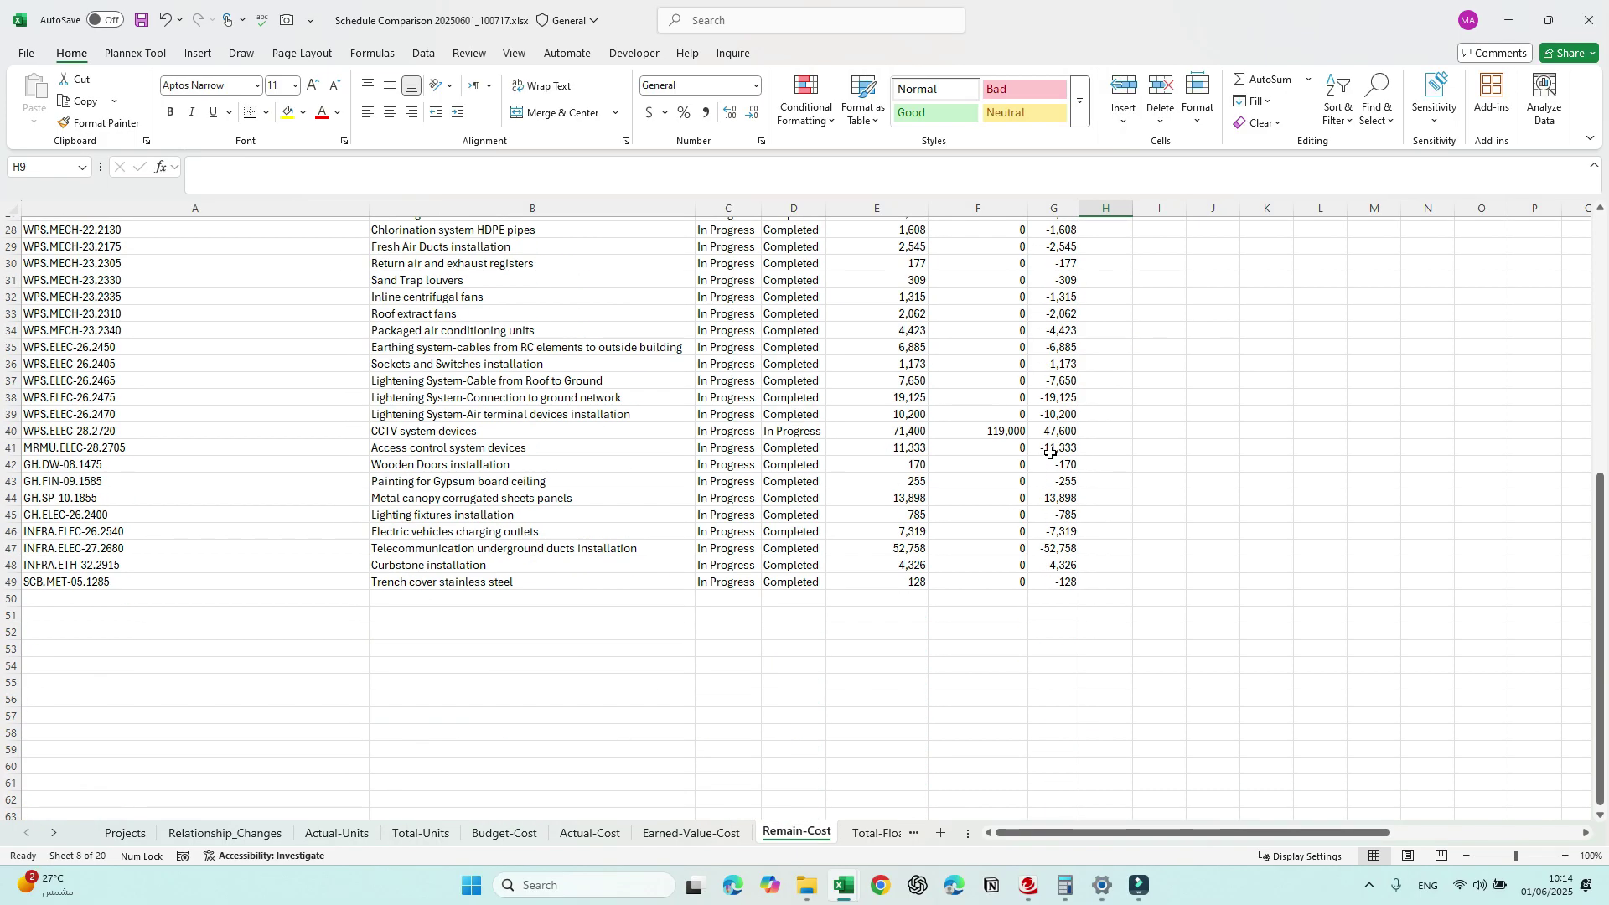
Step: Add filters to the Total-Float sheet, filter UPD Status to Completed and examine the updated total float values
{"action": "left_click", "coordinate": [873, 832]}
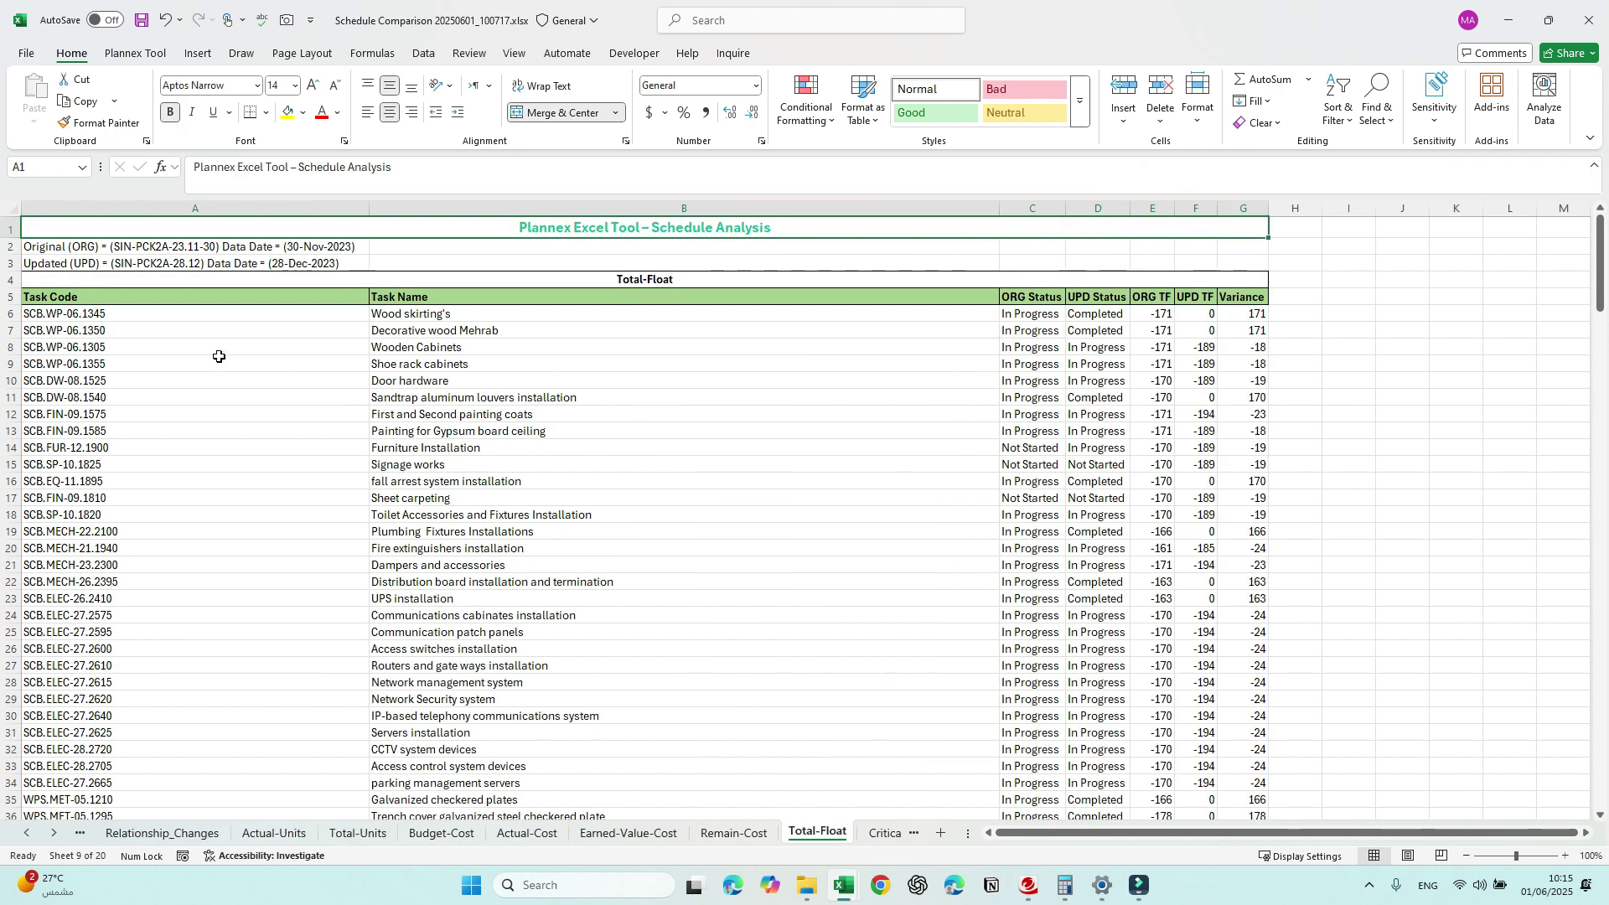
{"action": "left_click", "coordinate": [12, 297]}
{"action": "key", "text": "ctrl+shift+l"}
{"action": "left_click", "coordinate": [1123, 297]}
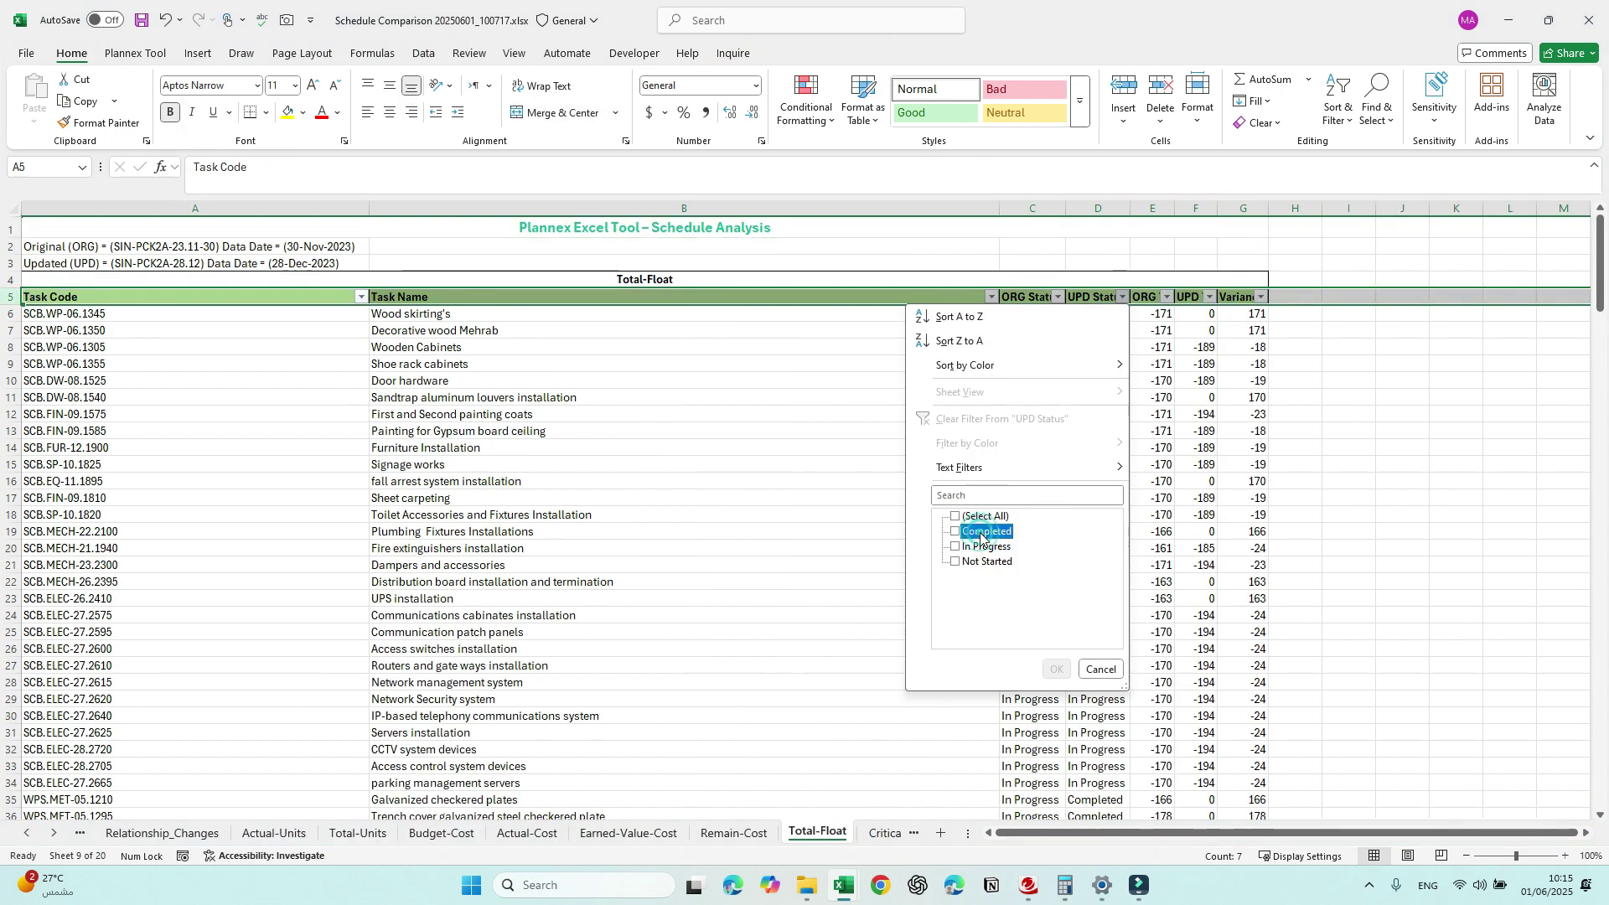
{"action": "left_click", "coordinate": [982, 537]}
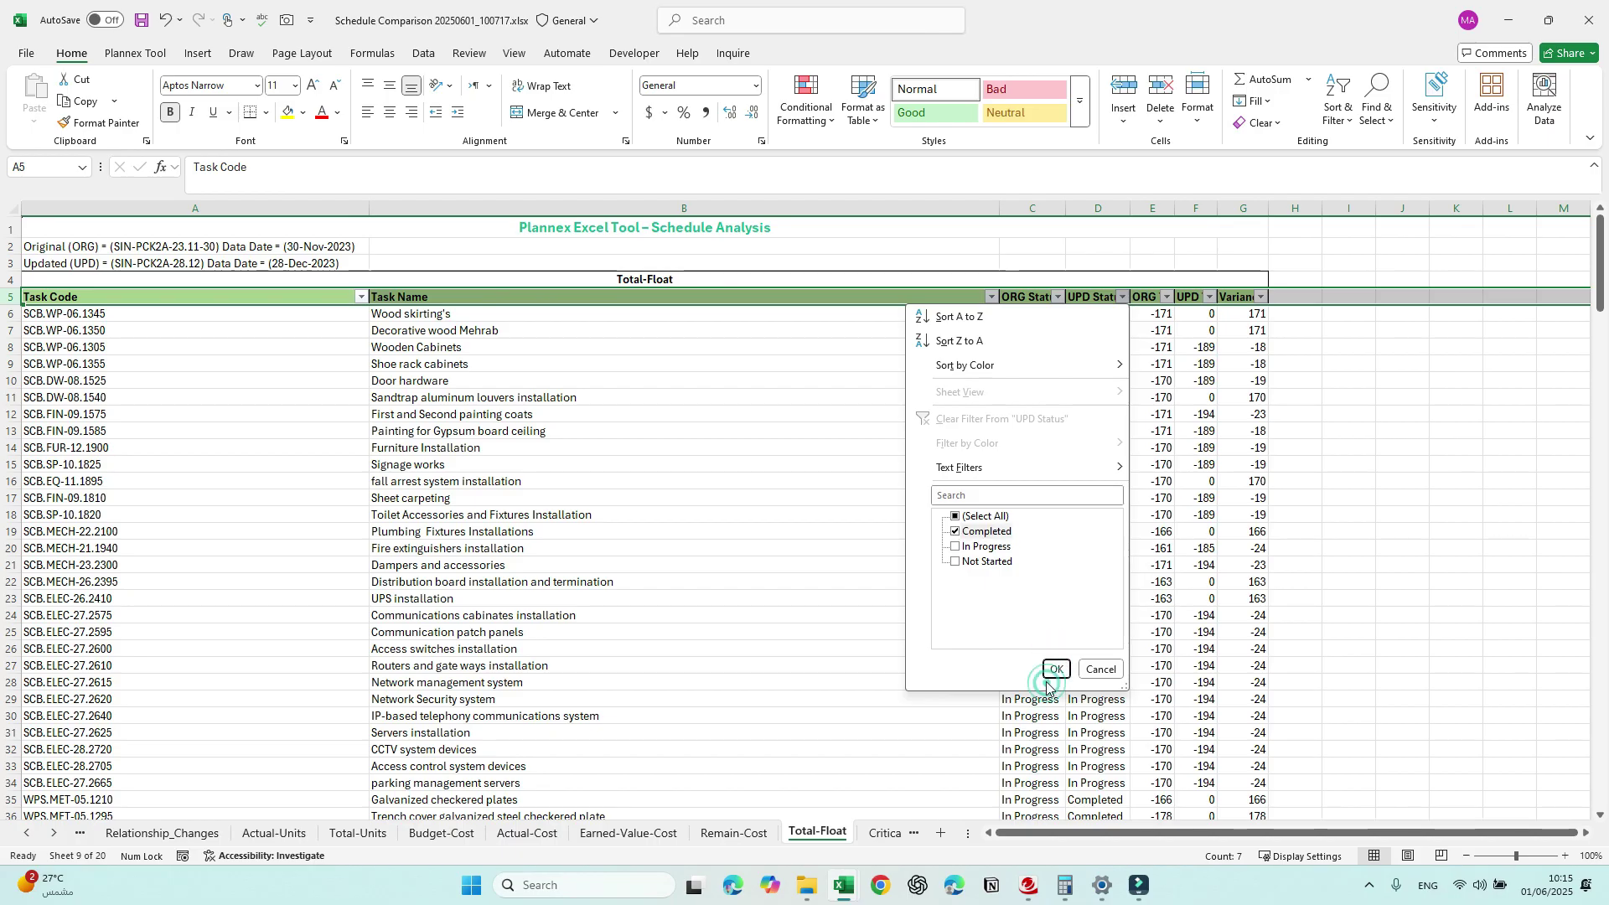
{"action": "left_click", "coordinate": [1056, 669]}
{"action": "left_click", "coordinate": [1206, 308]}
{"action": "left_click_drag", "start_coordinate": [1207, 309], "coordinate": [1207, 699]}
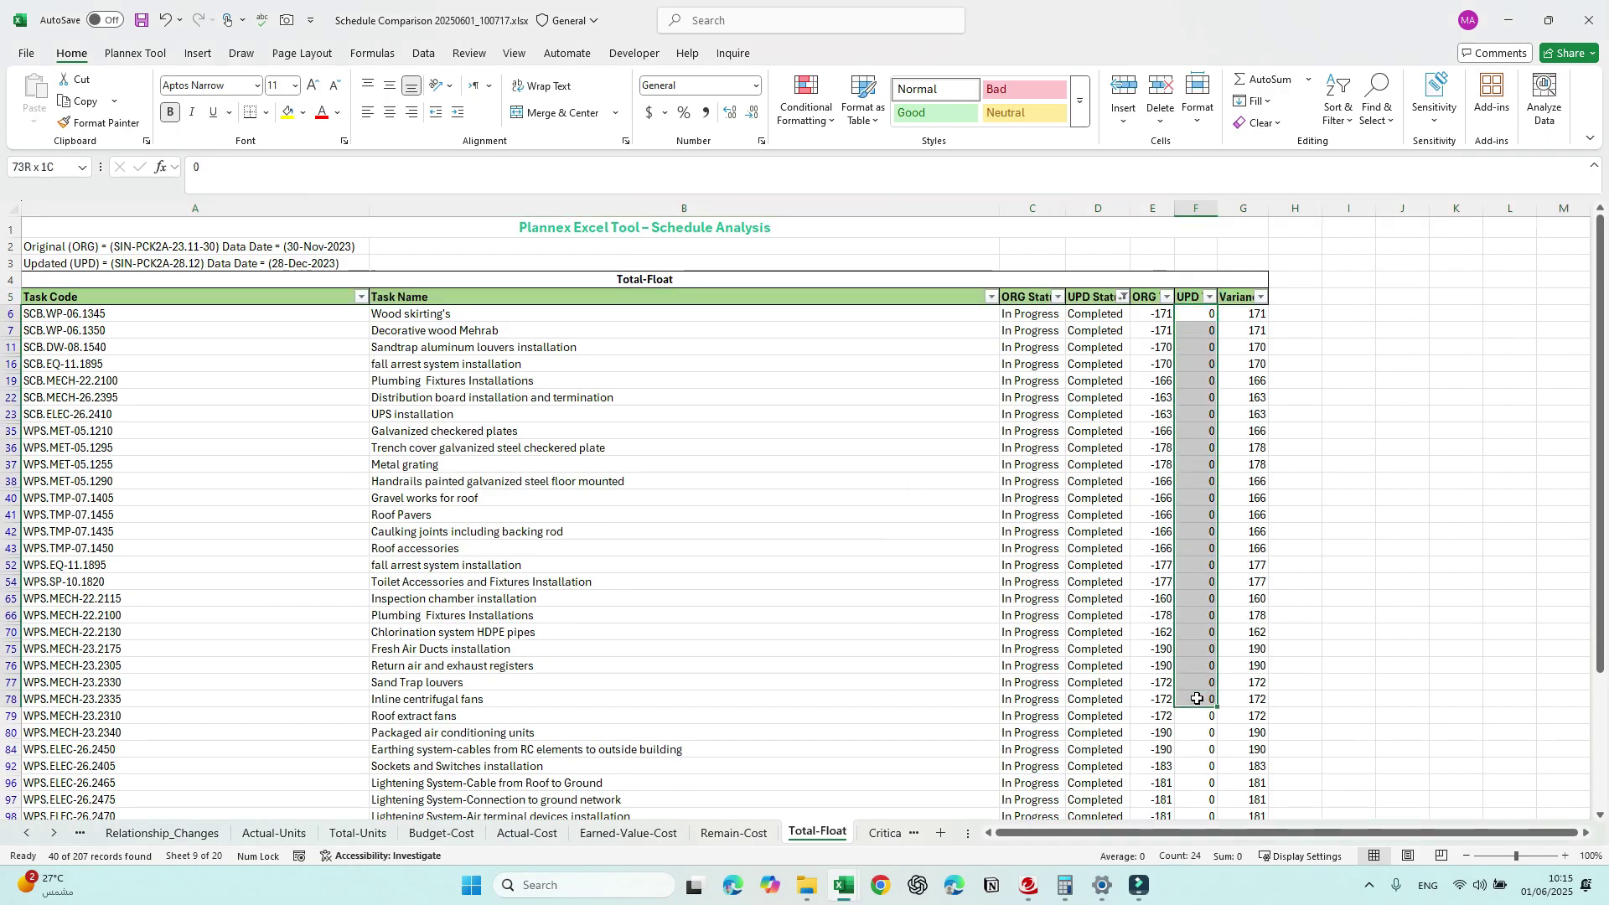
Step: Change the UPD Status filter on the Total-Float sheet to In Progress and Not Started
{"action": "left_click", "coordinate": [1123, 297]}
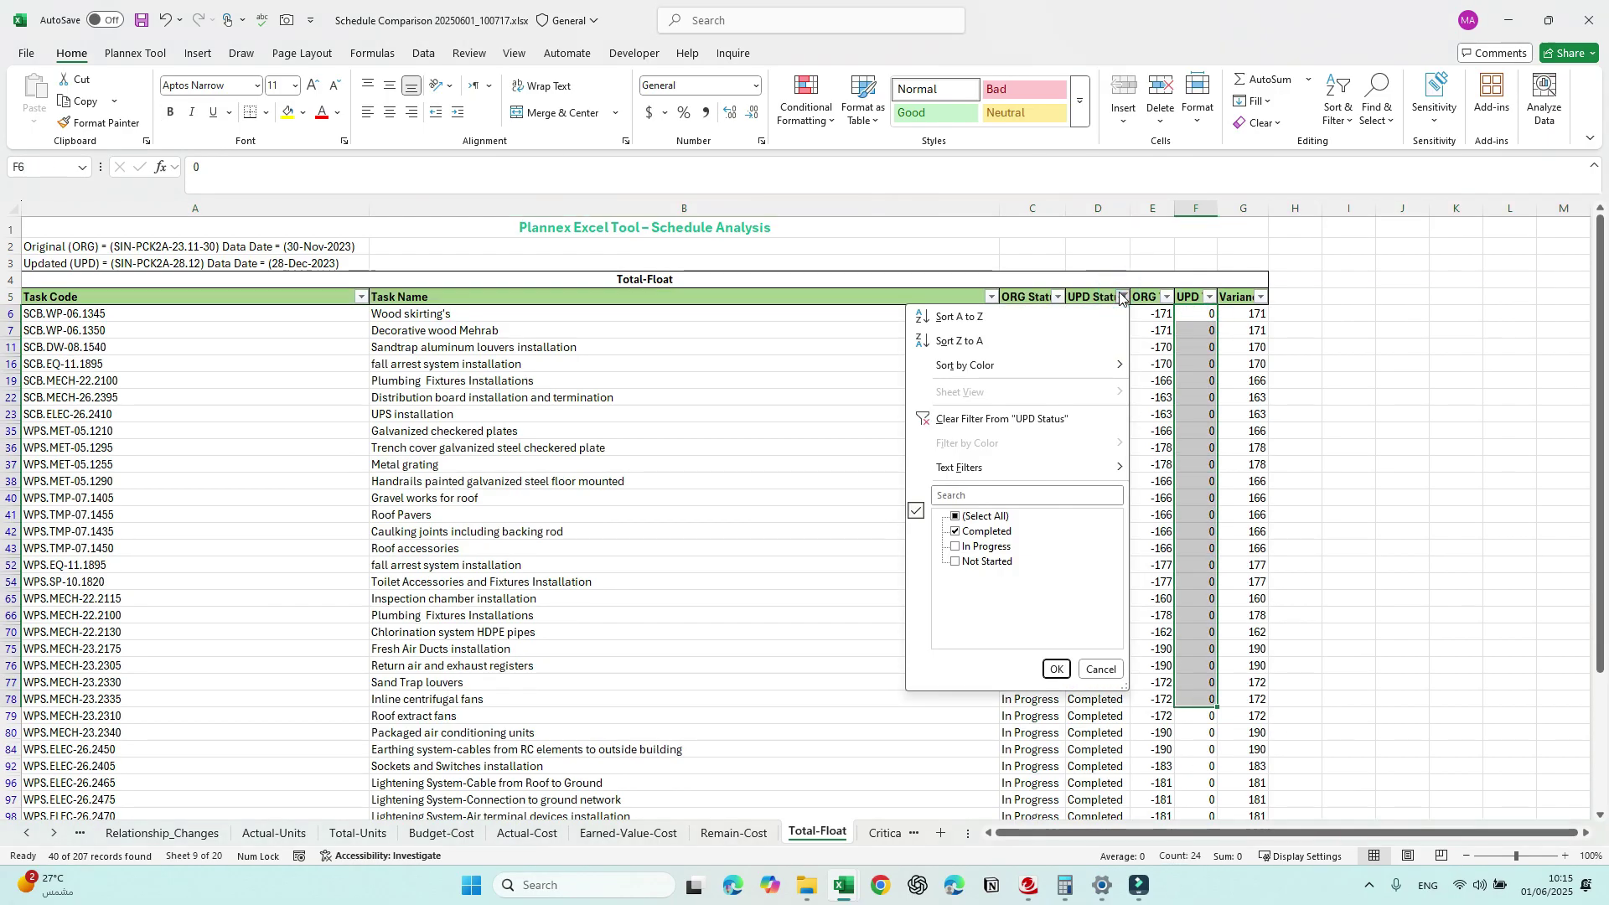
{"action": "left_click", "coordinate": [972, 531]}
{"action": "left_click", "coordinate": [974, 547]}
{"action": "left_click", "coordinate": [976, 562]}
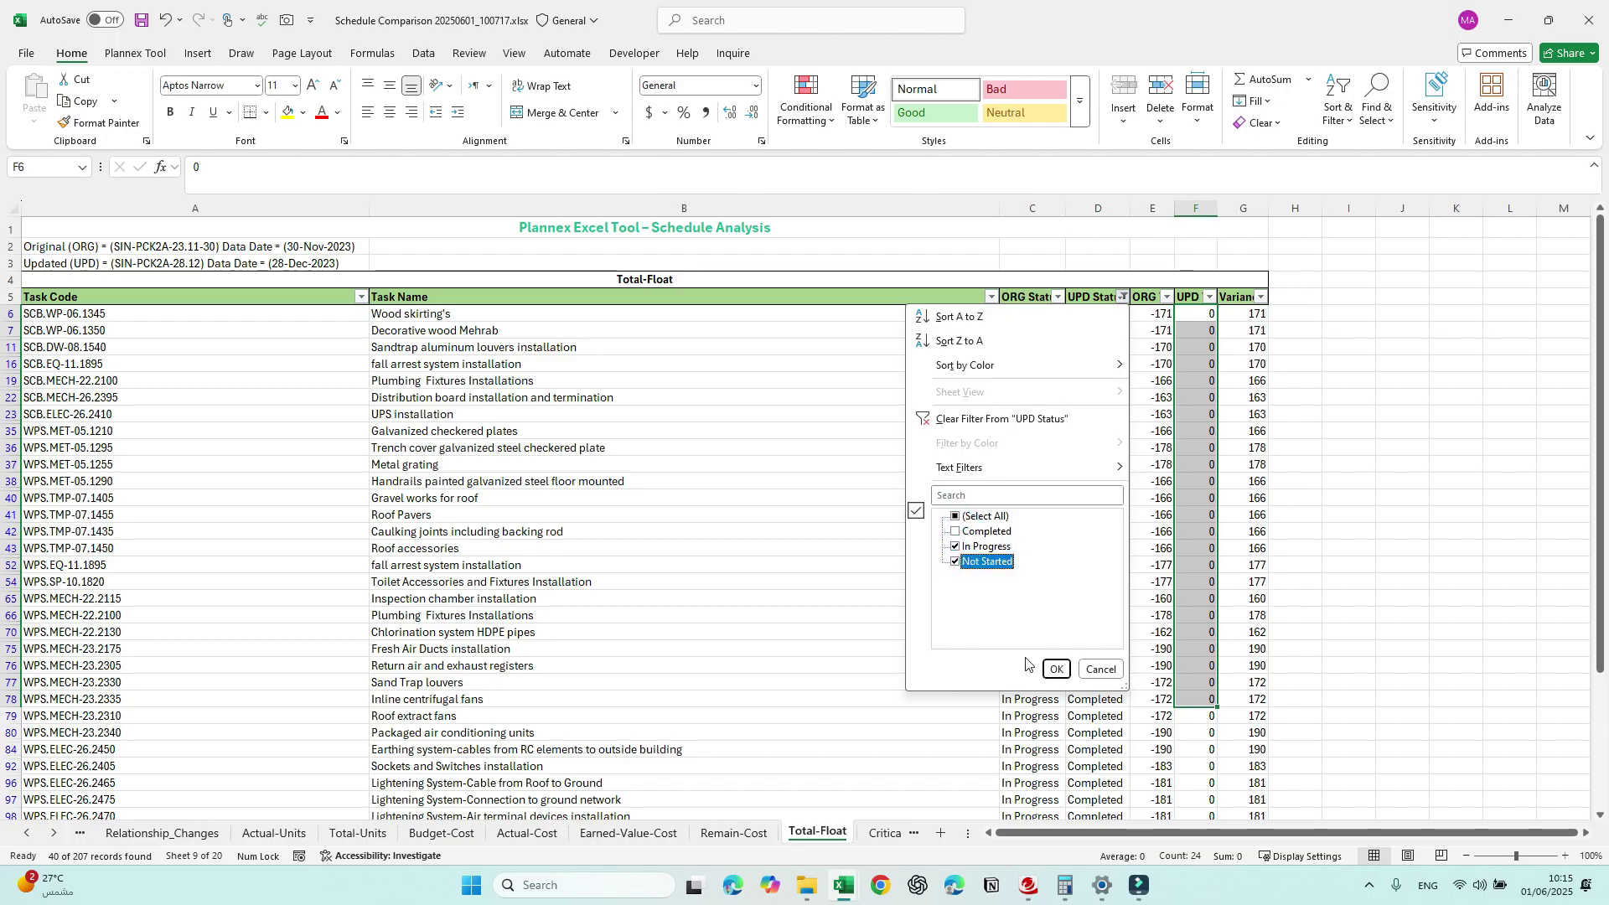
{"action": "left_click", "coordinate": [1057, 670]}
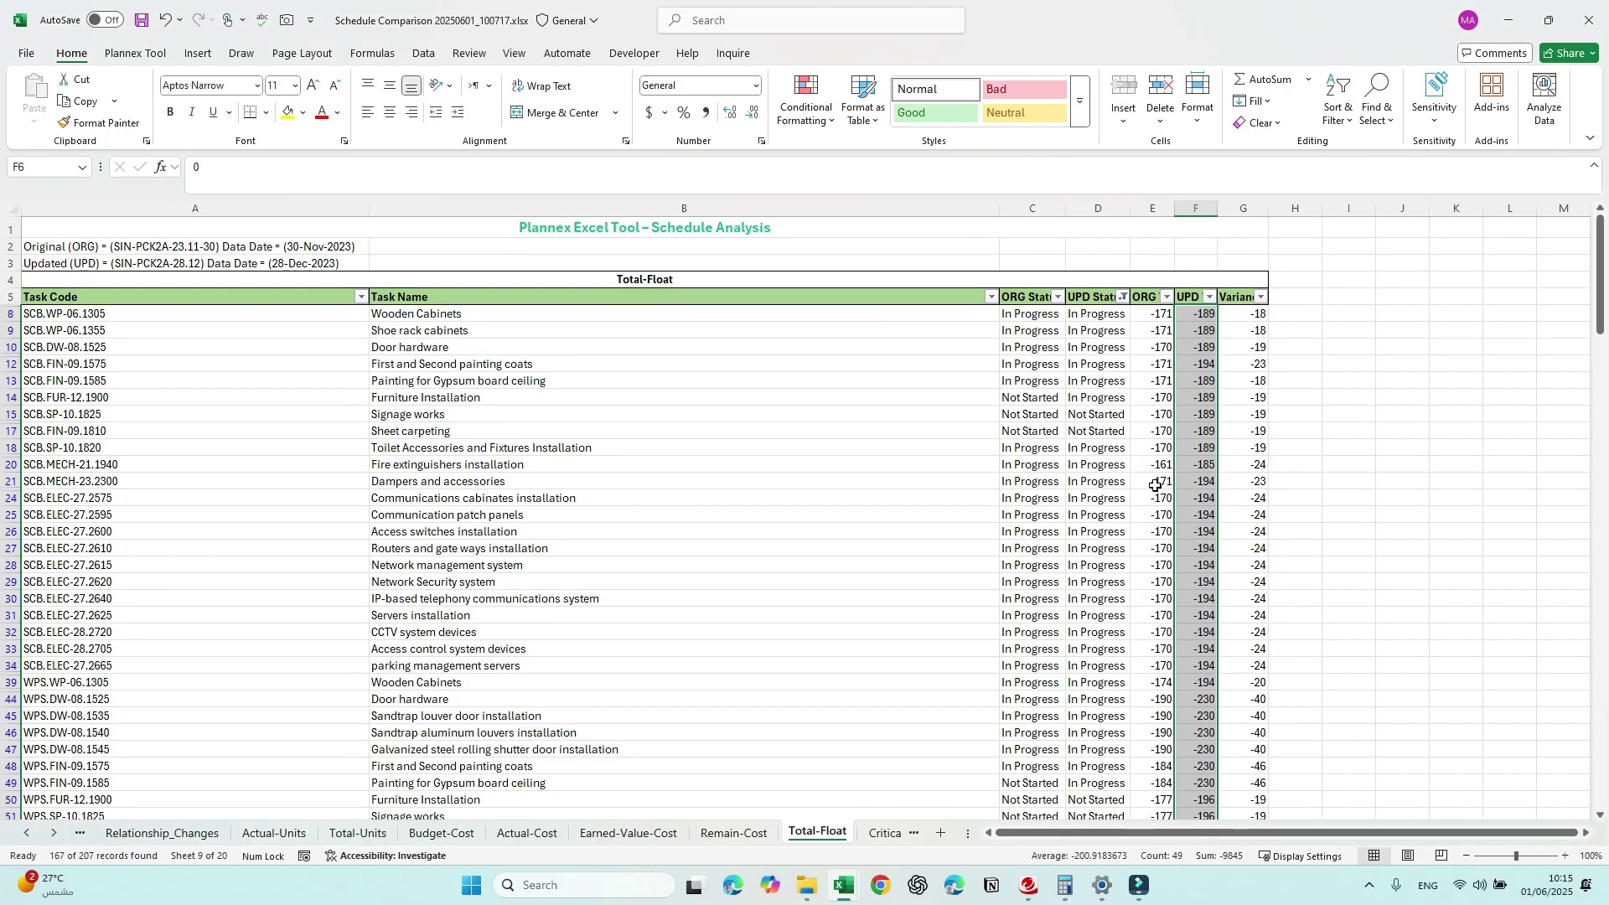
Step: Examine the total float variances of the listed tasks on the Total-Float sheet, including the WPS door and painting tasks
{"action": "scroll", "coordinate": [1157, 499], "scroll_direction": "down", "scroll_amount": 2}
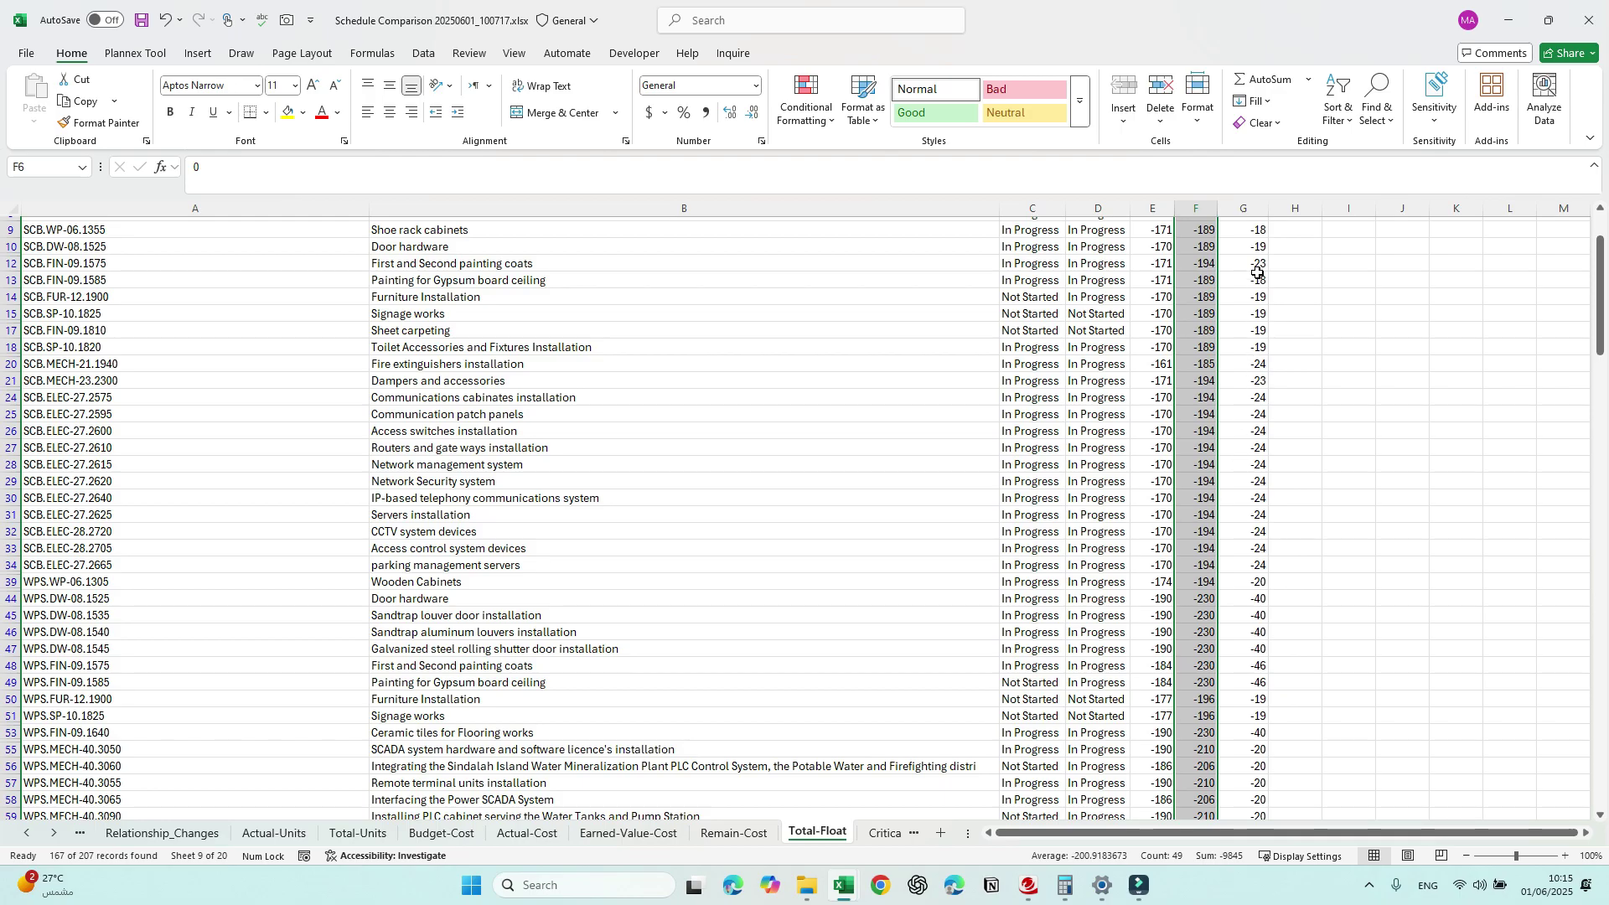
{"action": "left_click_drag", "start_coordinate": [1257, 272], "coordinate": [1258, 689]}
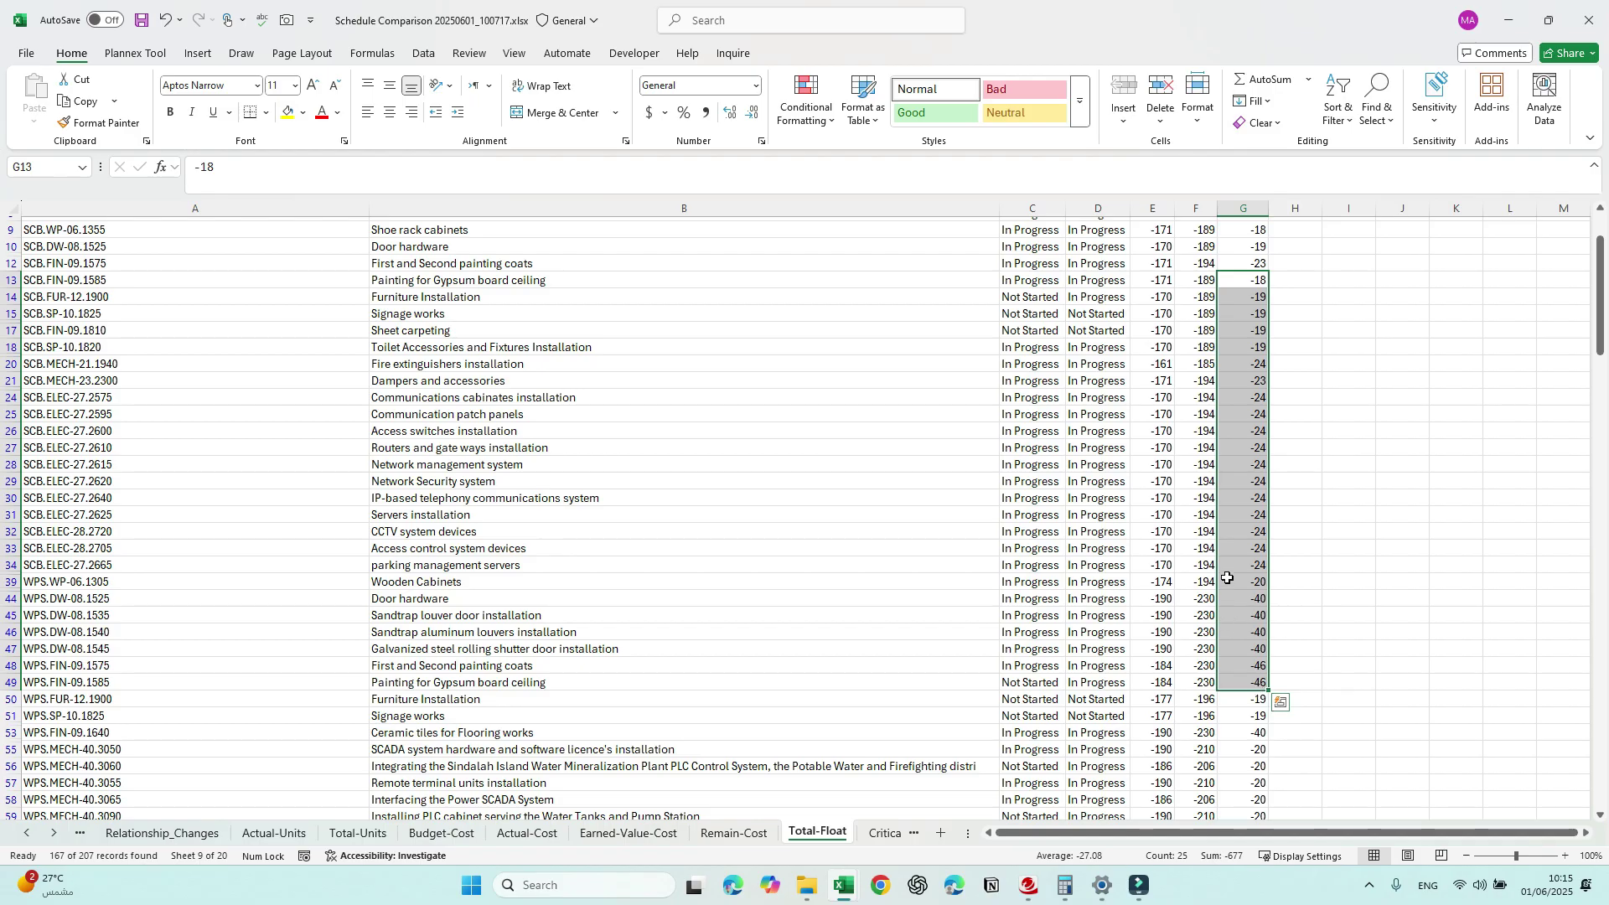
{"action": "scroll", "coordinate": [1225, 573], "scroll_direction": "up", "scroll_amount": 3}
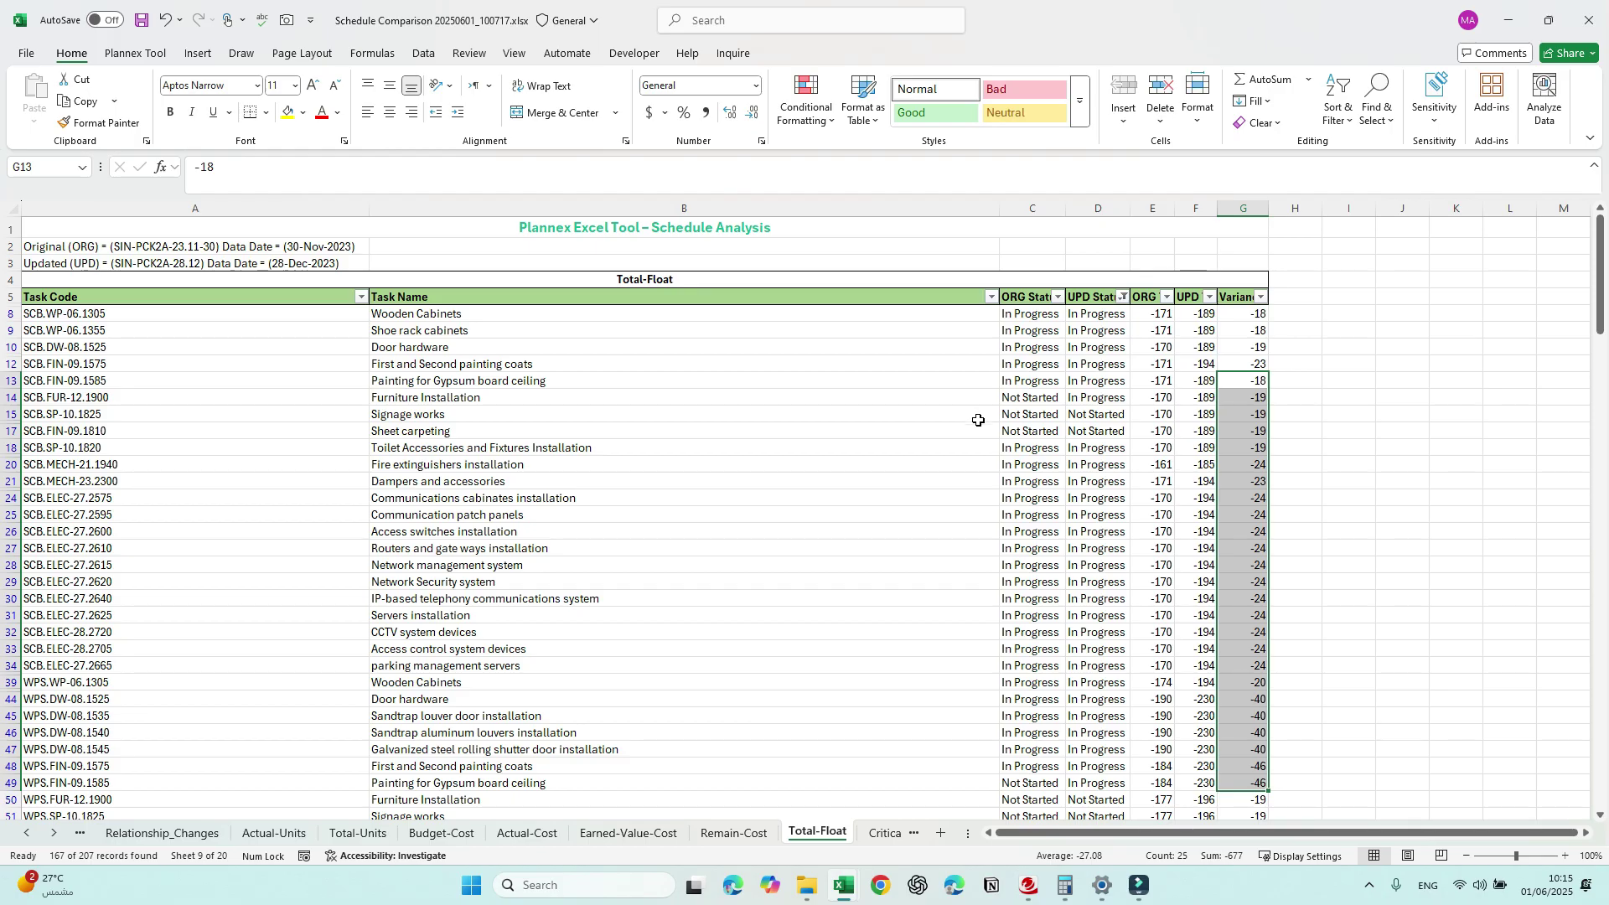
{"action": "left_click_drag", "start_coordinate": [1243, 331], "coordinate": [1240, 700]}
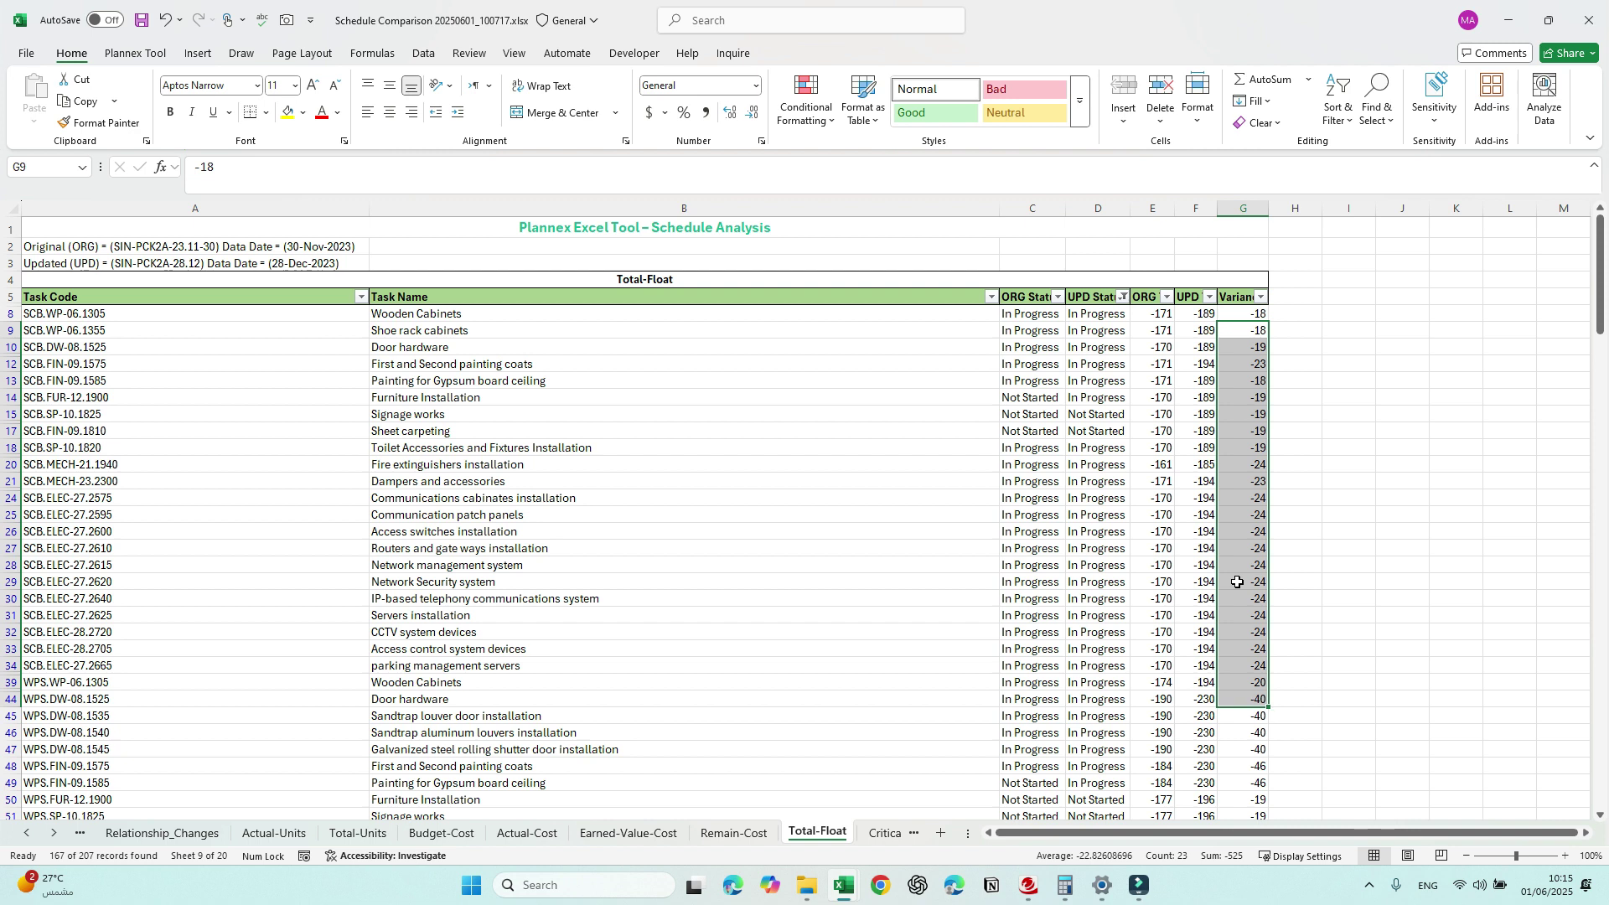
{"action": "scroll", "coordinate": [1237, 581], "scroll_direction": "down", "scroll_amount": 6}
{"action": "left_click", "coordinate": [1257, 415]}
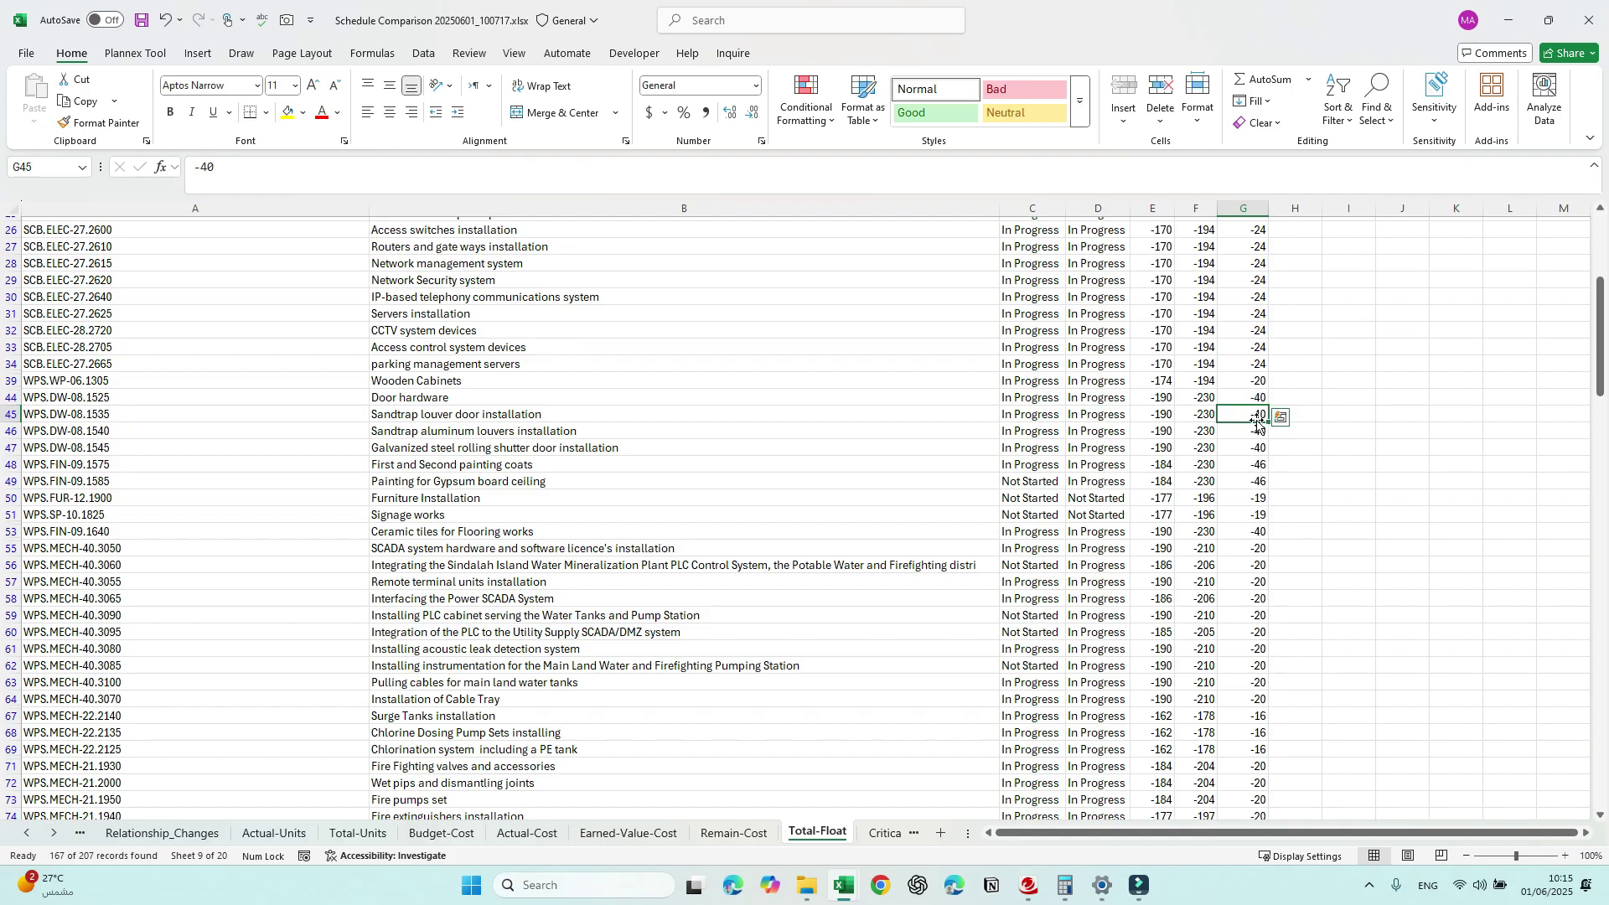
{"action": "left_click_drag", "start_coordinate": [1249, 399], "coordinate": [1016, 479]}
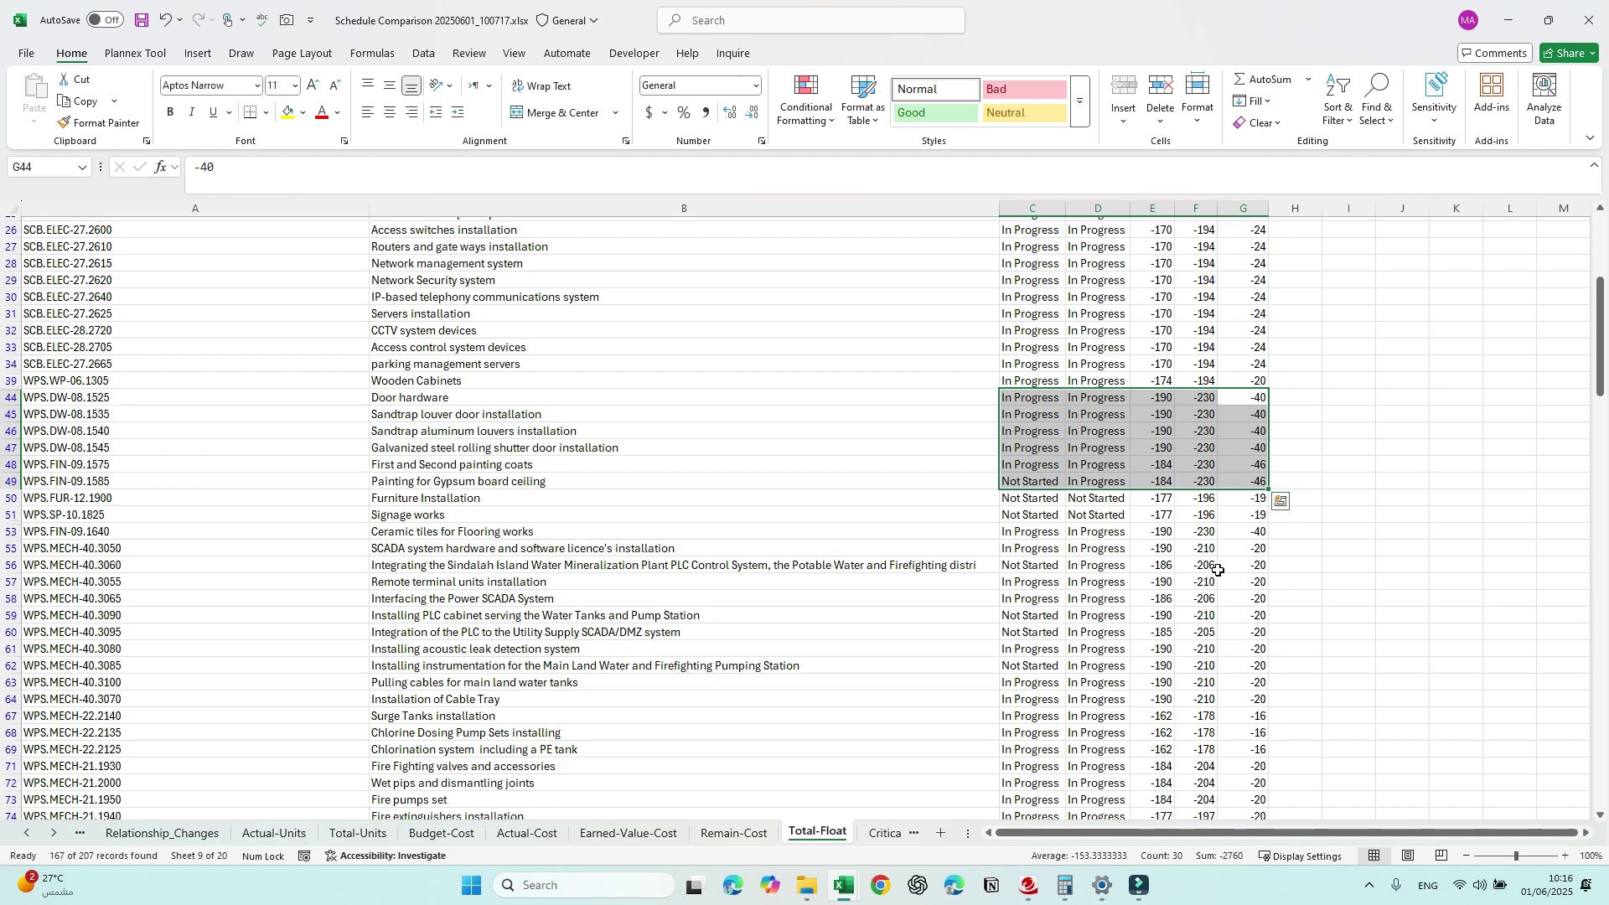
{"action": "scroll", "coordinate": [1218, 570], "scroll_direction": "down", "scroll_amount": 3}
Step: Filter the Variance column on the Total-Float sheet to values less than -30
{"action": "scroll", "coordinate": [1216, 564], "scroll_direction": "up", "scroll_amount": 12}
{"action": "left_click", "coordinate": [1264, 296]}
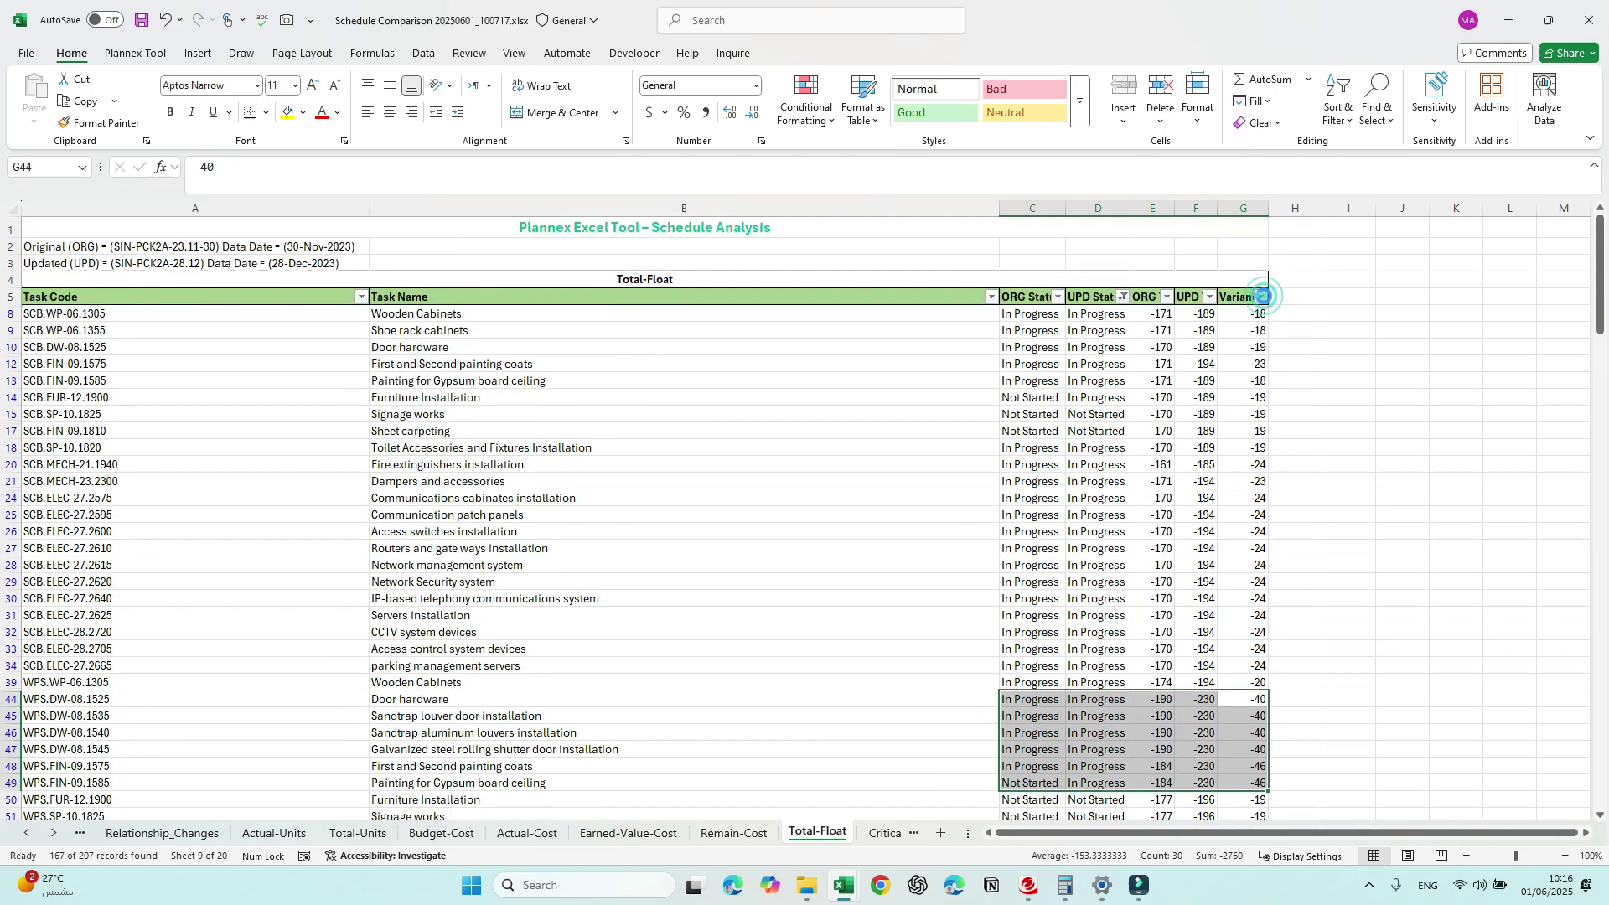
{"action": "mouse_move", "coordinate": [1152, 467]}
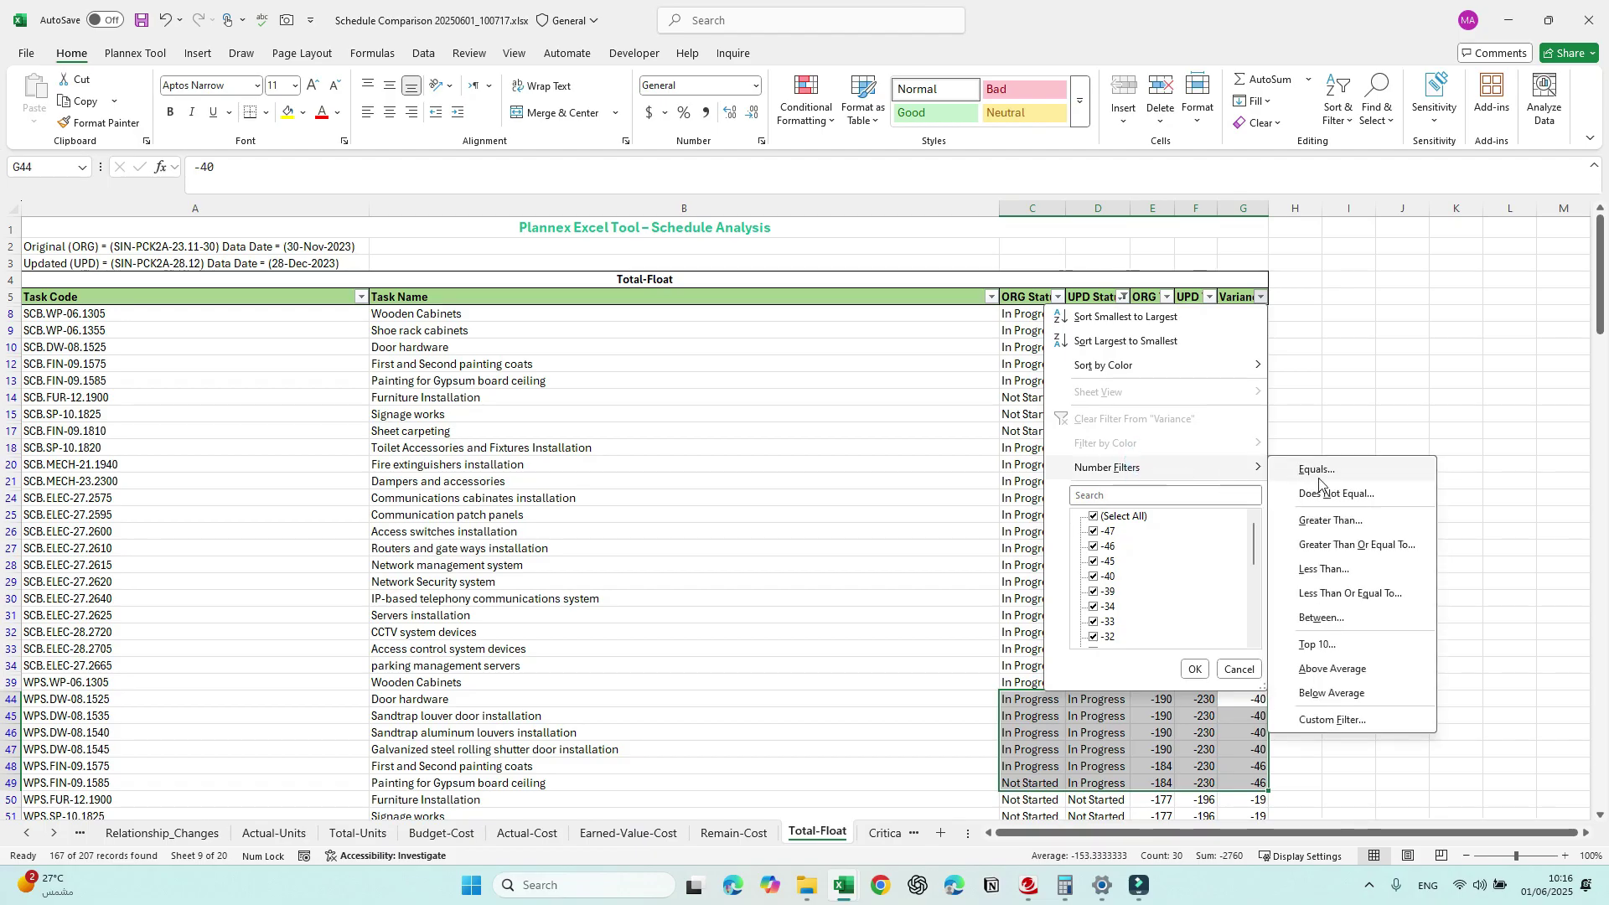
{"action": "left_click", "coordinate": [1345, 572]}
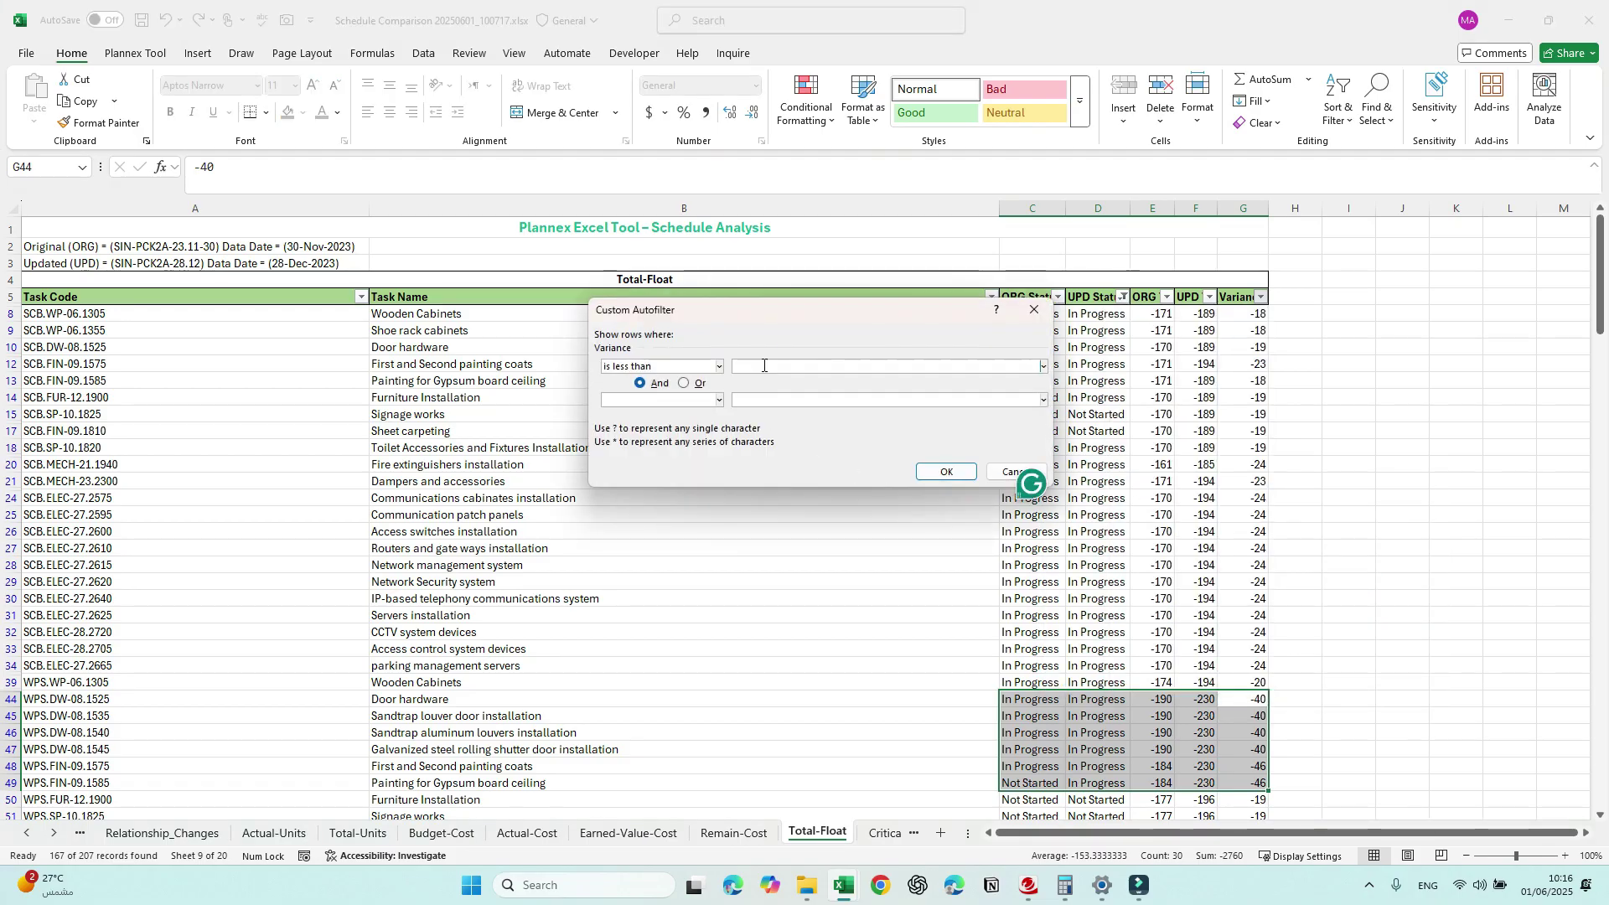
{"action": "left_click", "coordinate": [759, 366]}
{"action": "type", "text": "30"}
{"action": "double_click", "coordinate": [755, 366]}
{"action": "type", "text": "-30"}
{"action": "key", "text": "Return"}
Step: Examine the tasks left in the filtered Total-Float list from start to end
{"action": "scroll", "coordinate": [1125, 457], "scroll_direction": "down", "scroll_amount": 8}
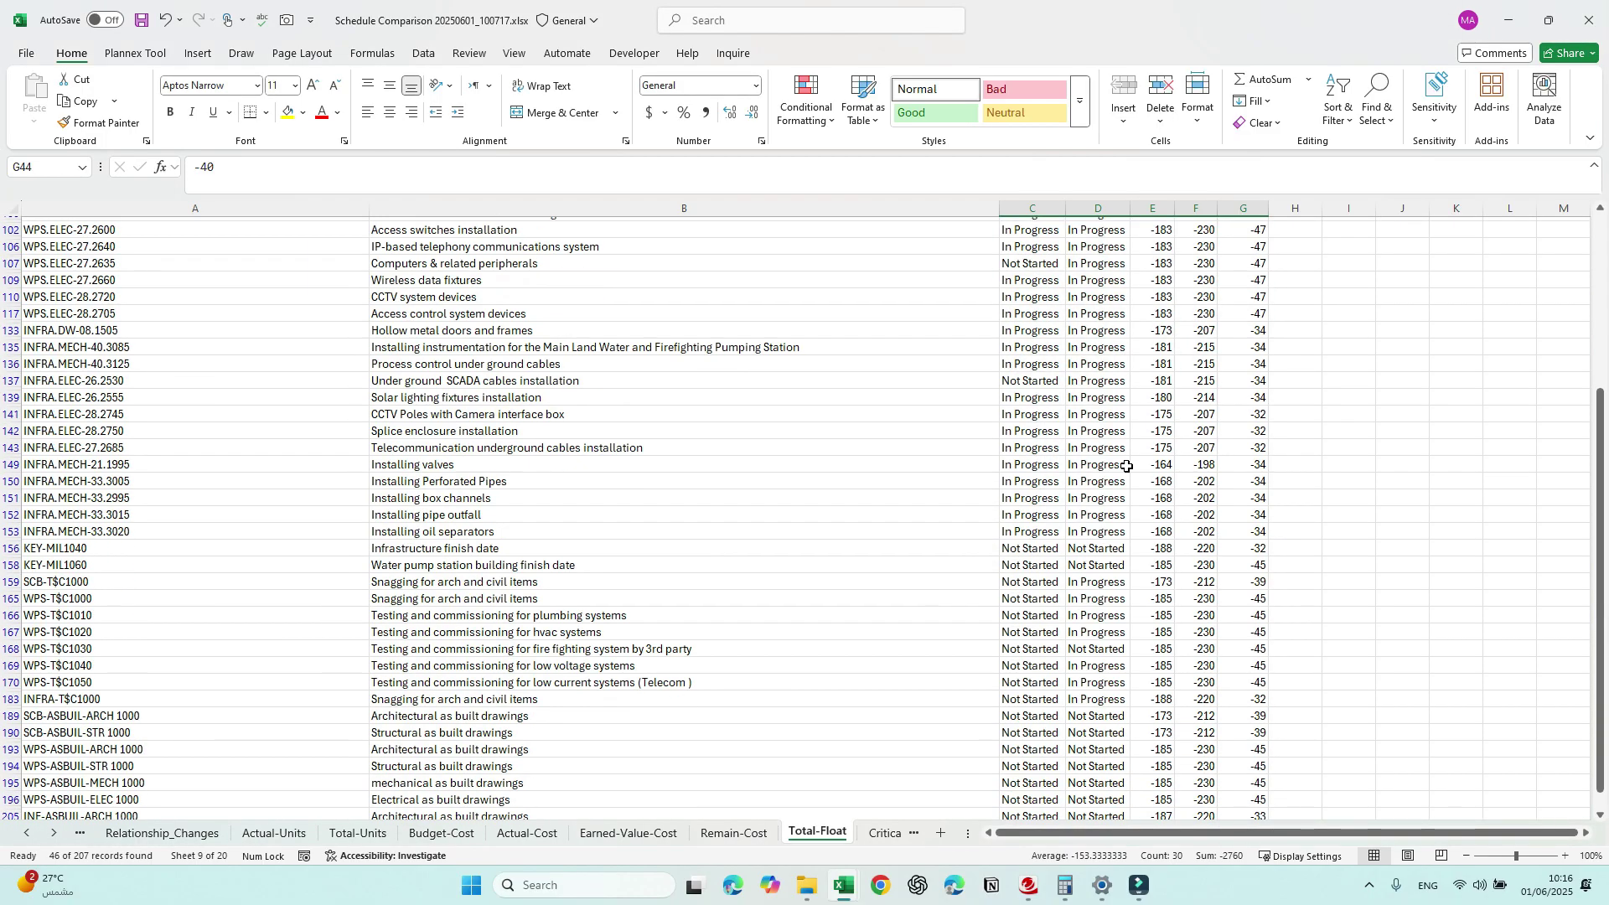
{"action": "scroll", "coordinate": [1128, 466], "scroll_direction": "down", "scroll_amount": 6}
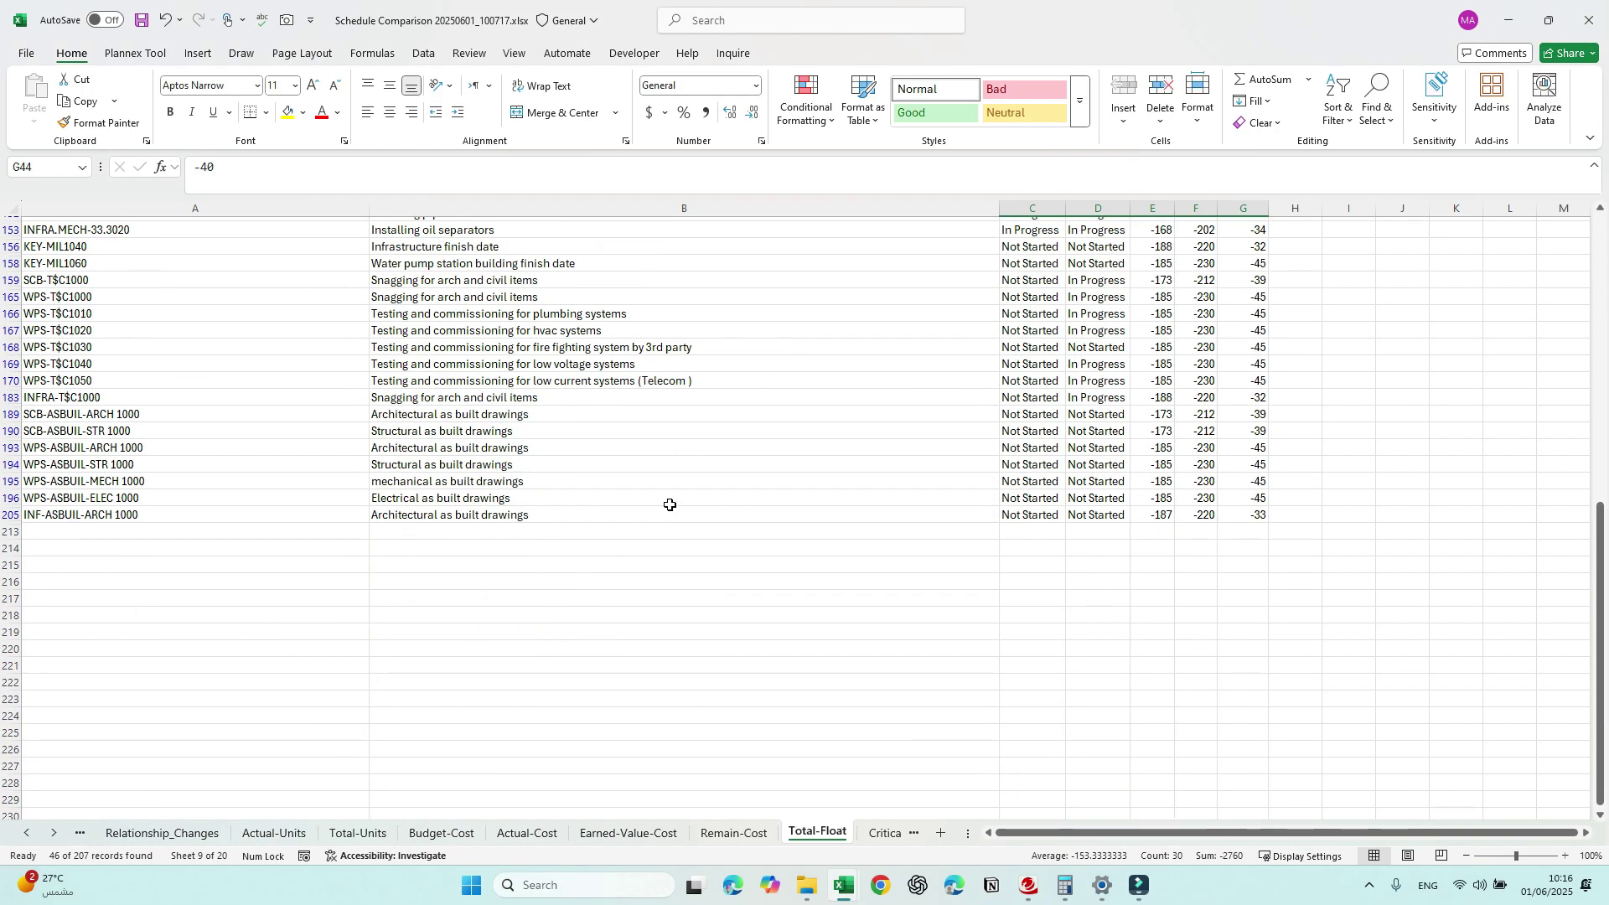
{"action": "scroll", "coordinate": [554, 465], "scroll_direction": "up", "scroll_amount": 11}
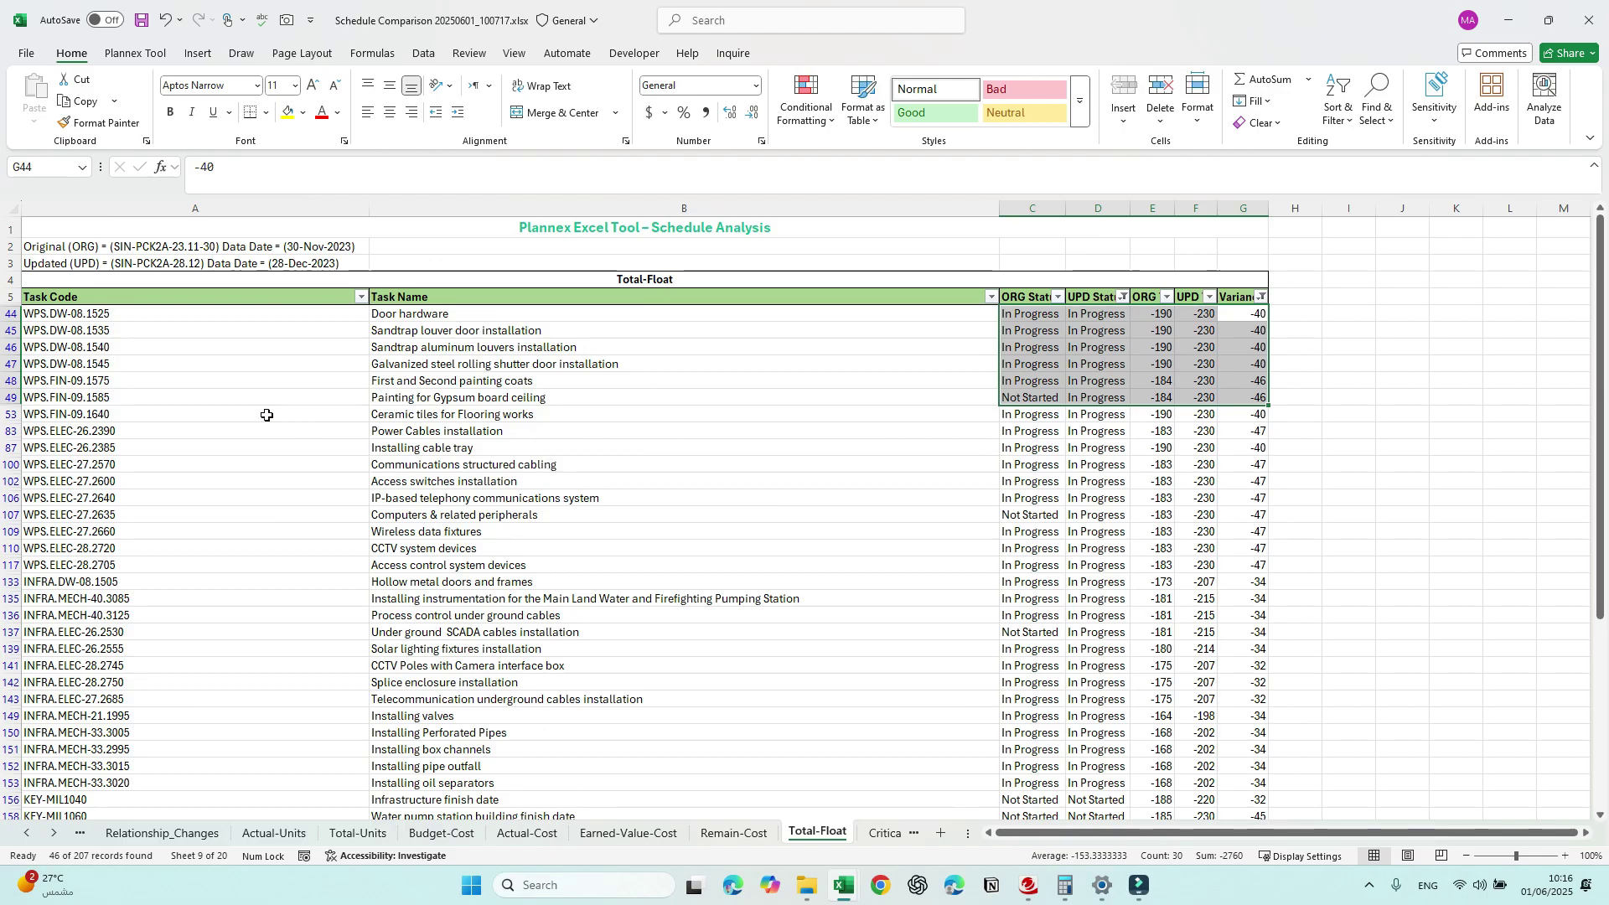
{"action": "left_click", "coordinate": [69, 334]}
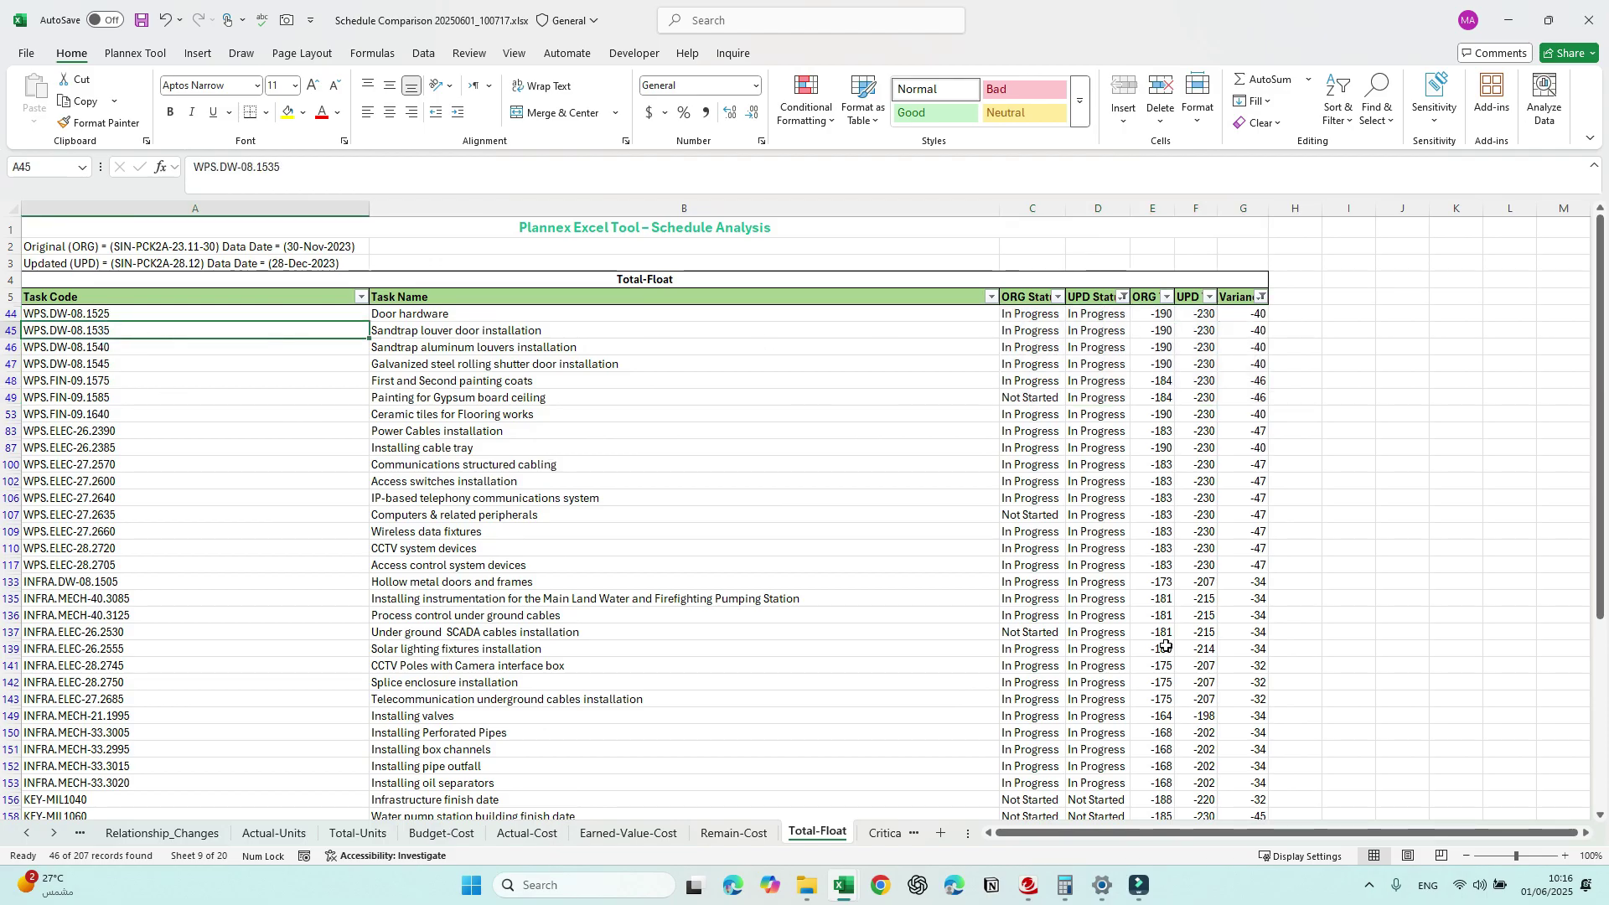
Step: Examine the completed tasks and their original critical marks on the Critical-Changes sheet, and slightly widen the ORG column
{"action": "left_click", "coordinate": [882, 833]}
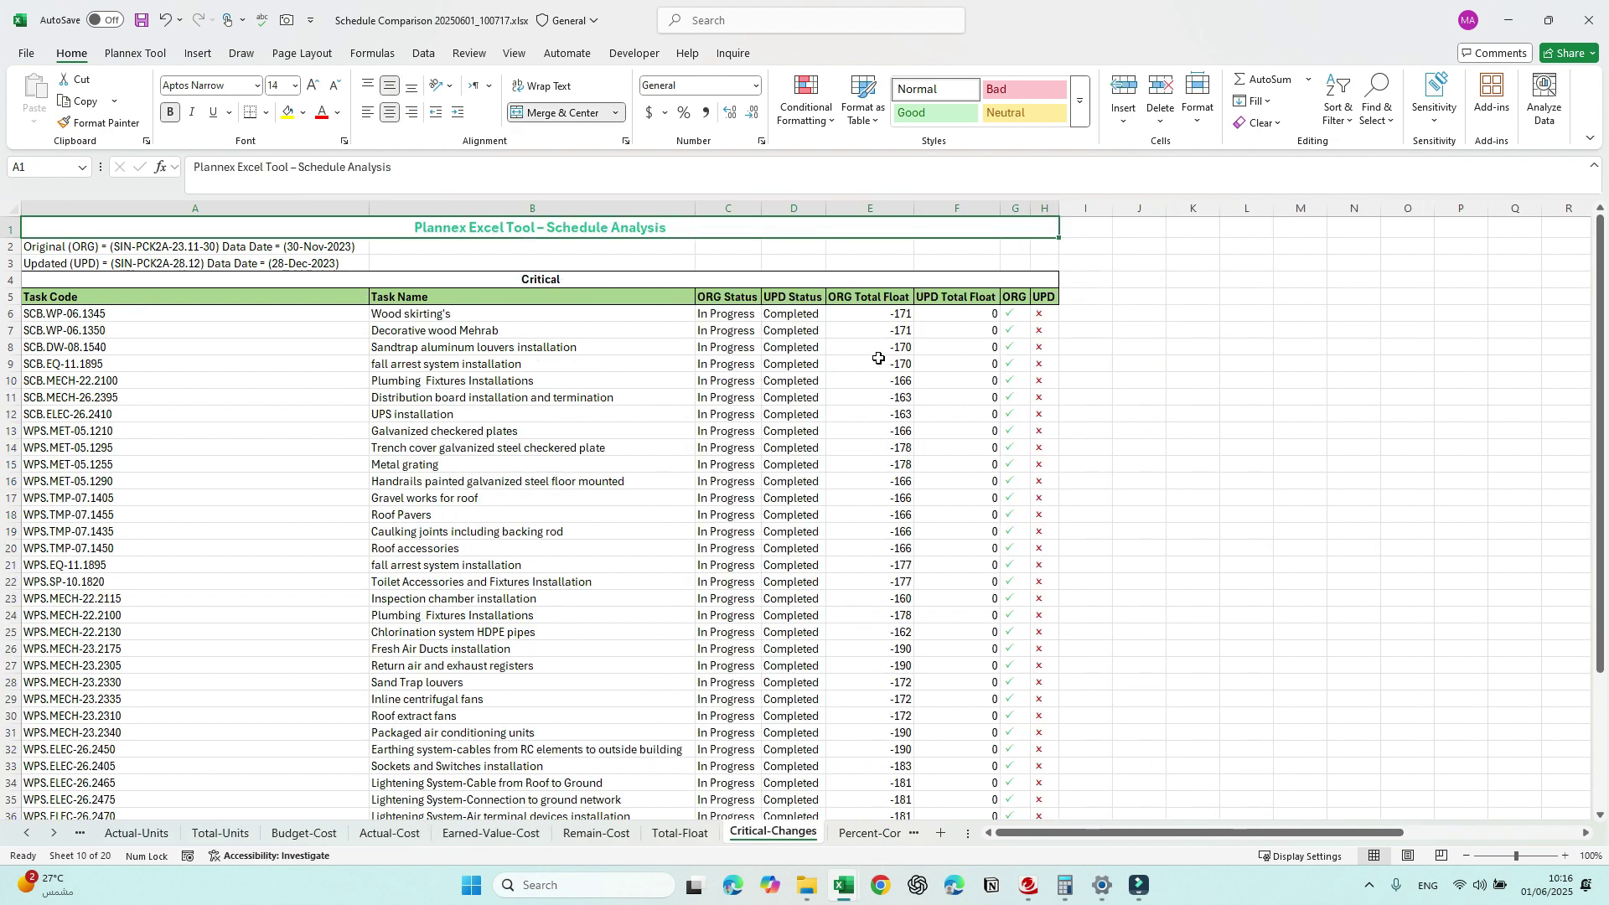
{"action": "left_click", "coordinate": [924, 346]}
{"action": "left_click_drag", "start_coordinate": [794, 317], "coordinate": [796, 585]}
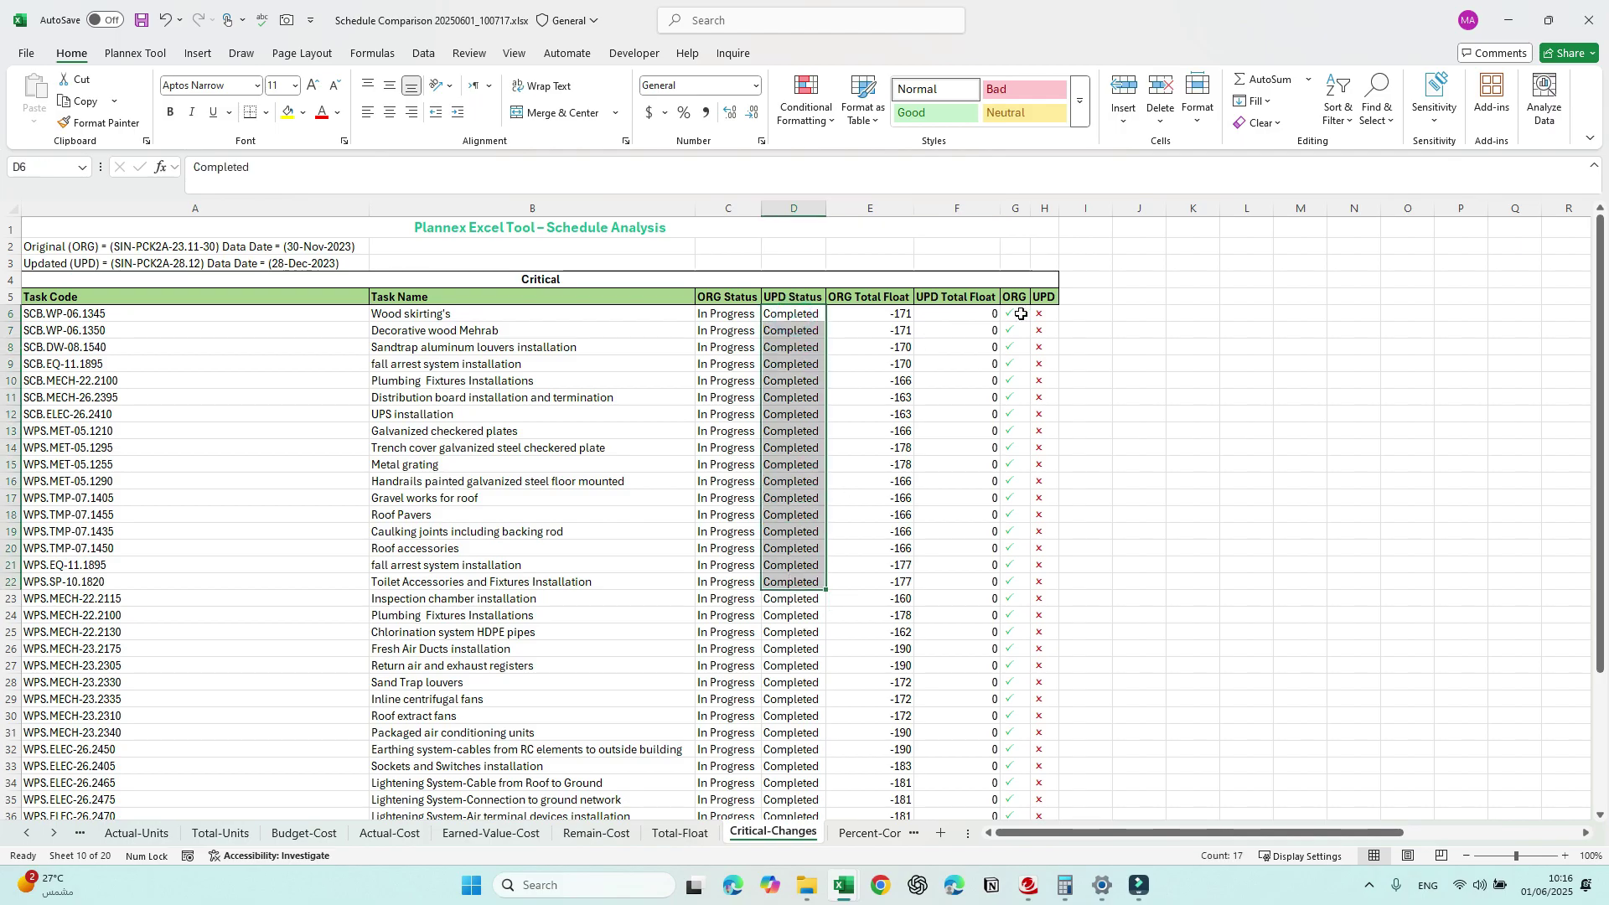
{"action": "left_click_drag", "start_coordinate": [1017, 313], "coordinate": [1004, 513]}
{"action": "left_click_drag", "start_coordinate": [1031, 208], "coordinate": [1039, 208]}
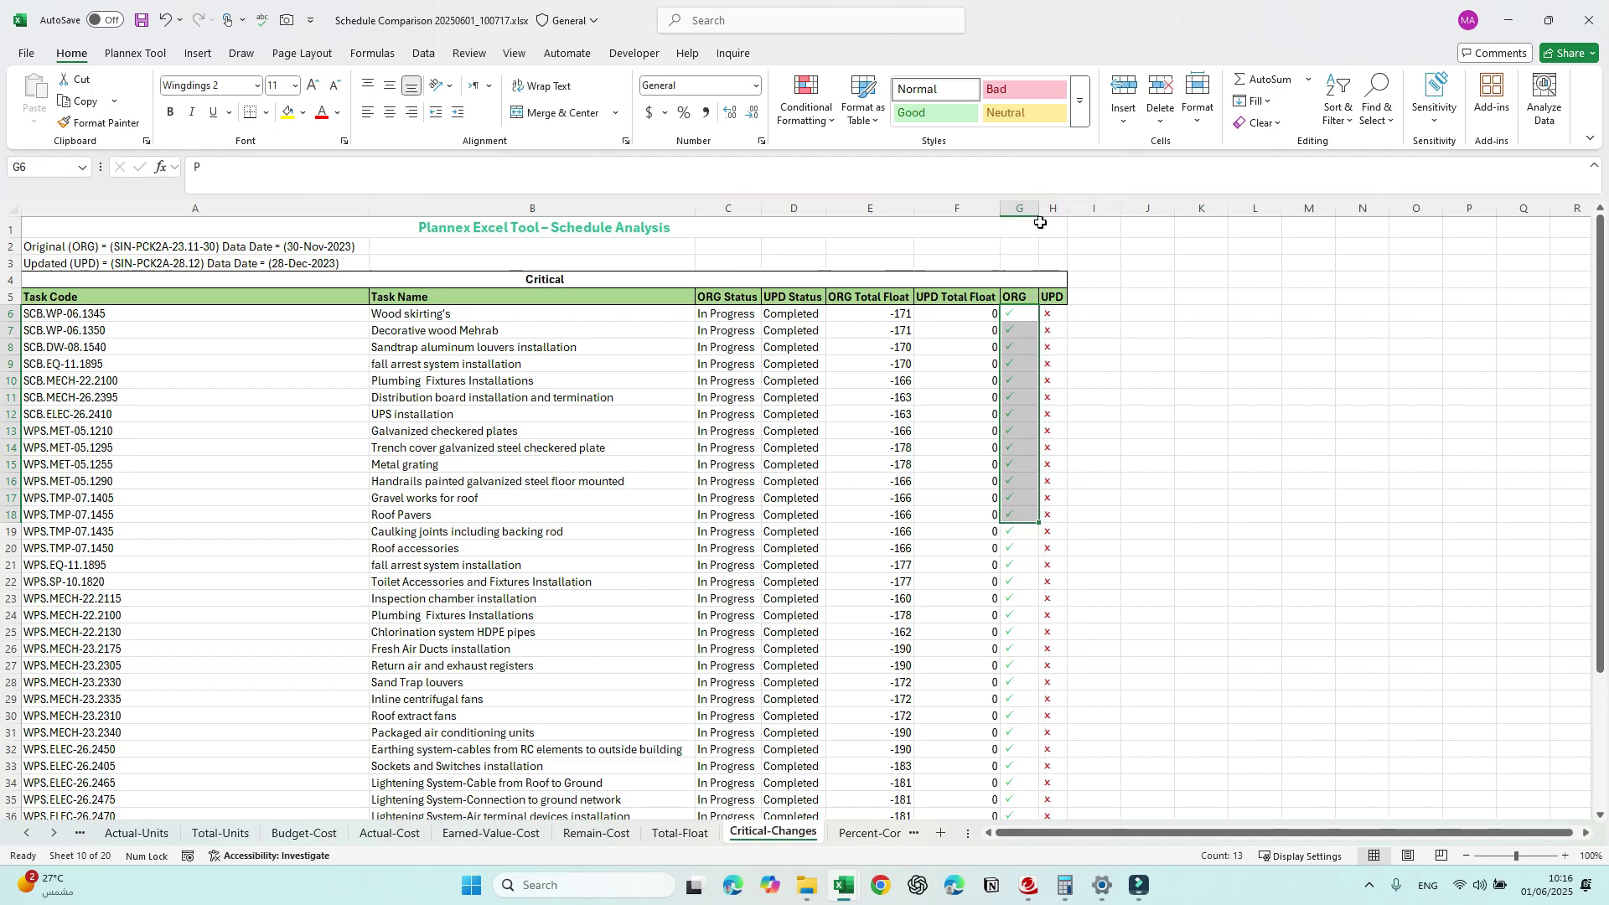
Step: Compare the original total float, UPD status and updated critical marks through the end of the Critical-Changes list
{"action": "left_click", "coordinate": [882, 316]}
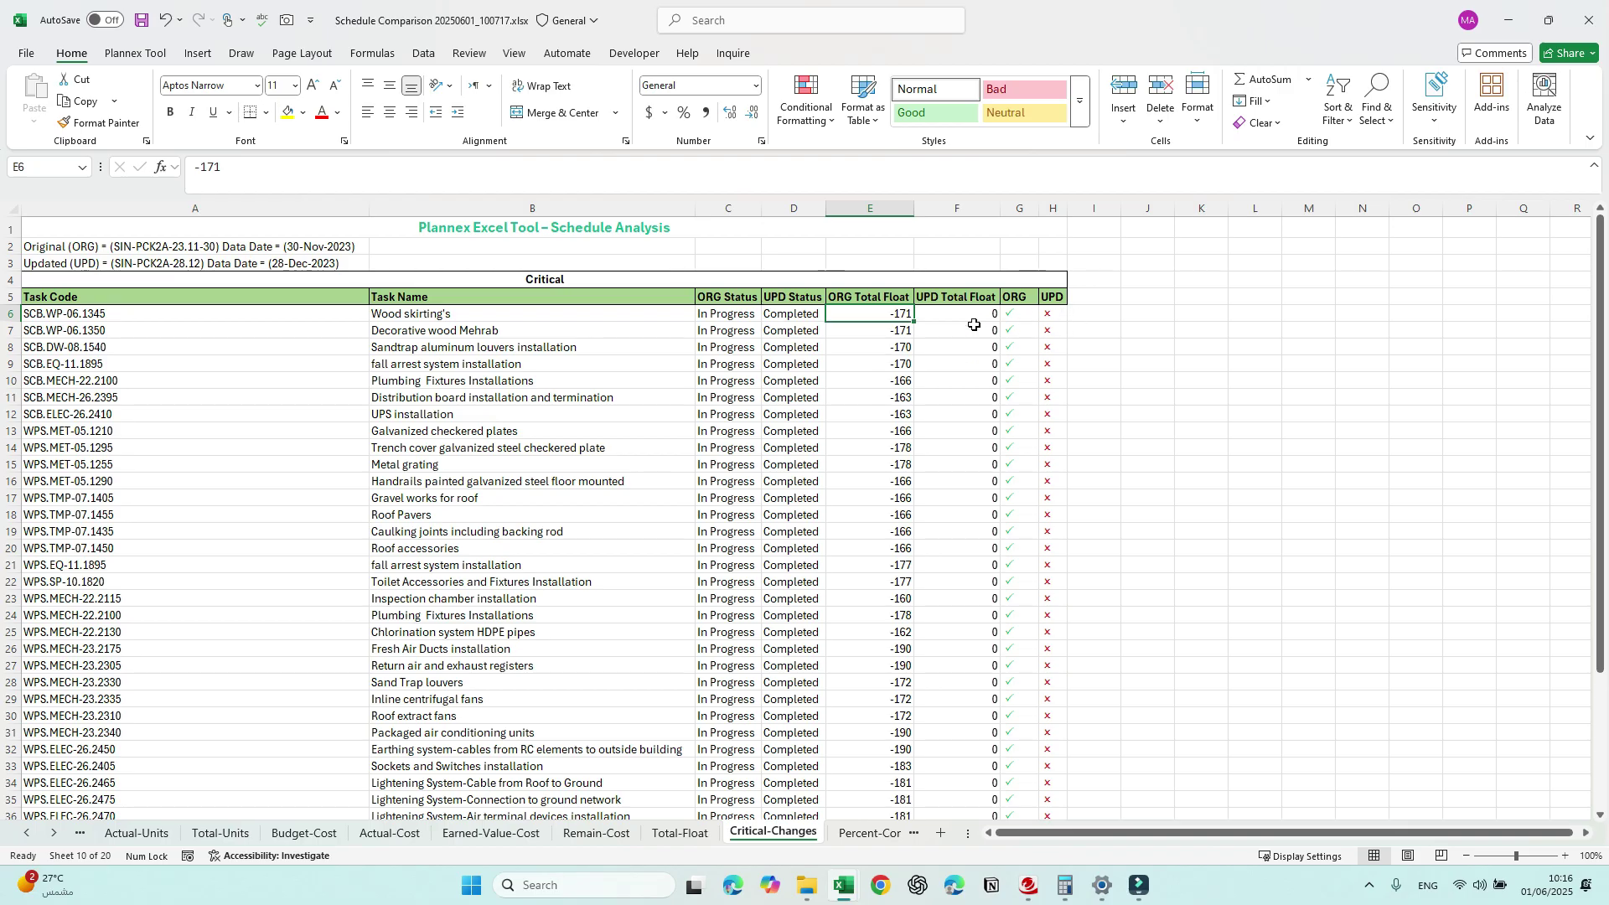
{"action": "left_click_drag", "start_coordinate": [789, 312], "coordinate": [807, 583]}
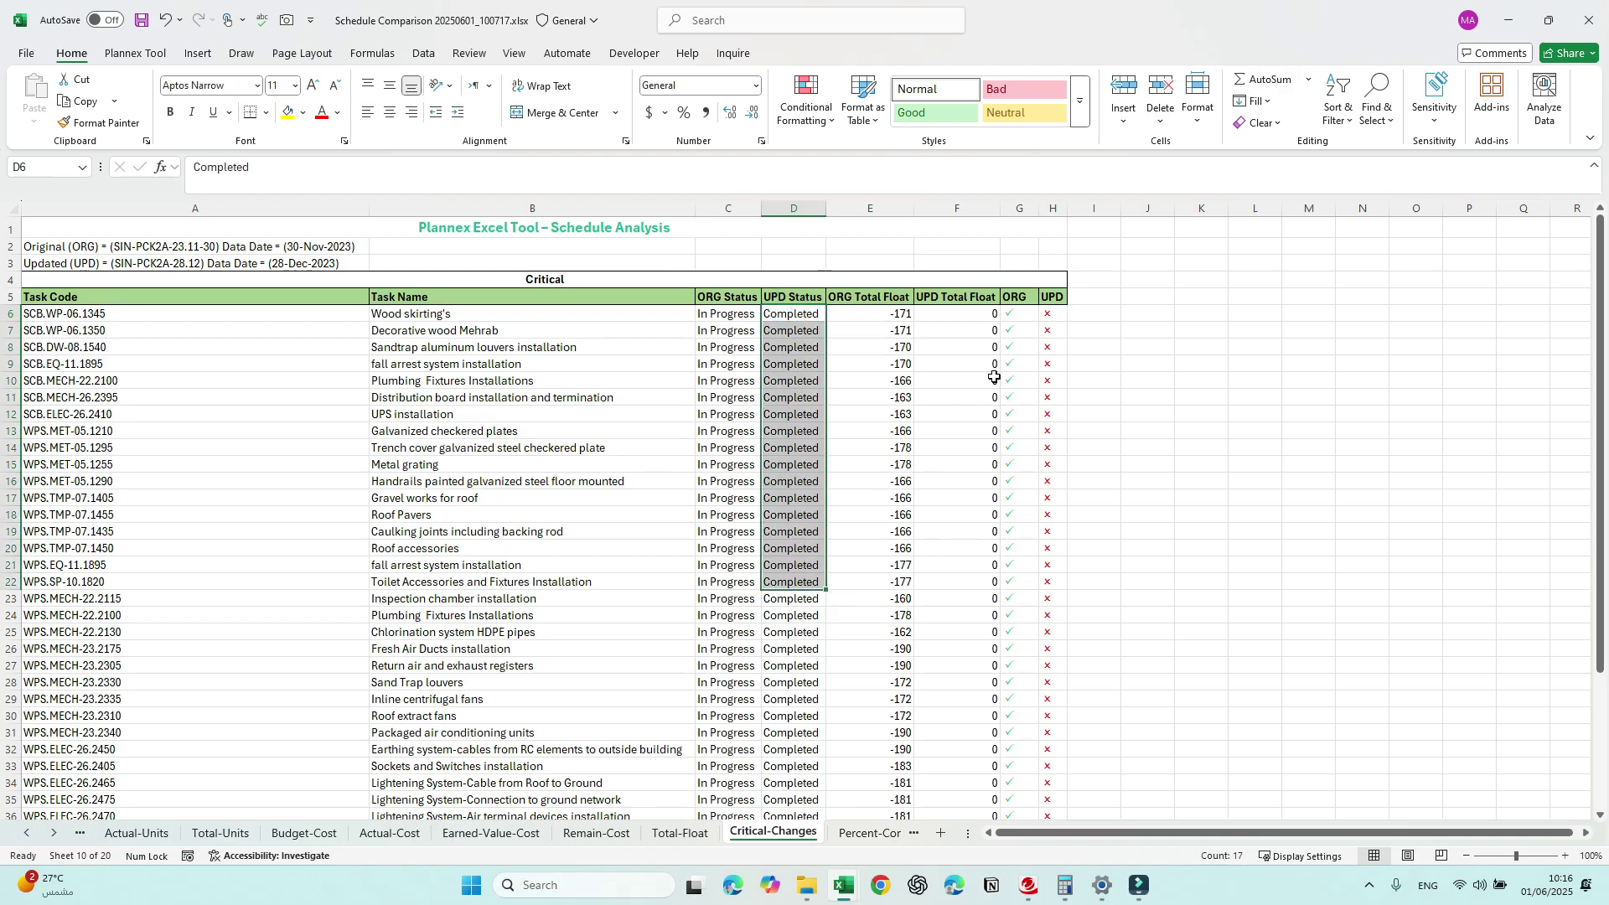
{"action": "left_click_drag", "start_coordinate": [1050, 314], "coordinate": [1048, 582]}
{"action": "scroll", "coordinate": [1048, 579], "scroll_direction": "down", "scroll_amount": 6}
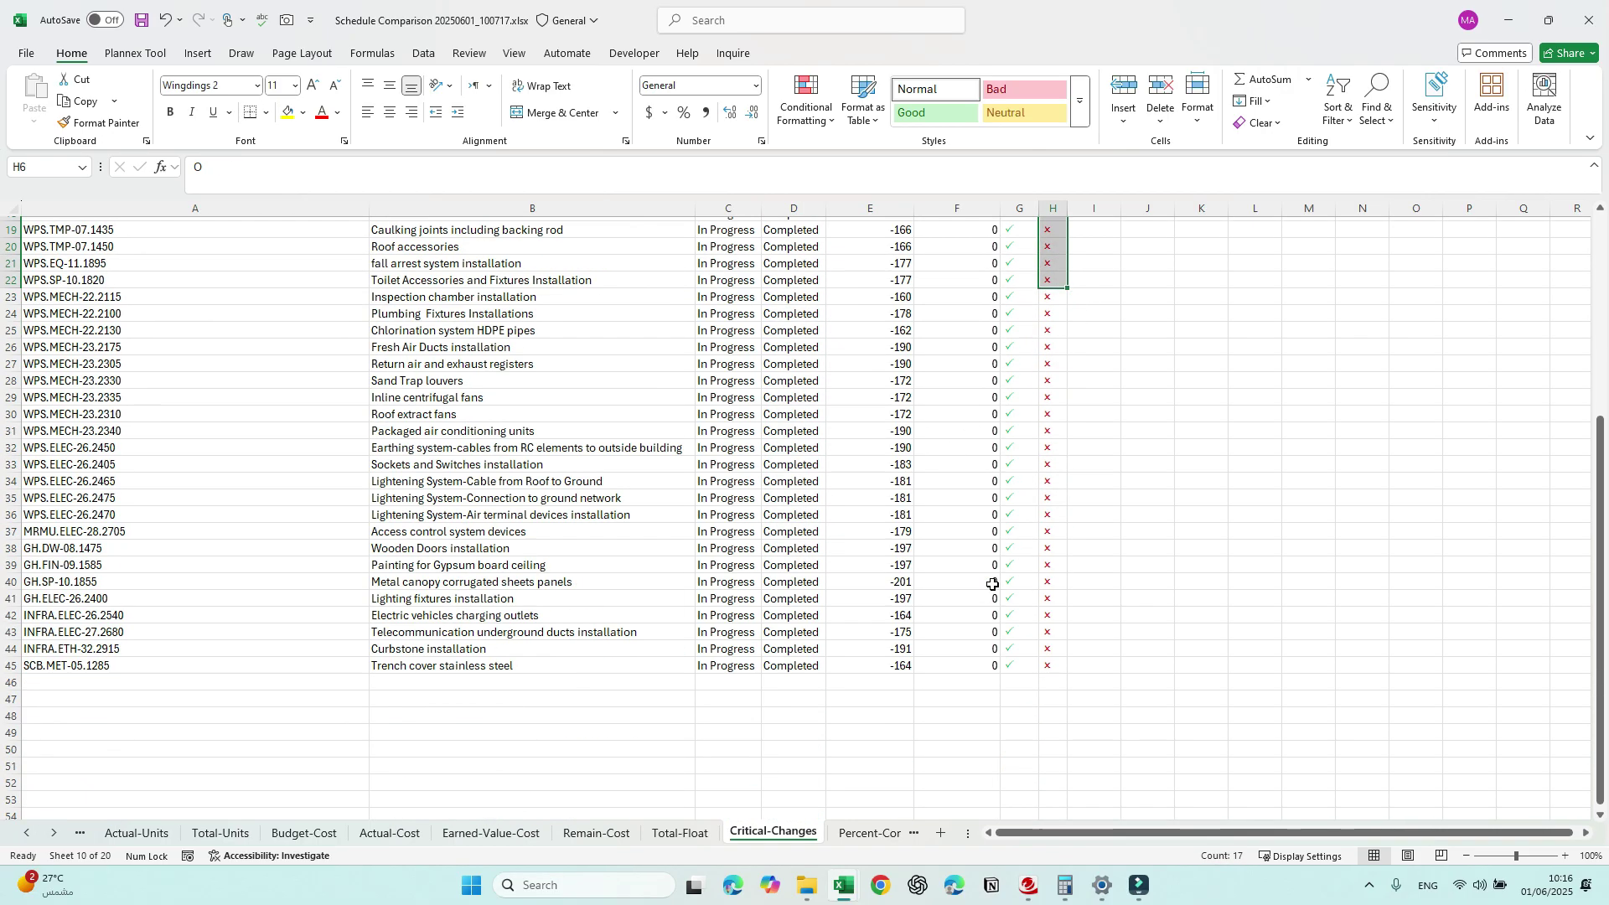
Step: Add filters to the header row of the Percent-Complete sheet and filter Variance (%) to -2
{"action": "key", "text": "ctrl+Page_Down"}
{"action": "left_click_drag", "start_coordinate": [1154, 313], "coordinate": [1197, 524]}
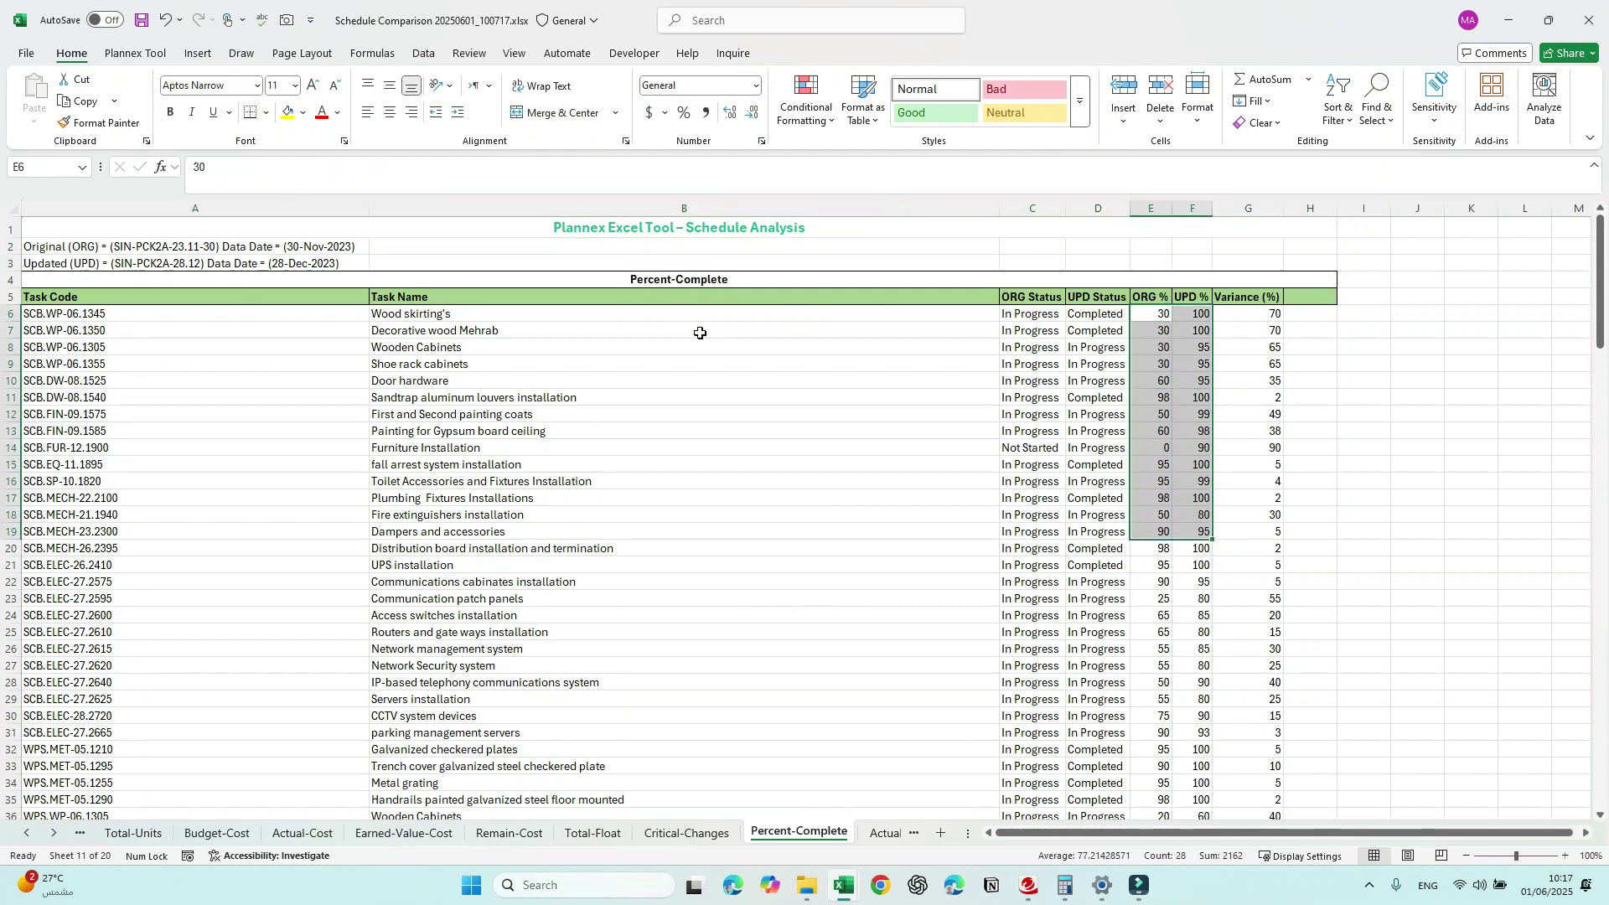
{"action": "left_click", "coordinate": [10, 296]}
{"action": "key", "text": "ctrl+shift+l"}
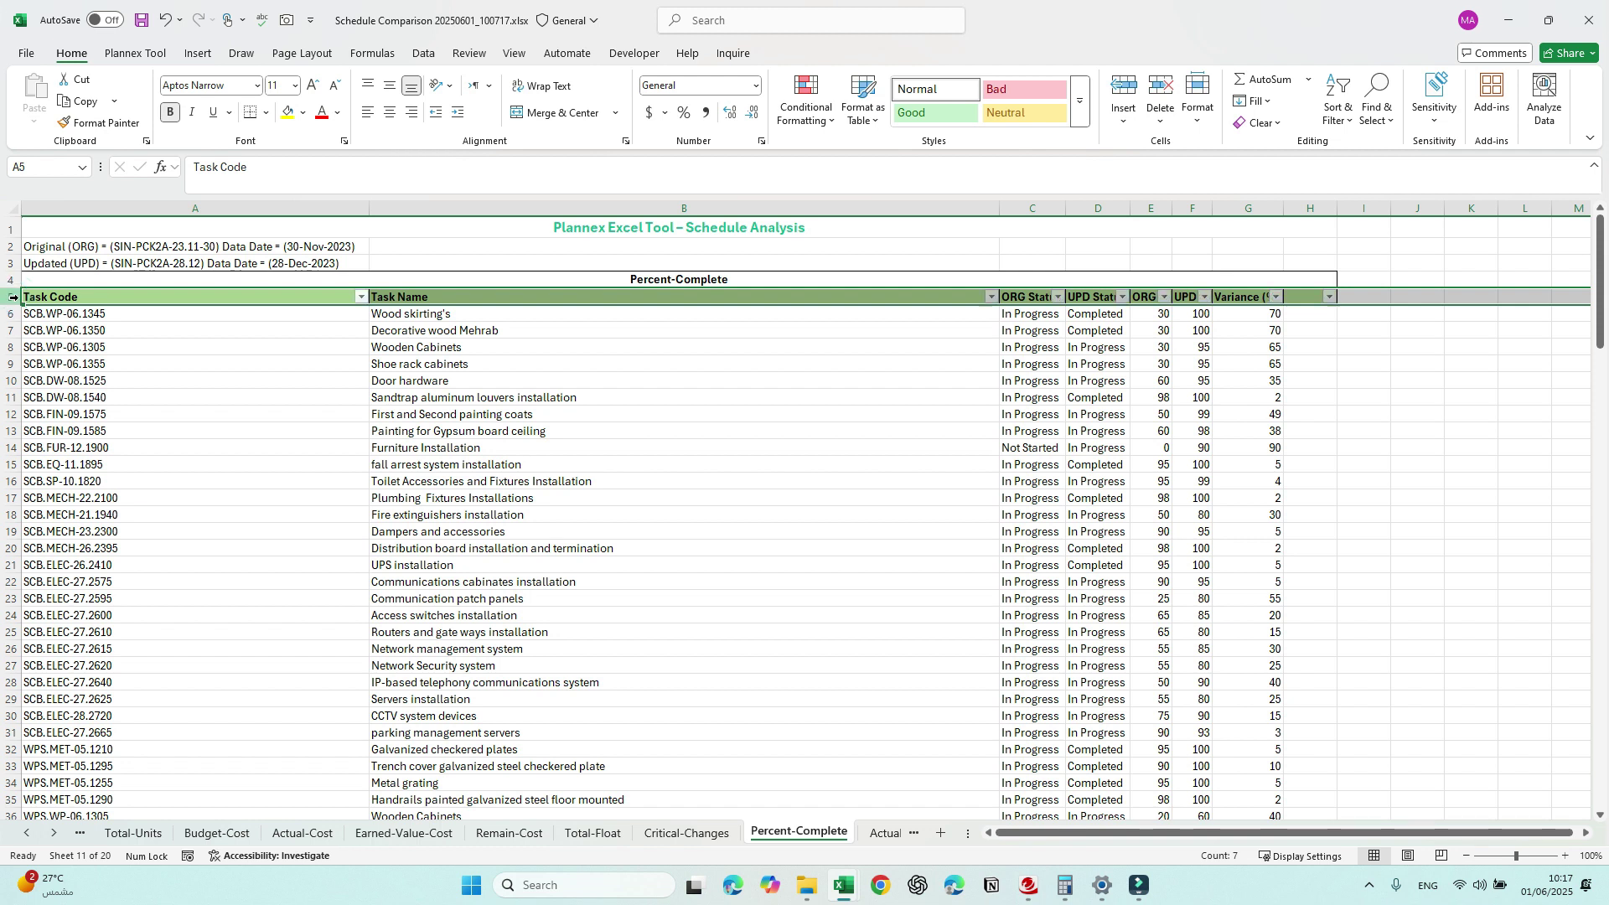
{"action": "left_click", "coordinate": [1278, 297]}
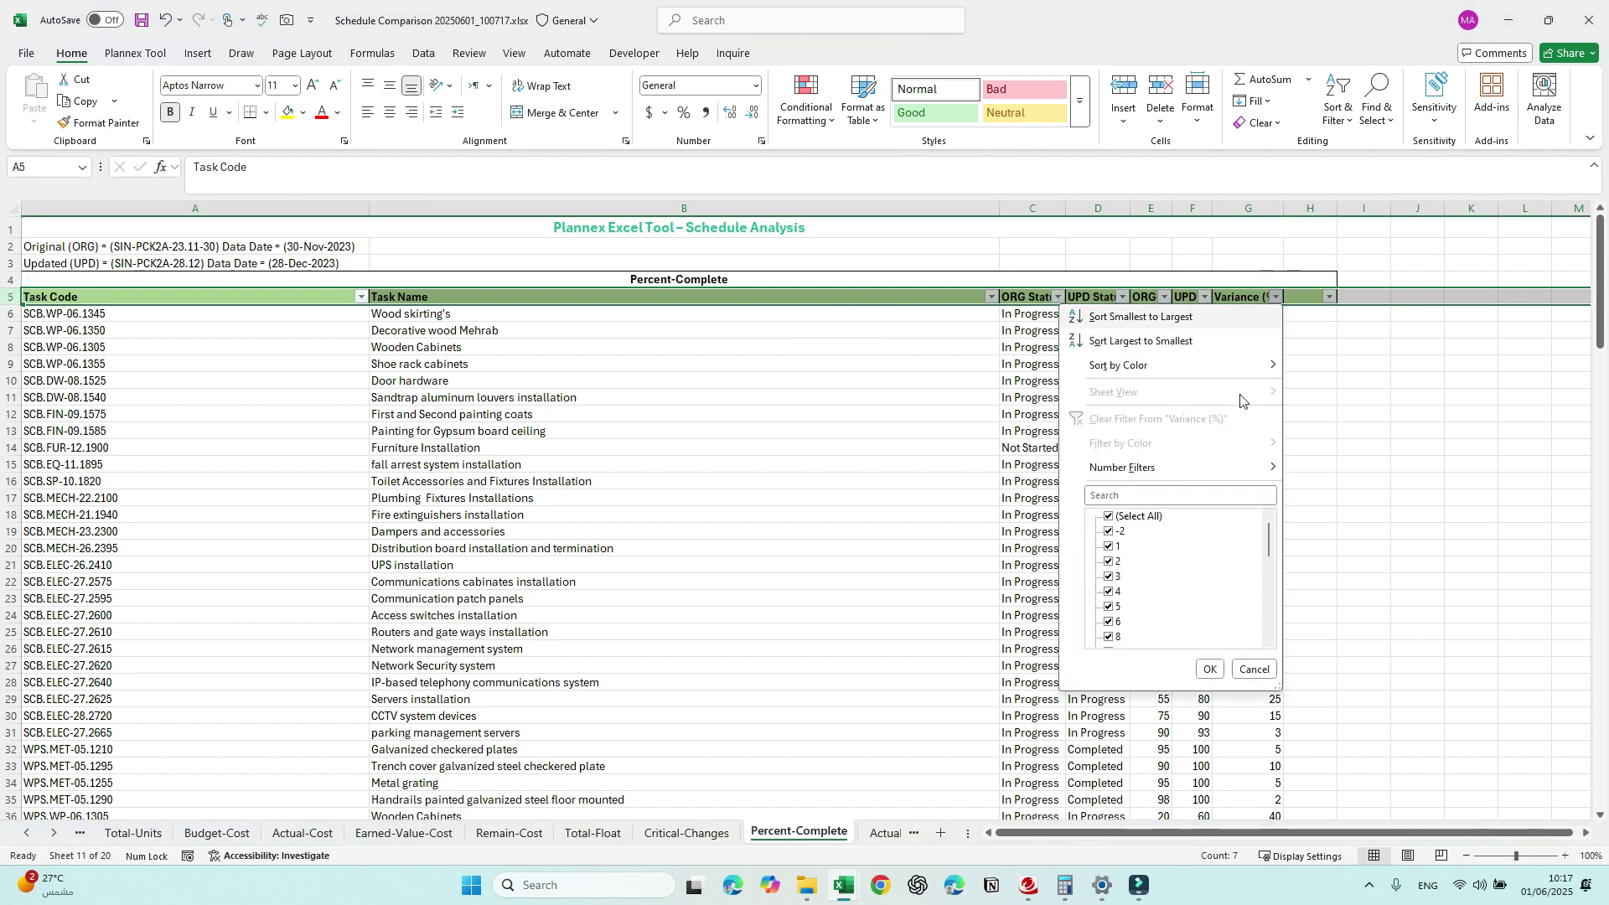
{"action": "left_click", "coordinate": [1142, 519]}
{"action": "left_click", "coordinate": [1121, 530]}
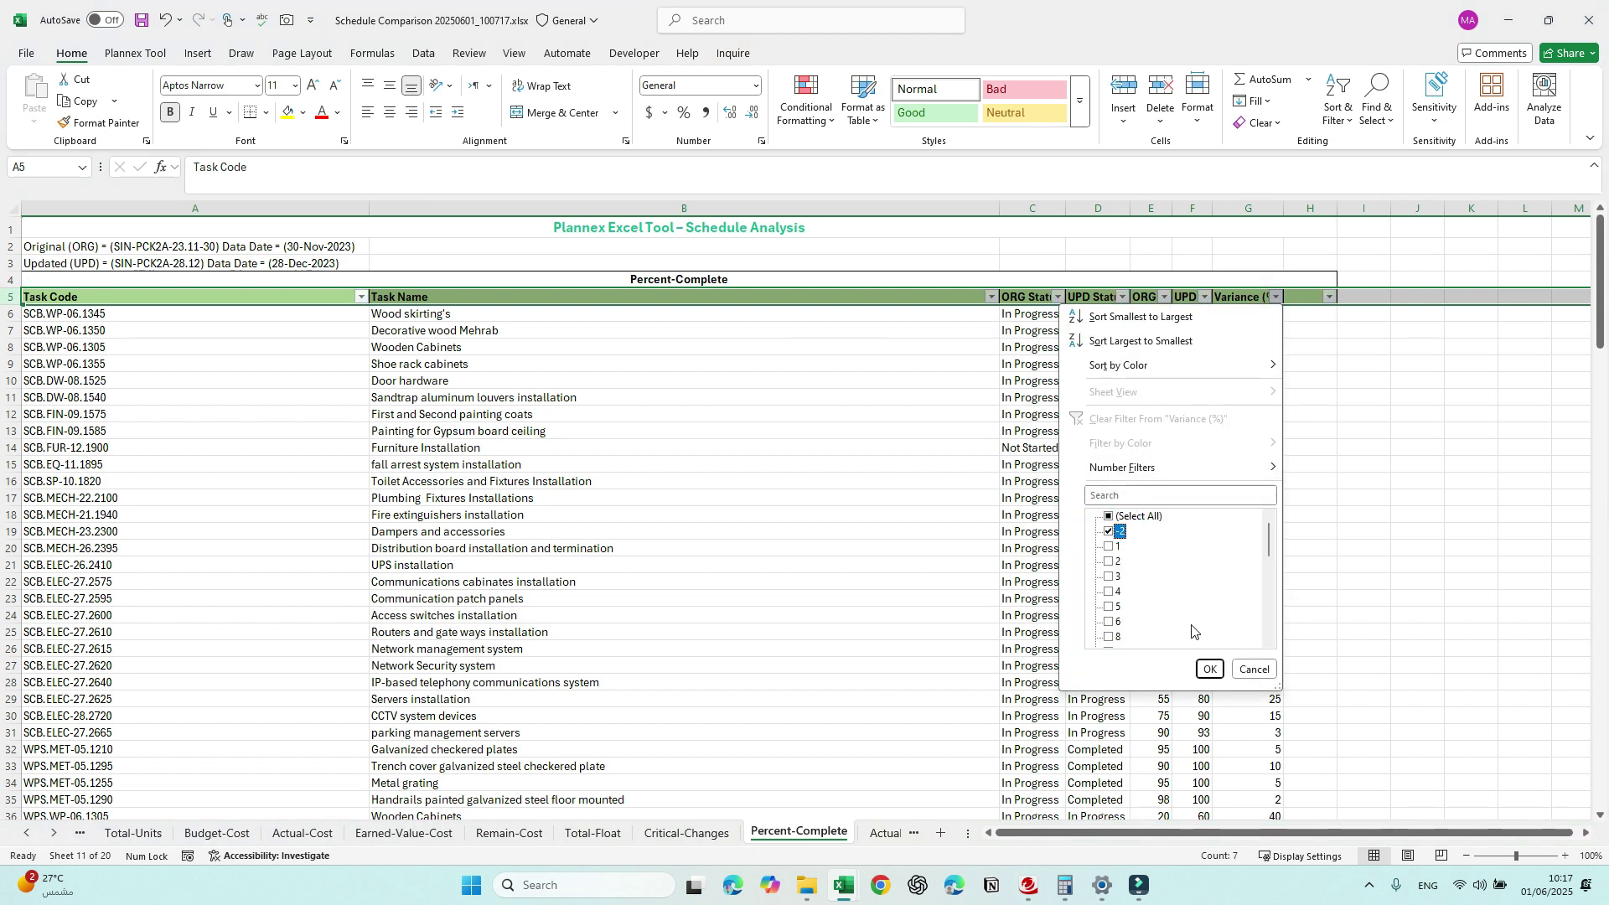
{"action": "left_click", "coordinate": [1210, 669]}
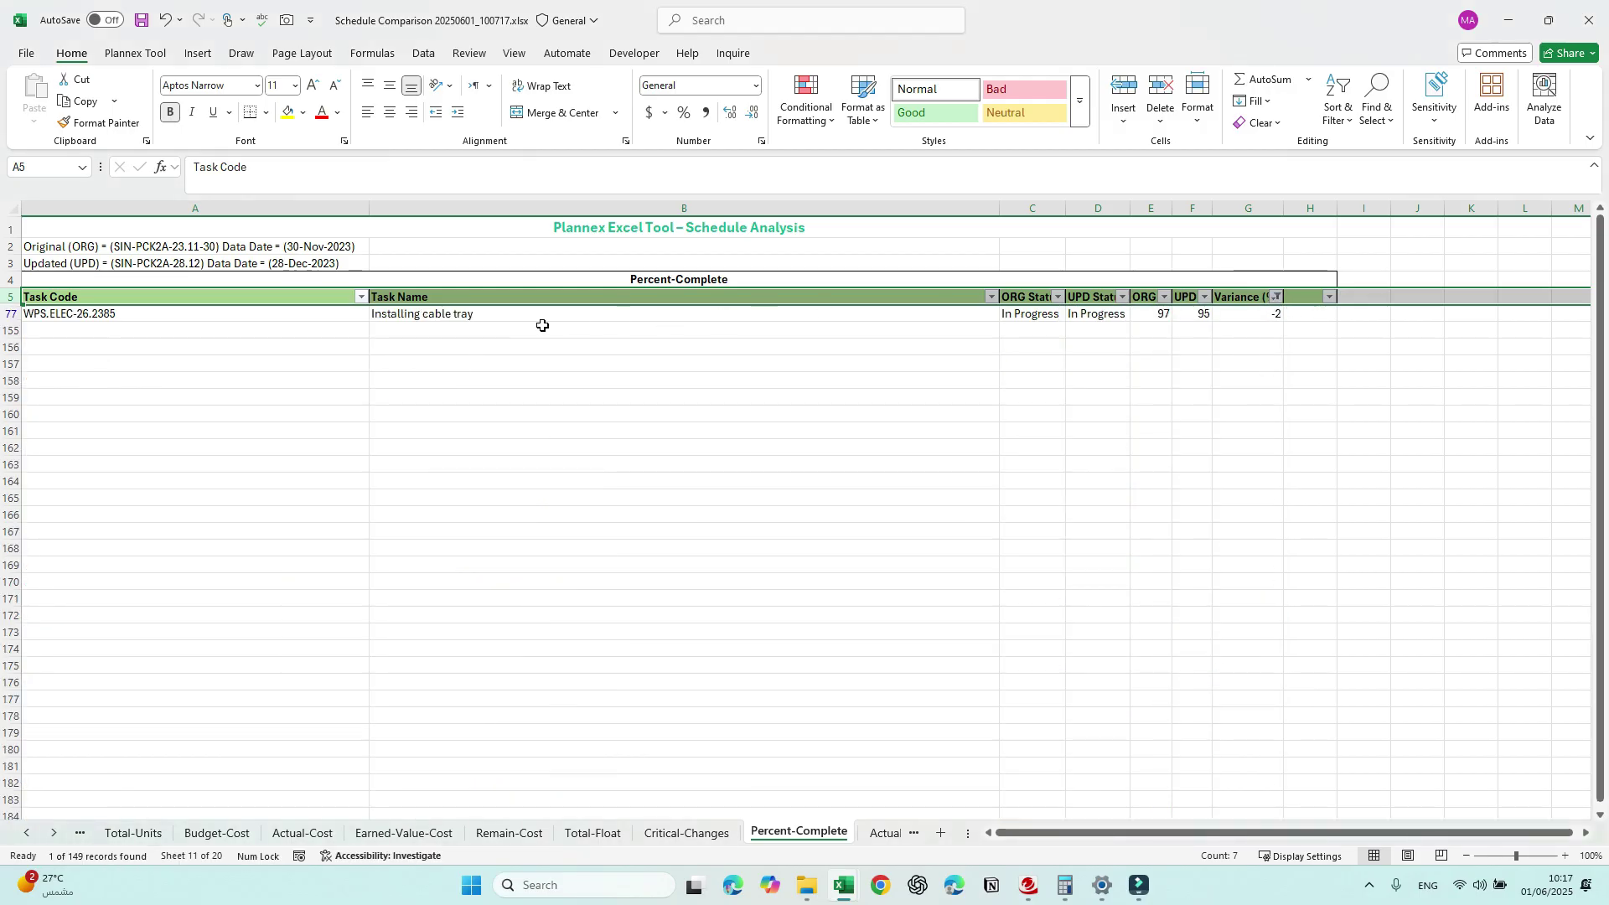
Step: Search the whole workbook for task code WPS.ELEC-26.2385 and examine its row on the Earned-Value-Cost sheet
{"action": "key", "text": "ctrl+f"}
{"action": "key", "text": "Return"}
{"action": "scroll", "coordinate": [475, 397], "scroll_direction": "up", "scroll_amount": 10}
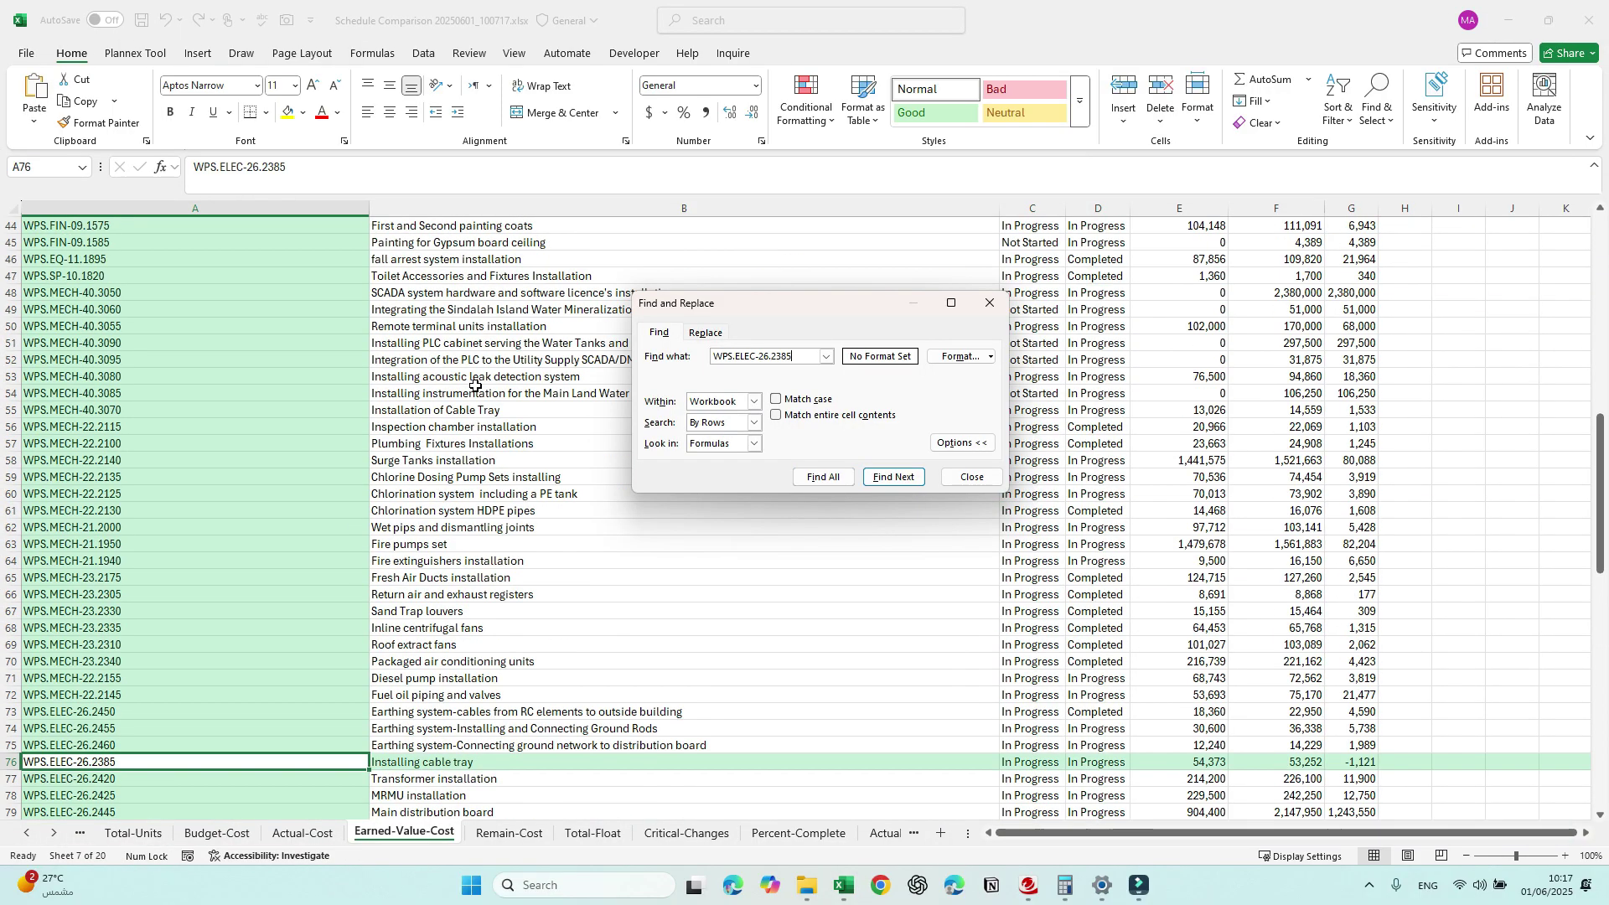
{"action": "key", "text": "Return"}
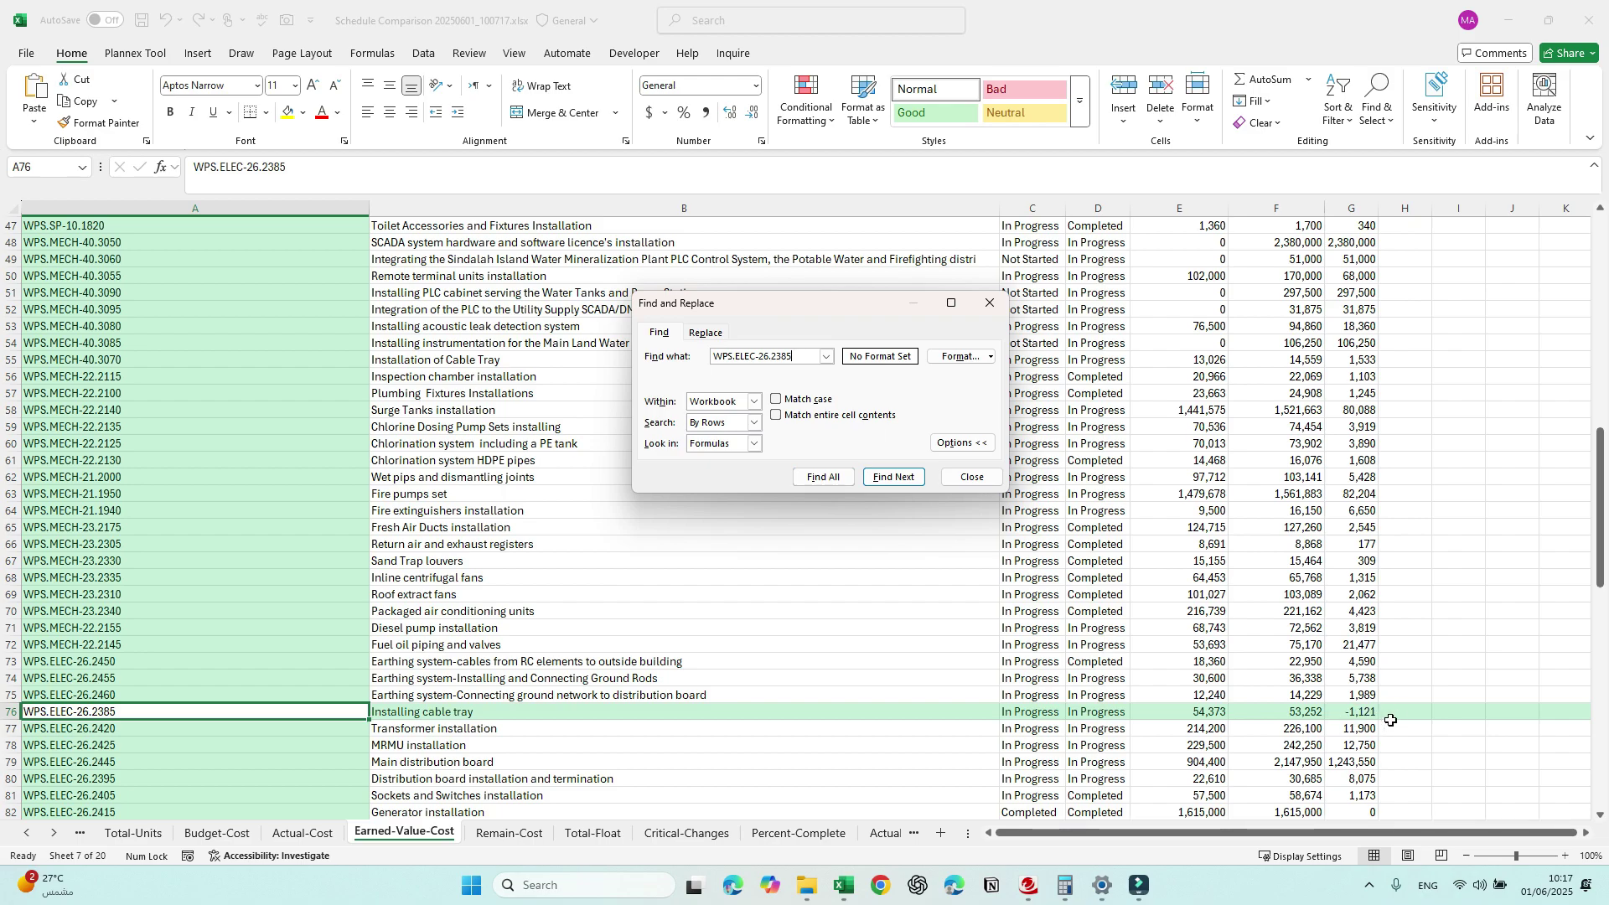
{"action": "left_click", "coordinate": [893, 477]}
{"action": "left_click", "coordinate": [894, 477]}
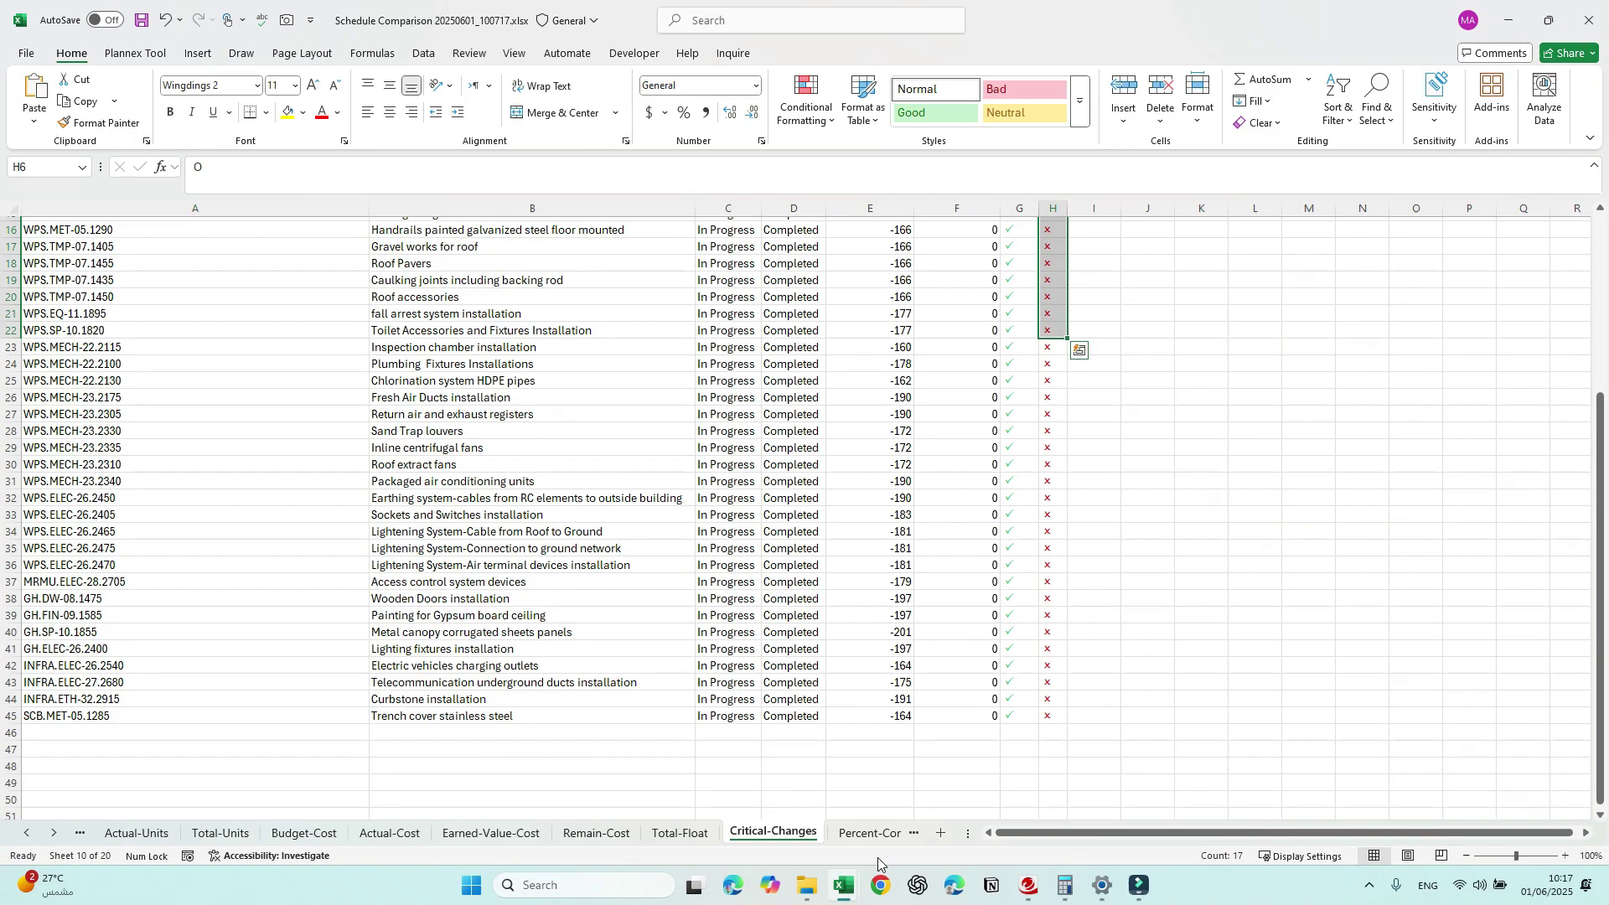
Step: Return to the Percent-Complete sheet and reset the Variance (%) filter to show all values
{"action": "left_click", "coordinate": [869, 833]}
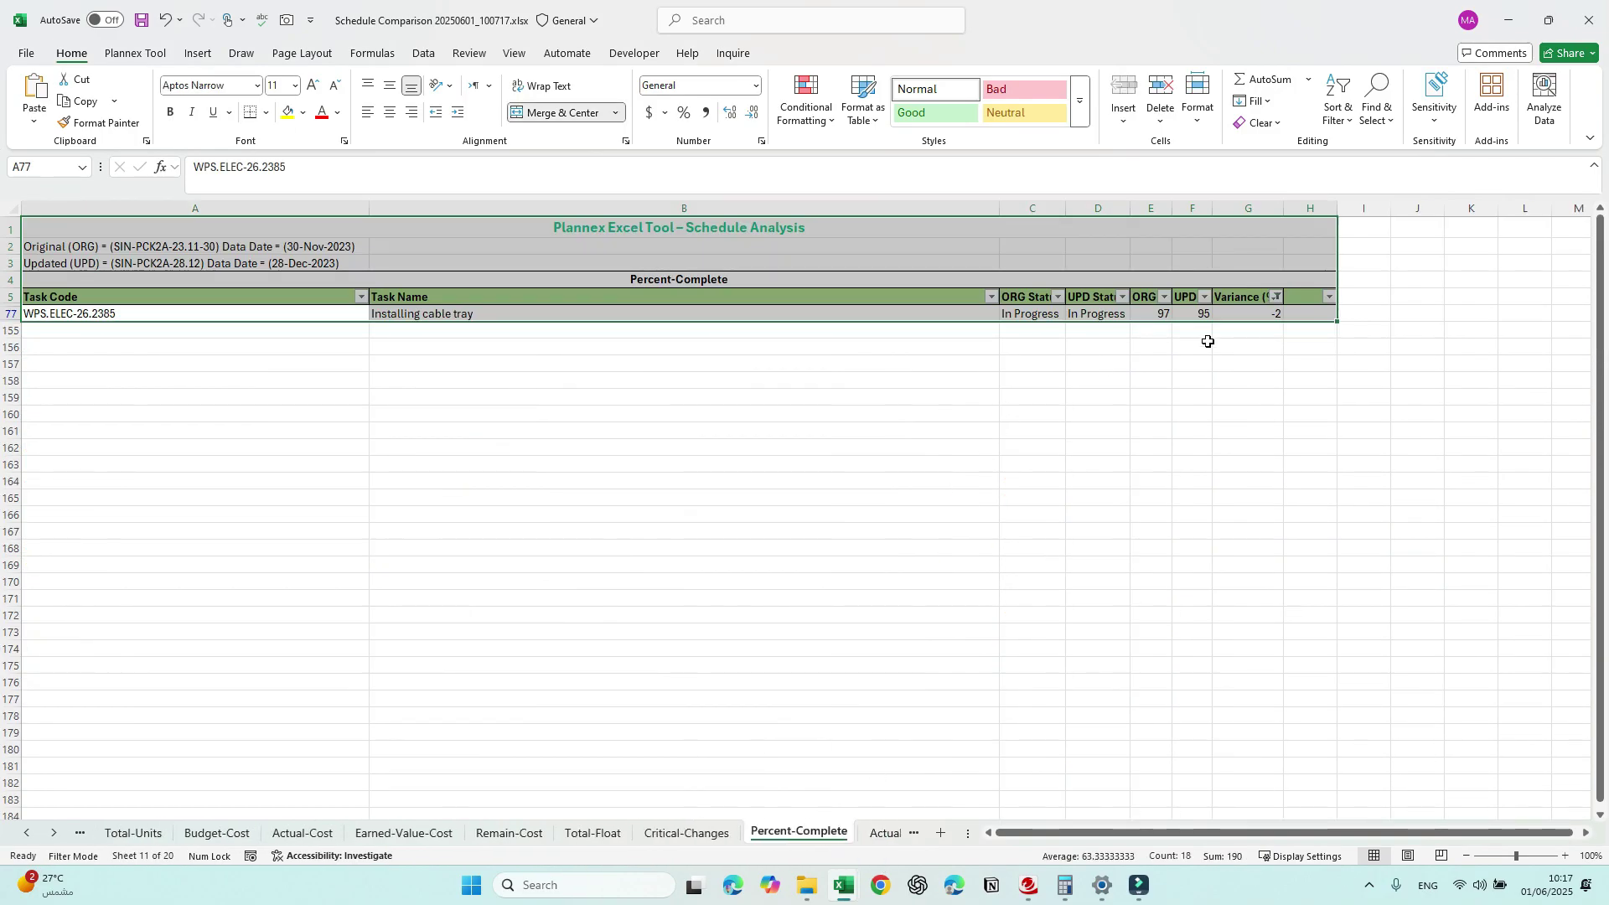
{"action": "left_click", "coordinate": [1251, 377]}
{"action": "left_click", "coordinate": [1251, 313]}
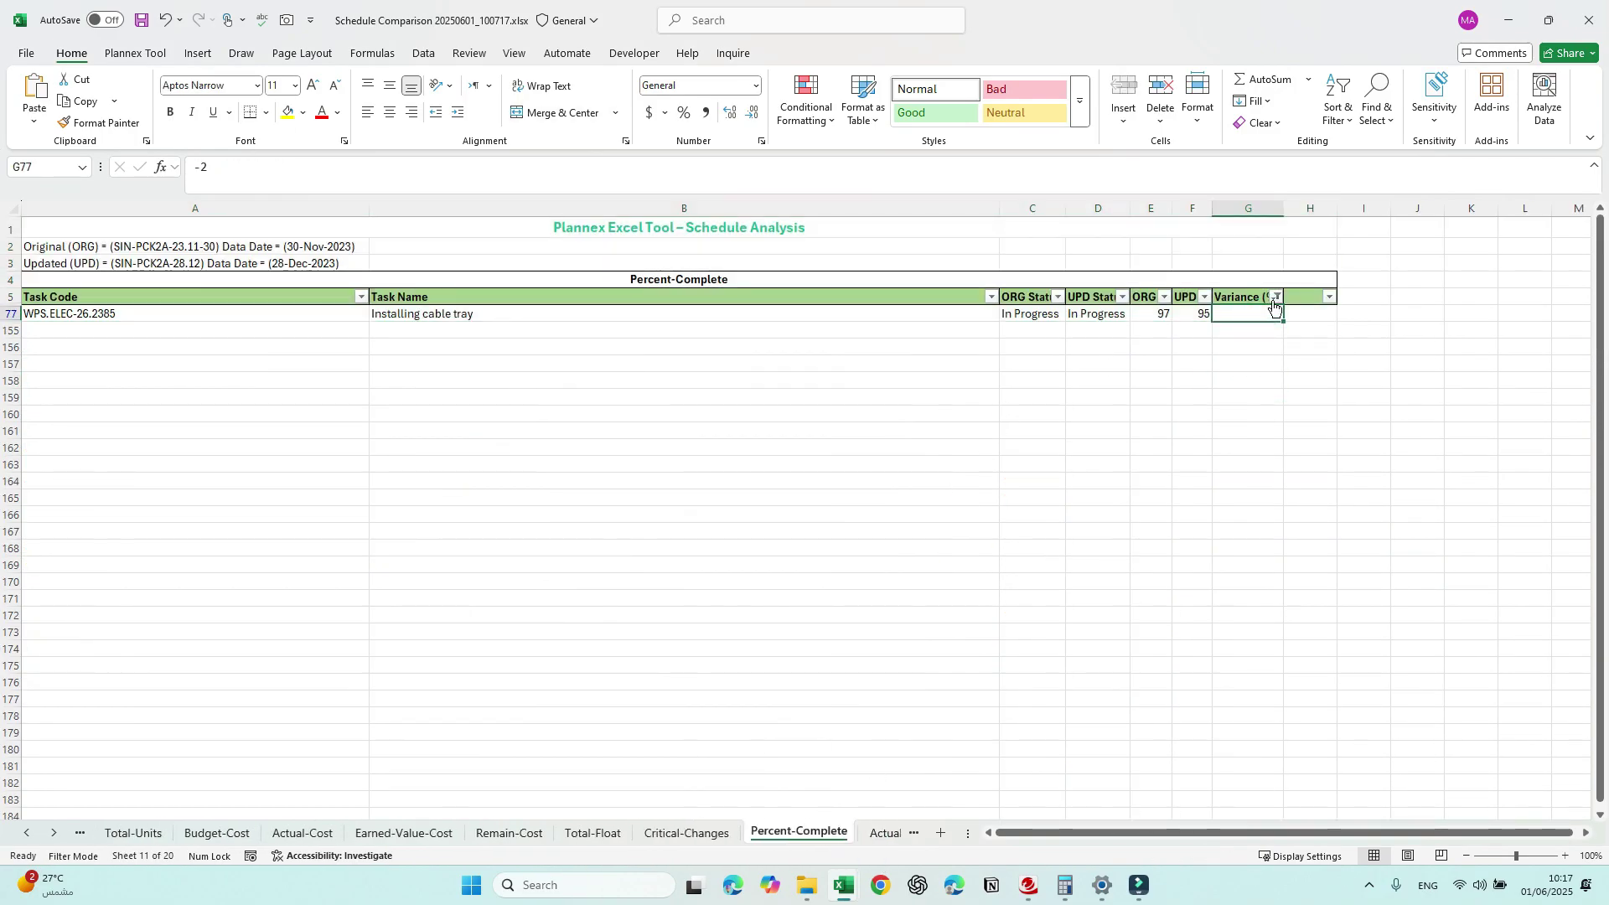
{"action": "left_click", "coordinate": [1275, 297]}
{"action": "left_click", "coordinate": [1132, 517]}
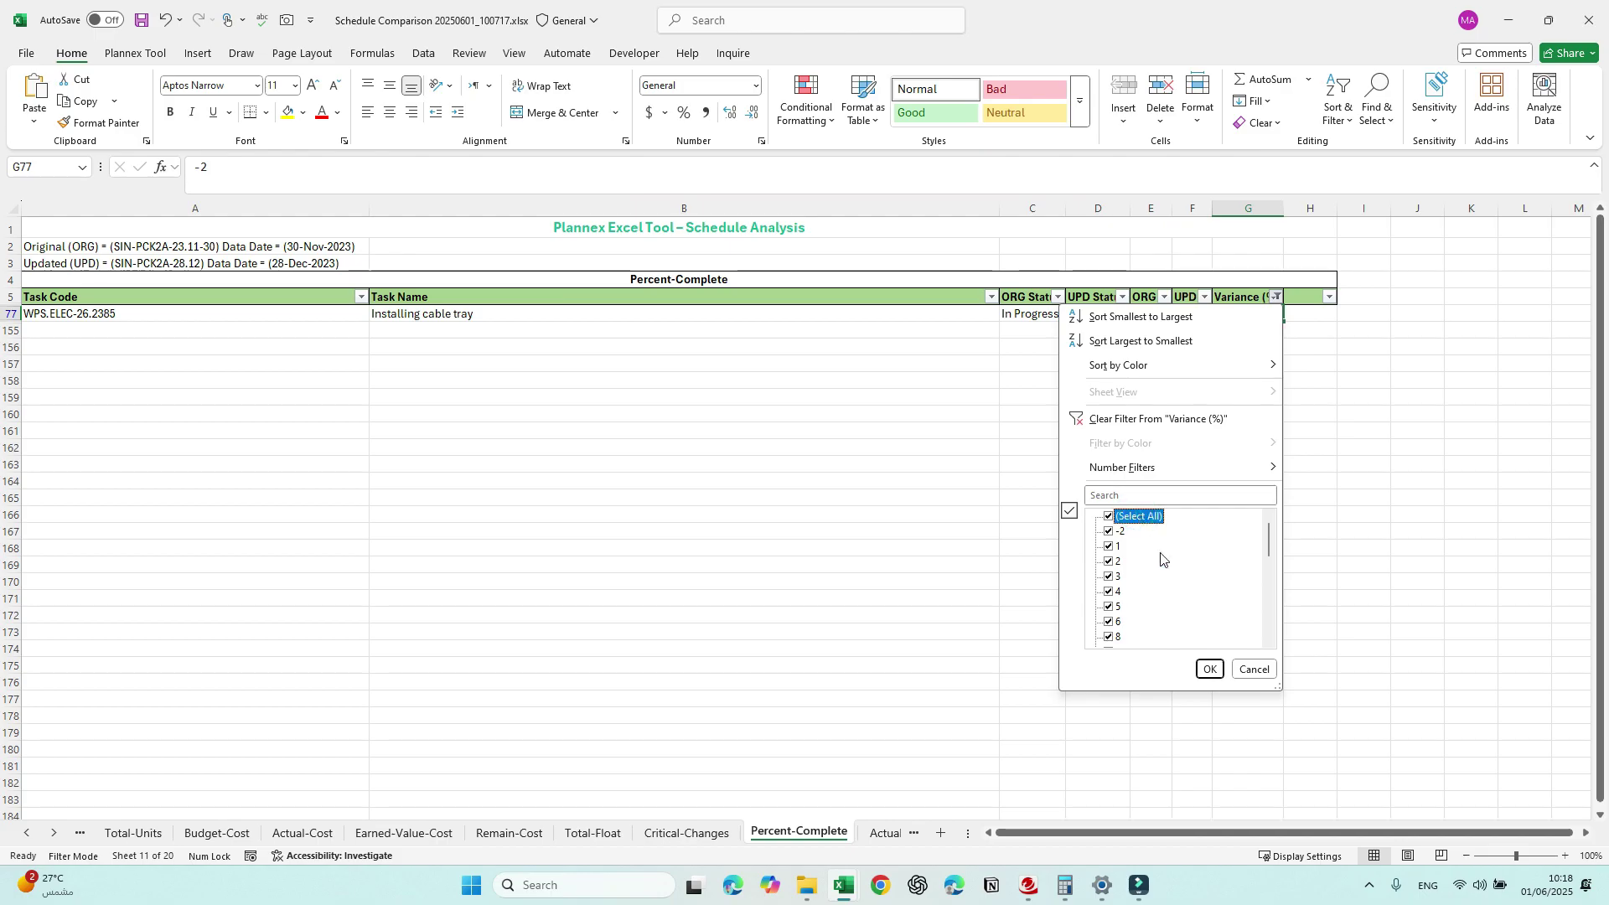
{"action": "left_click", "coordinate": [1210, 669]}
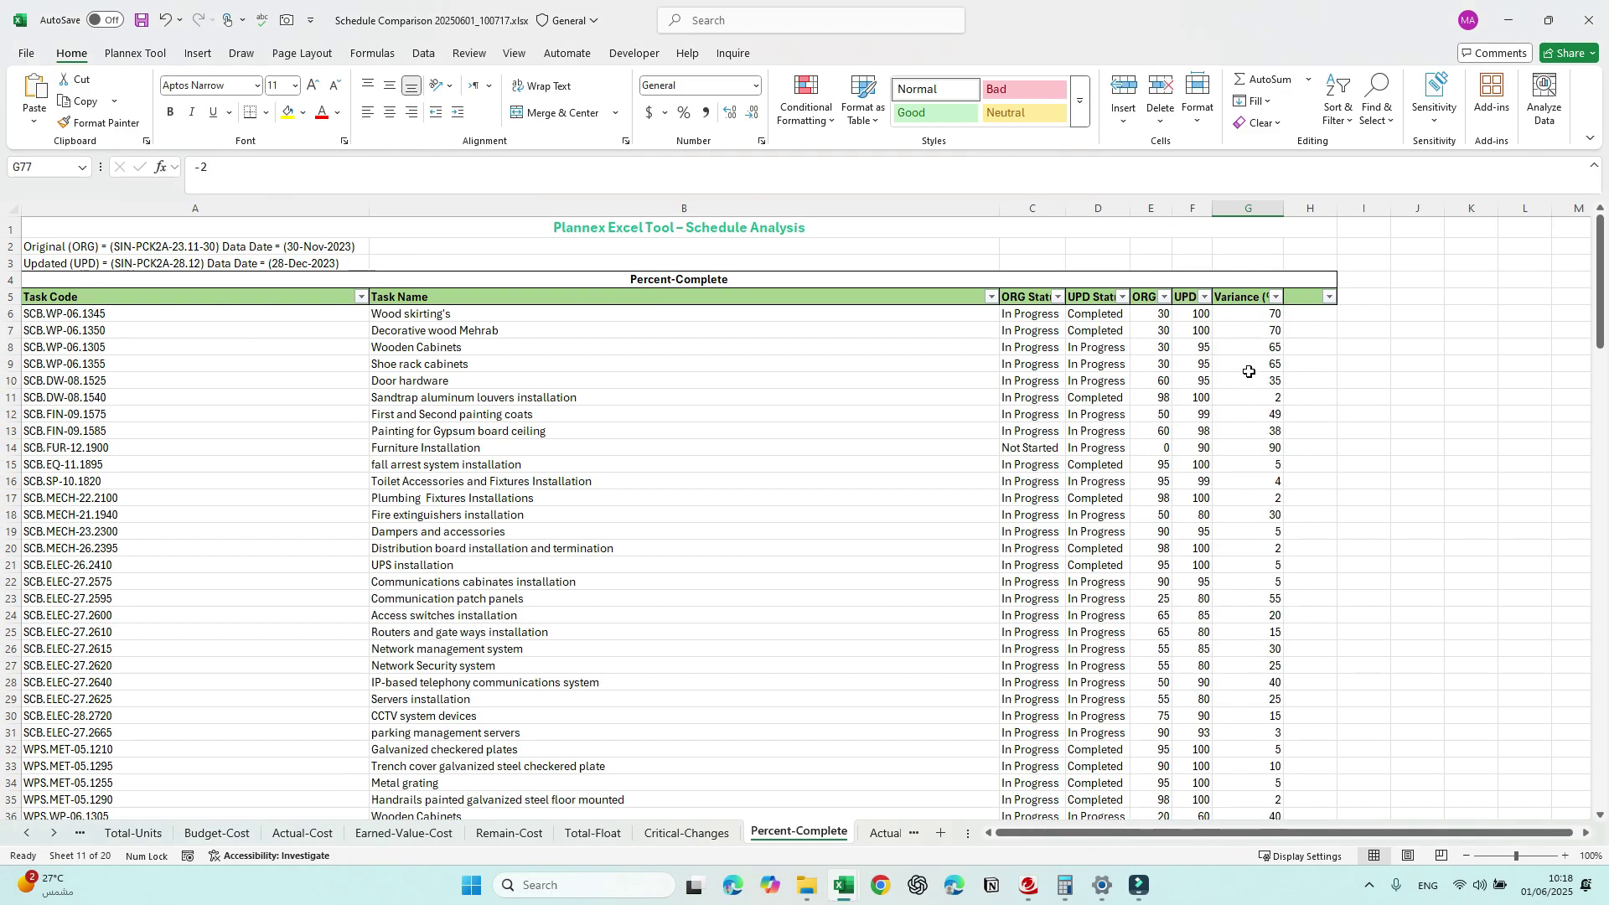
Step: Narrow the Task Name and Task Code columns on the Percent-Complete sheet and select the codes and names in A6:B28
{"action": "left_click", "coordinate": [1191, 400]}
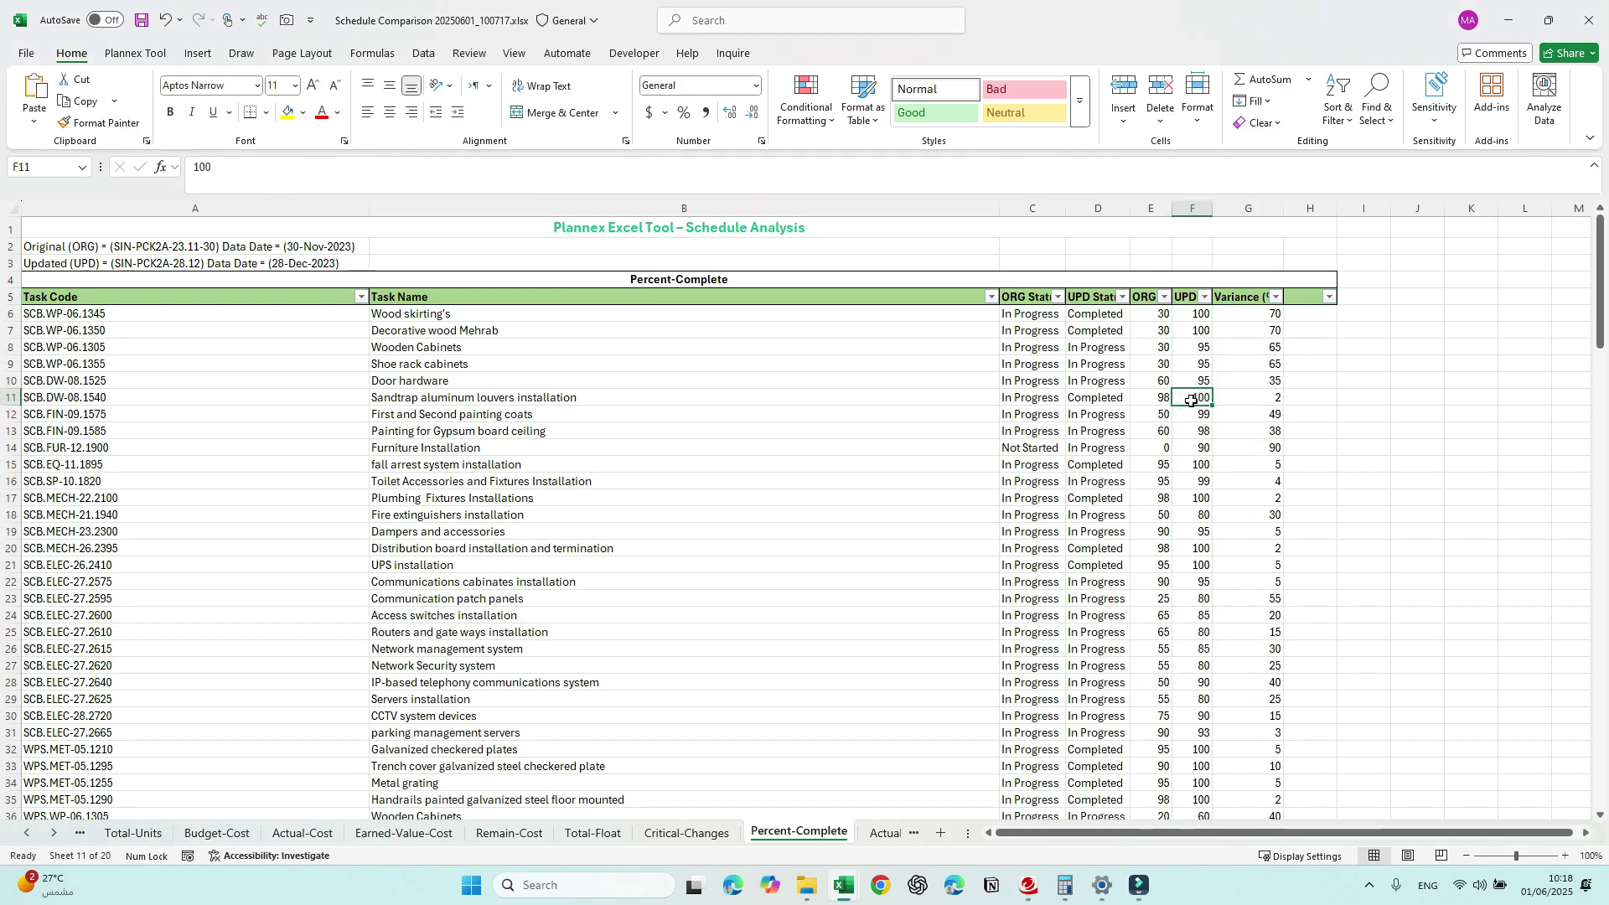
{"action": "left_click_drag", "start_coordinate": [1001, 209], "coordinate": [804, 209]}
{"action": "left_click_drag", "start_coordinate": [369, 208], "coordinate": [236, 210]}
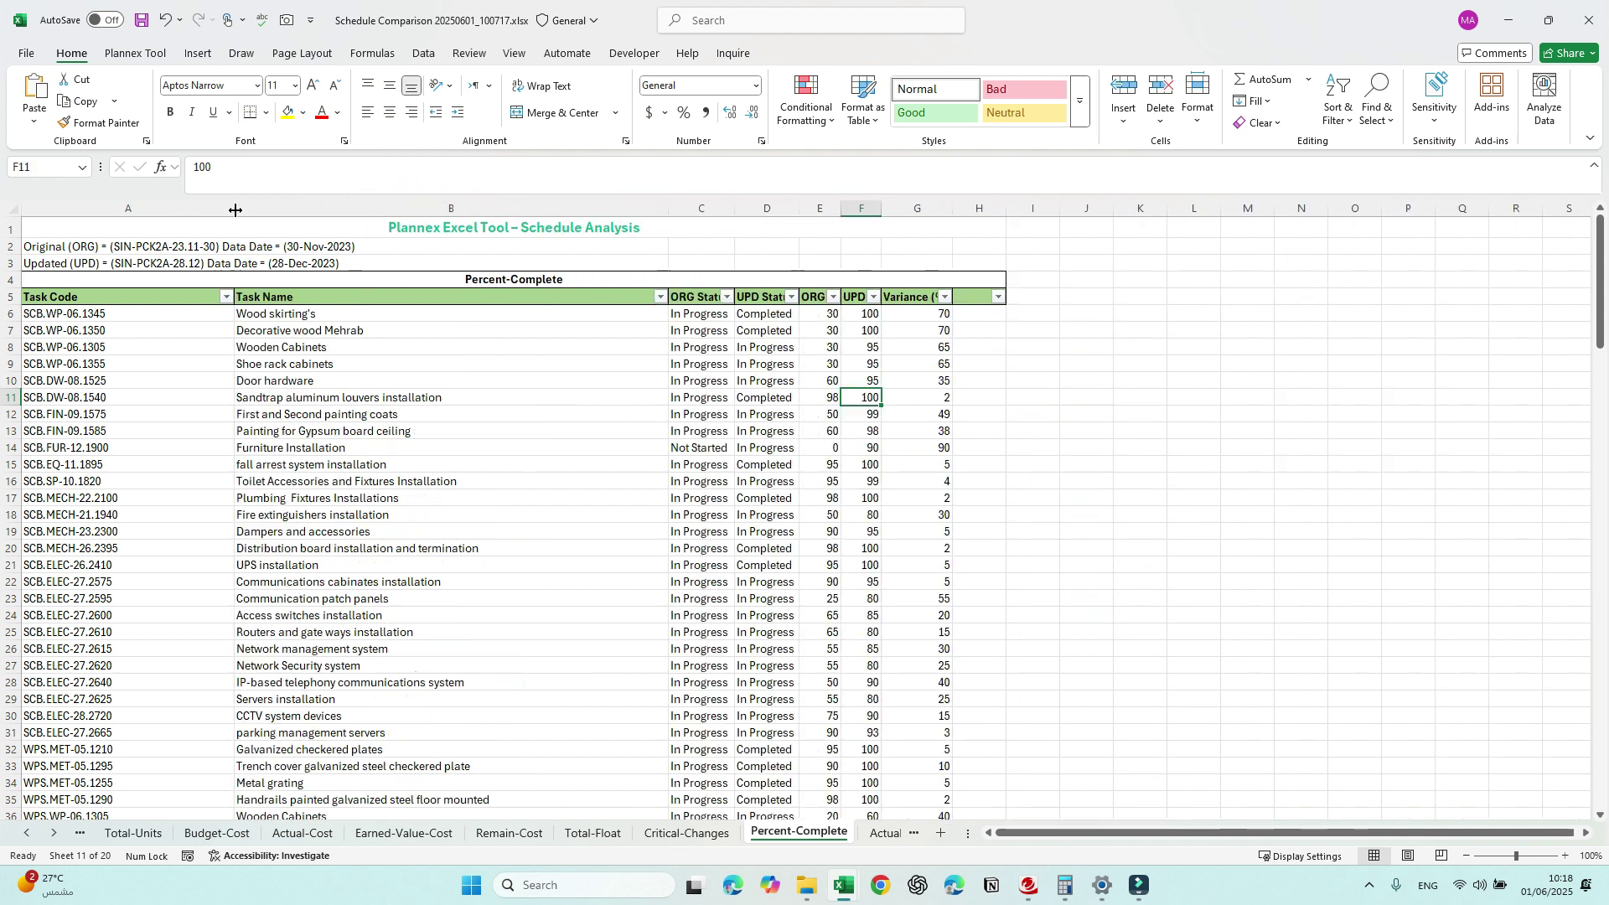
{"action": "left_click_drag", "start_coordinate": [666, 209], "coordinate": [585, 209]}
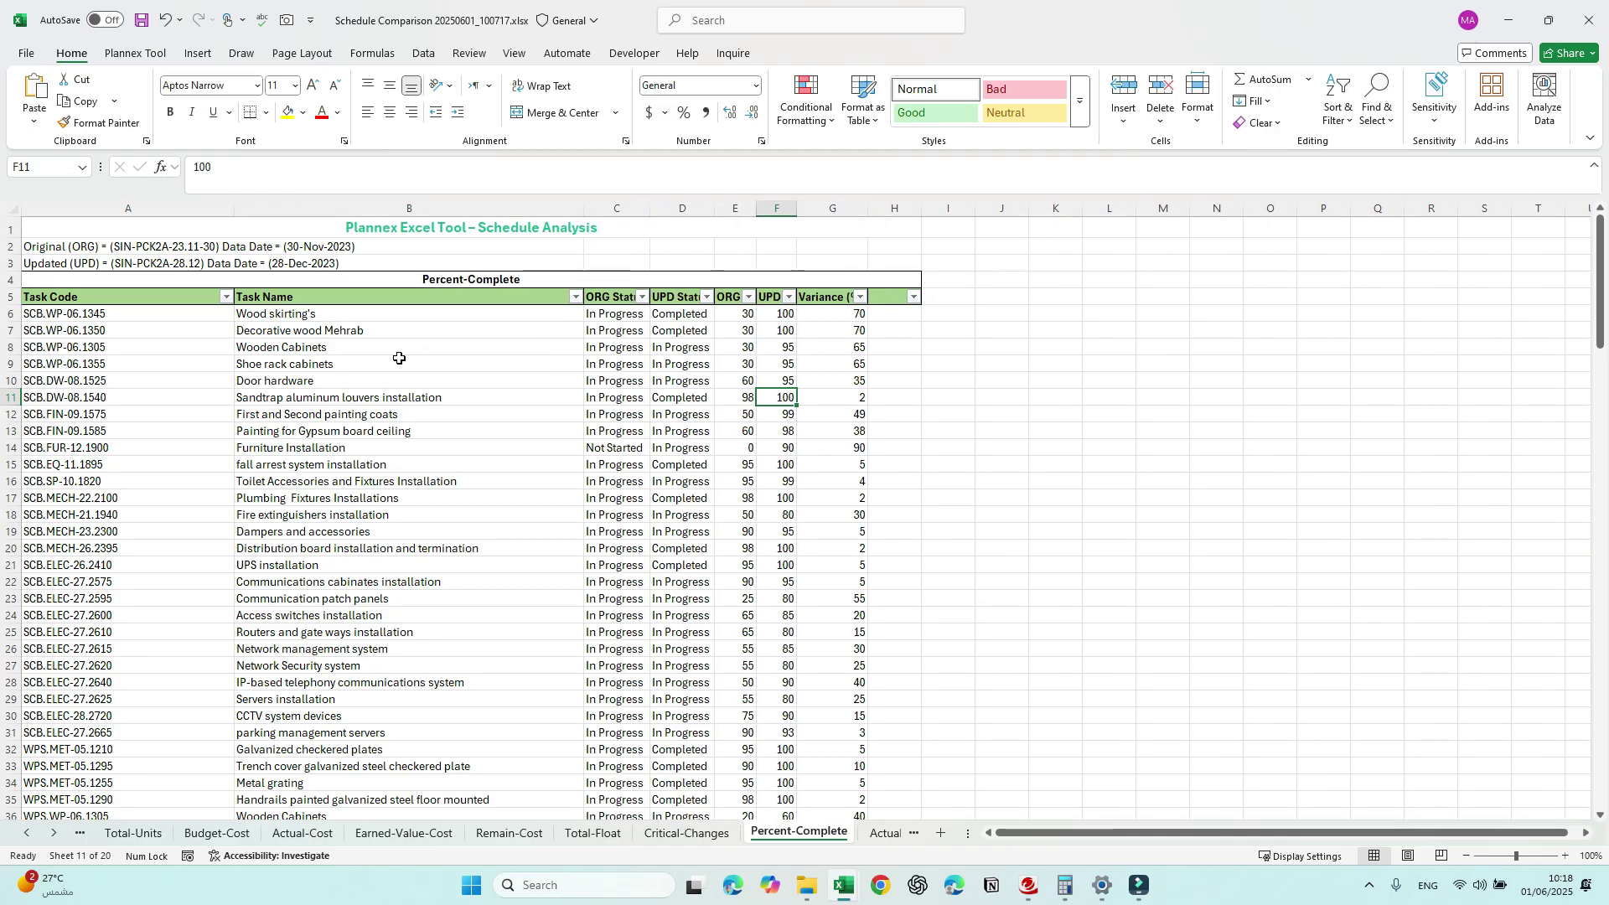
{"action": "left_click_drag", "start_coordinate": [166, 321], "coordinate": [545, 684]}
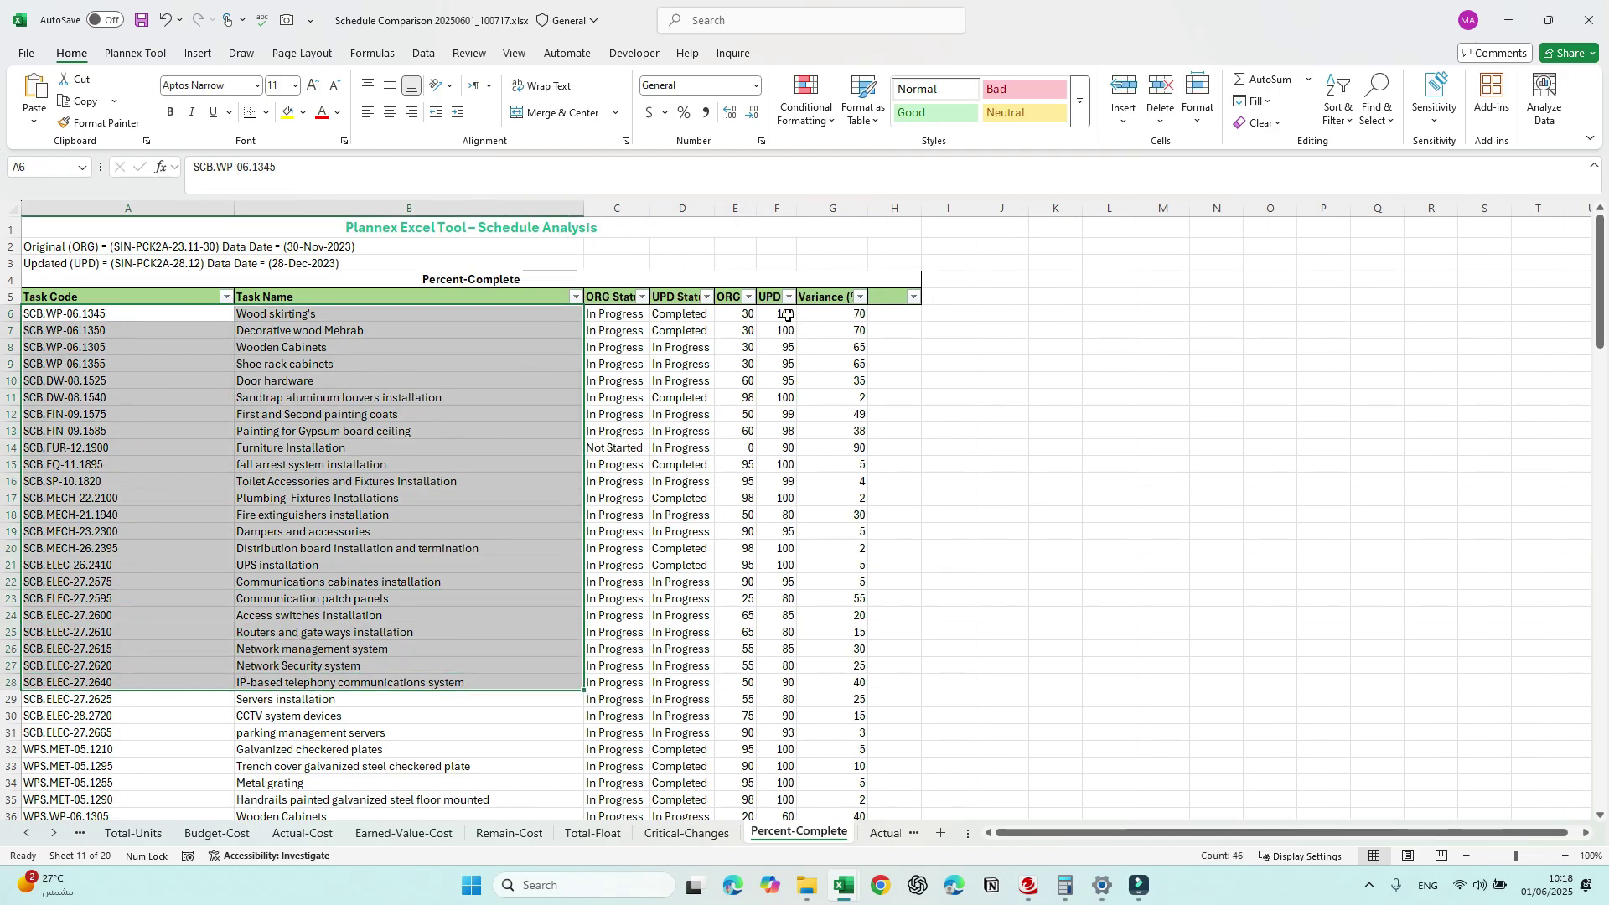
Step: Filter UPD Status on the Percent-Complete sheet to In Progress and select the Variance (%) values in G8:G41
{"action": "left_click", "coordinate": [410, 318]}
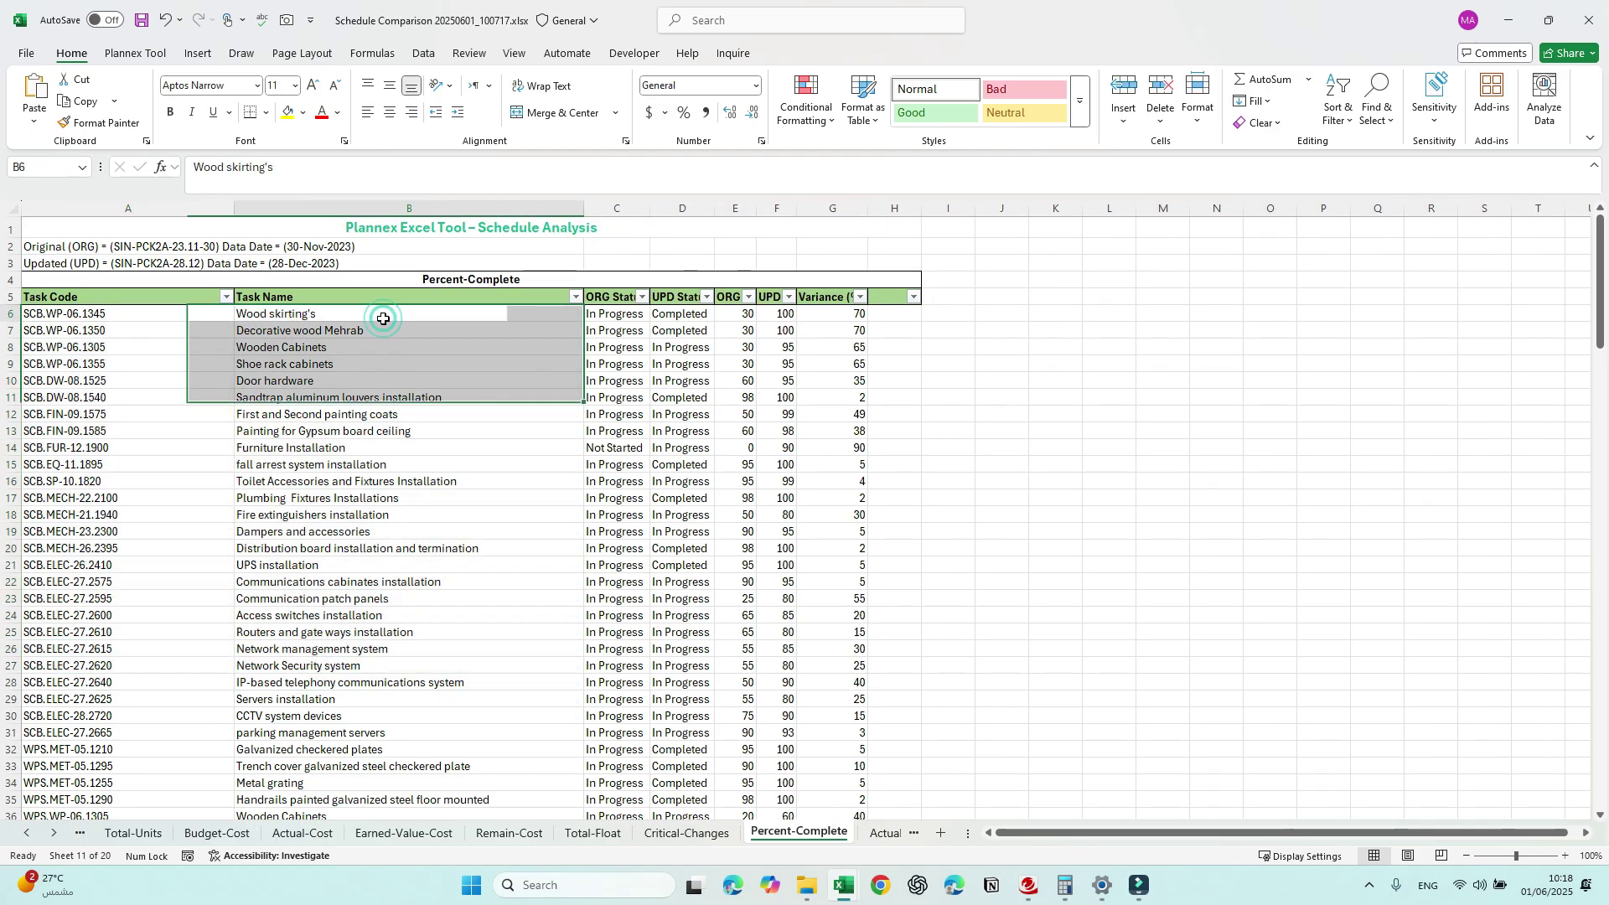
{"action": "left_click_drag", "start_coordinate": [843, 319], "coordinate": [851, 682]}
{"action": "left_click_drag", "start_coordinate": [679, 316], "coordinate": [683, 518]}
{"action": "left_click", "coordinate": [706, 297]}
{"action": "left_click", "coordinate": [569, 517]}
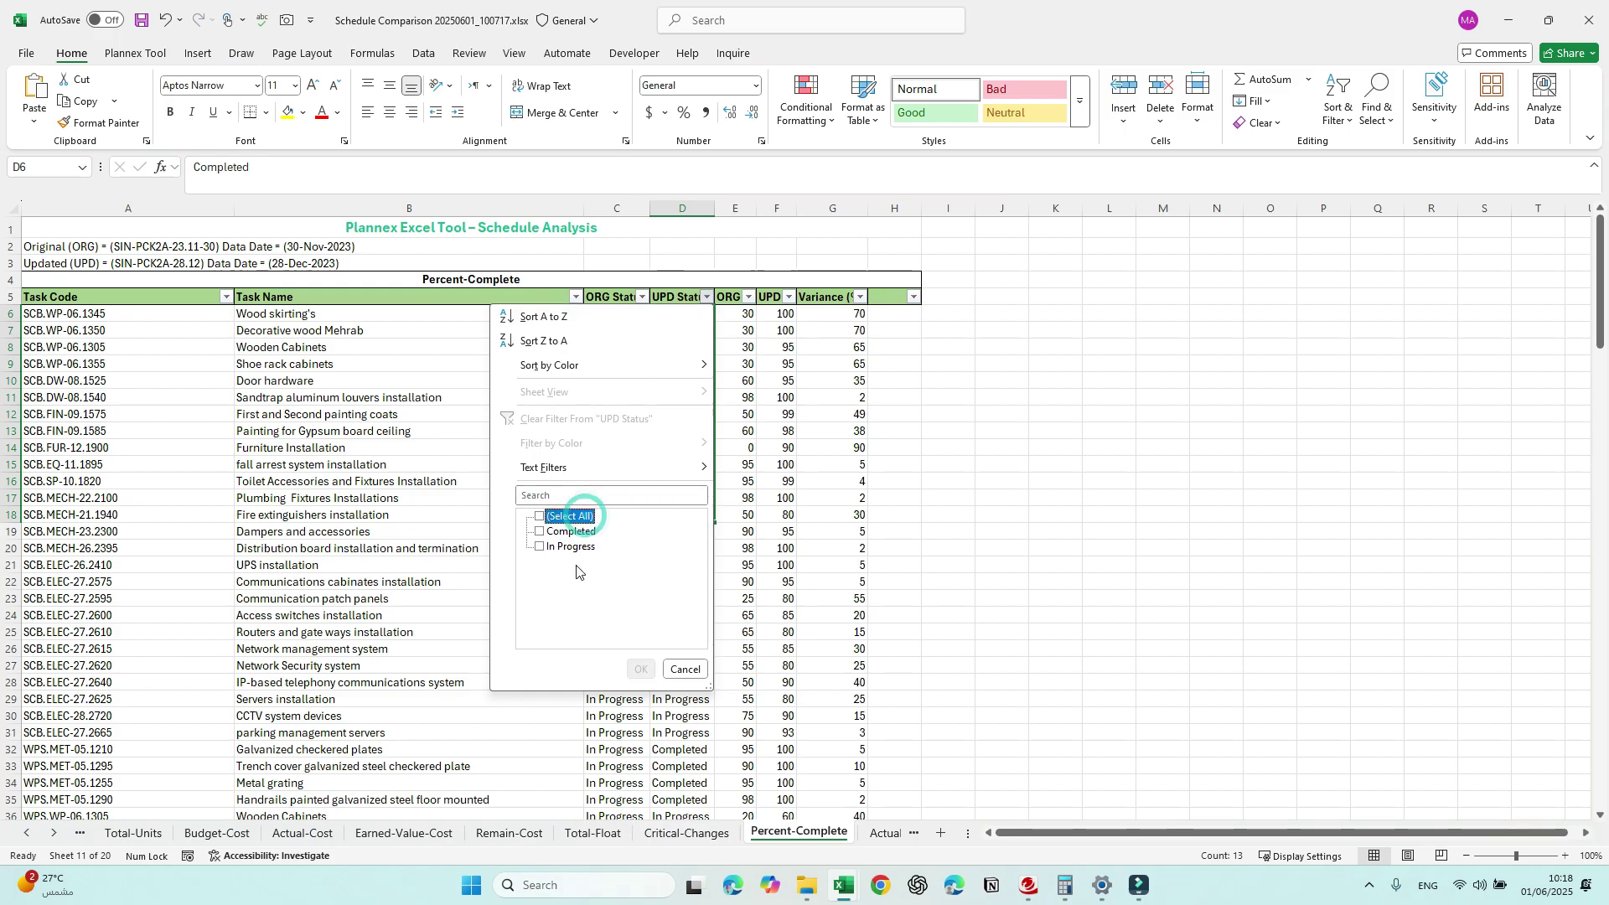
{"action": "left_click", "coordinate": [570, 546]}
{"action": "left_click", "coordinate": [640, 669]}
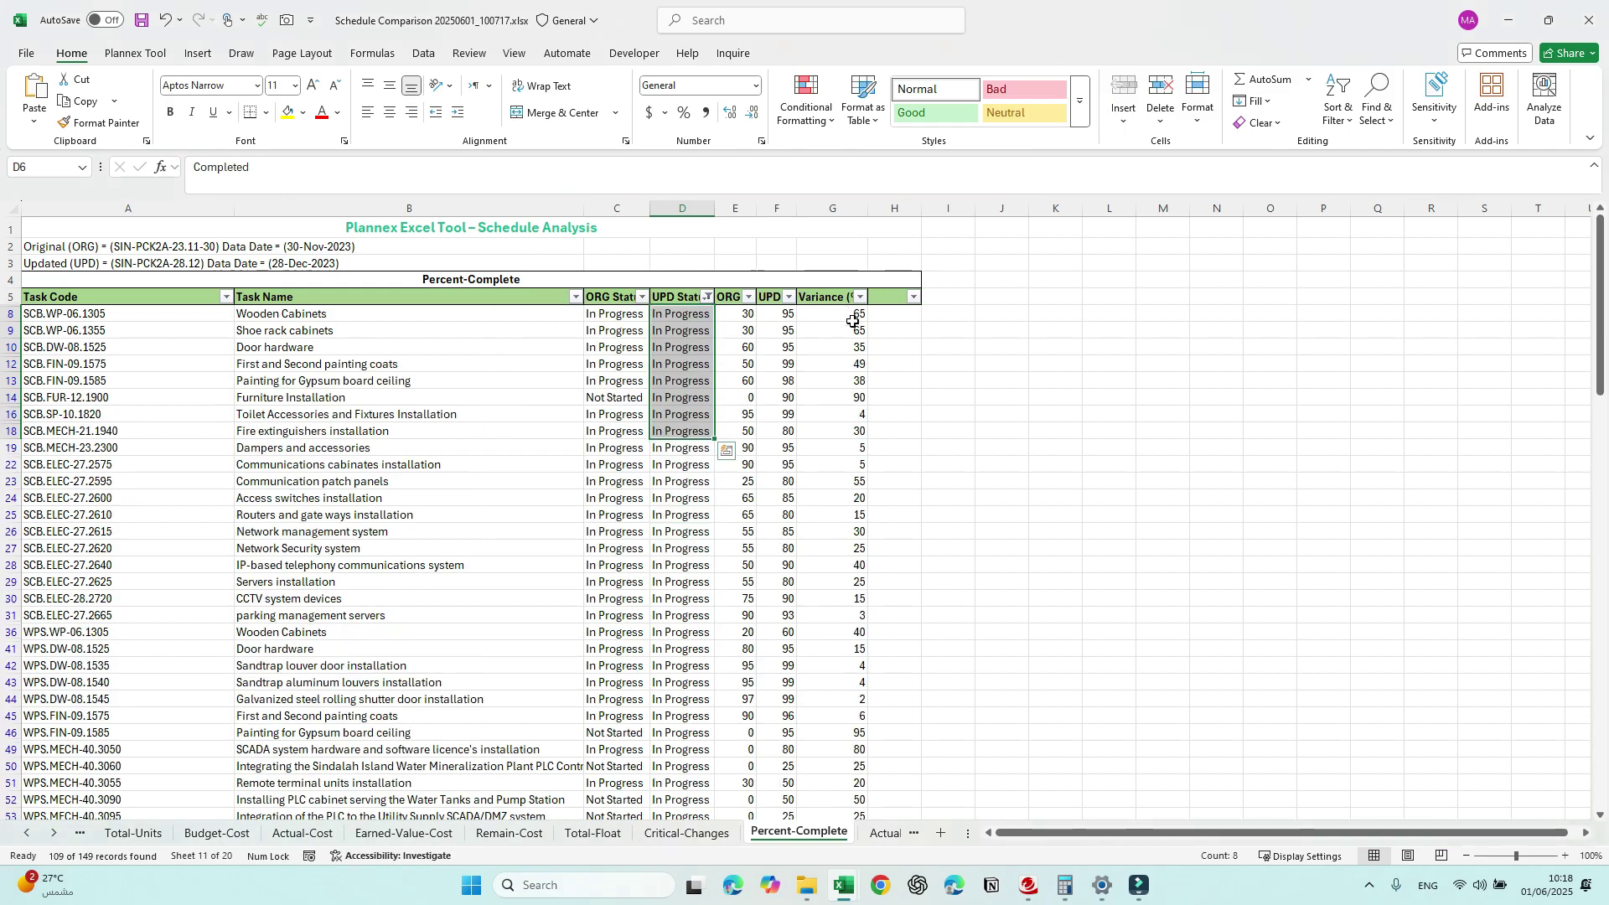
{"action": "left_click_drag", "start_coordinate": [822, 315], "coordinate": [820, 652]}
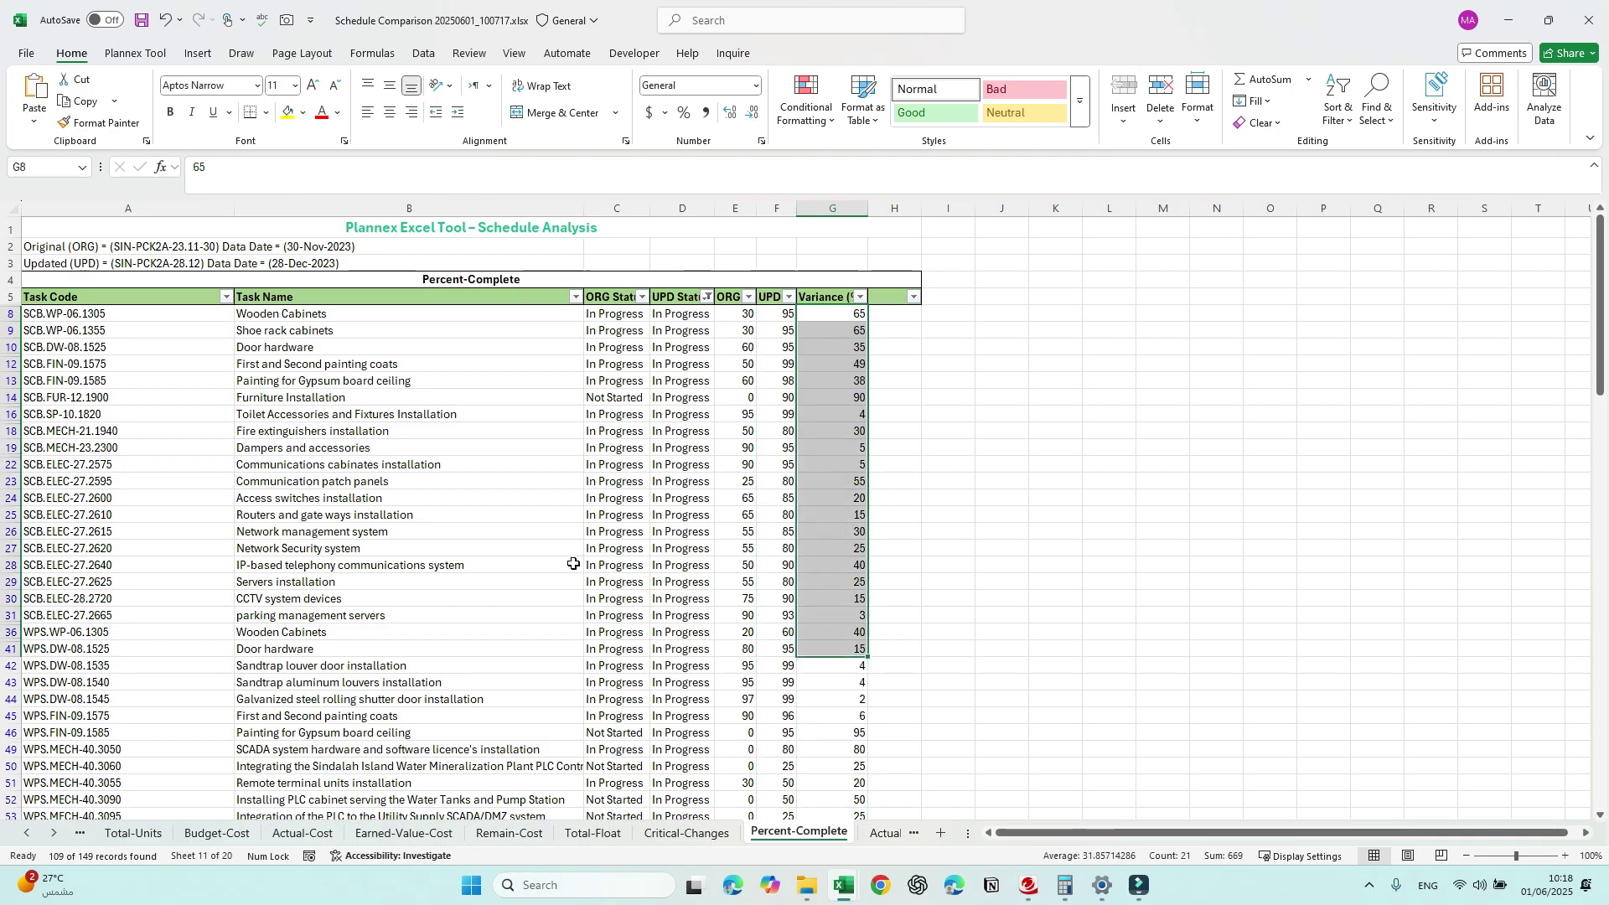
Step: On the Actual Finish Date sheet, add filters to the header row and auto-fit the ORG Actual Finish column
{"action": "key", "text": "ctrl+Page_Down"}
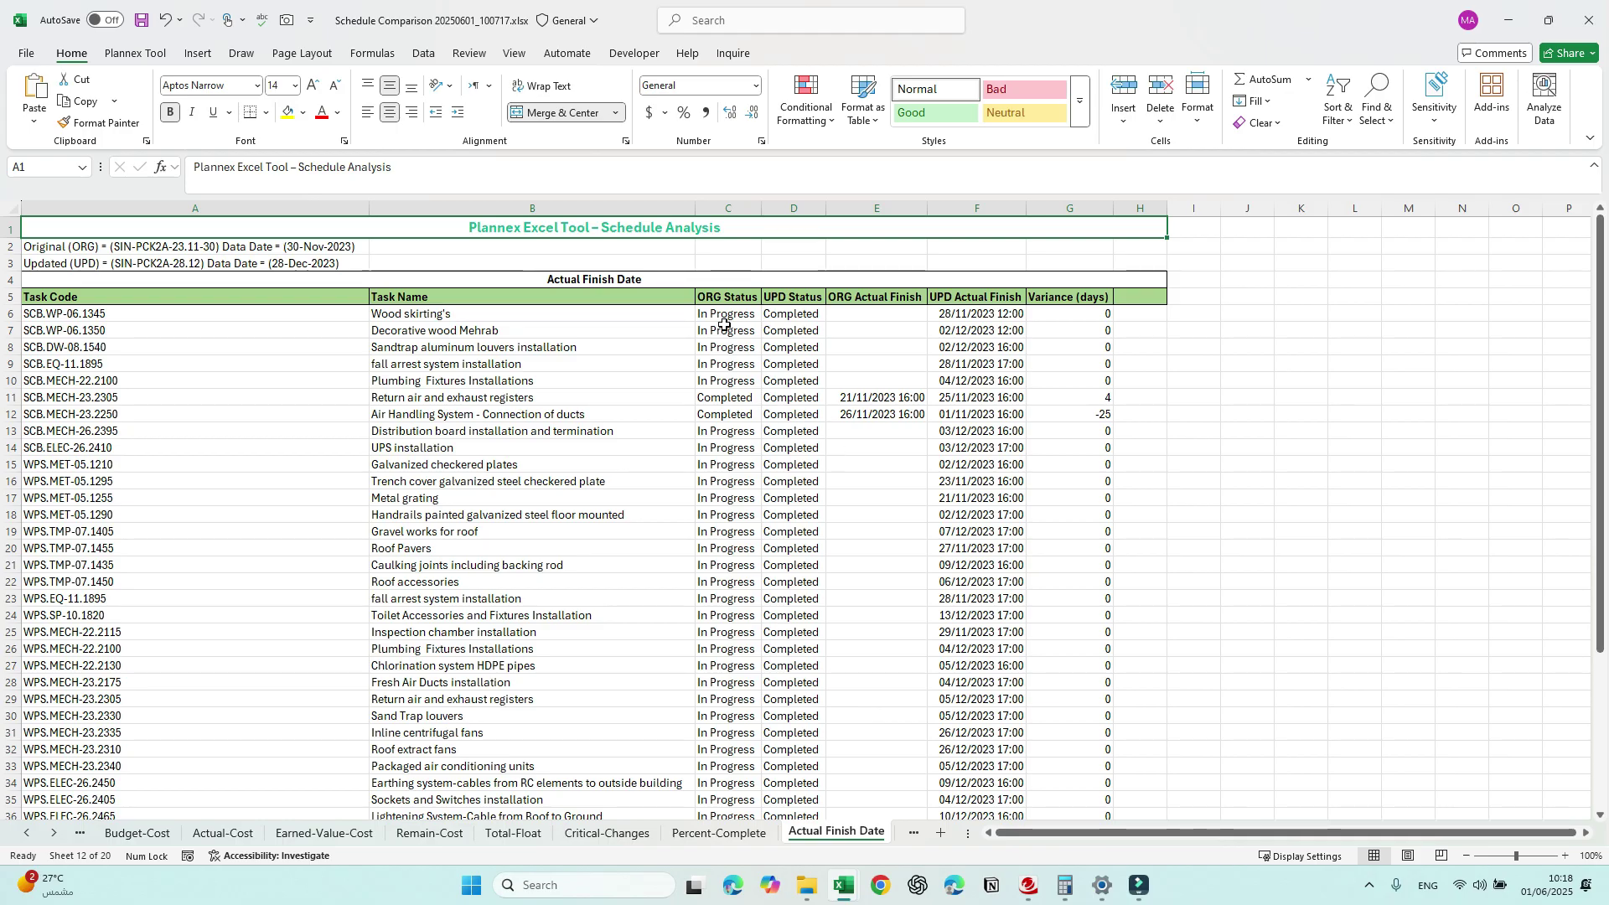
{"action": "left_click", "coordinate": [10, 297]}
{"action": "key", "text": "ctrl+shift+l"}
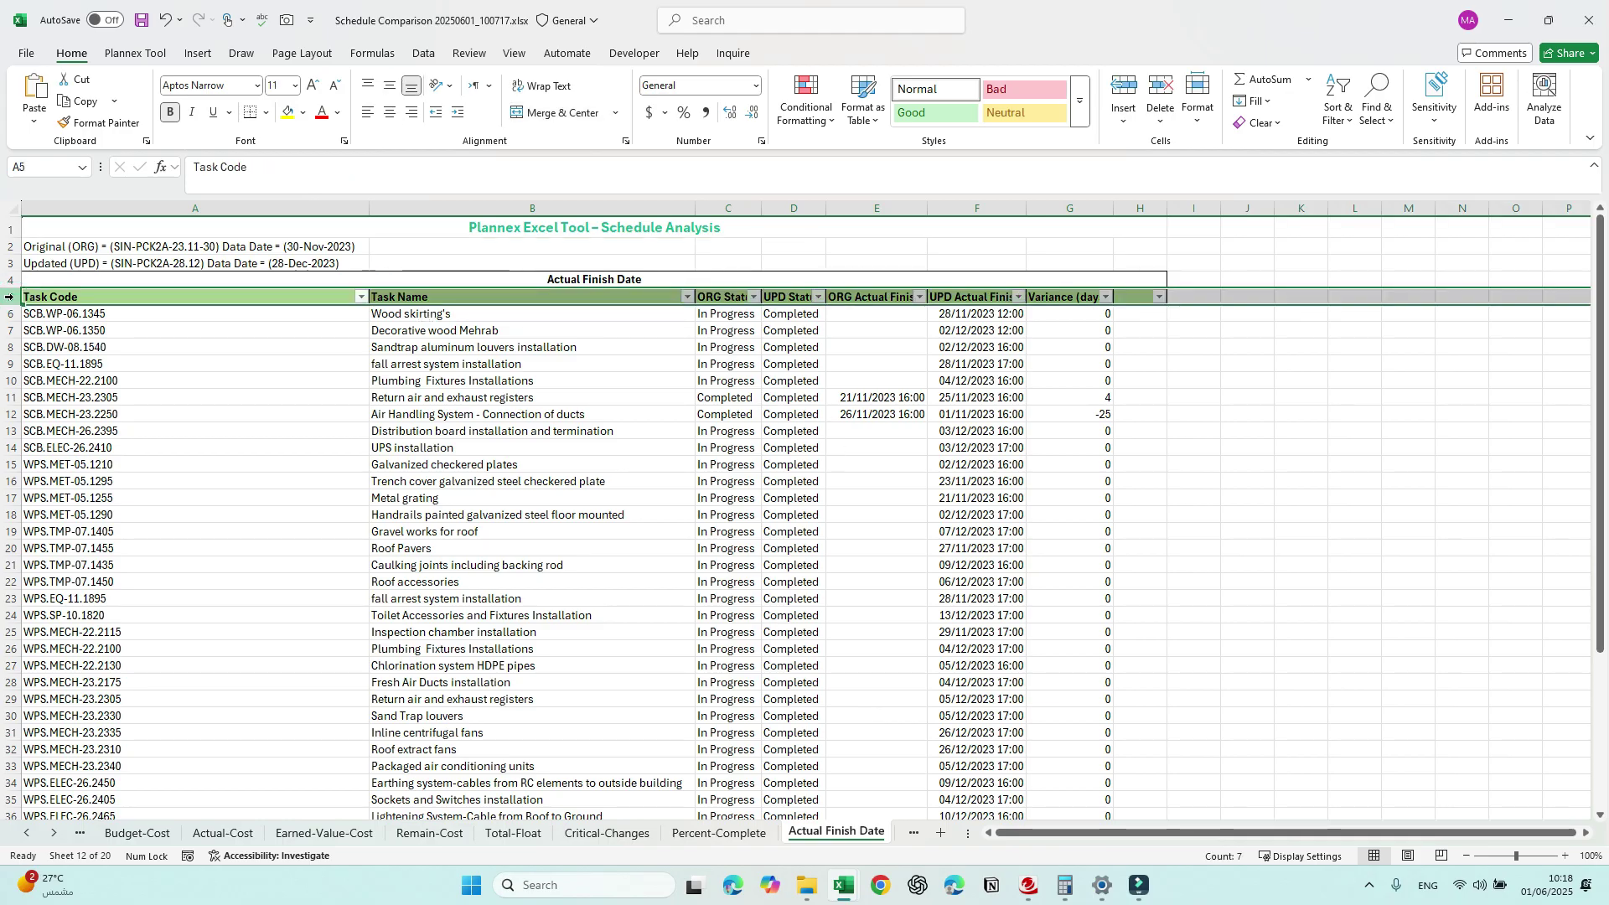
{"action": "double_click", "coordinate": [927, 208]}
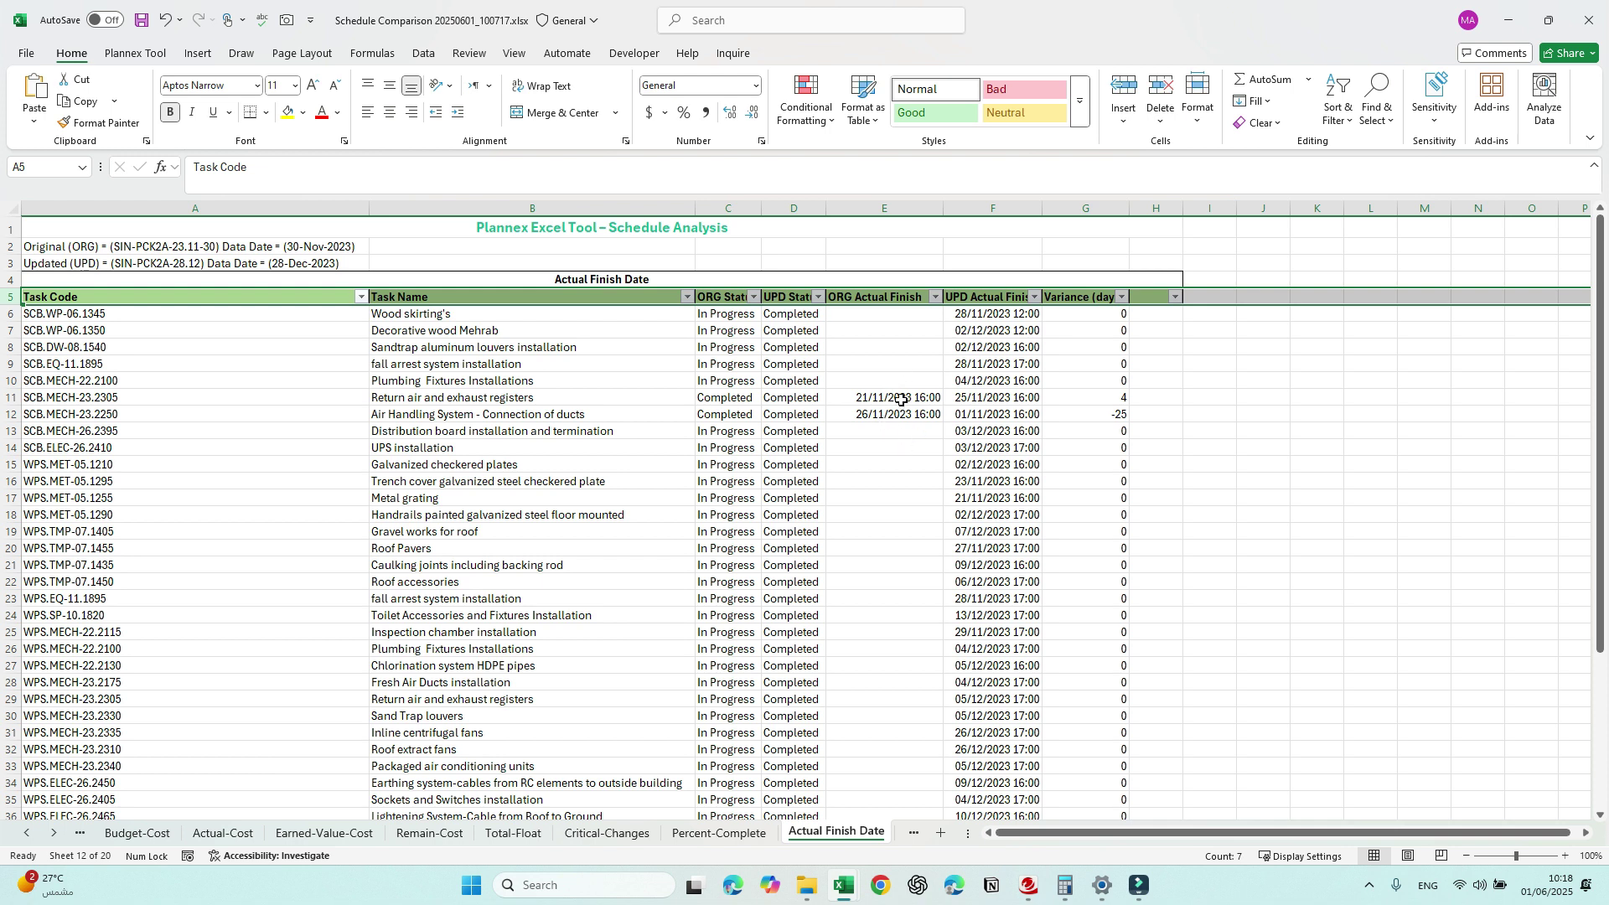
Step: Compare the original and updated actual finish dates of SCB.MECH-23.2305 and SCB.MECH-23.2250, and examine the rest of the ORG Actual Finish column
{"action": "left_click_drag", "start_coordinate": [901, 400], "coordinate": [1031, 416]}
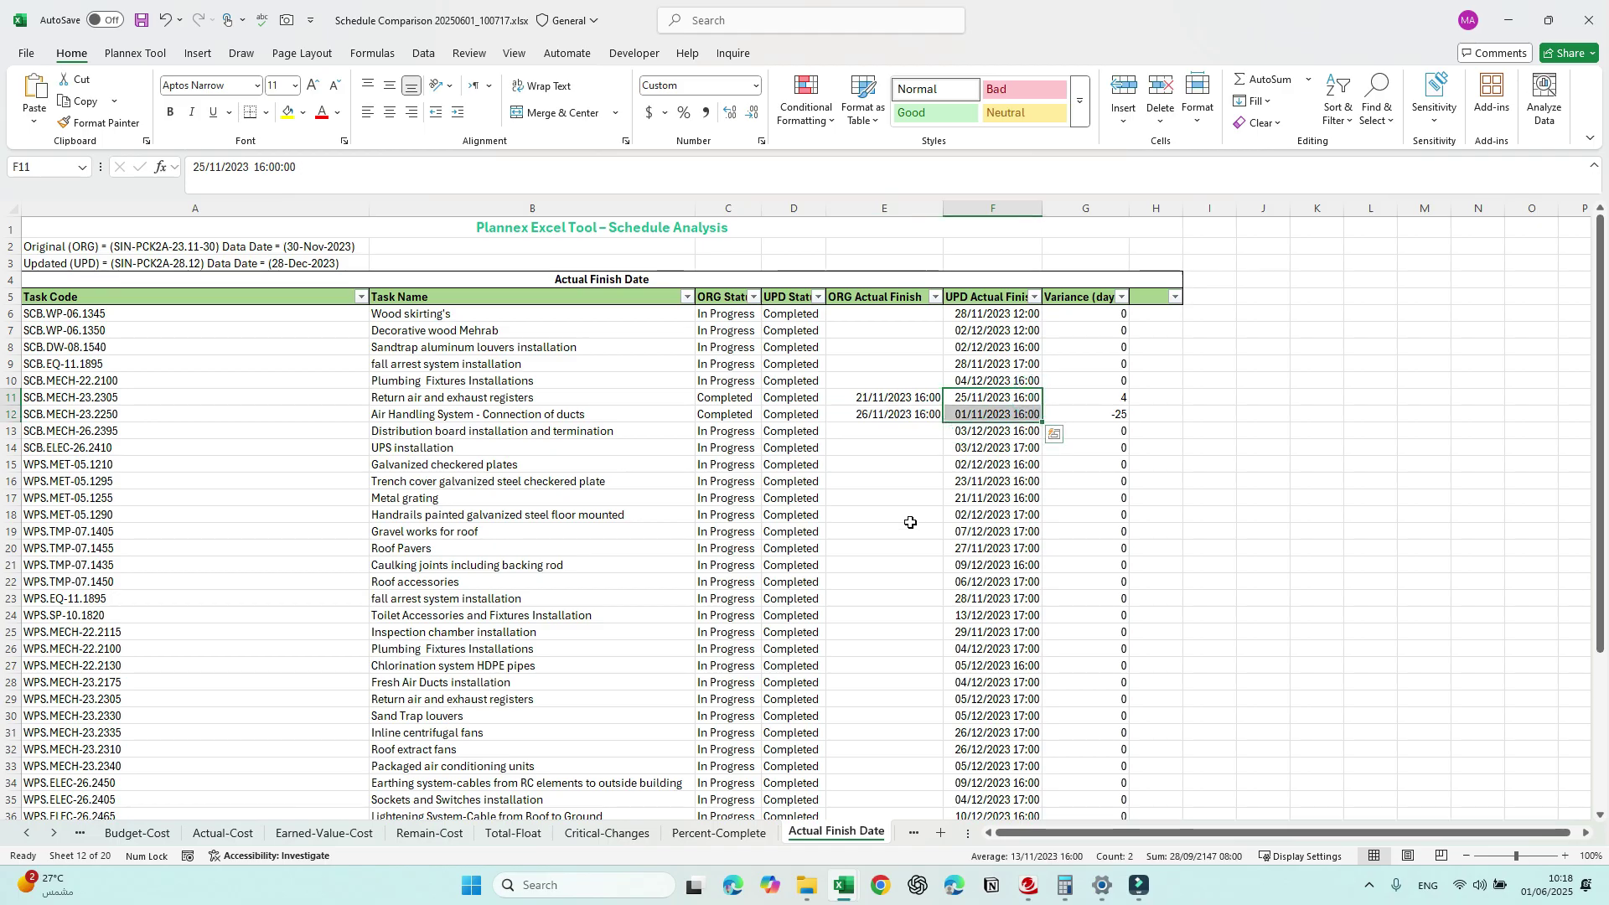
{"action": "left_click", "coordinate": [1202, 403]}
{"action": "left_click_drag", "start_coordinate": [1203, 407], "coordinate": [1207, 415]}
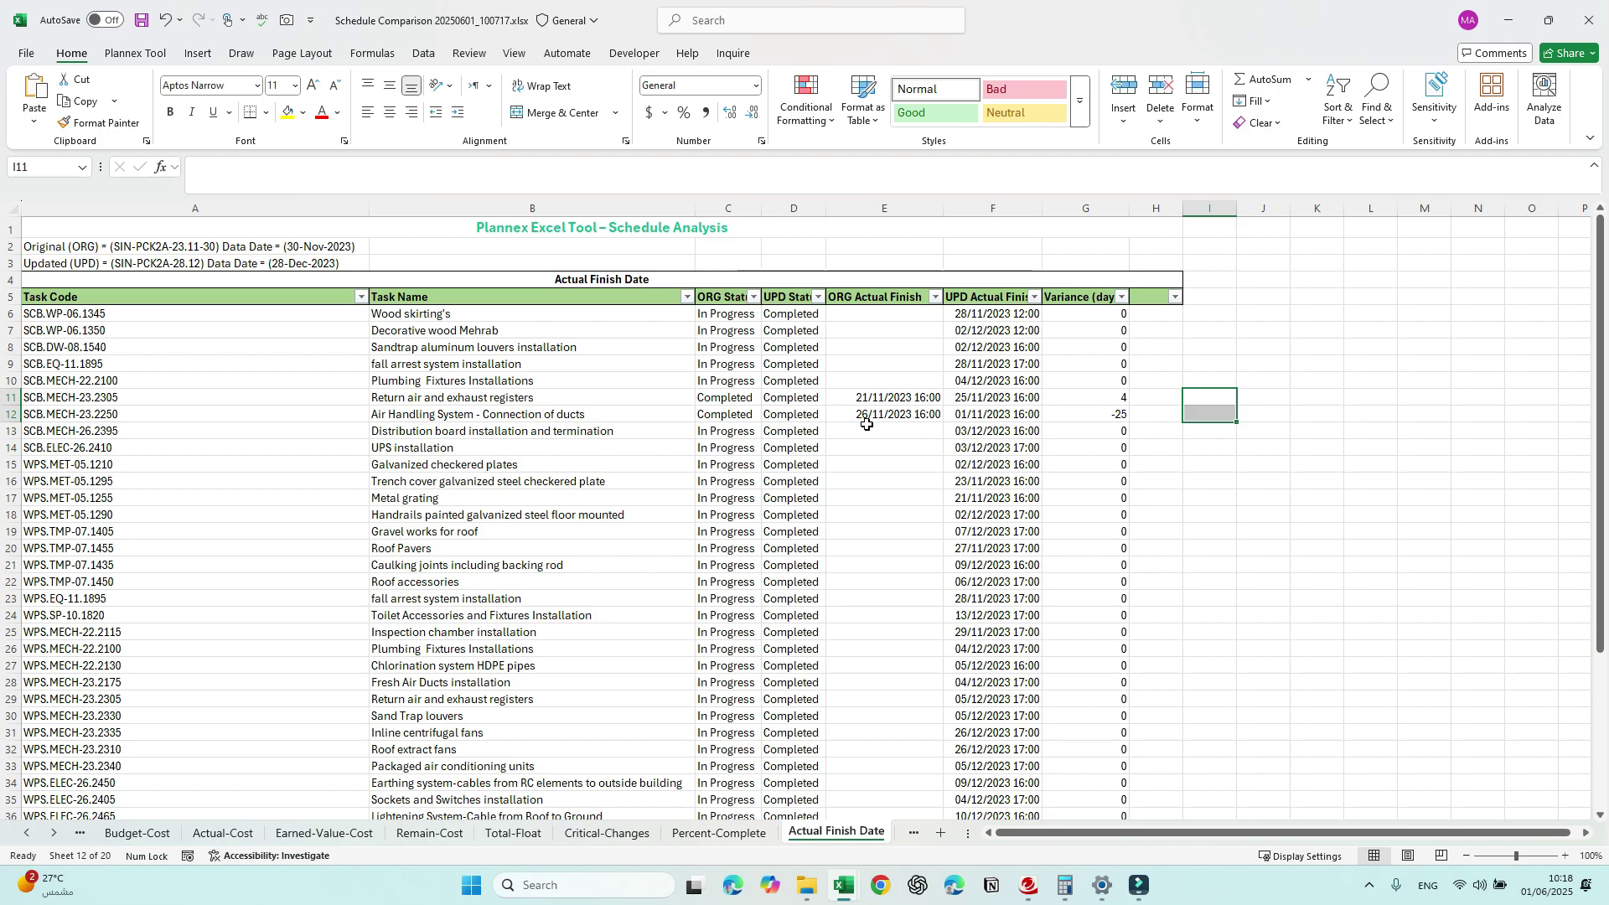
{"action": "left_click", "coordinate": [1019, 419]}
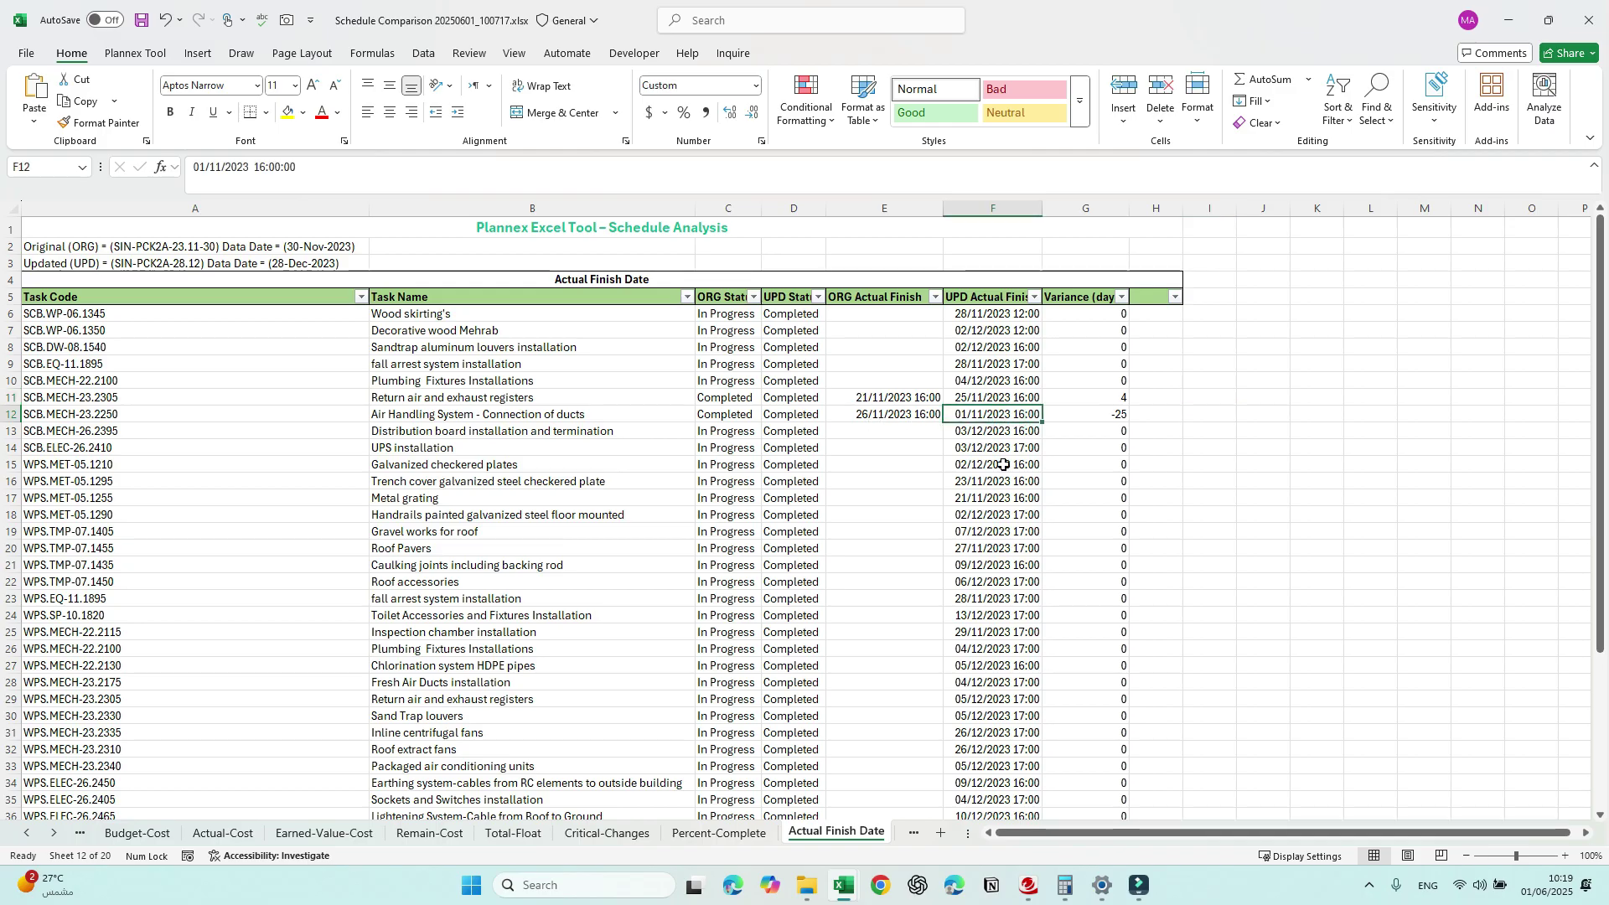
{"action": "scroll", "coordinate": [1003, 465], "scroll_direction": "down", "scroll_amount": 6}
{"action": "scroll", "coordinate": [1003, 465], "scroll_direction": "up", "scroll_amount": 6}
{"action": "left_click", "coordinate": [881, 328]}
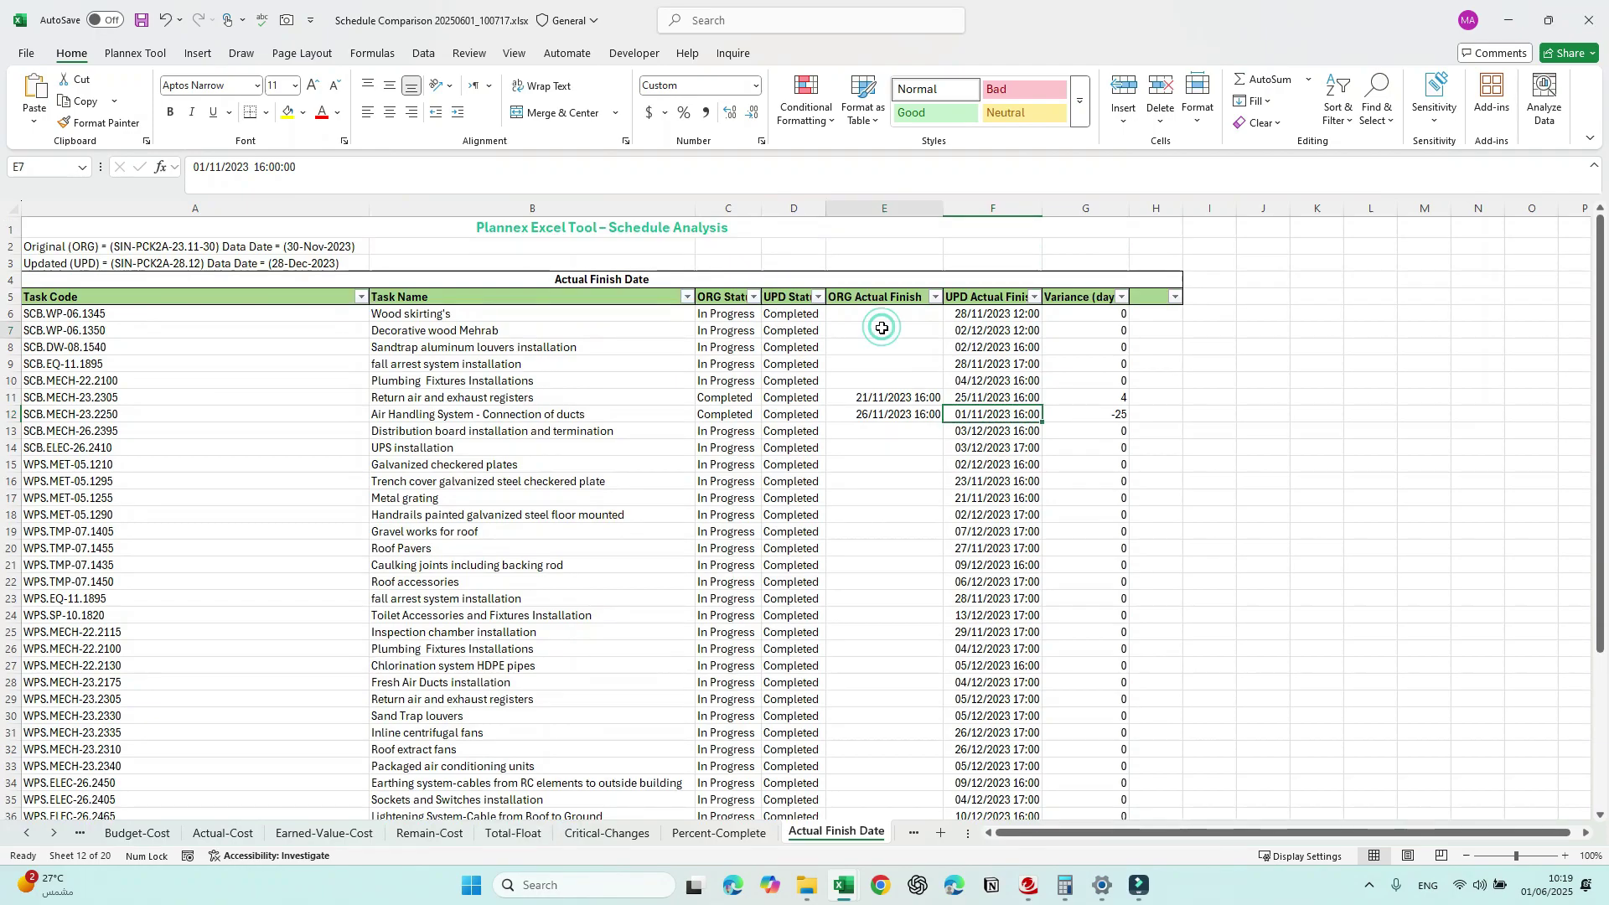
{"action": "left_click_drag", "start_coordinate": [881, 328], "coordinate": [894, 639]}
{"action": "scroll", "coordinate": [909, 545], "scroll_direction": "up", "scroll_amount": 6}
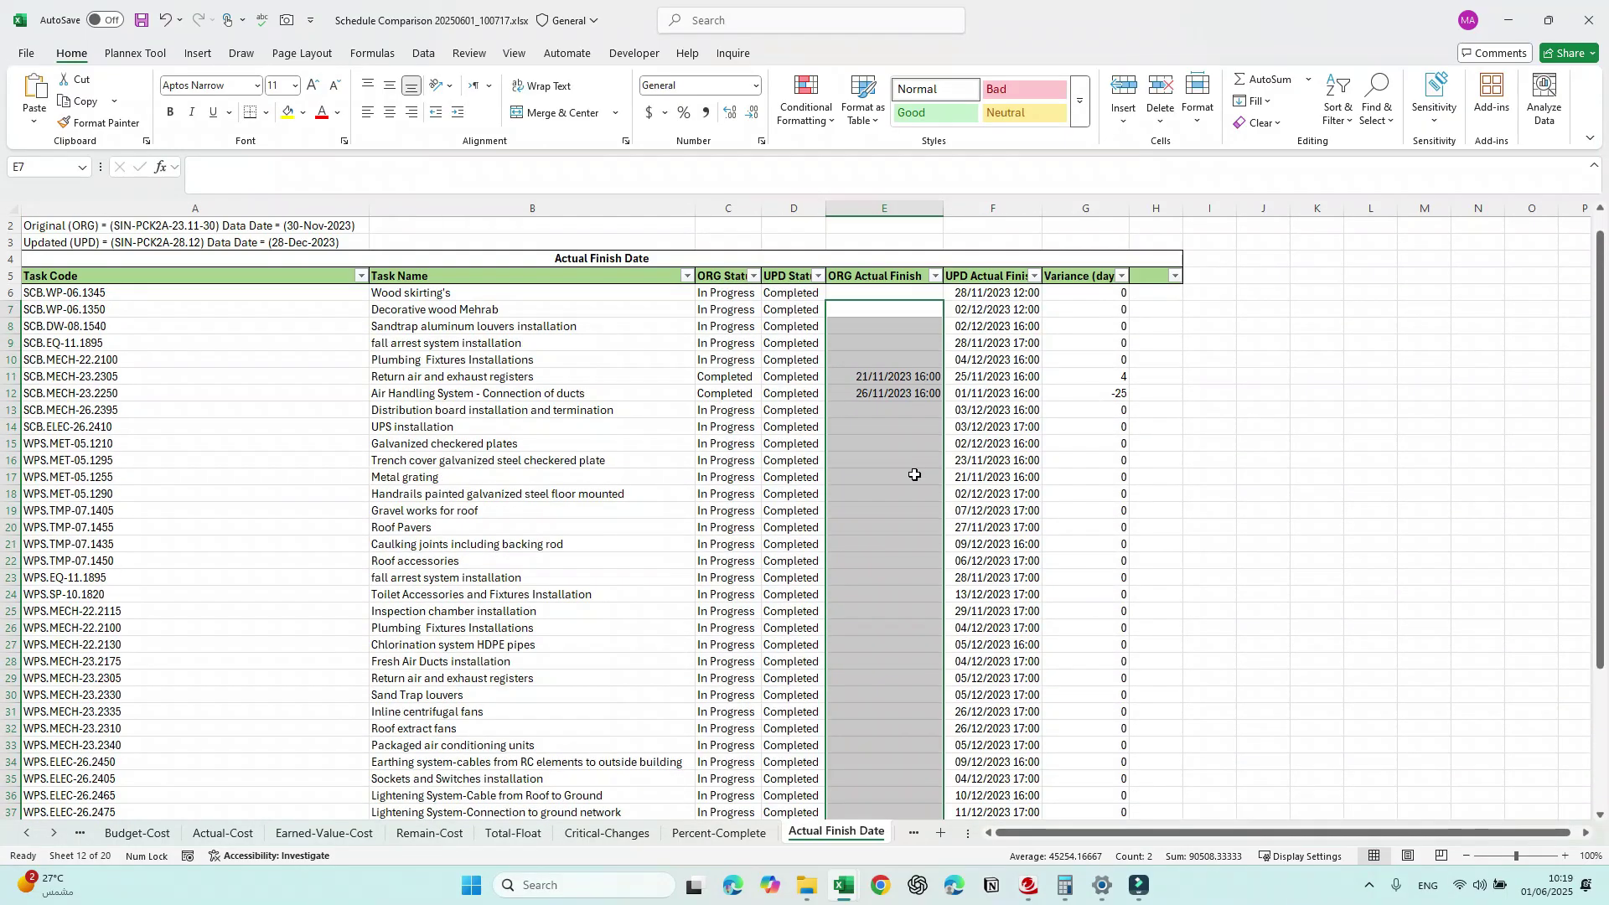
{"action": "scroll", "coordinate": [915, 474], "scroll_direction": "up", "scroll_amount": 1}
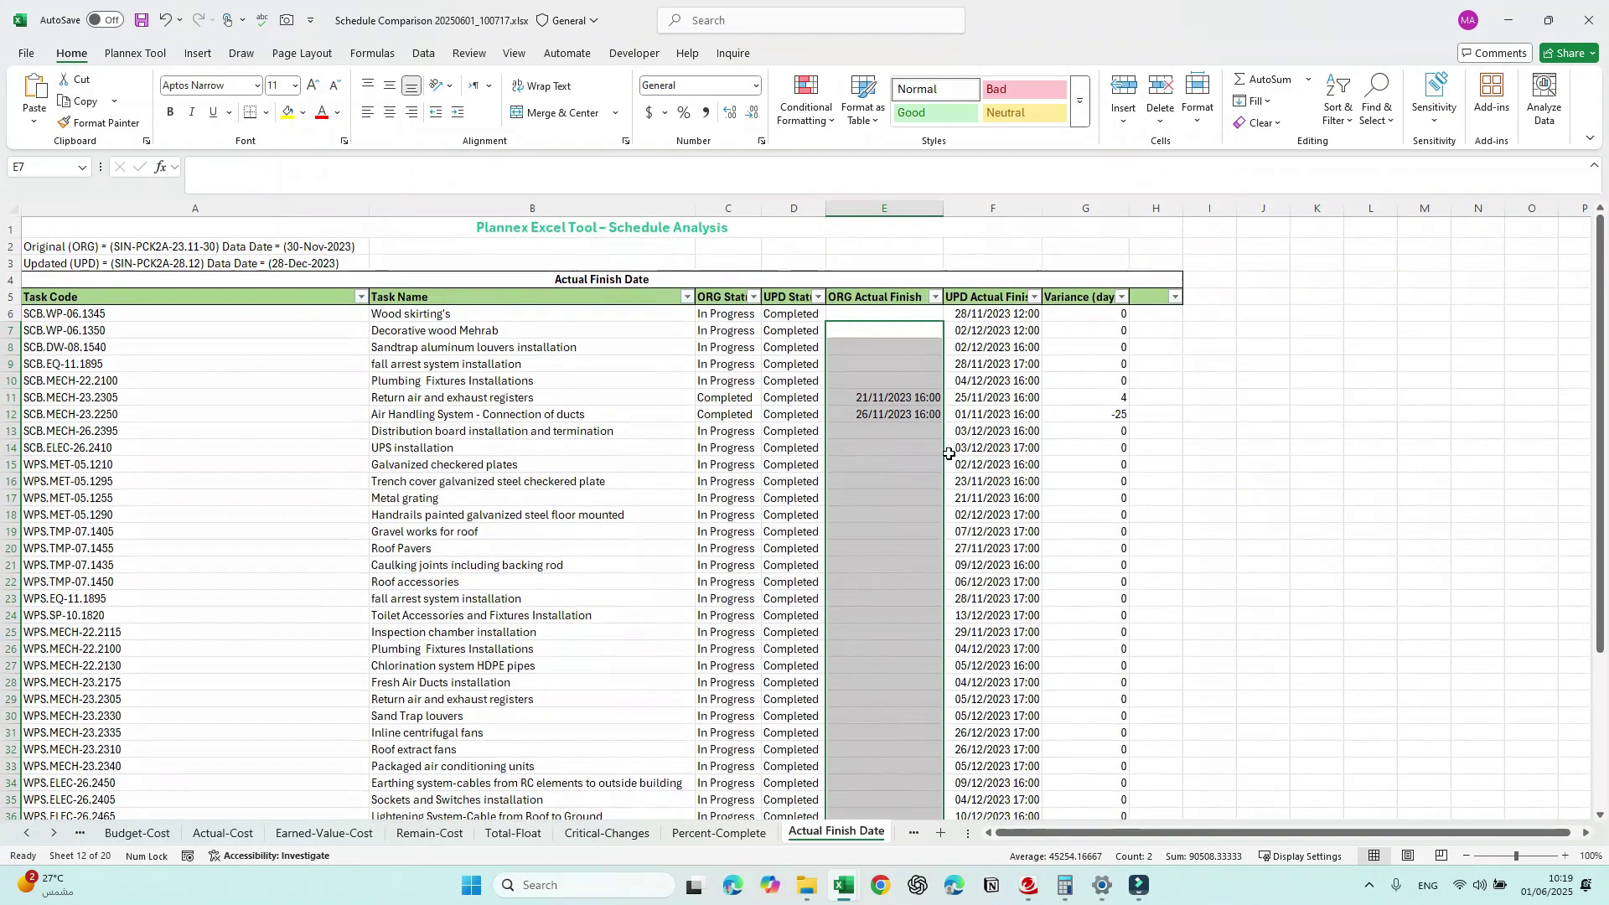
Step: Open the Actual Start dates sheet and add filters to its header row
{"action": "left_click", "coordinate": [915, 834]}
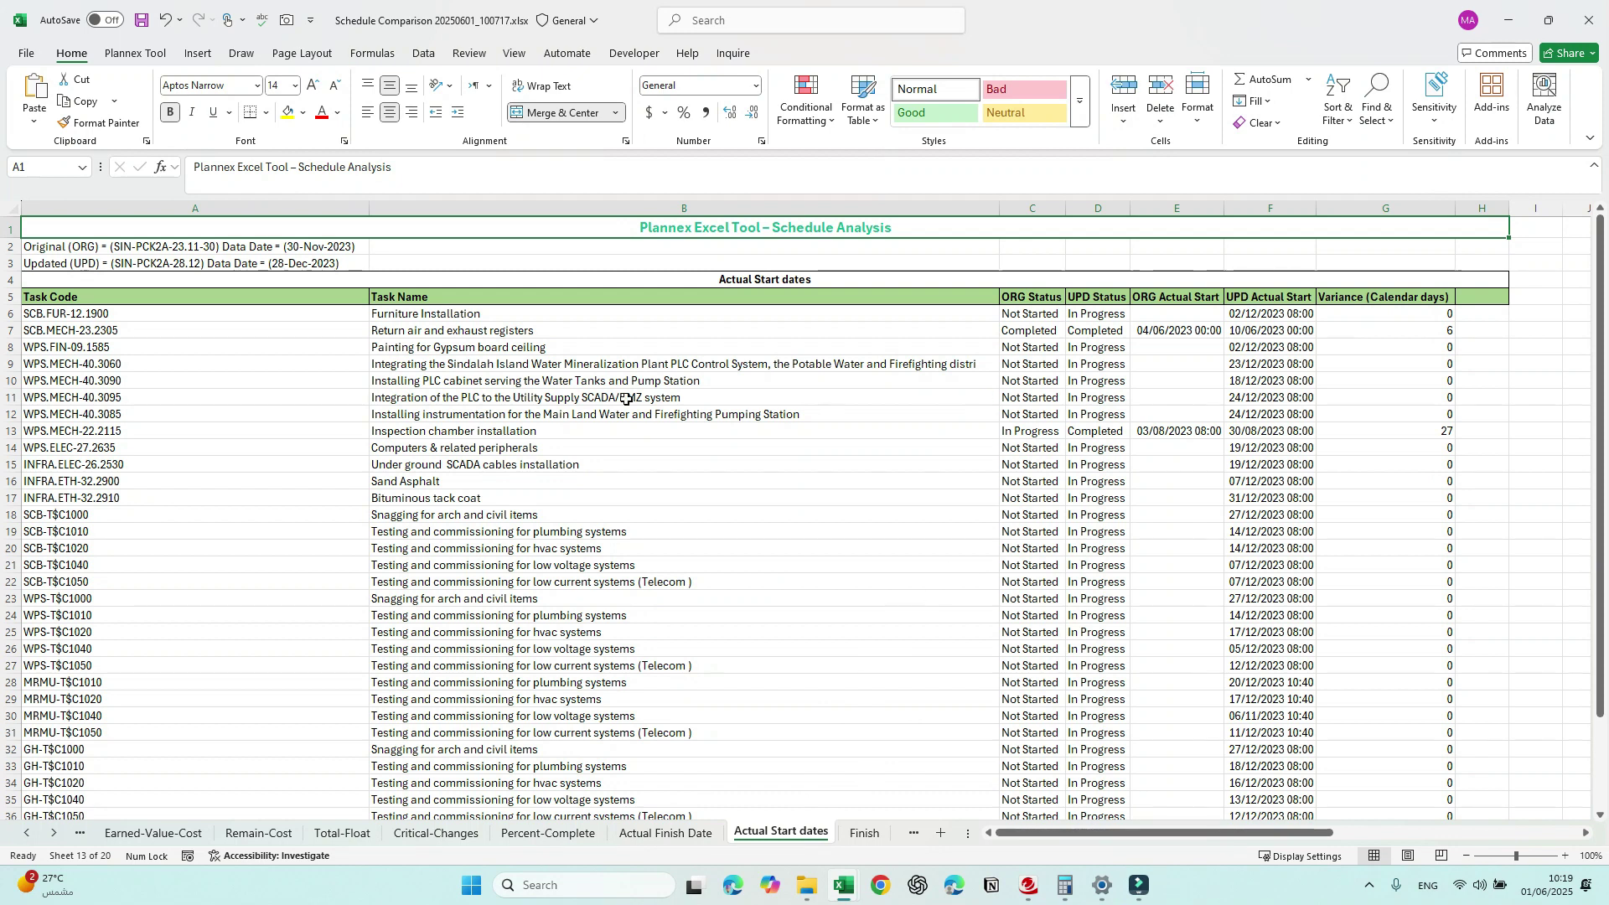
{"action": "left_click", "coordinate": [6, 296]}
{"action": "key", "text": "ctrl+shift+l"}
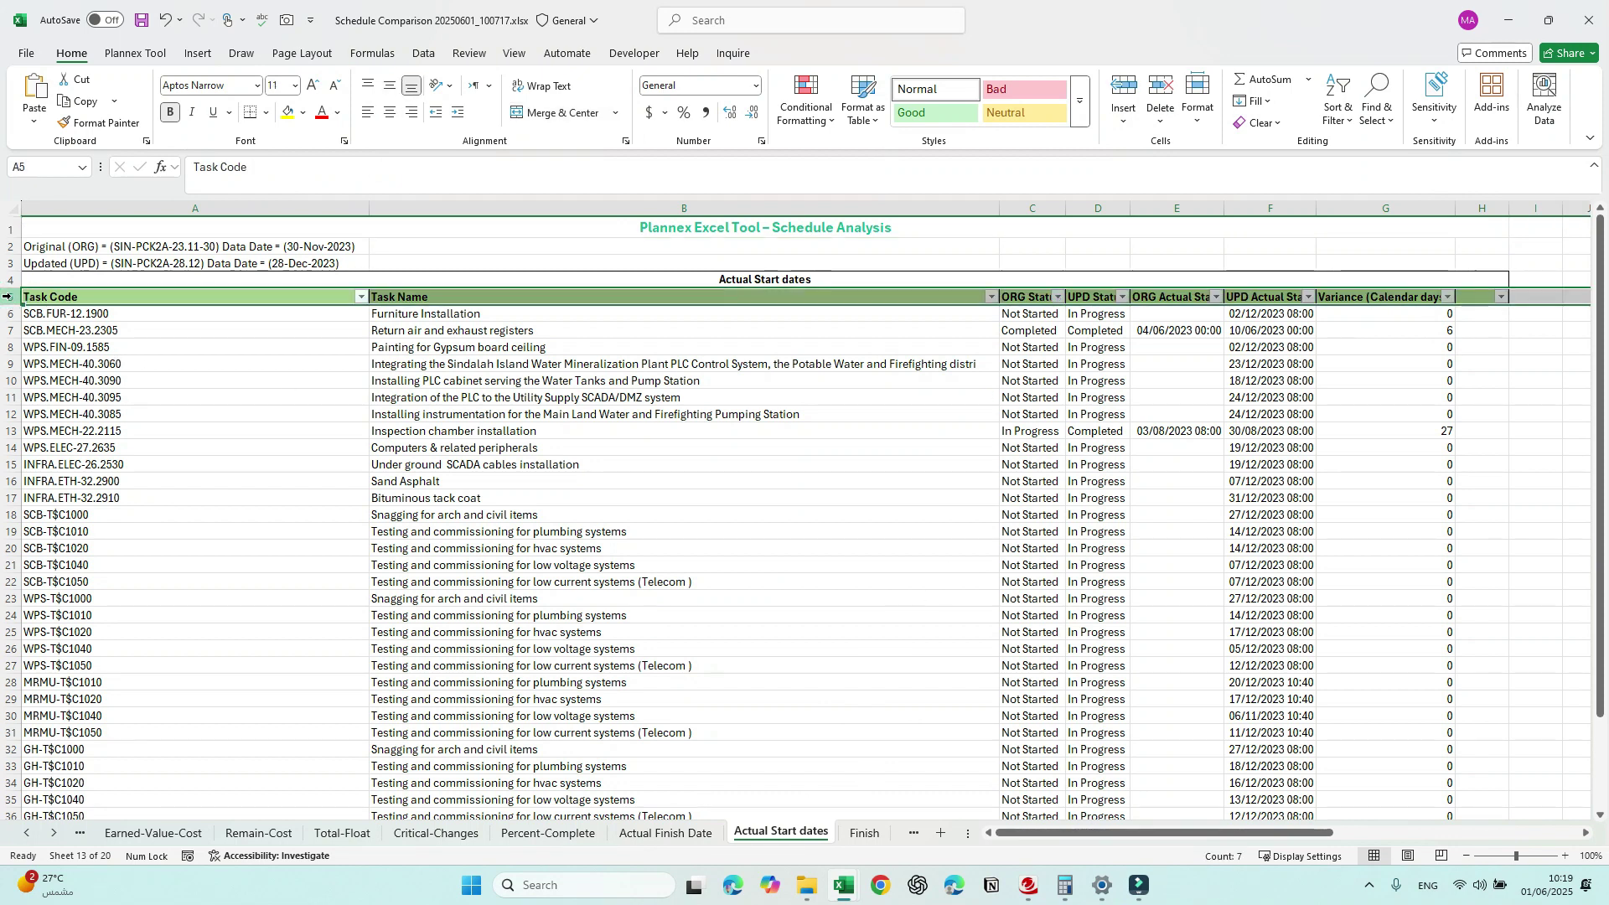
Step: Compare the original and updated actual start dates of SCB.MECH-23.2305 and WPS.MECH-22.2115, and examine the remaining actual start dates
{"action": "left_click", "coordinate": [1189, 332]}
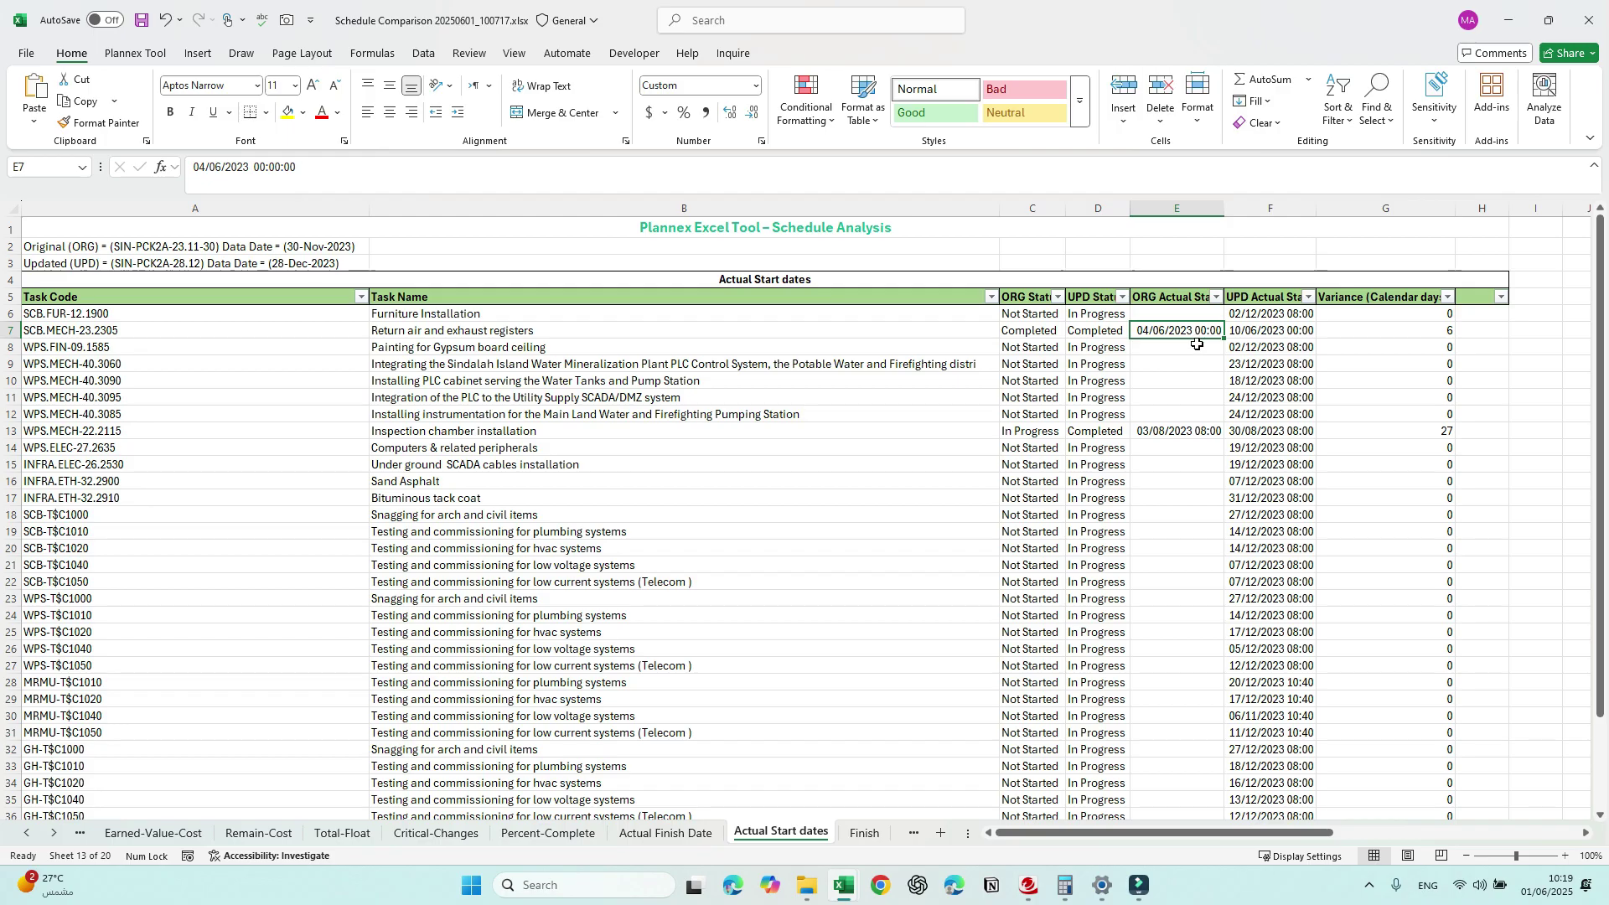
{"action": "key", "text": "Right"}
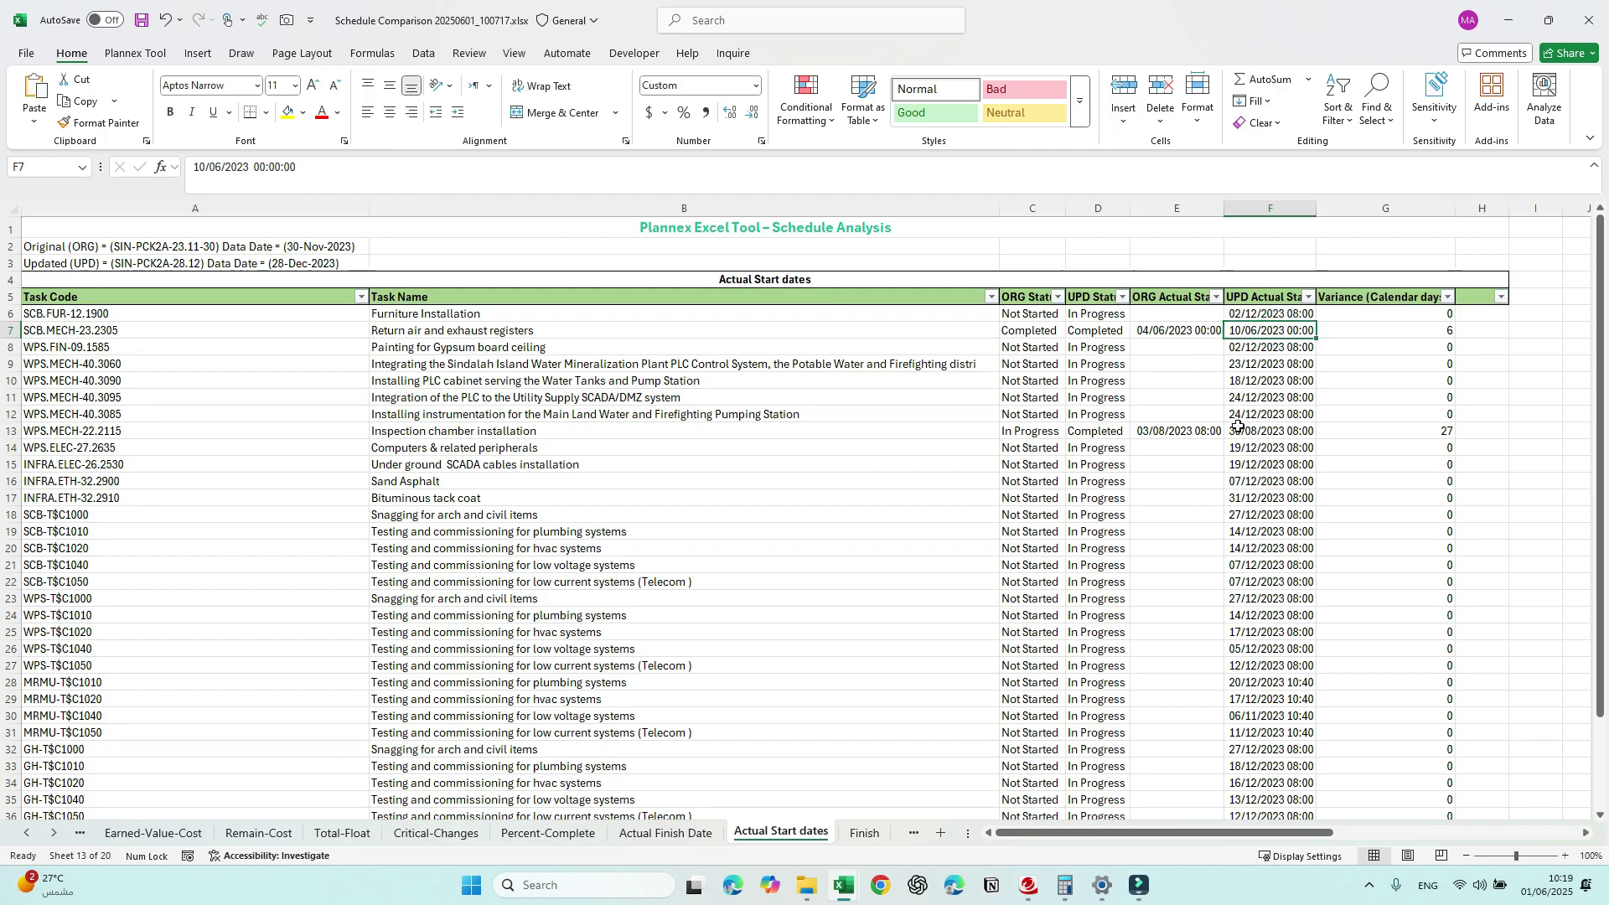
{"action": "left_click", "coordinate": [1187, 430]}
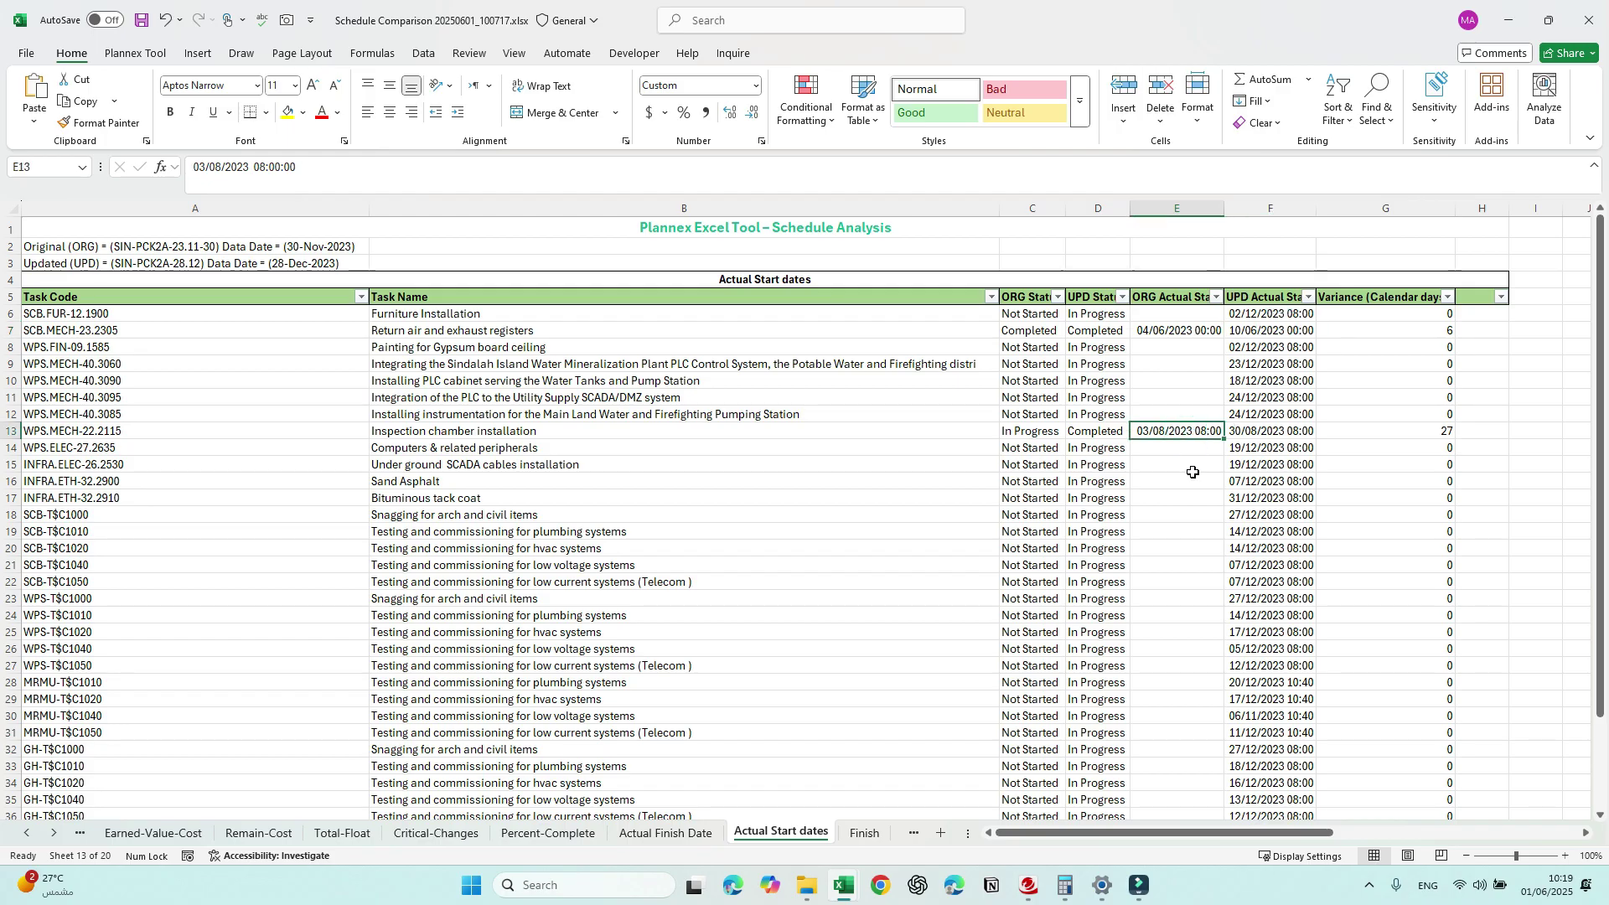
{"action": "key", "text": "Right"}
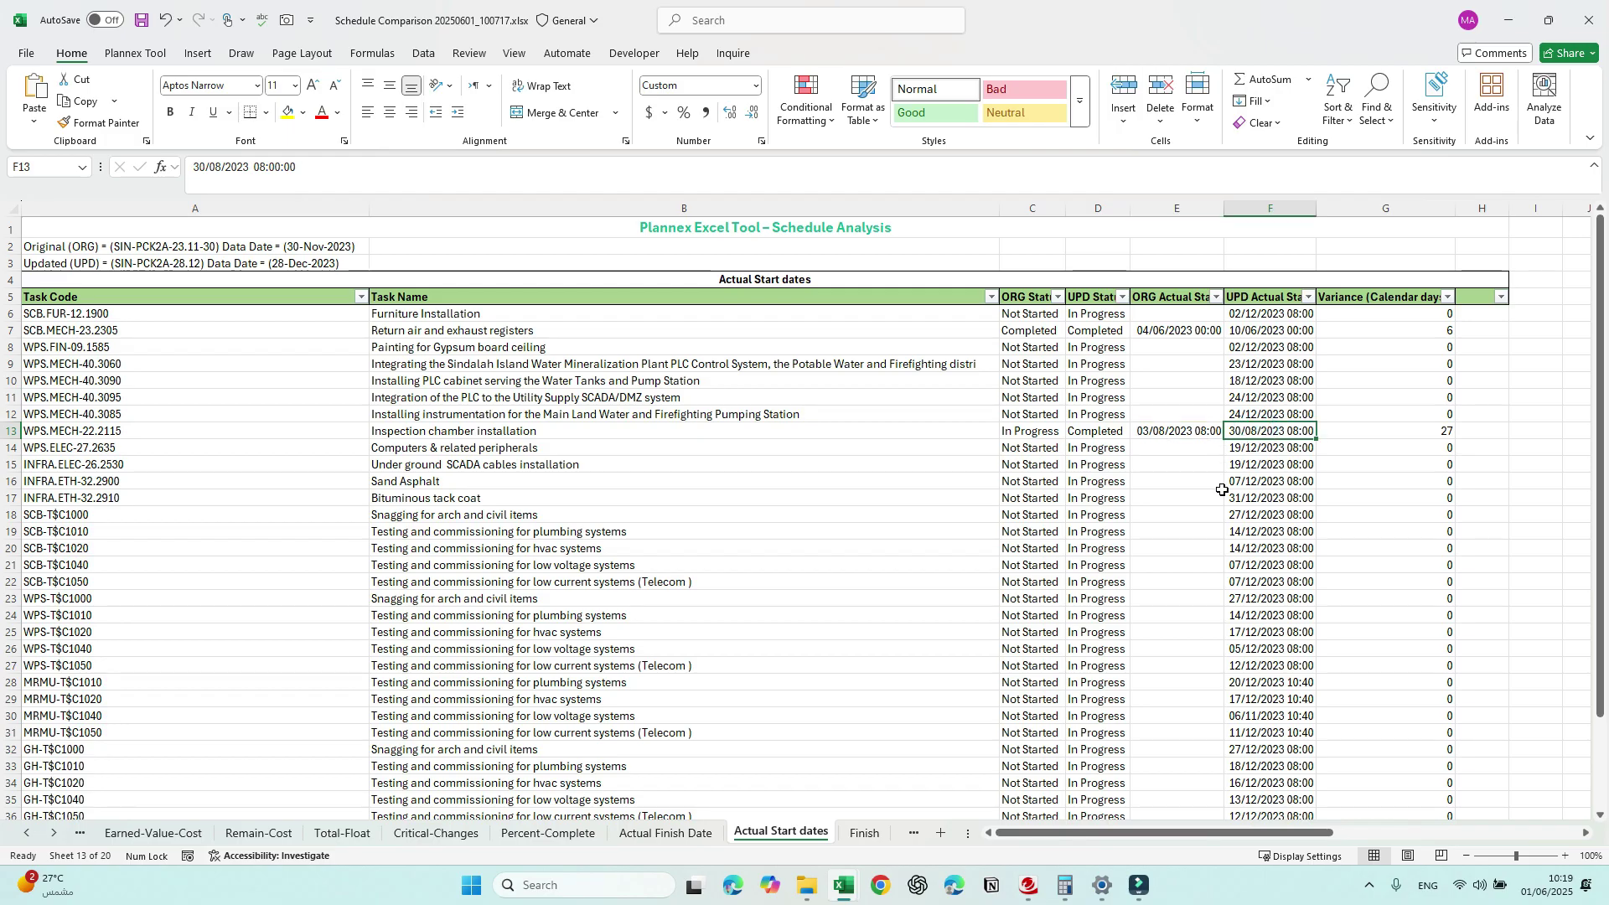
{"action": "left_click", "coordinate": [1485, 430]}
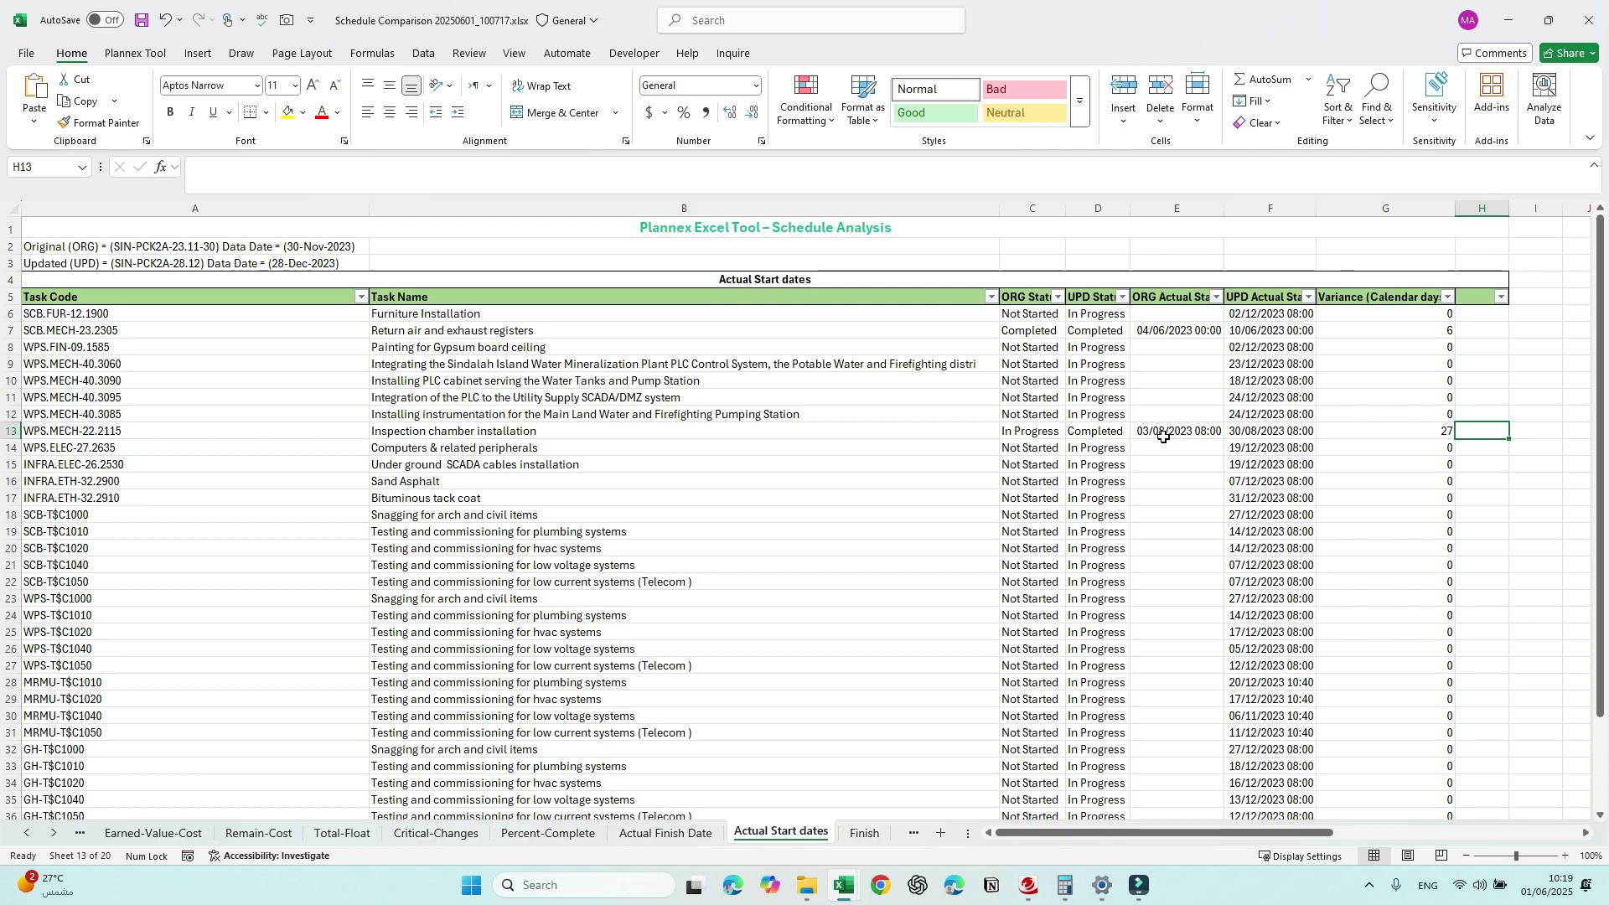
{"action": "left_click_drag", "start_coordinate": [1189, 430], "coordinate": [1253, 429]}
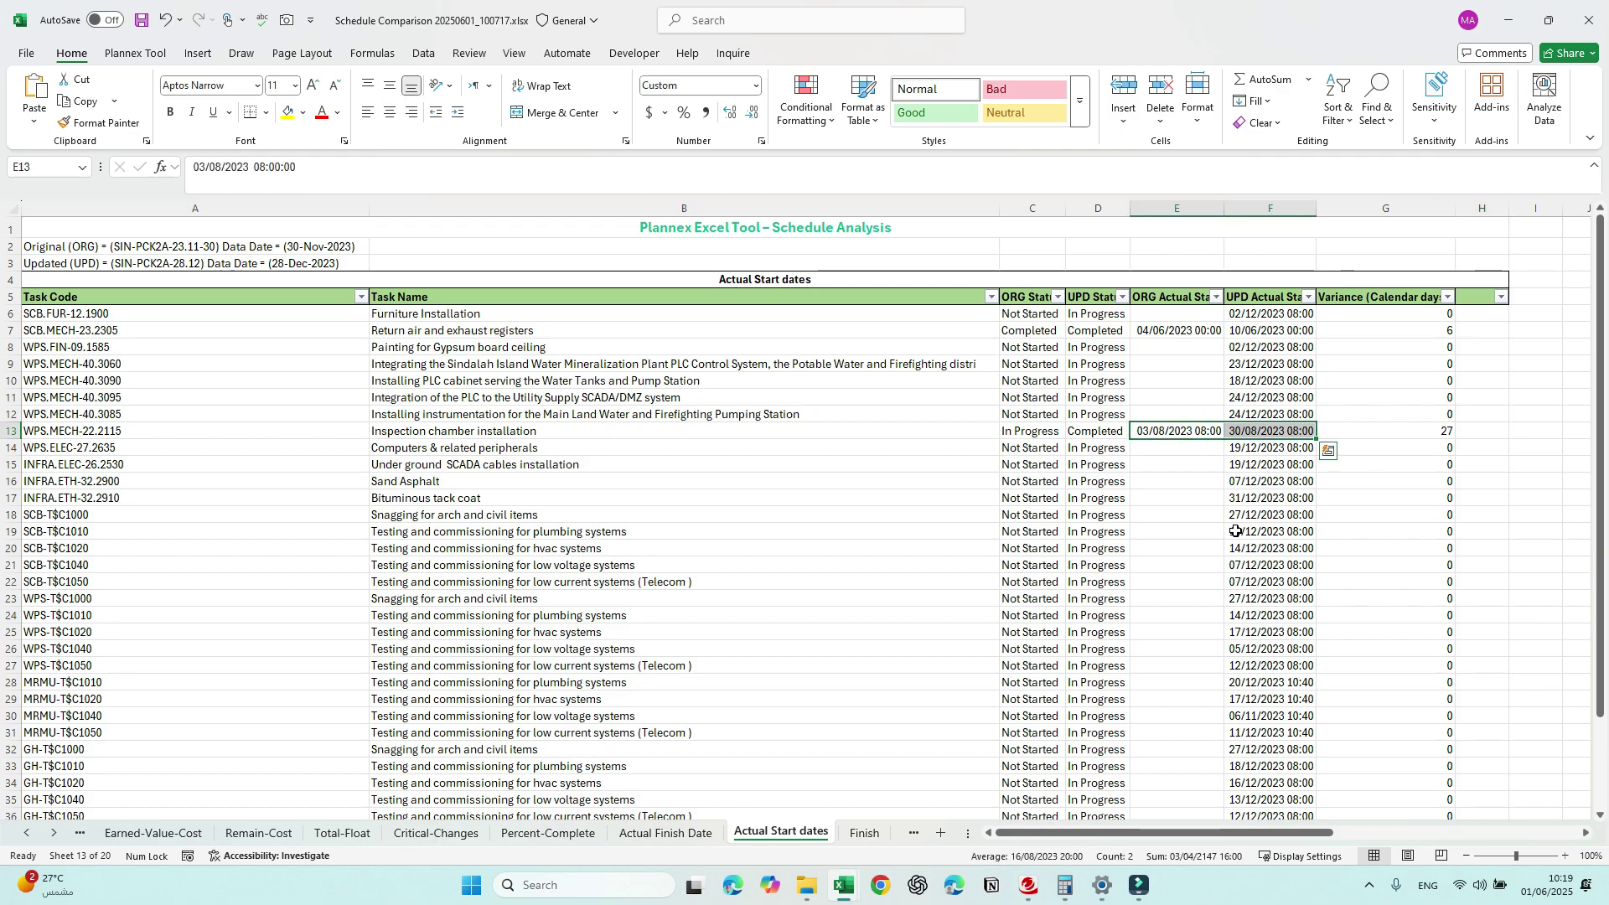
{"action": "scroll", "coordinate": [1237, 534], "scroll_direction": "down", "scroll_amount": 6}
{"action": "scroll", "coordinate": [1237, 534], "scroll_direction": "up", "scroll_amount": 6}
{"action": "left_click_drag", "start_coordinate": [1270, 330], "coordinate": [1161, 810]}
Step: Add filters to the header row of the Finish sheet and filter Variance (days) to 33, 45, 46, 49, 53 and 55
{"action": "key", "text": "ctrl+Page_Down"}
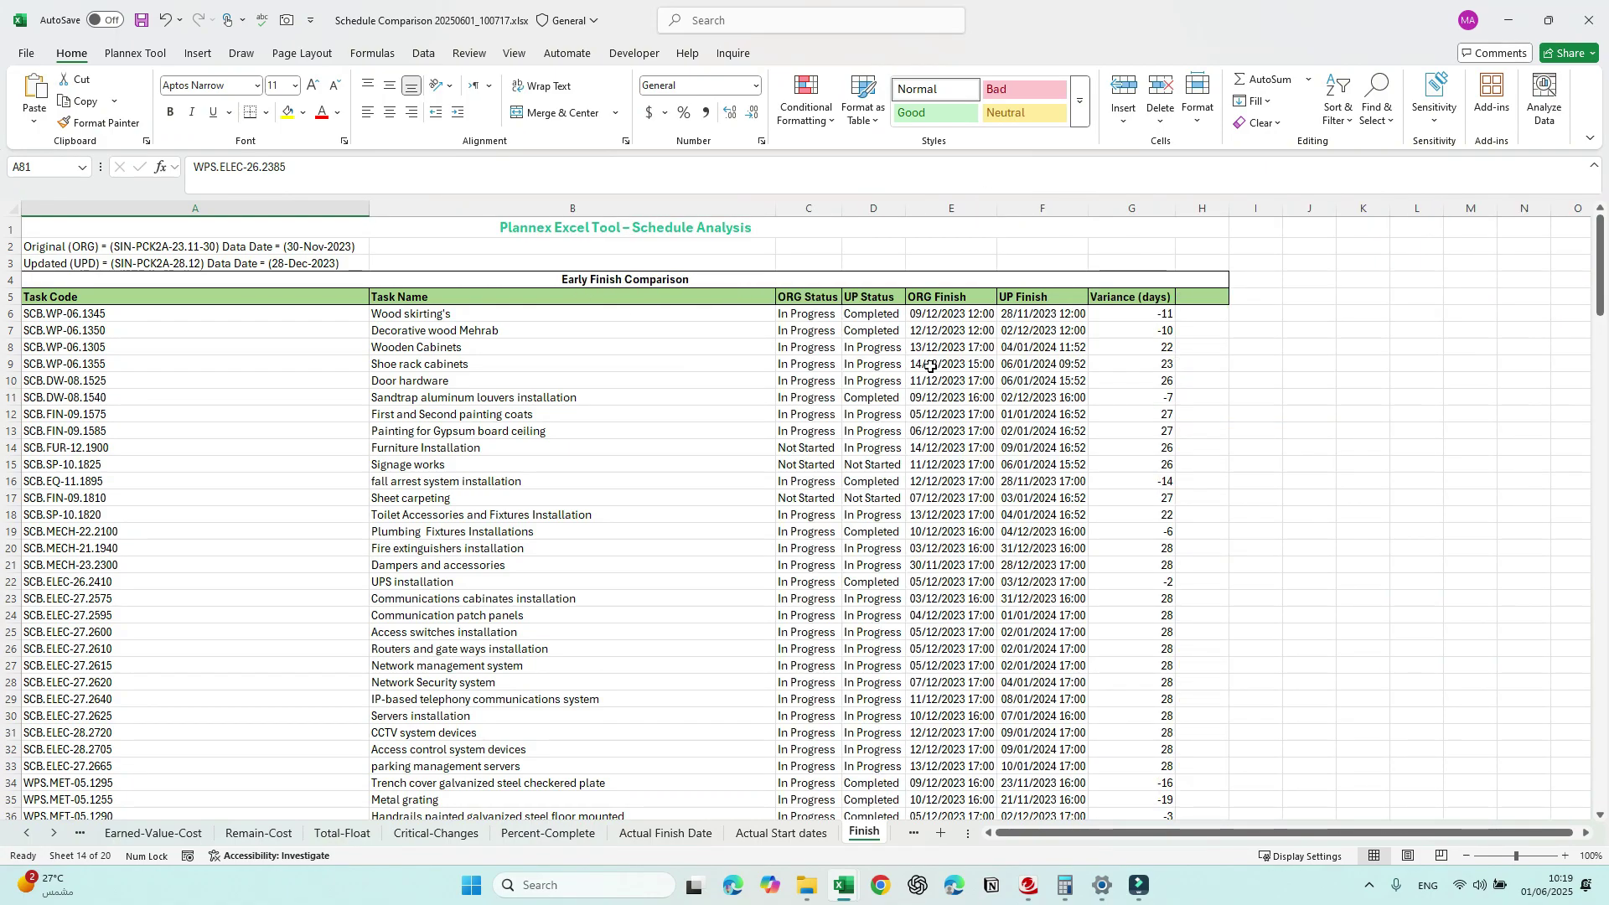
{"action": "key", "text": "ctrl+shift+l"}
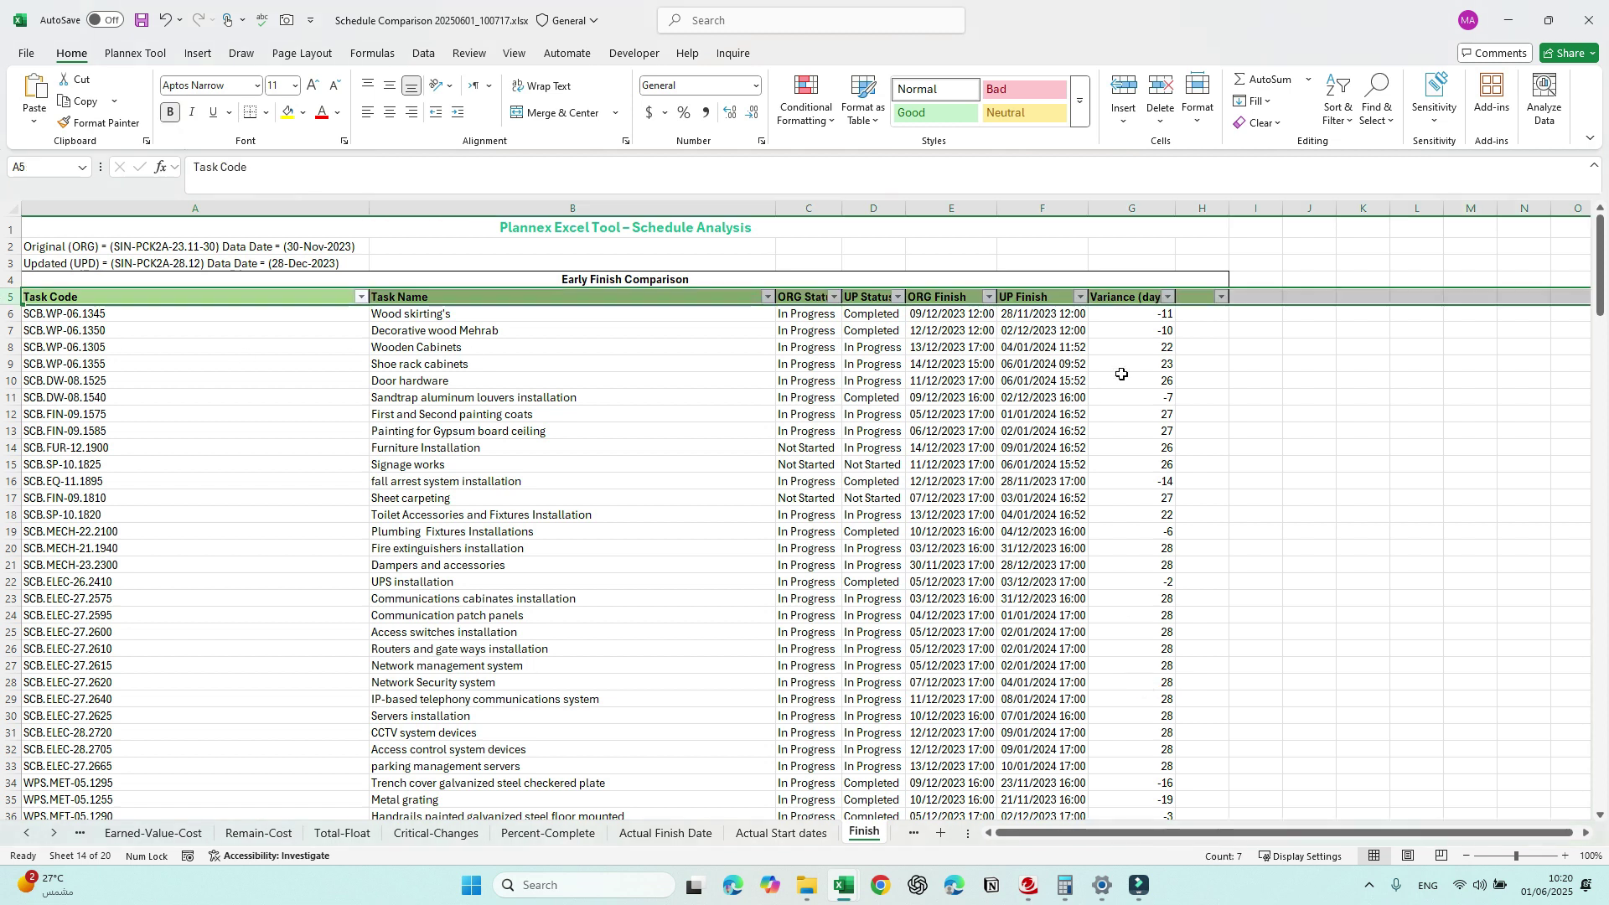
{"action": "left_click", "coordinate": [1169, 298]}
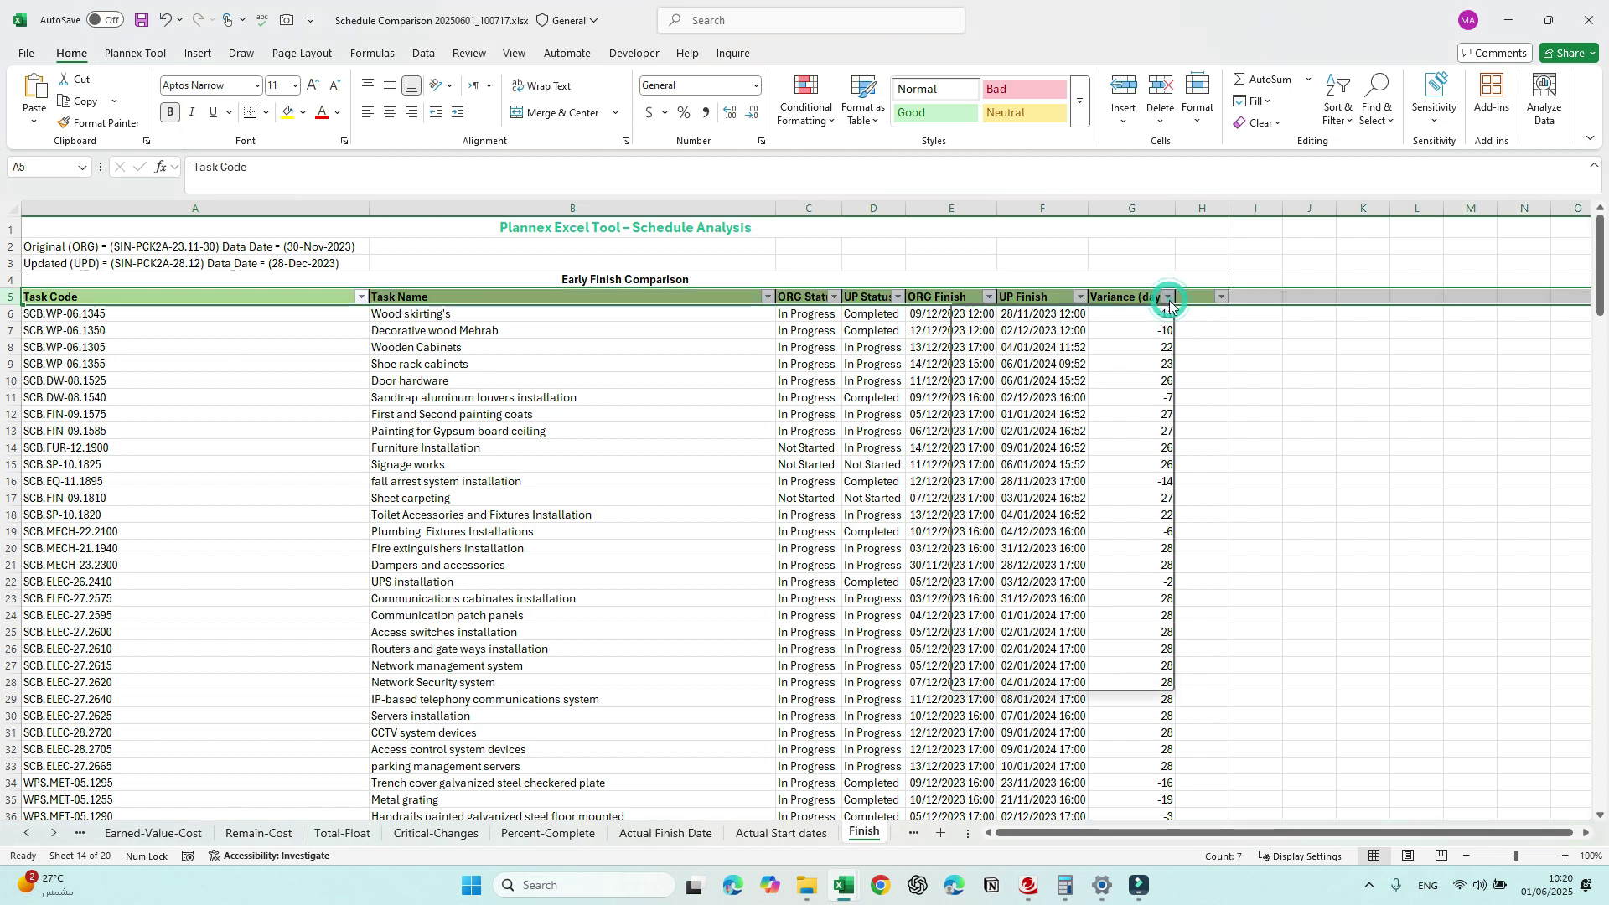
{"action": "left_click", "coordinate": [1002, 520]}
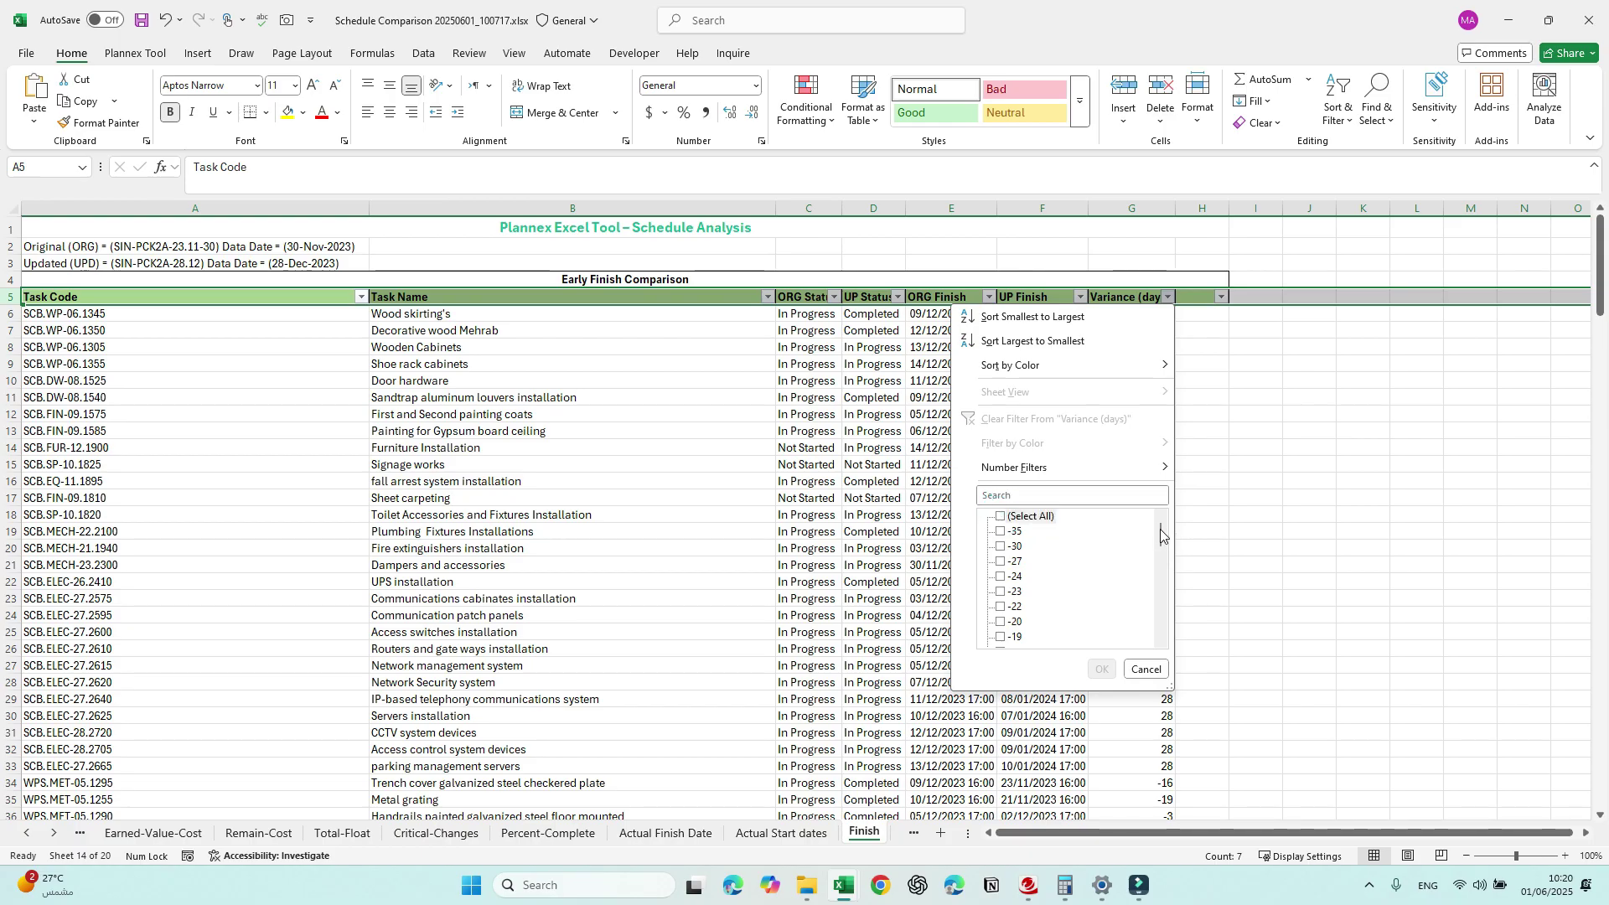
{"action": "left_click_drag", "start_coordinate": [1160, 537], "coordinate": [1156, 635]}
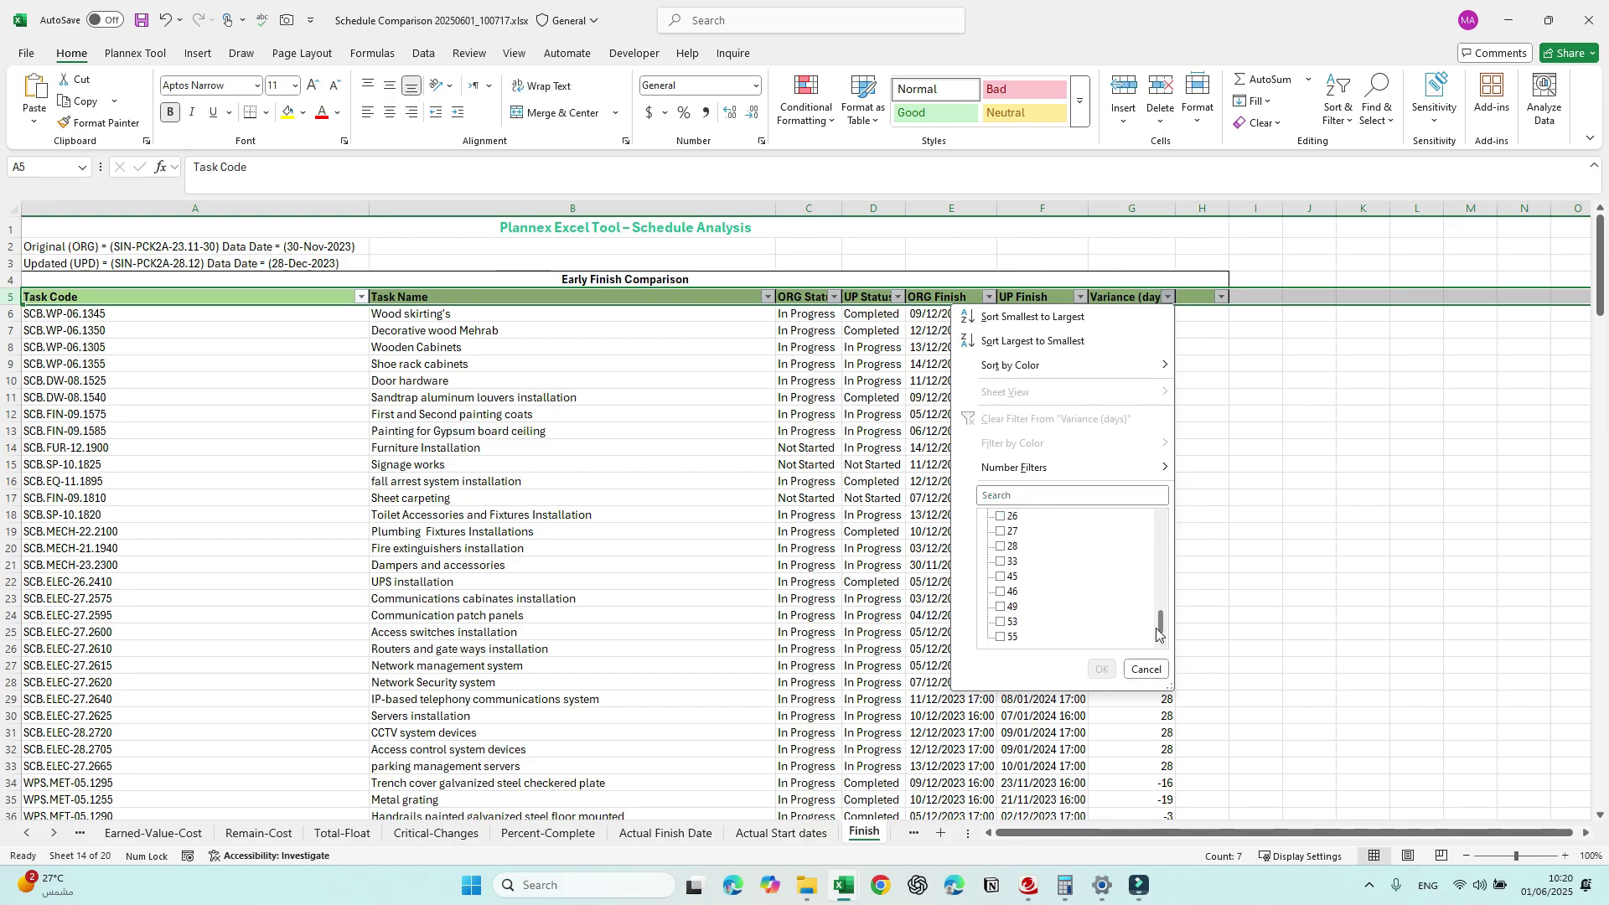
{"action": "left_click", "coordinate": [1009, 636]}
{"action": "left_click", "coordinate": [1009, 622]}
{"action": "left_click", "coordinate": [1009, 606]}
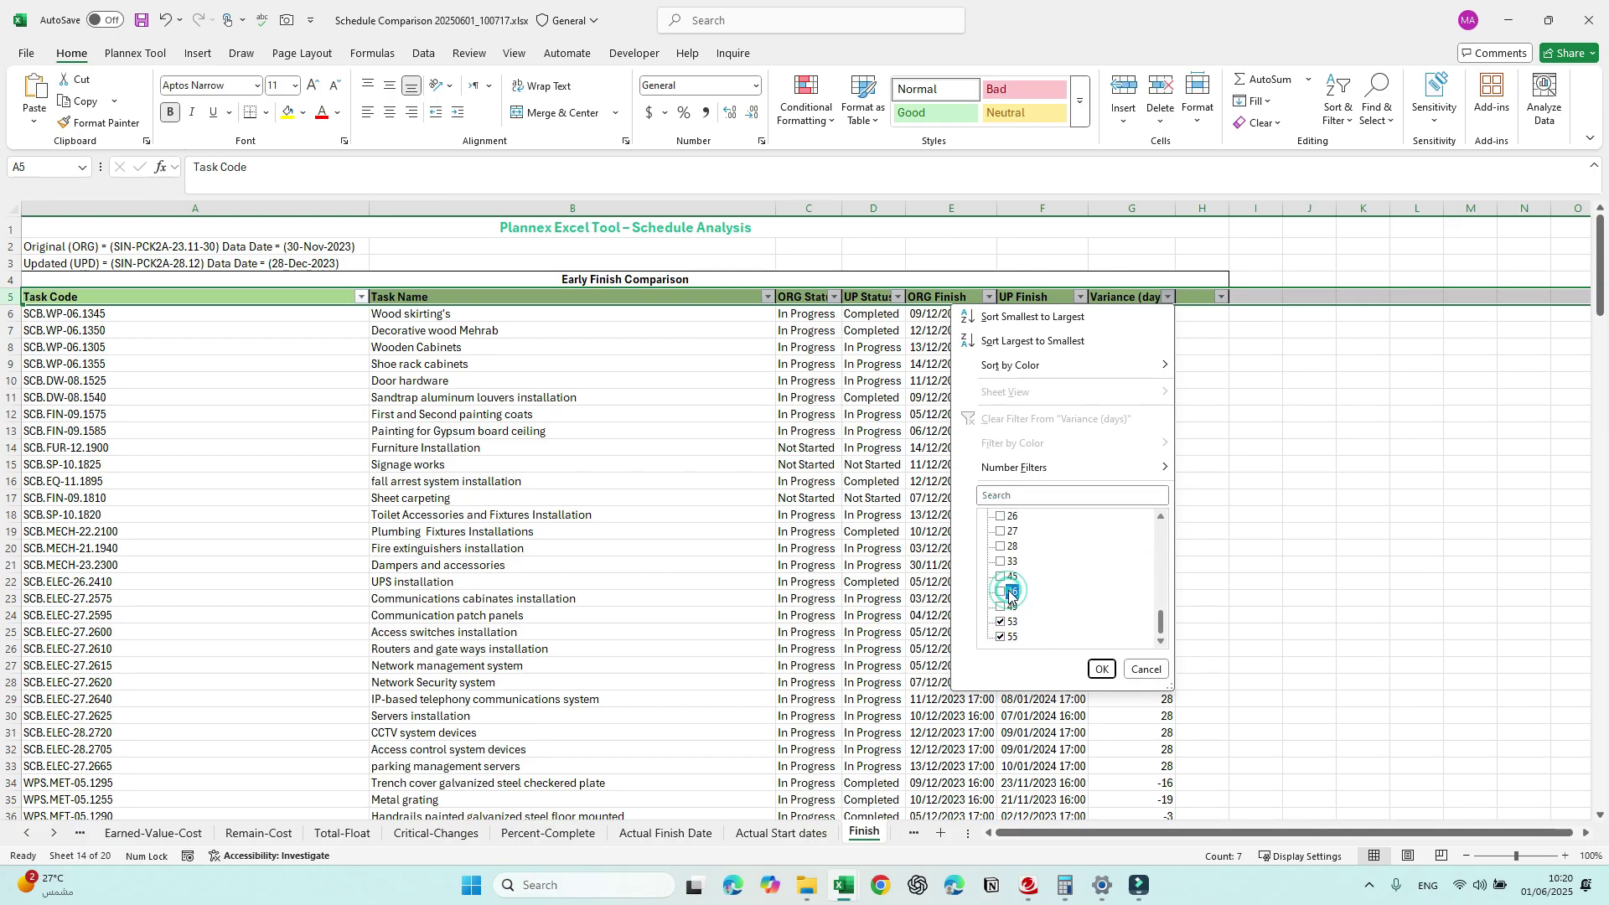
{"action": "left_click", "coordinate": [1008, 591]}
{"action": "left_click", "coordinate": [1006, 576]}
{"action": "left_click", "coordinate": [1005, 561]}
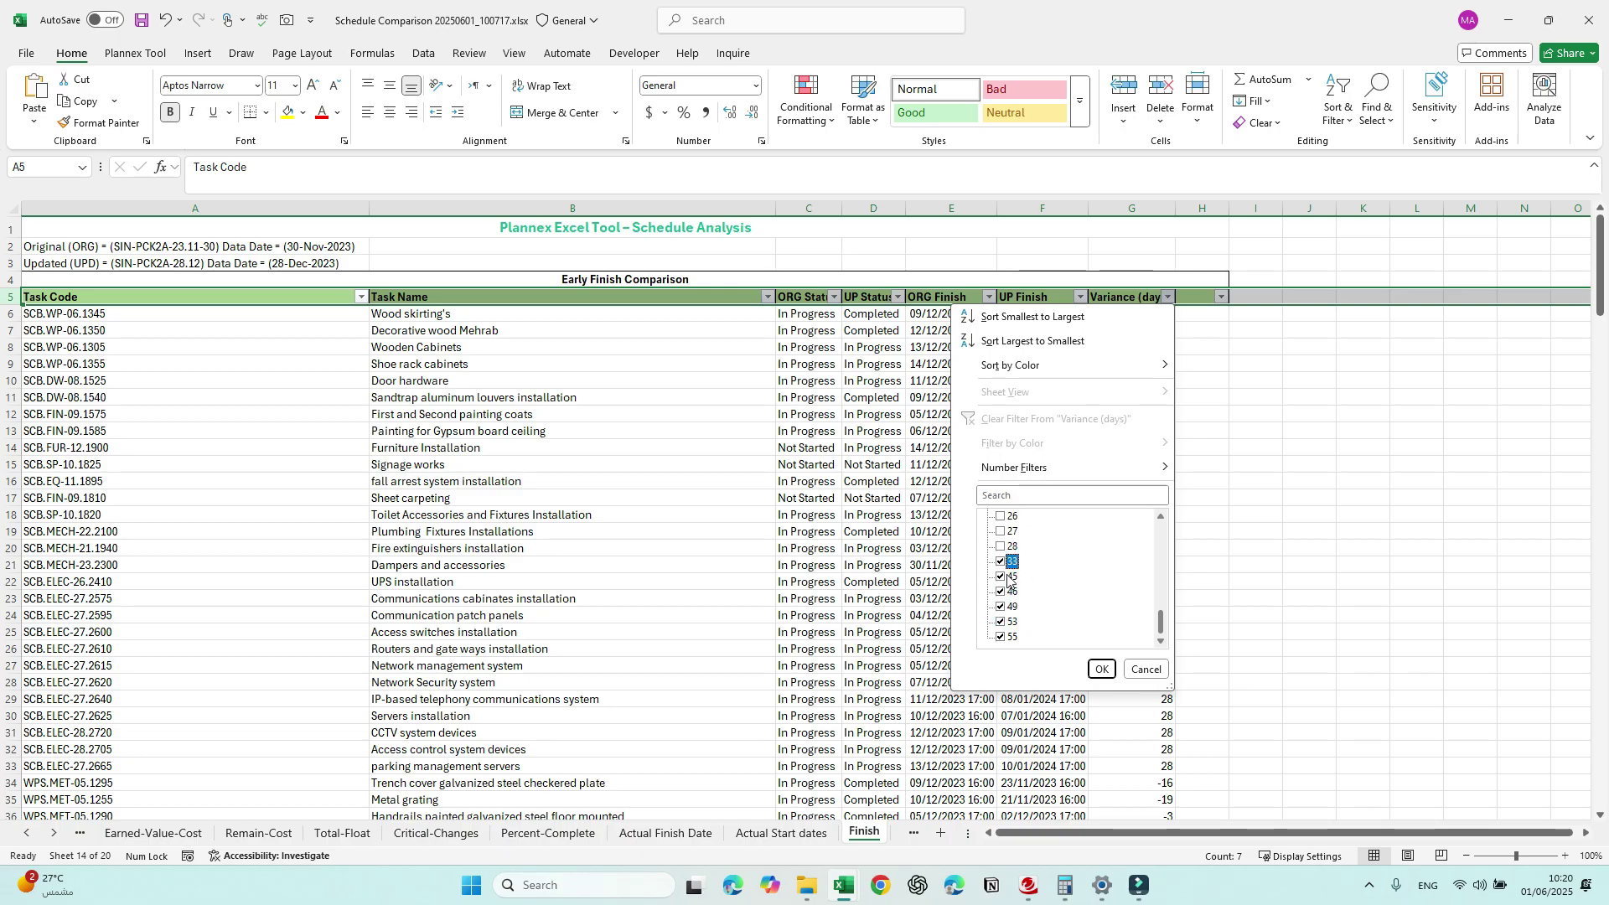
{"action": "left_click", "coordinate": [1101, 668]}
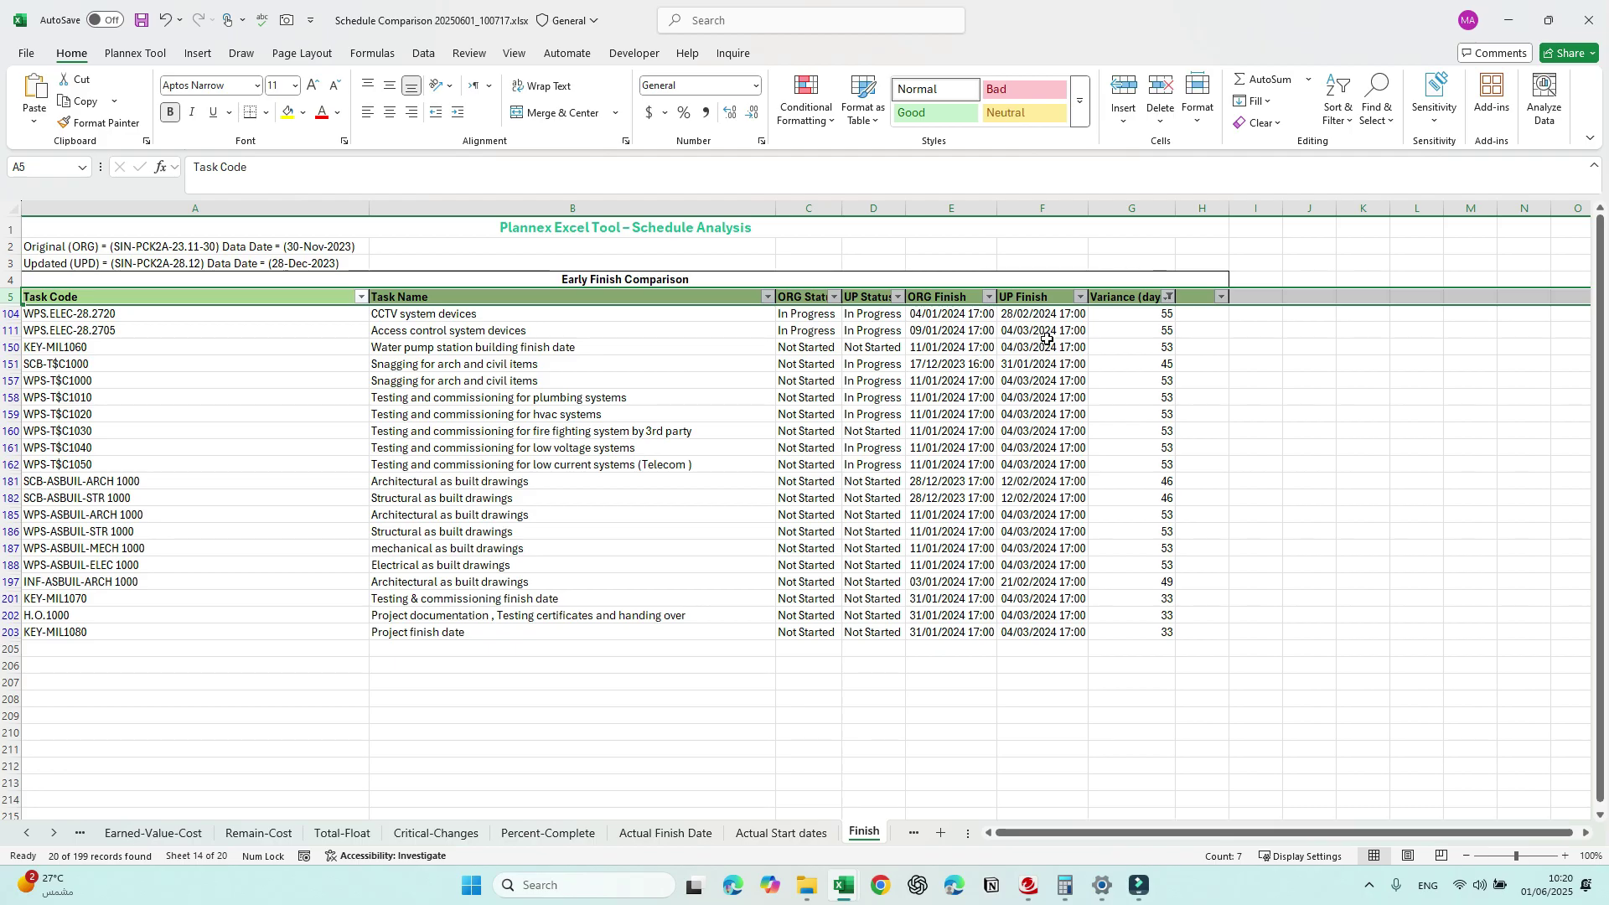
Step: View the Start sheet, and on the Original-Duration sheet examine the status, durations and variance of INF-ASBUIL-ARCH 1000
{"action": "key", "text": "ctrl+Page_Down"}
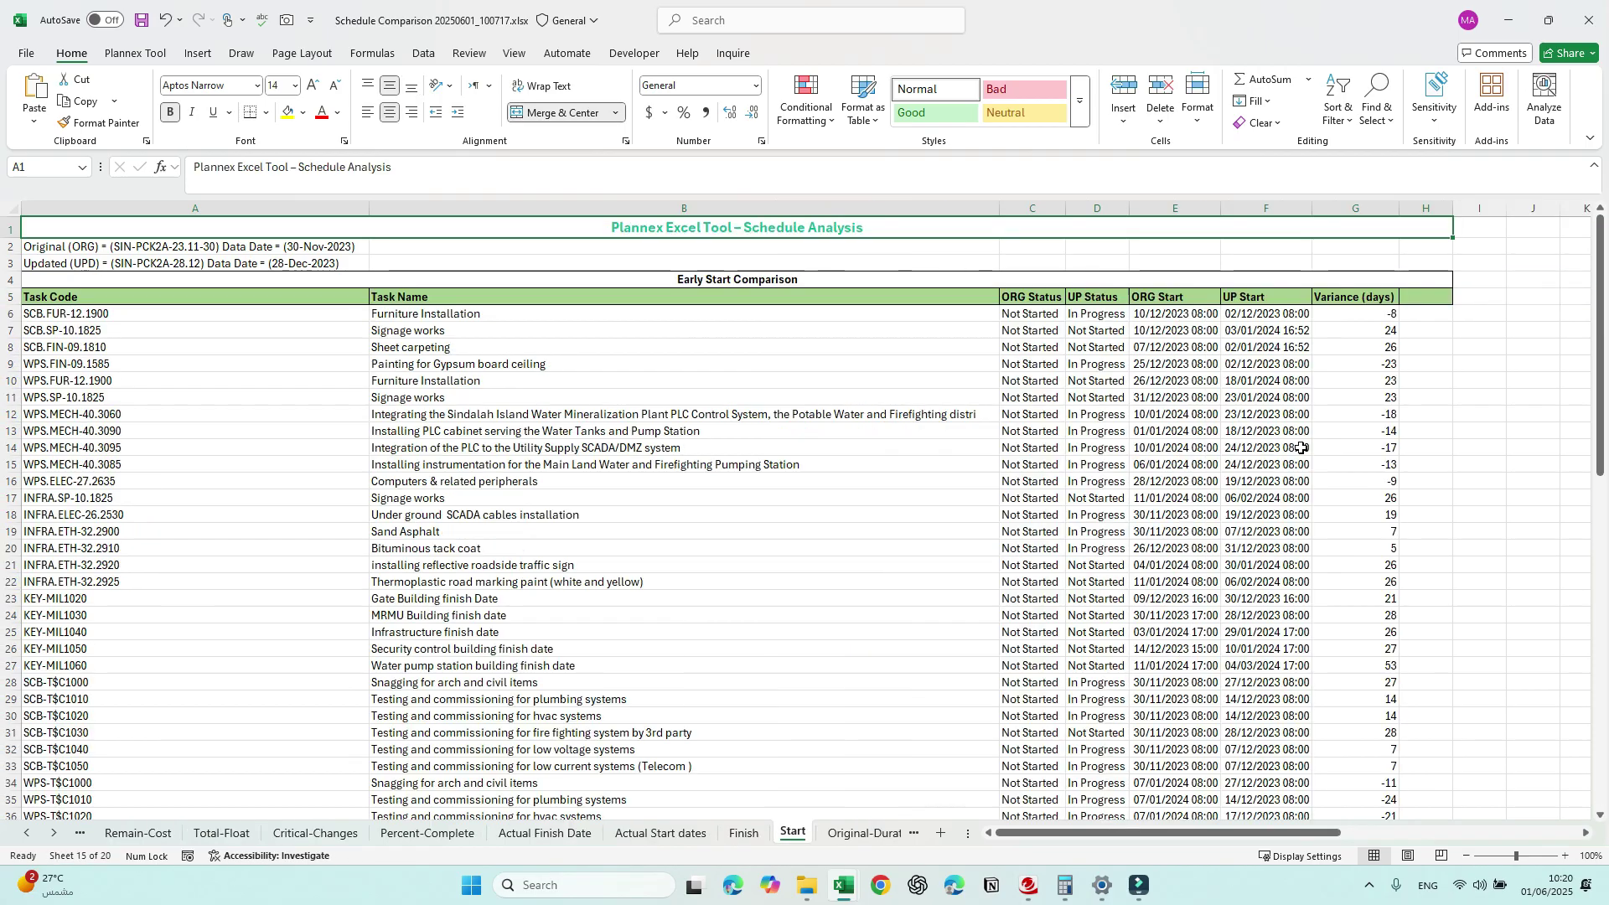
{"action": "left_click", "coordinate": [858, 839]}
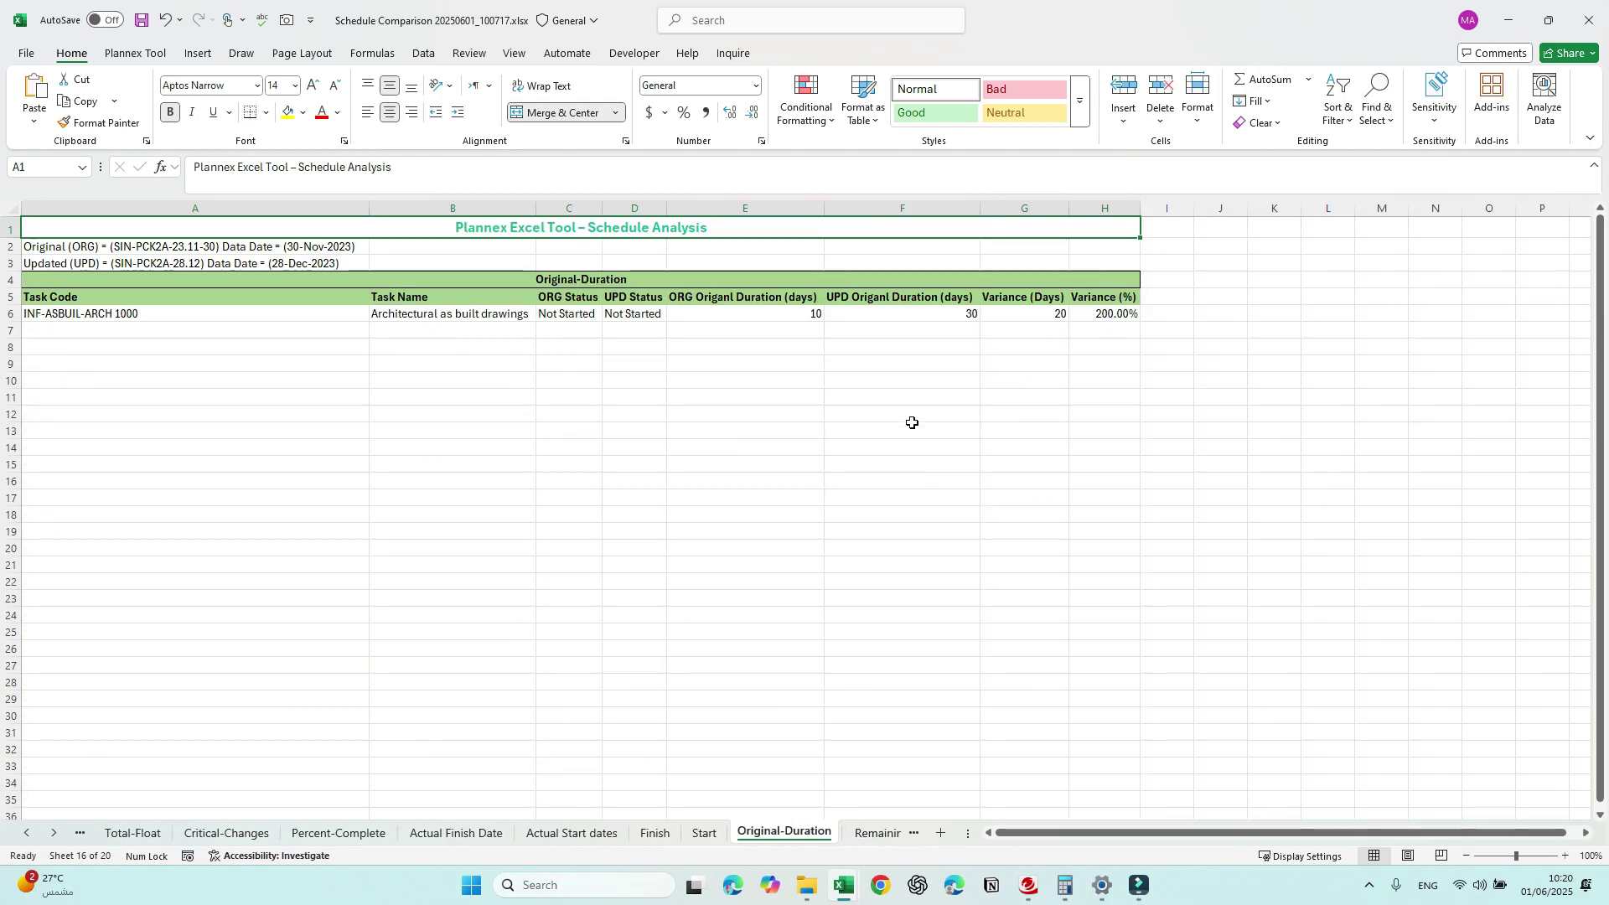
{"action": "left_click", "coordinate": [693, 314]}
{"action": "left_click", "coordinate": [461, 316]}
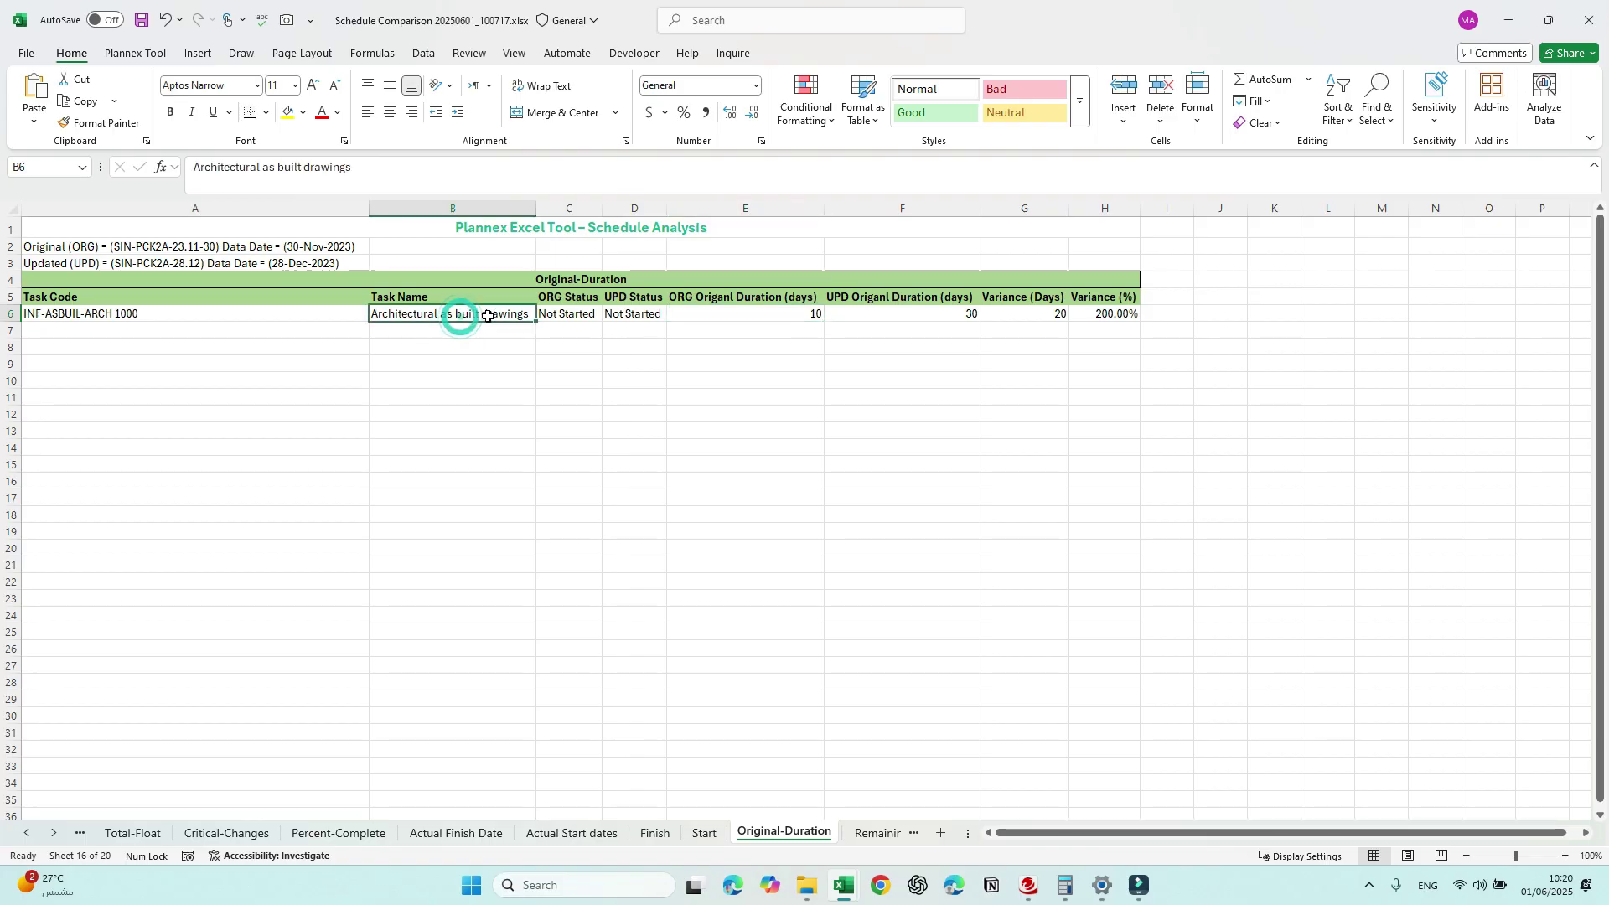
{"action": "left_click", "coordinate": [1171, 316]}
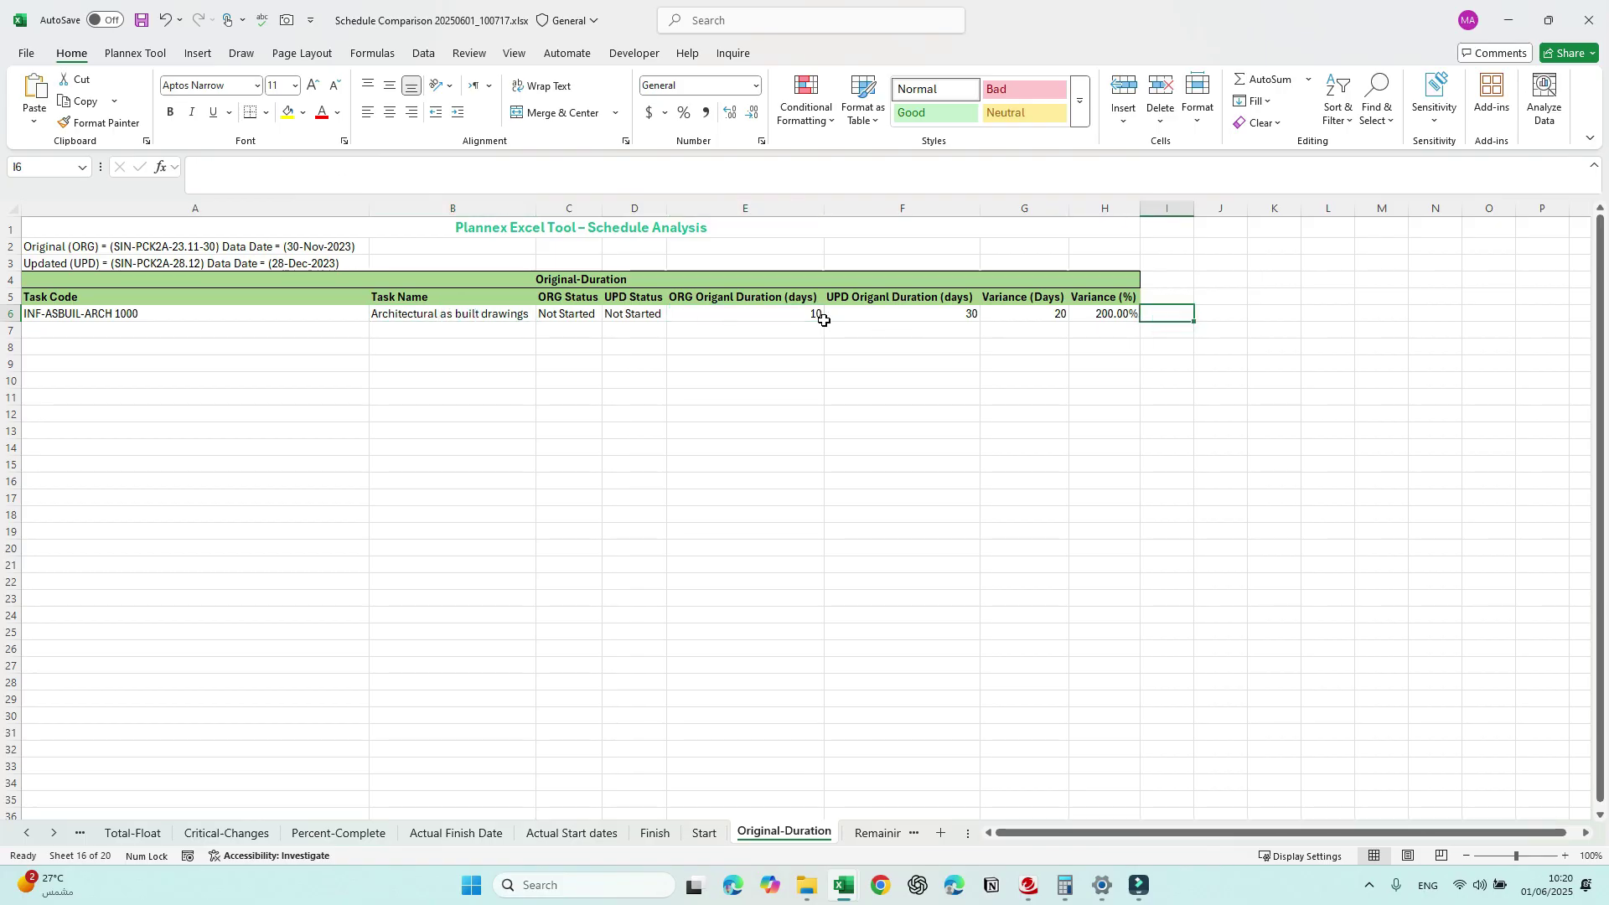
{"action": "left_click", "coordinate": [650, 316]}
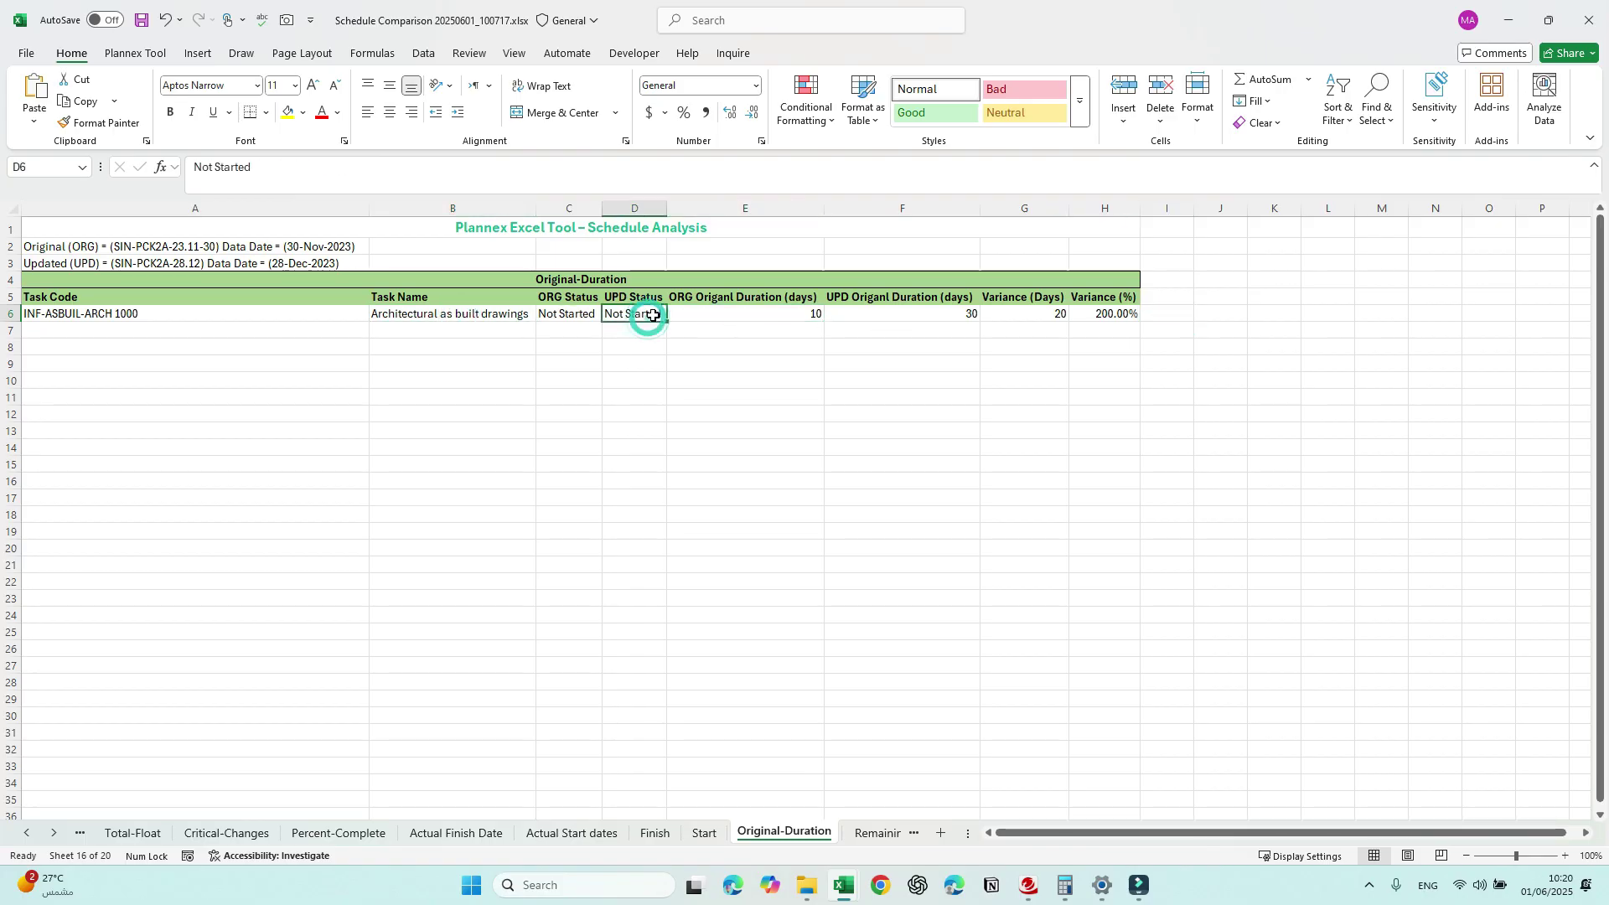
{"action": "left_click", "coordinate": [807, 316]}
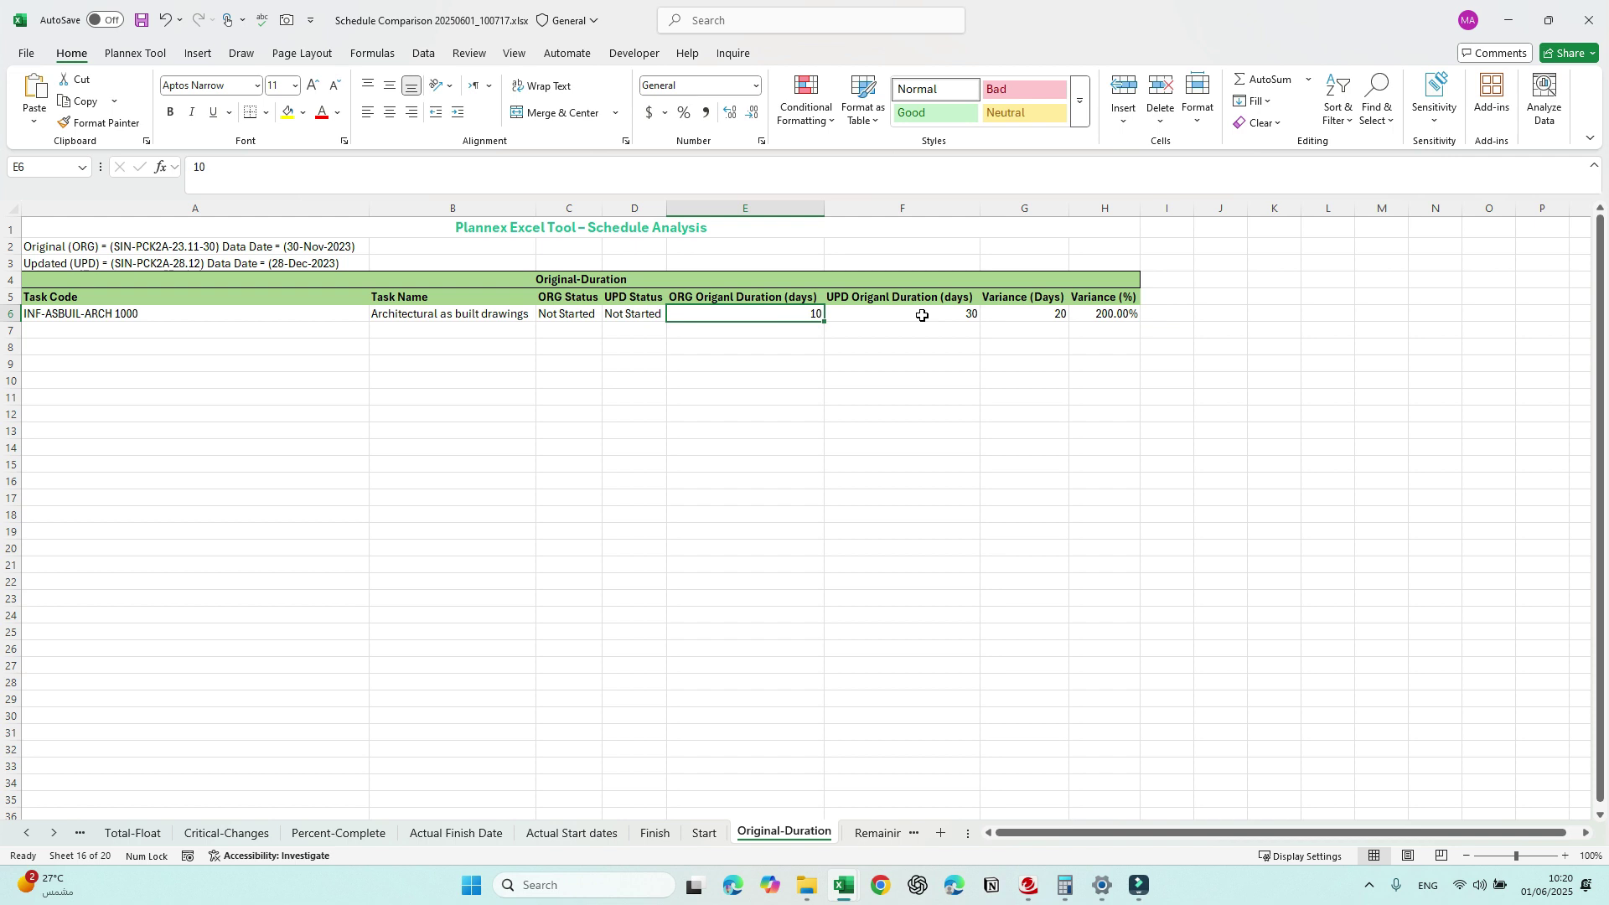
Step: Examine the updated original duration of INF-ASBUIL-ARCH 1000 and begin a comment heading beside Variance (%) in cell I5
{"action": "left_click", "coordinate": [922, 315]}
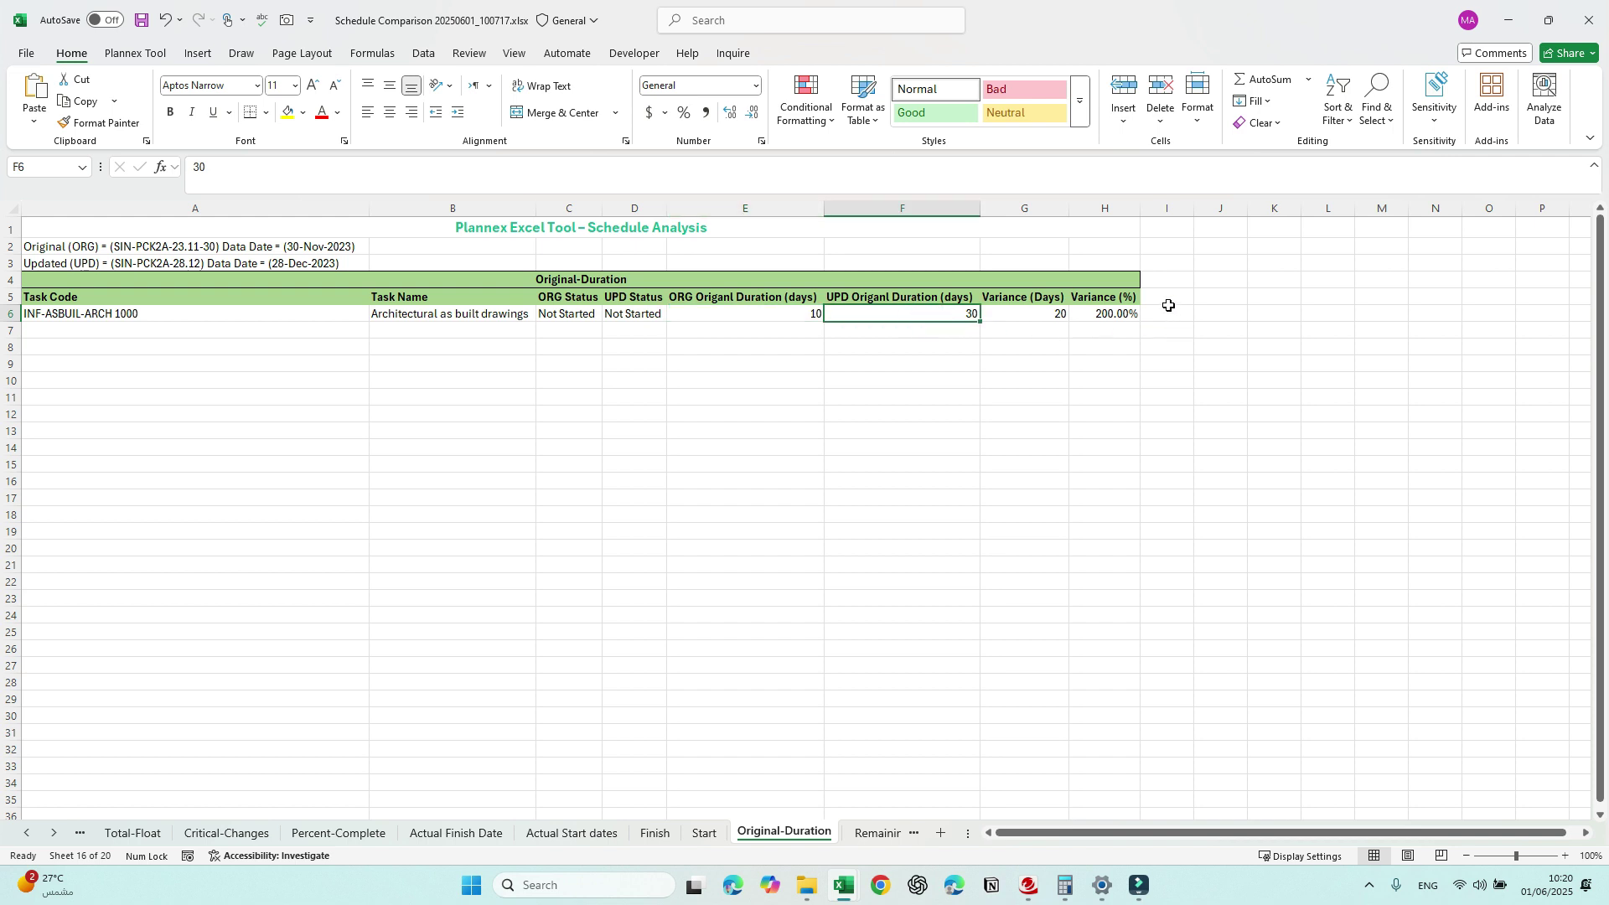
{"action": "left_click", "coordinate": [1166, 299]}
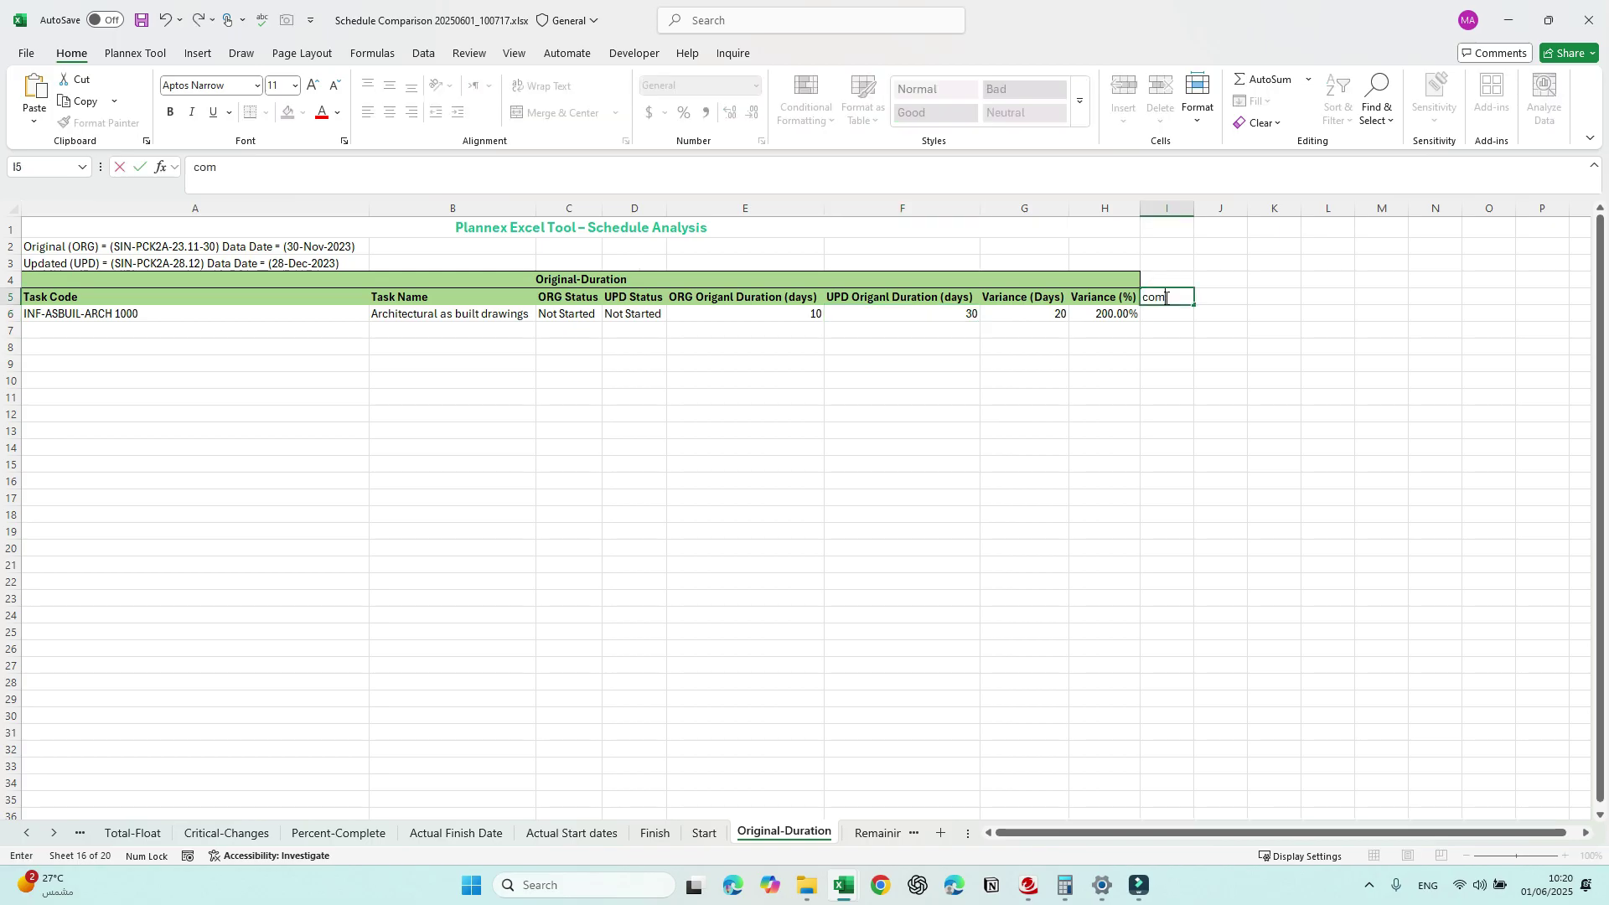
Step: Open the Remaining-Duration sheet and add filters to its header row
{"action": "key", "text": "ctrl+Page_Down"}
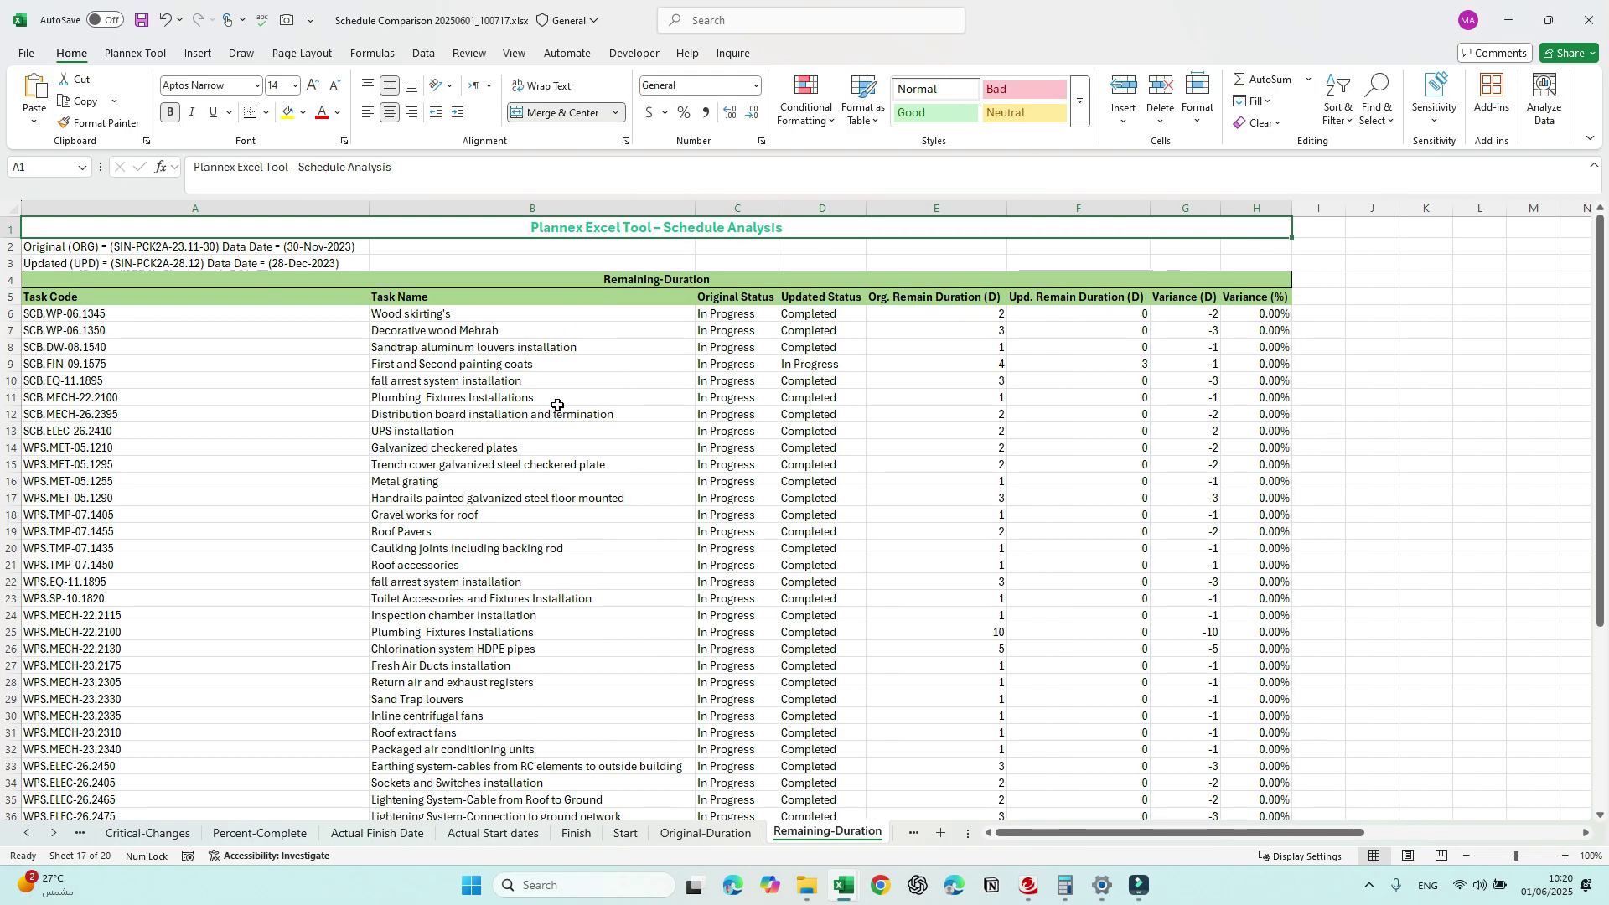
{"action": "left_click", "coordinate": [7, 297]}
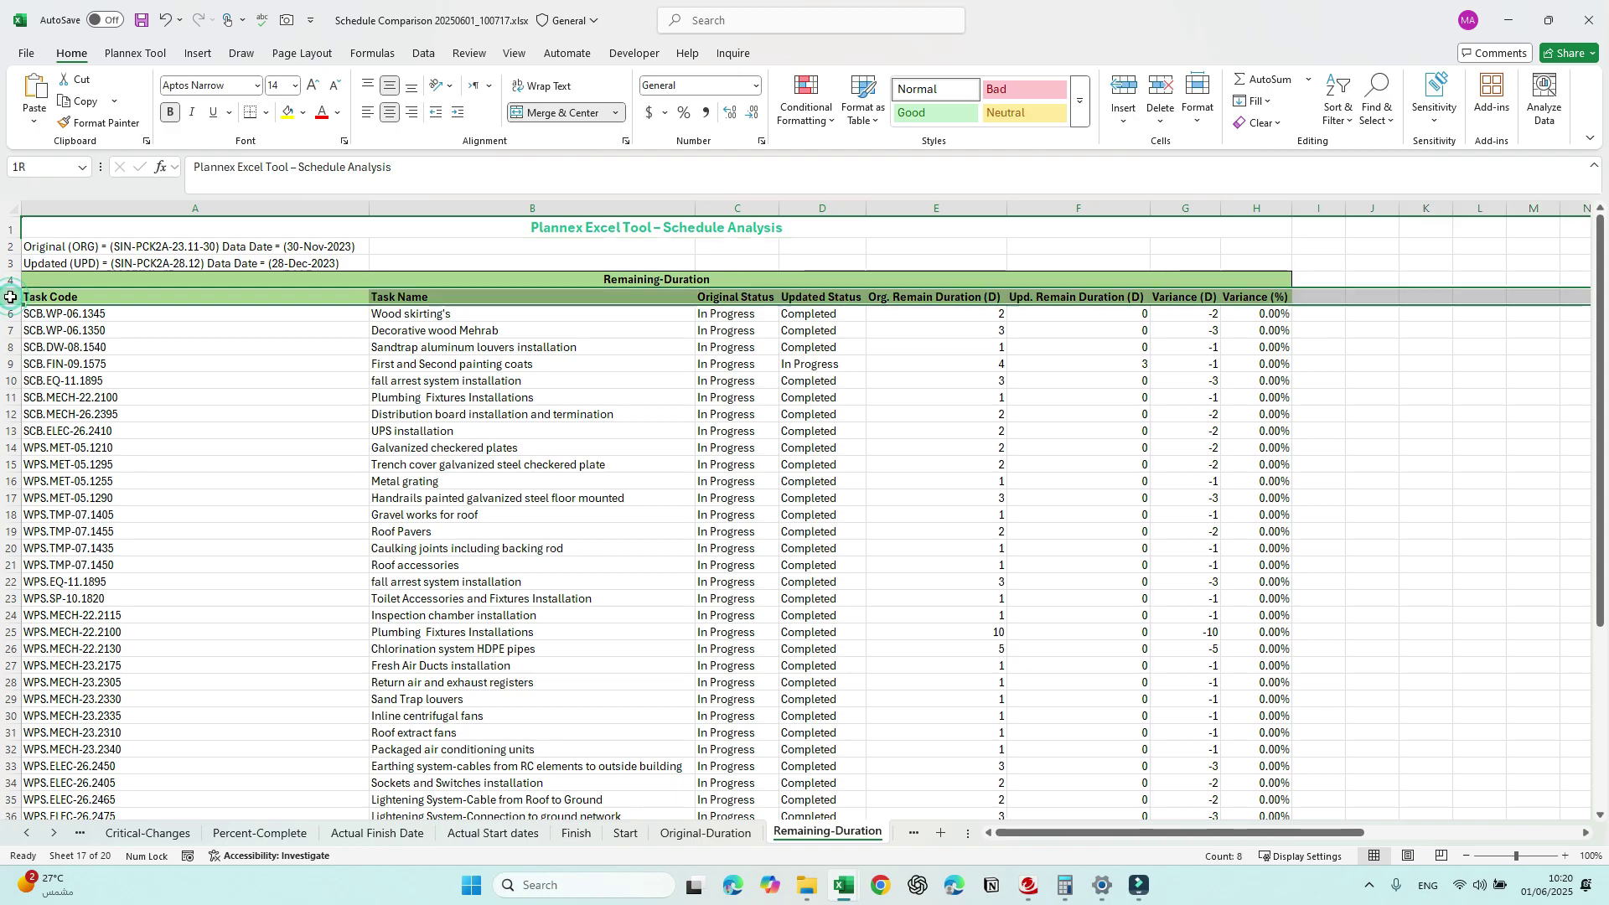
{"action": "key", "text": "ctrl+shift+l"}
Step: Examine the range of Variance (D) filter values on the Remaining-Duration sheet without applying a filter
{"action": "left_click", "coordinate": [1213, 296]}
{"action": "scroll", "coordinate": [1204, 610], "scroll_direction": "down", "scroll_amount": 1}
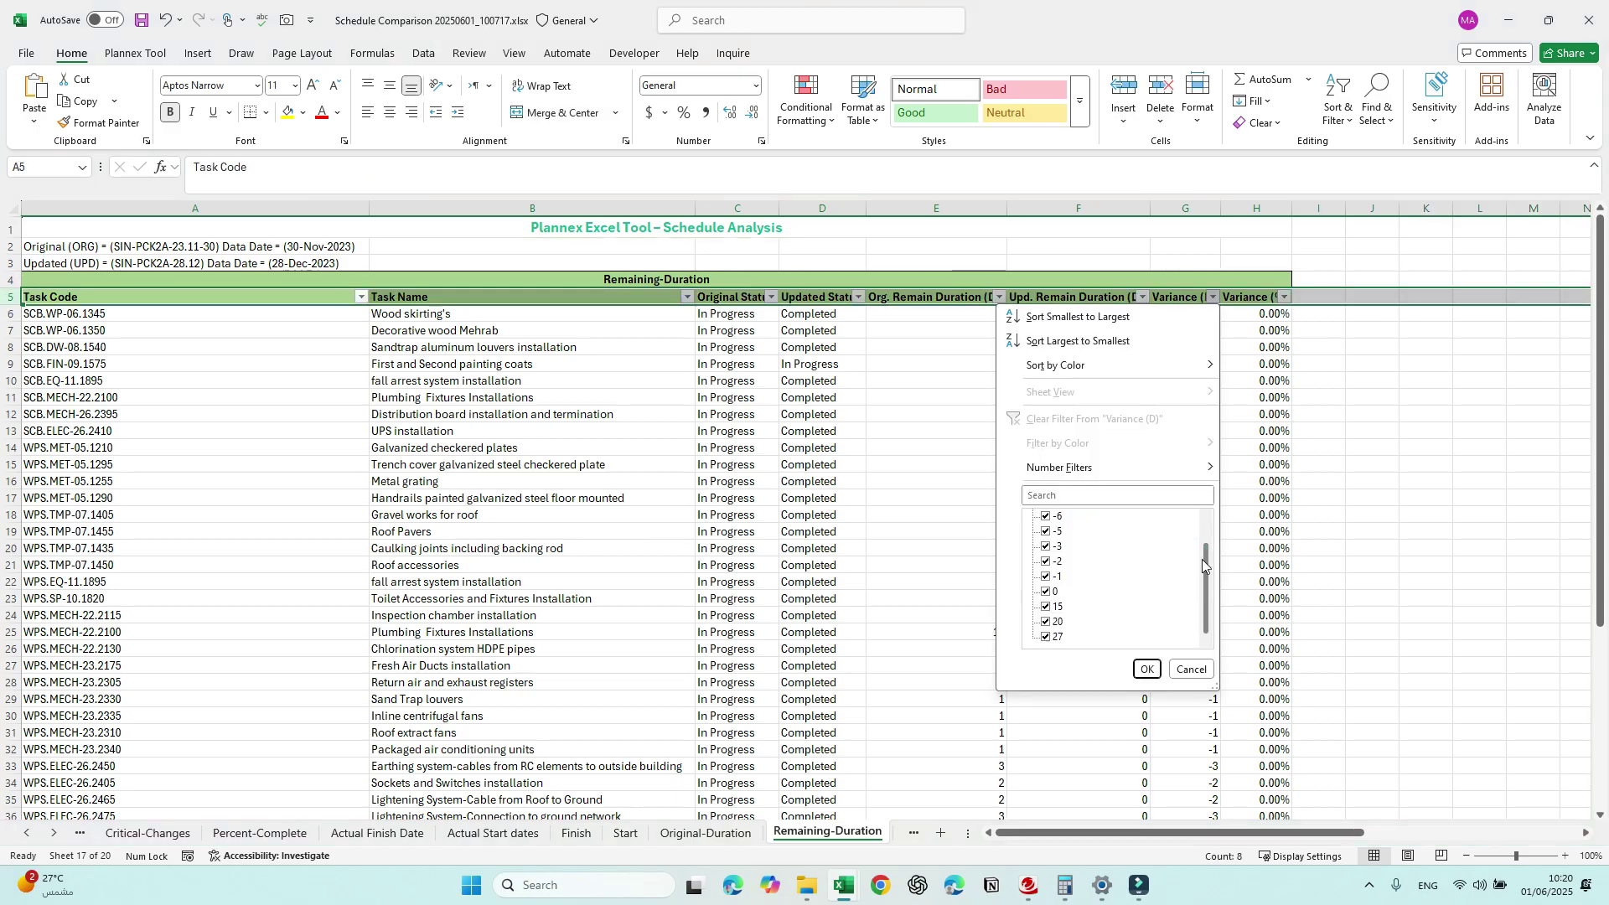
{"action": "scroll", "coordinate": [1203, 544], "scroll_direction": "up", "scroll_amount": 1}
{"action": "scroll", "coordinate": [1200, 595], "scroll_direction": "down", "scroll_amount": 1}
{"action": "scroll", "coordinate": [1200, 545], "scroll_direction": "up", "scroll_amount": 1}
{"action": "left_click", "coordinate": [1203, 669]}
{"action": "left_click", "coordinate": [838, 397]}
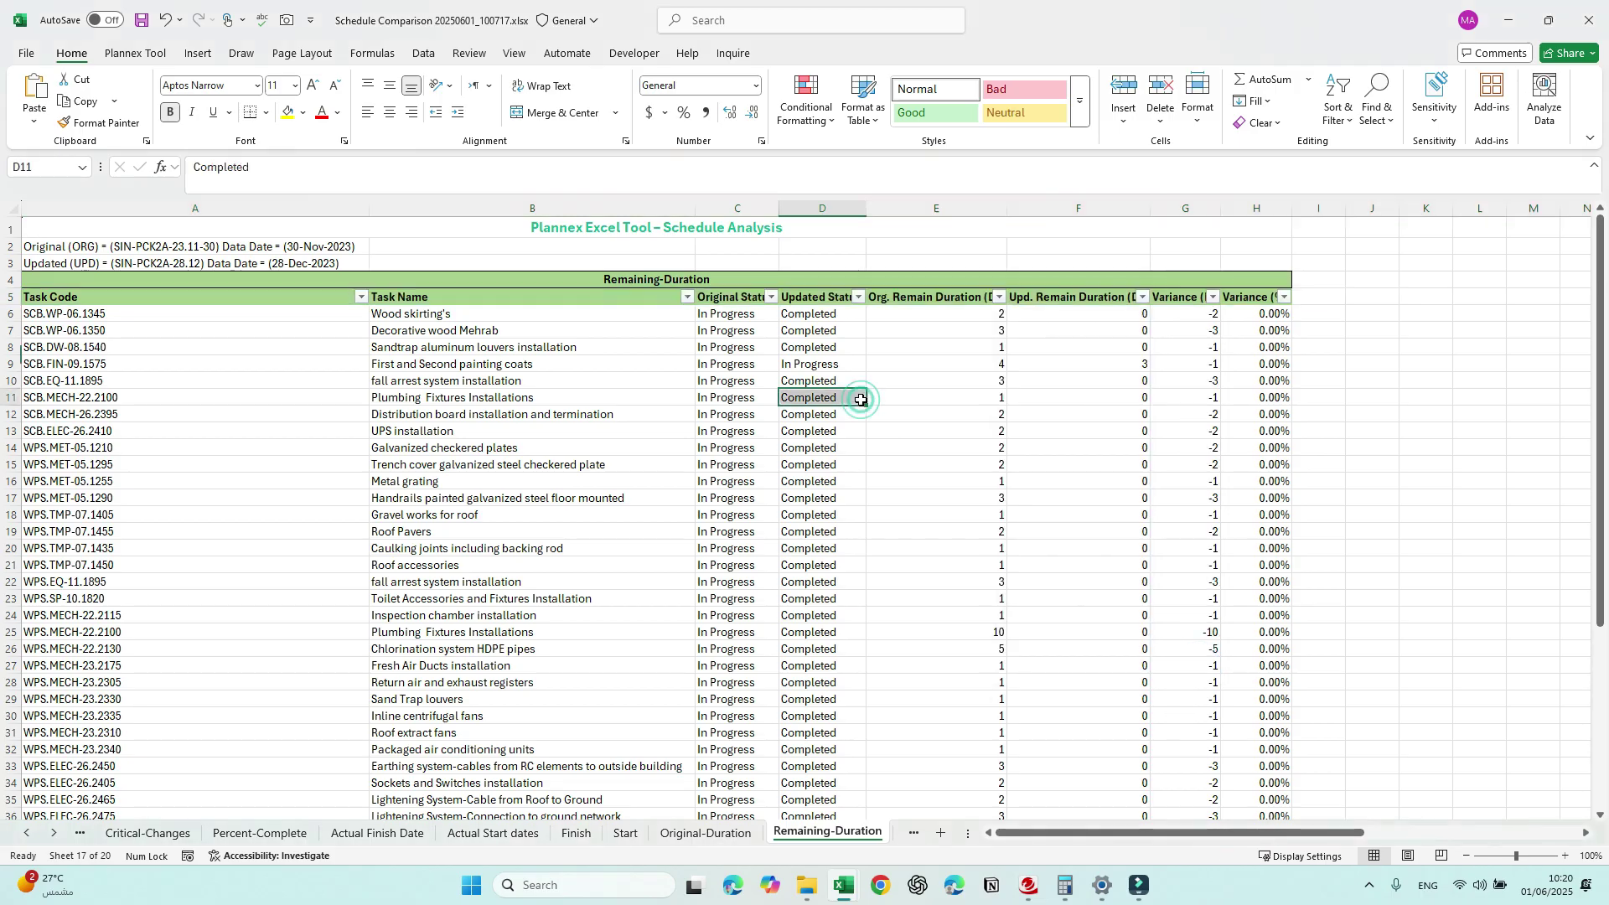
Step: Filter Updated Status to Completed and examine the updated remaining durations of the completed tasks
{"action": "left_click", "coordinate": [859, 297]}
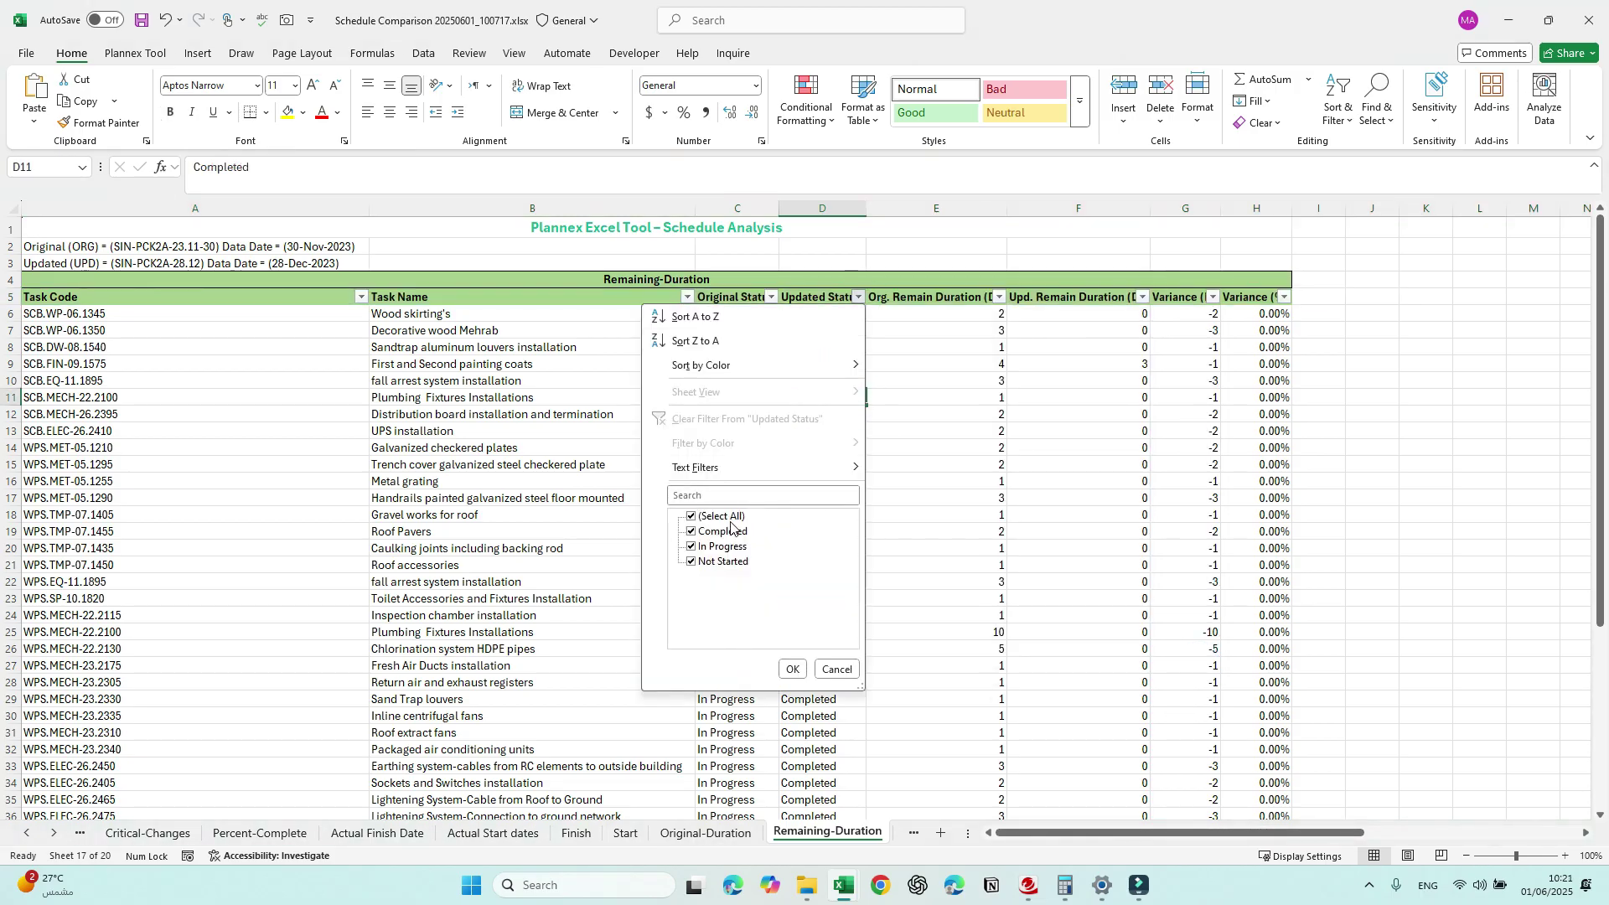
{"action": "left_click", "coordinate": [830, 668]}
{"action": "left_click", "coordinate": [859, 297]}
{"action": "left_click", "coordinate": [692, 517]}
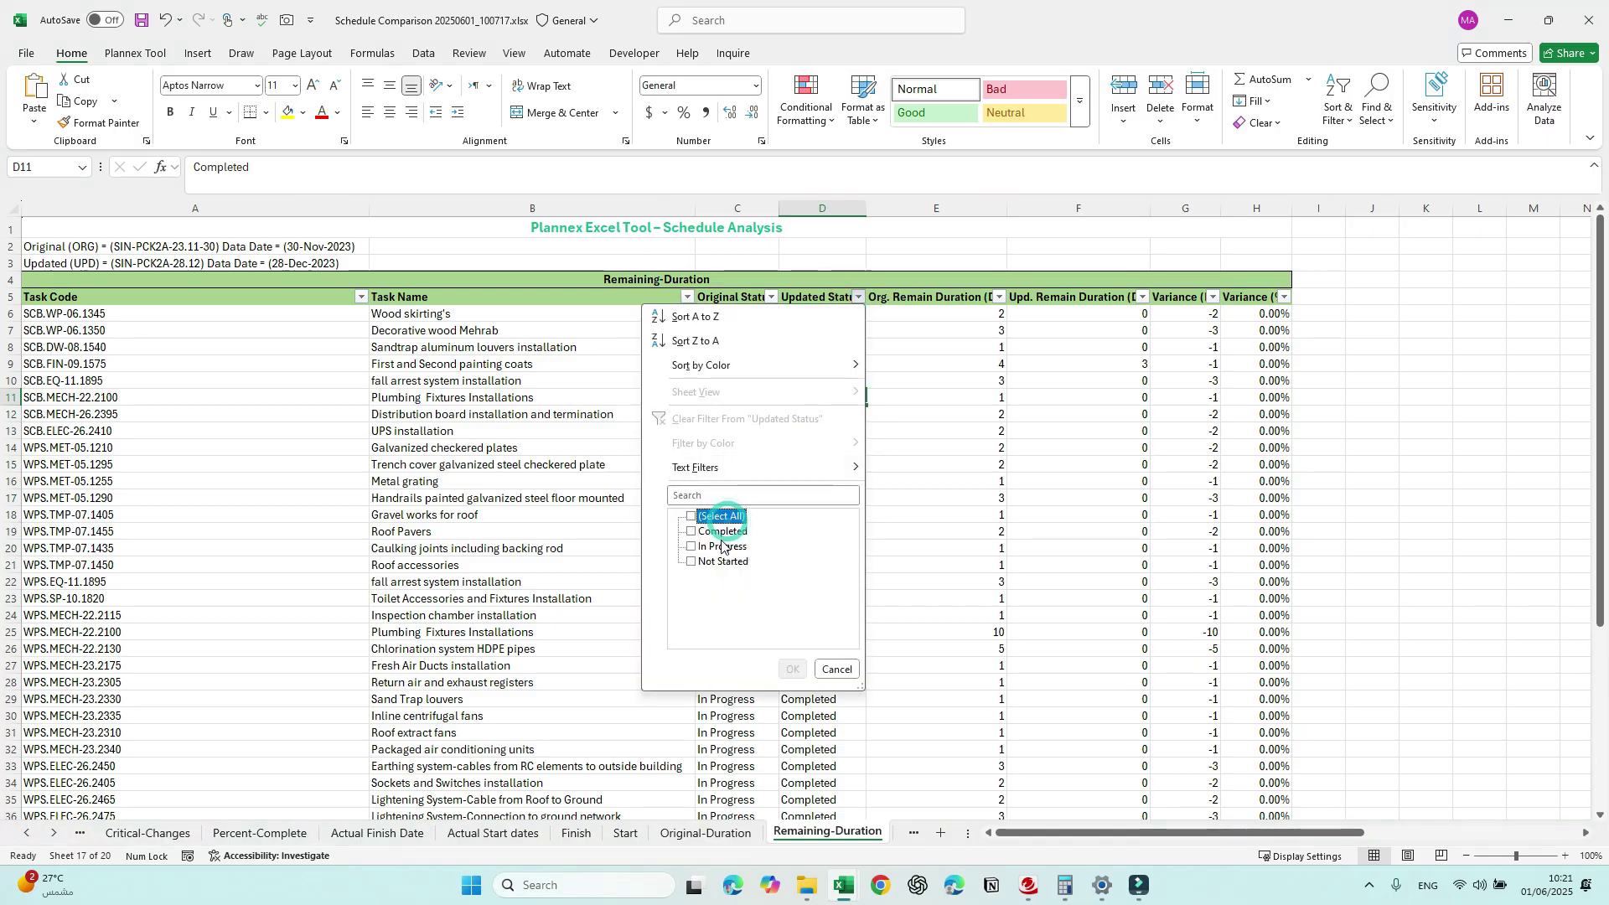
{"action": "left_click", "coordinate": [714, 531]}
{"action": "left_click", "coordinate": [792, 669]}
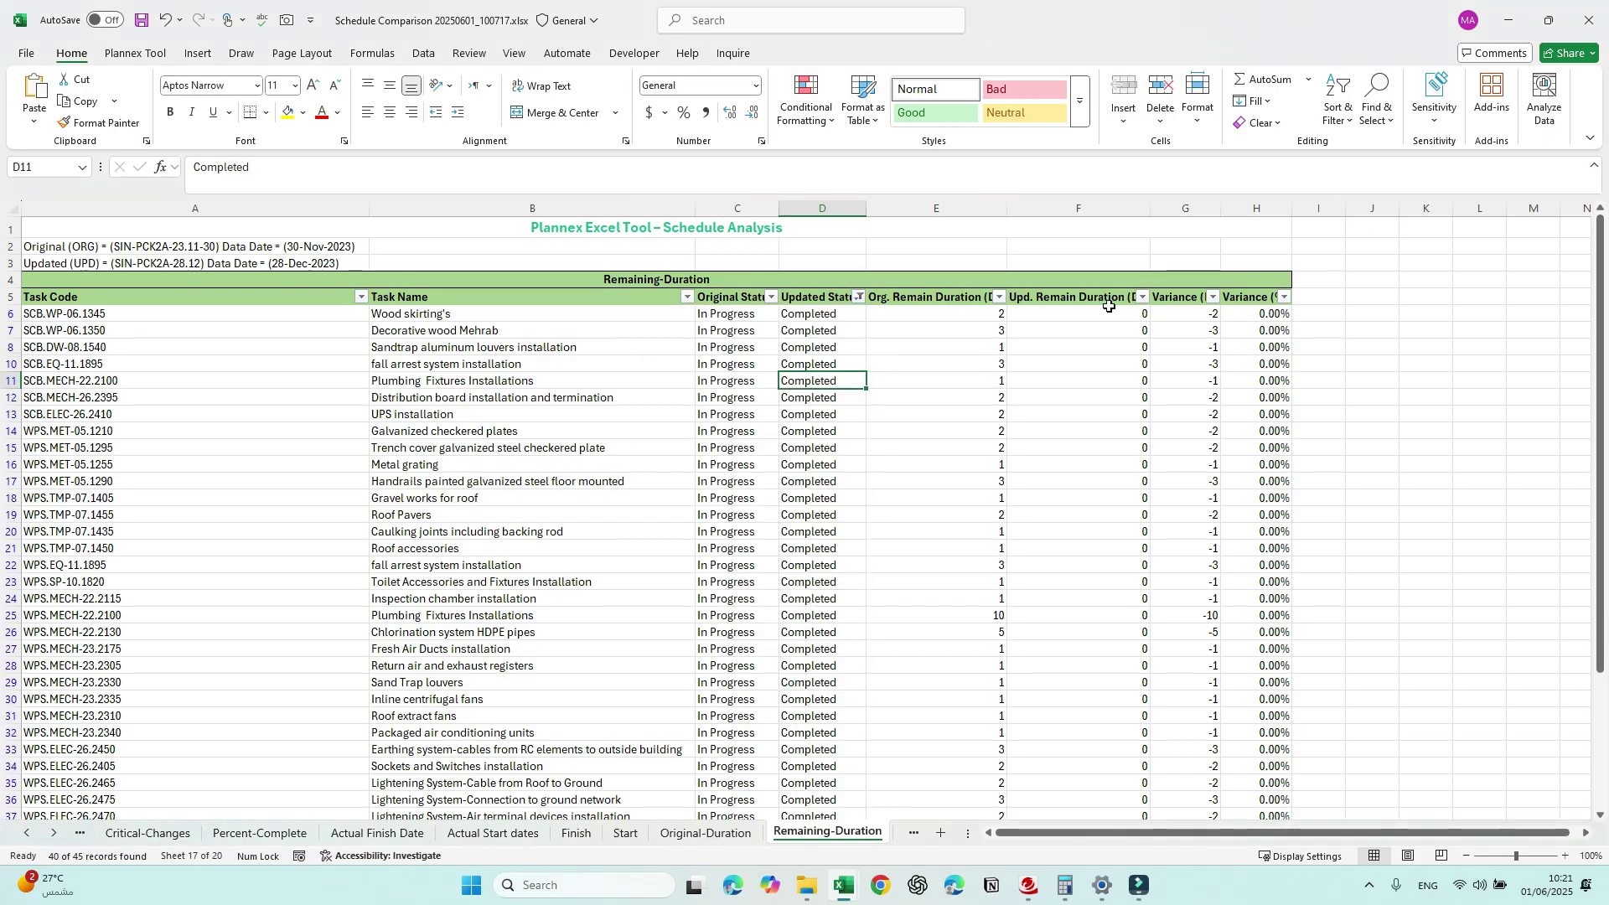
{"action": "left_click_drag", "start_coordinate": [1118, 320], "coordinate": [1113, 742]}
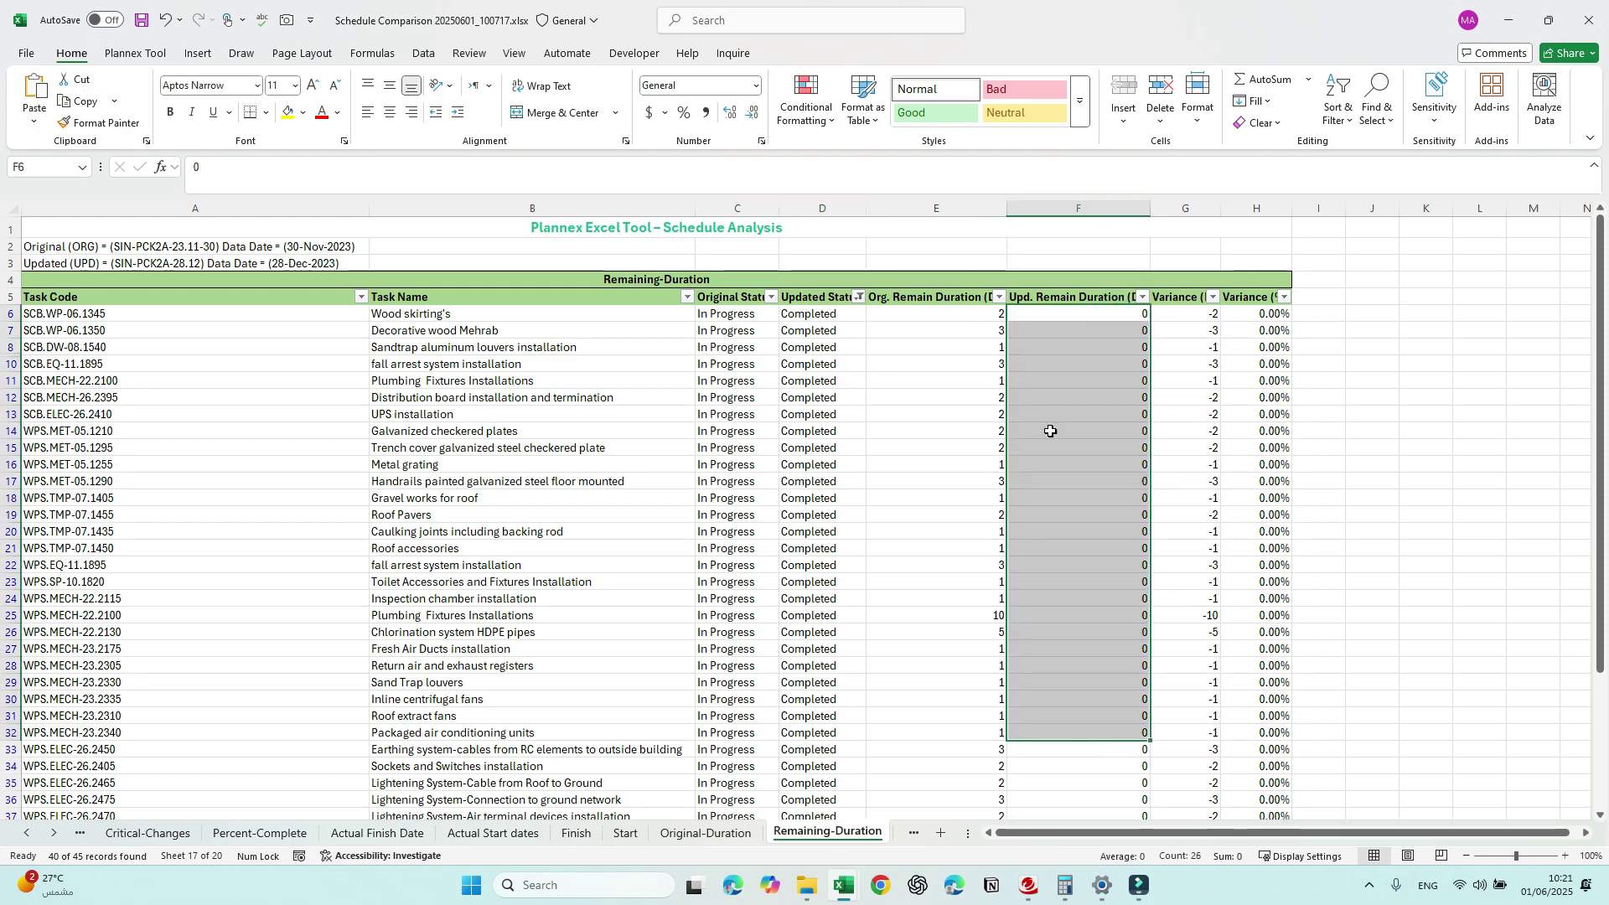
Step: Change the Updated Status filter to In Progress only and examine the remaining-duration variances of those tasks
{"action": "left_click", "coordinate": [859, 297]}
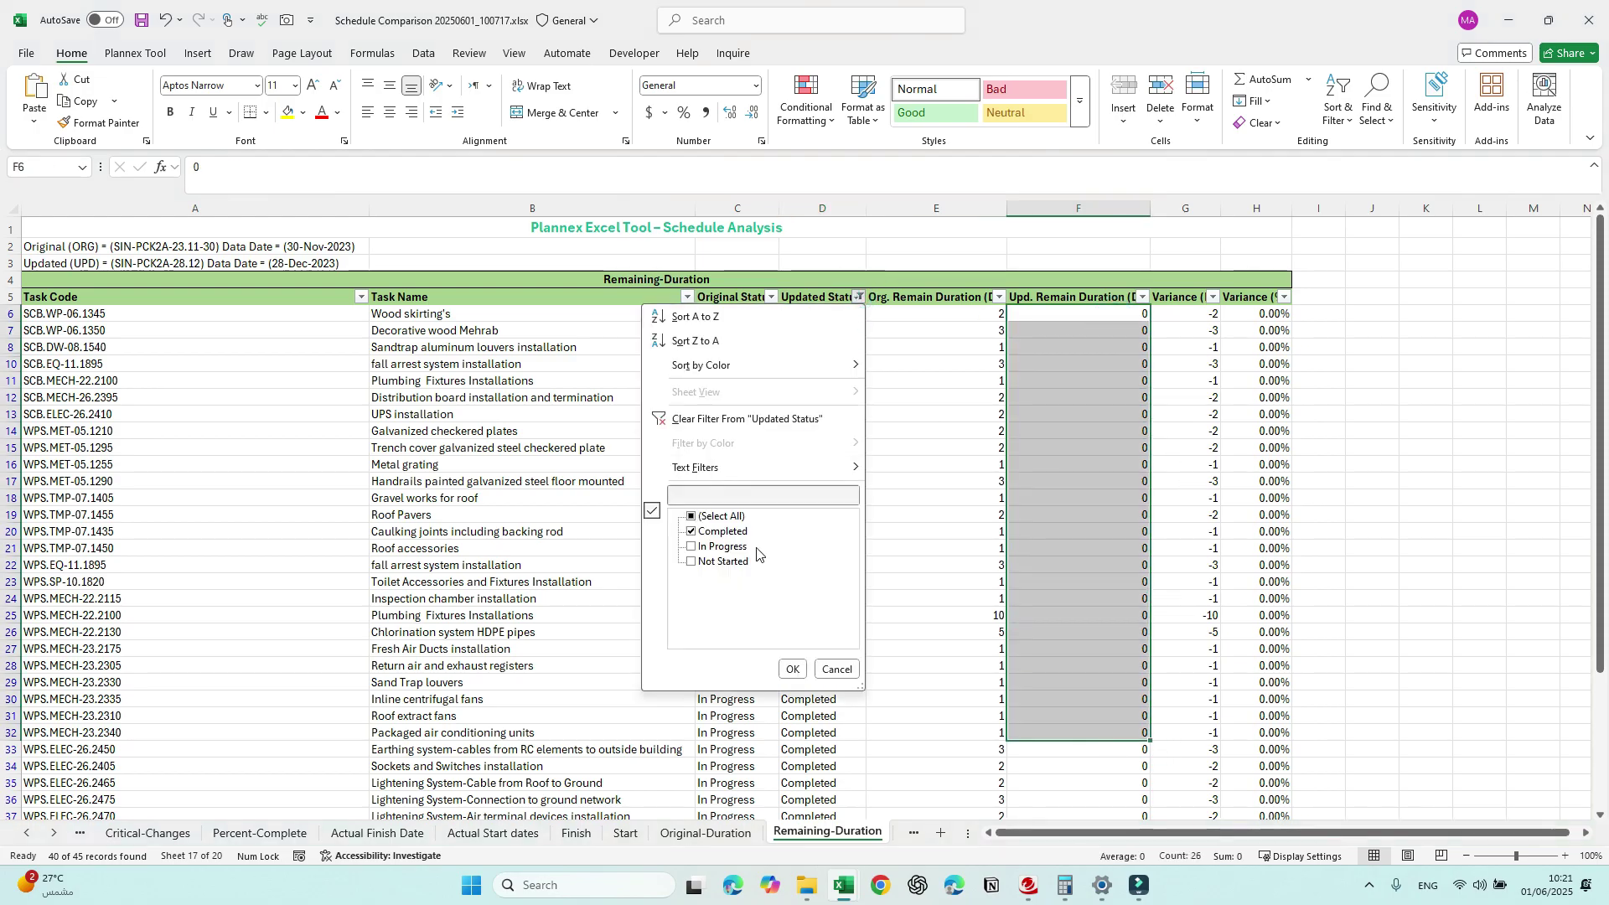
{"action": "left_click", "coordinate": [691, 547]}
{"action": "left_click", "coordinate": [691, 531]}
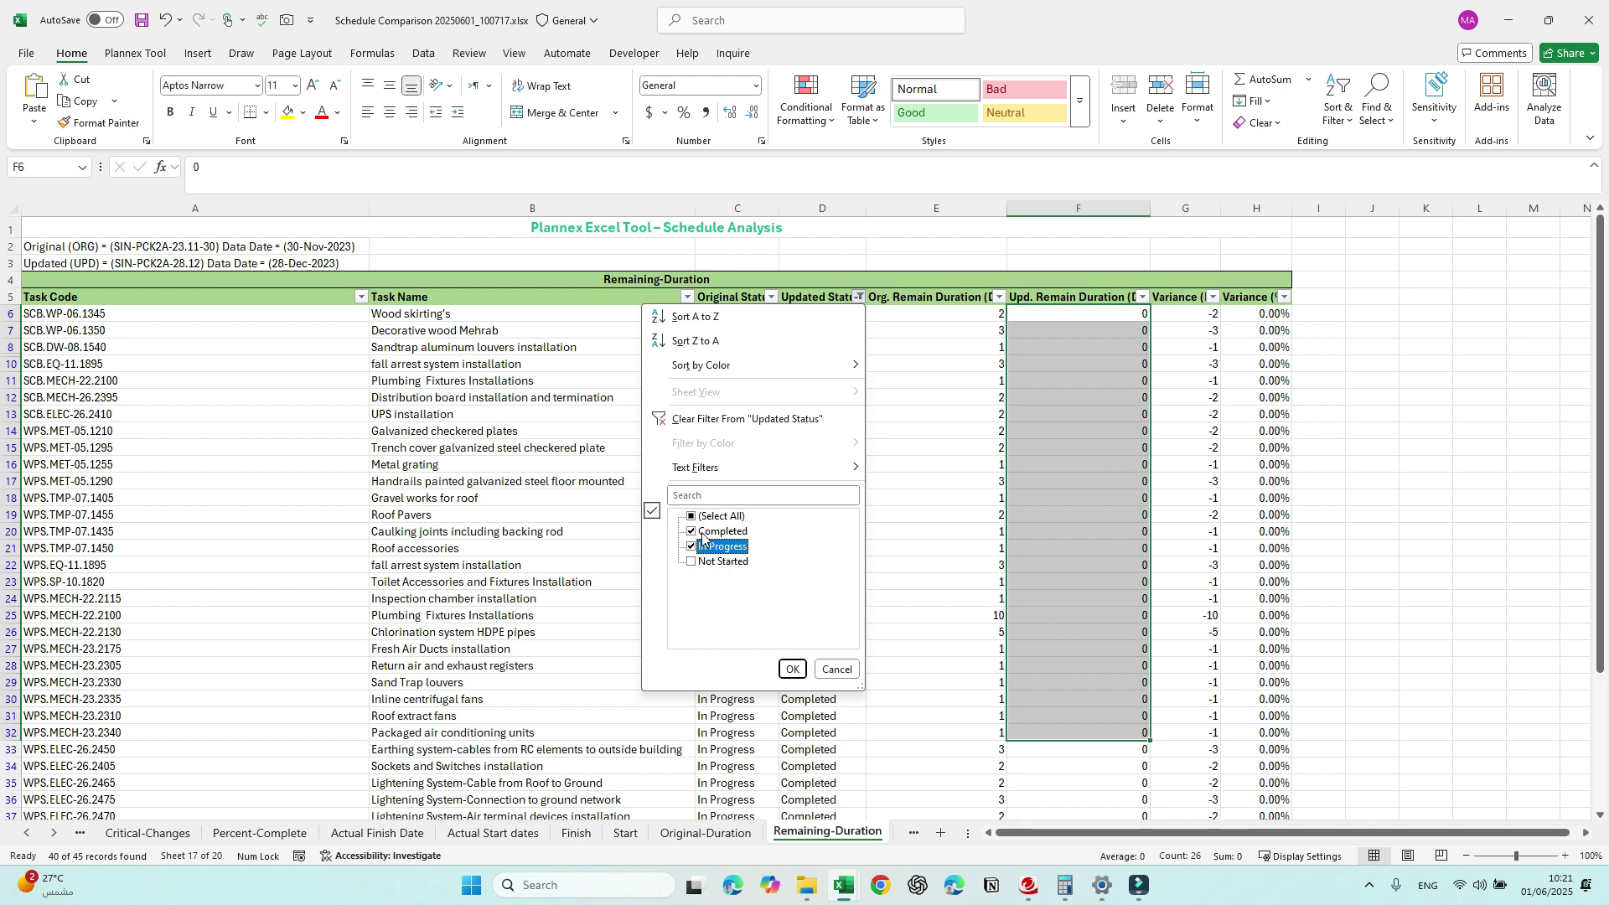
{"action": "left_click", "coordinate": [792, 669]}
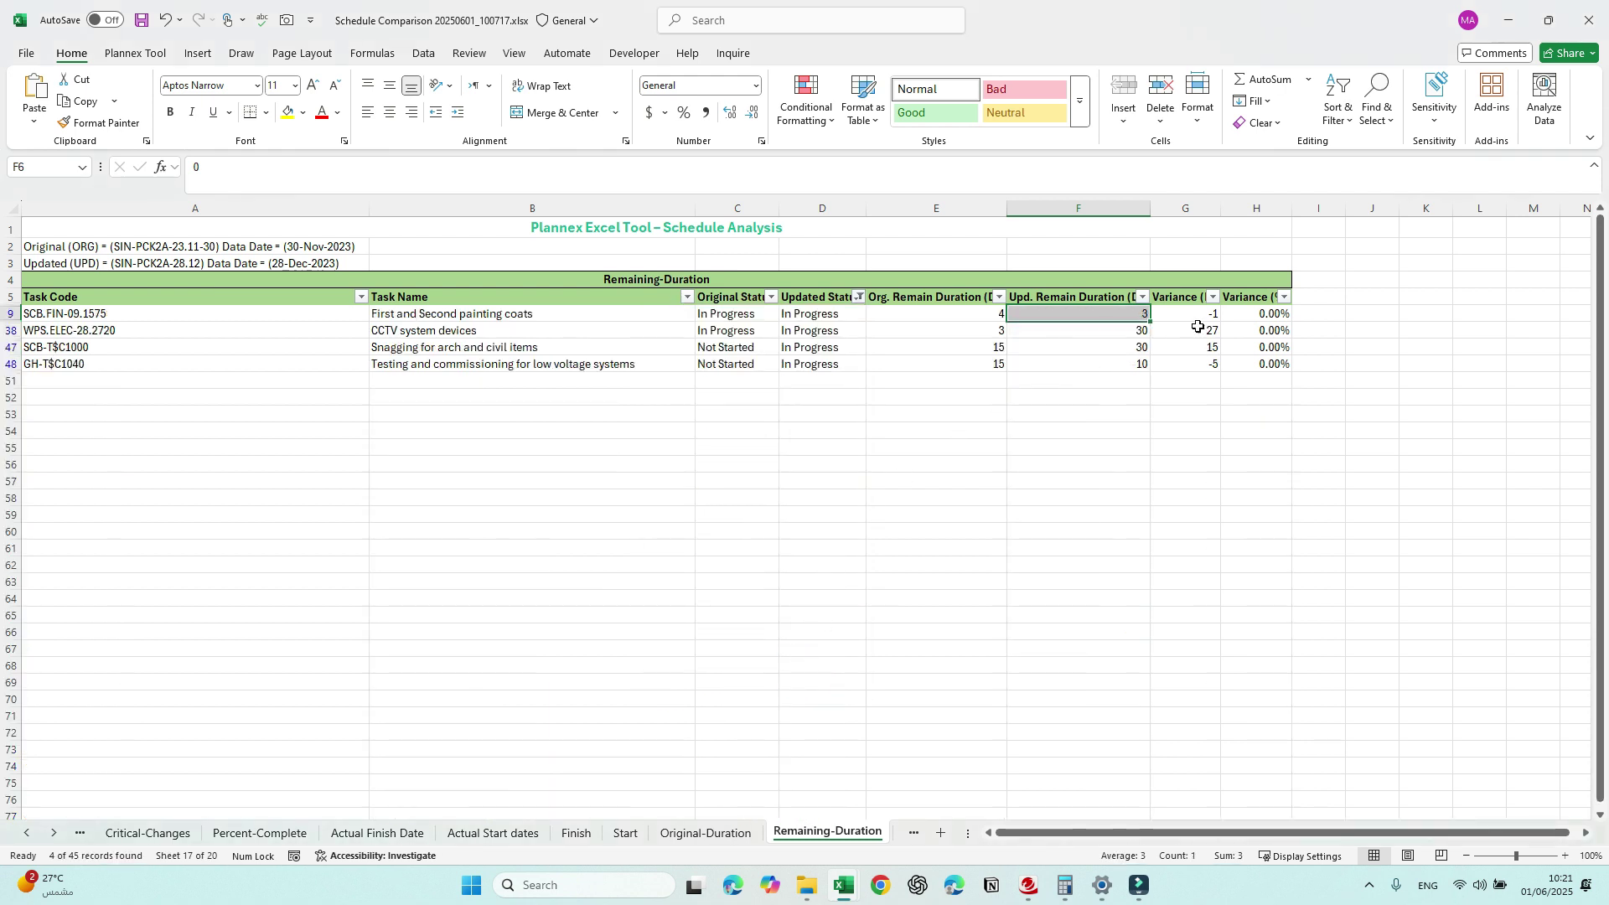
{"action": "left_click_drag", "start_coordinate": [1201, 319], "coordinate": [1201, 364]}
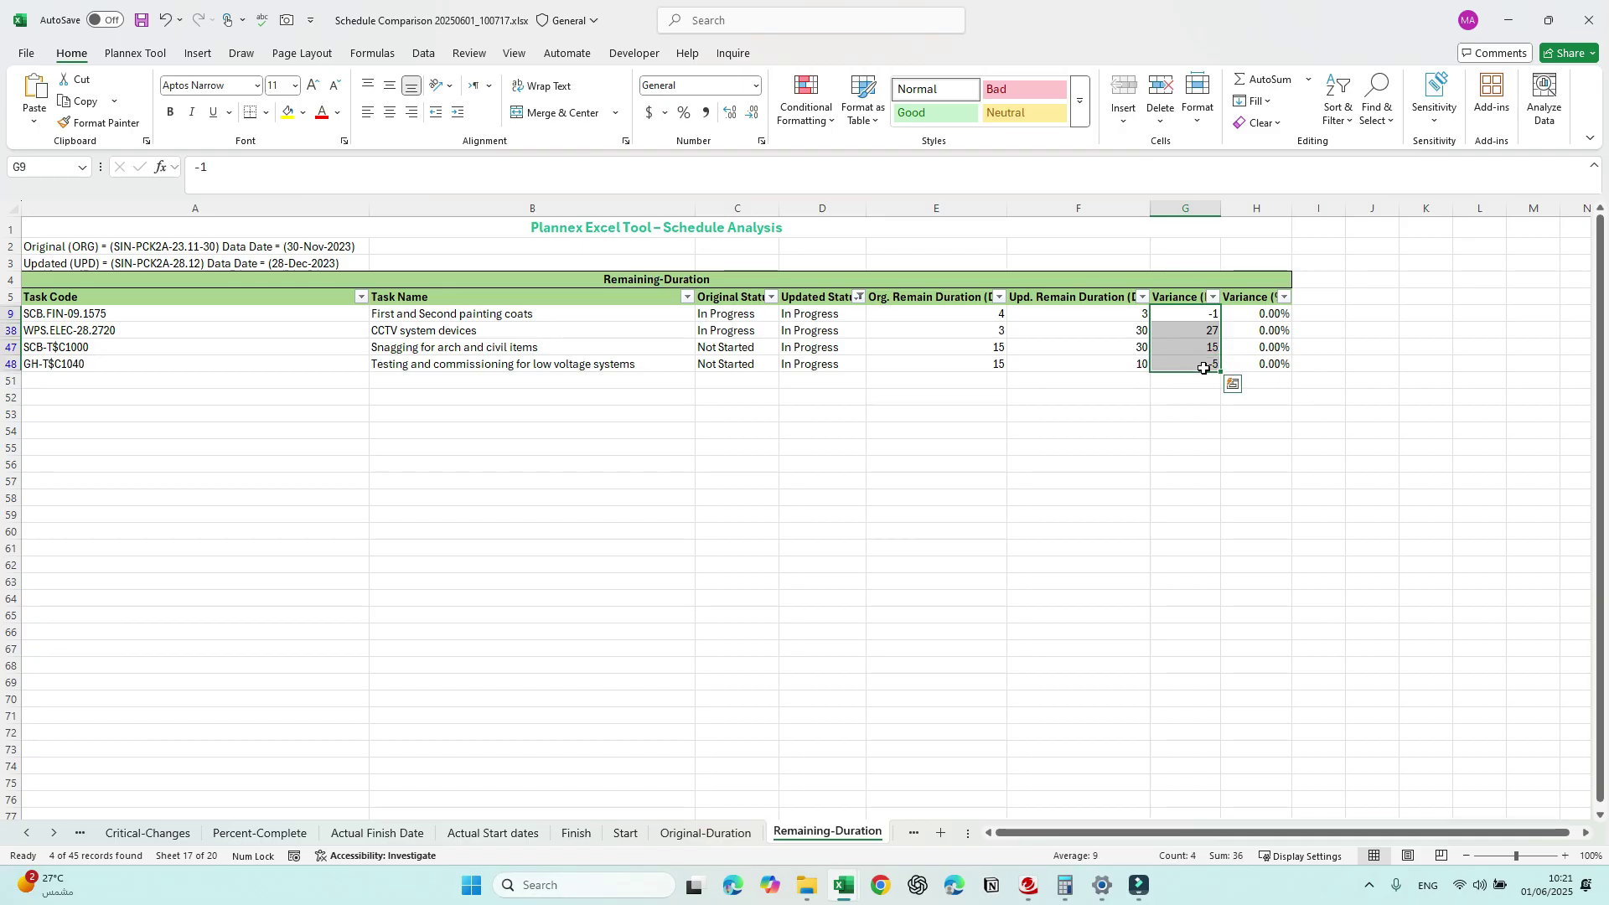
Step: Filter Updated Status to Not Started only and check the Architectural as built drawings row against the Original-Duration sheet
{"action": "left_click", "coordinate": [860, 296]}
{"action": "left_click", "coordinate": [718, 562]}
{"action": "left_click", "coordinate": [719, 546]}
{"action": "left_click", "coordinate": [792, 669]}
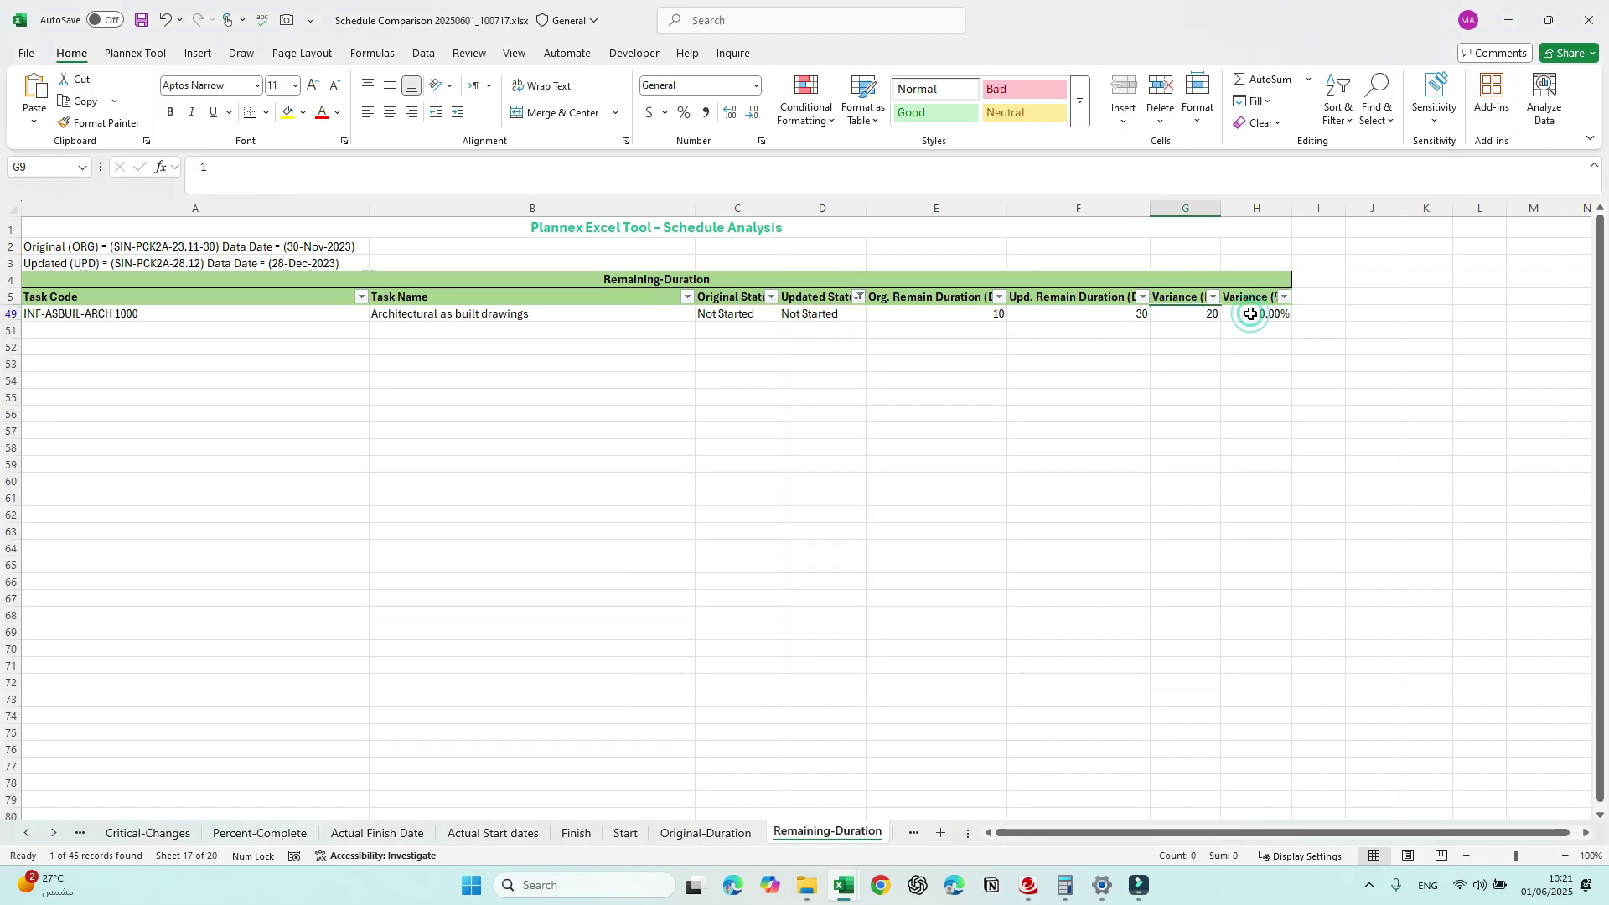
{"action": "left_click_drag", "start_coordinate": [1249, 314], "coordinate": [529, 312]}
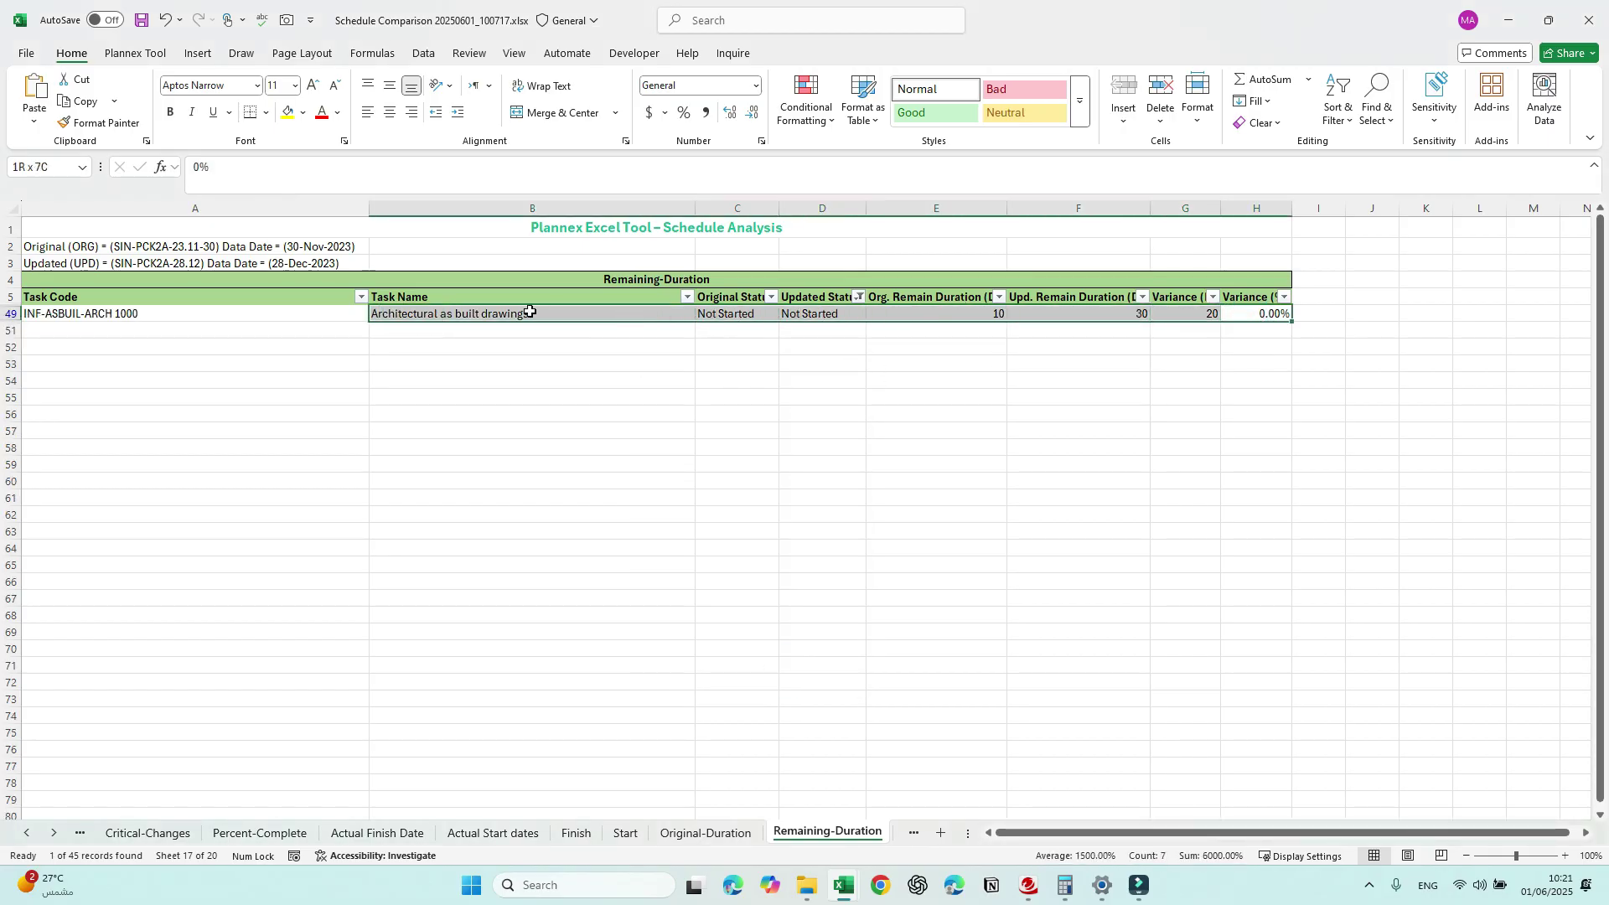
{"action": "left_click", "coordinate": [730, 833]}
{"action": "left_click", "coordinate": [828, 834]}
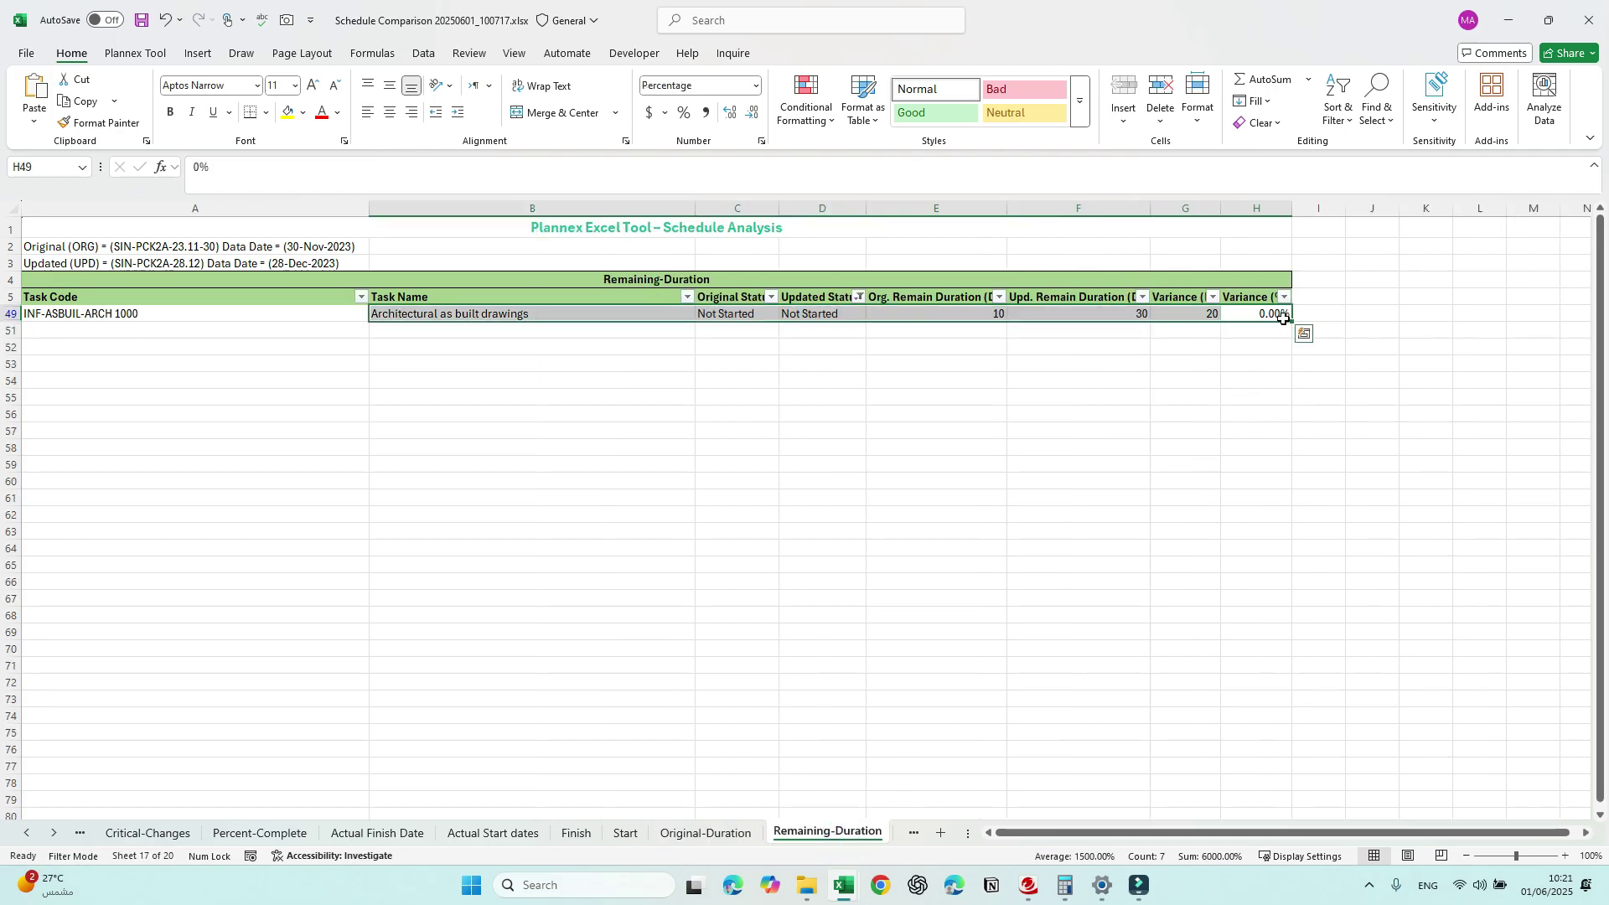
{"action": "left_click", "coordinate": [1012, 479]}
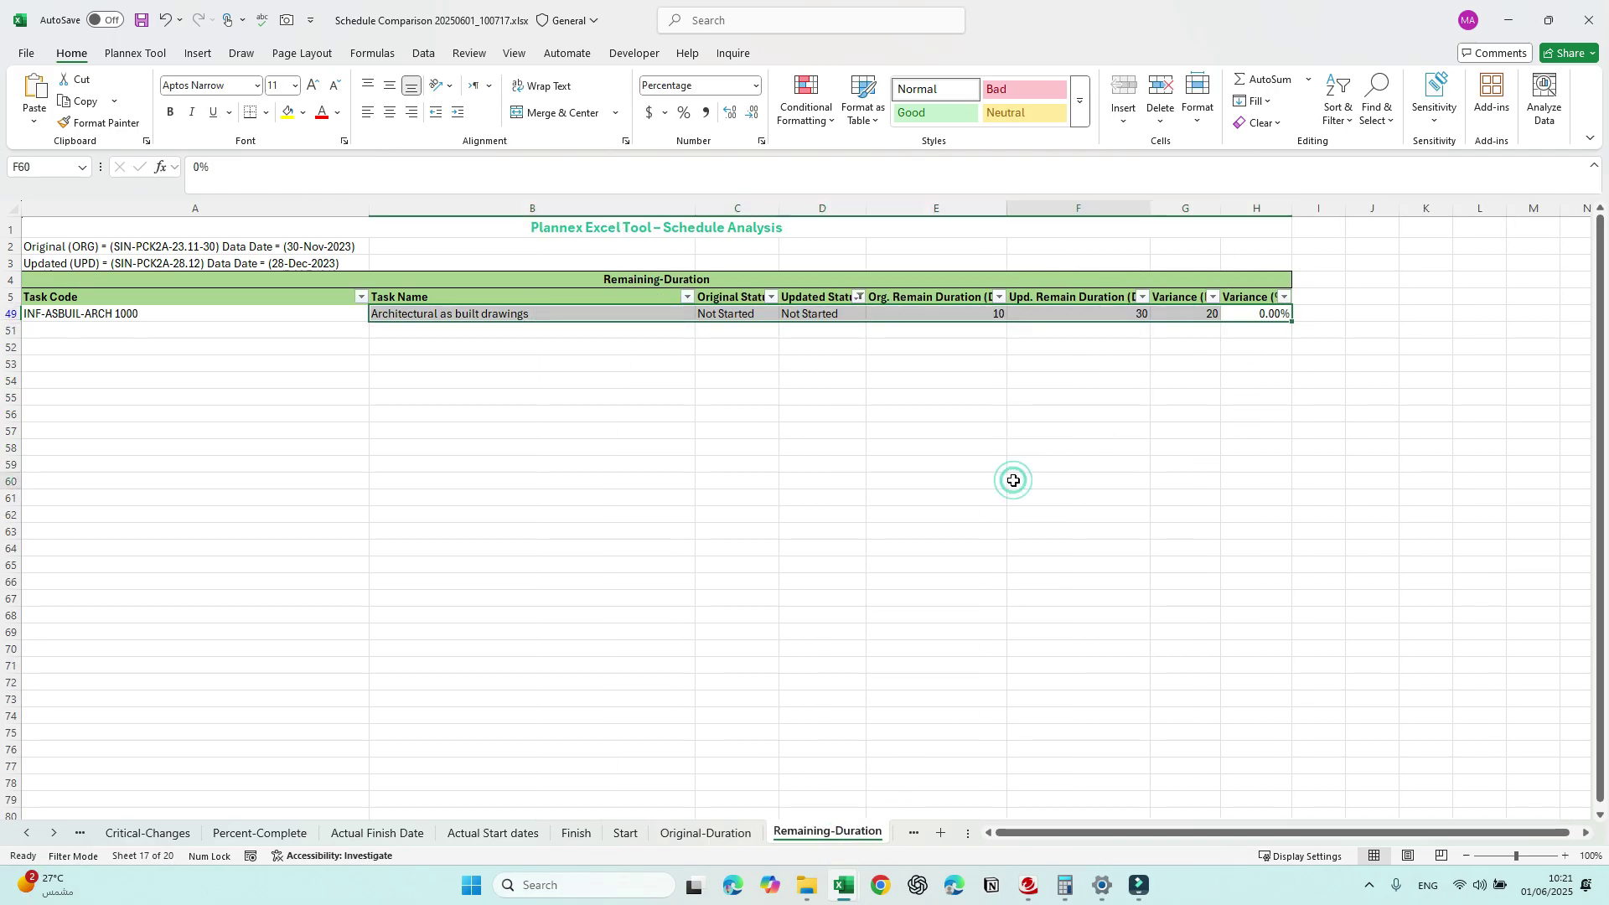
Step: Open the Status-Changes sheet and compare the original and updated statuses down the task list
{"action": "left_click", "coordinate": [914, 833]}
{"action": "left_click", "coordinate": [909, 833]}
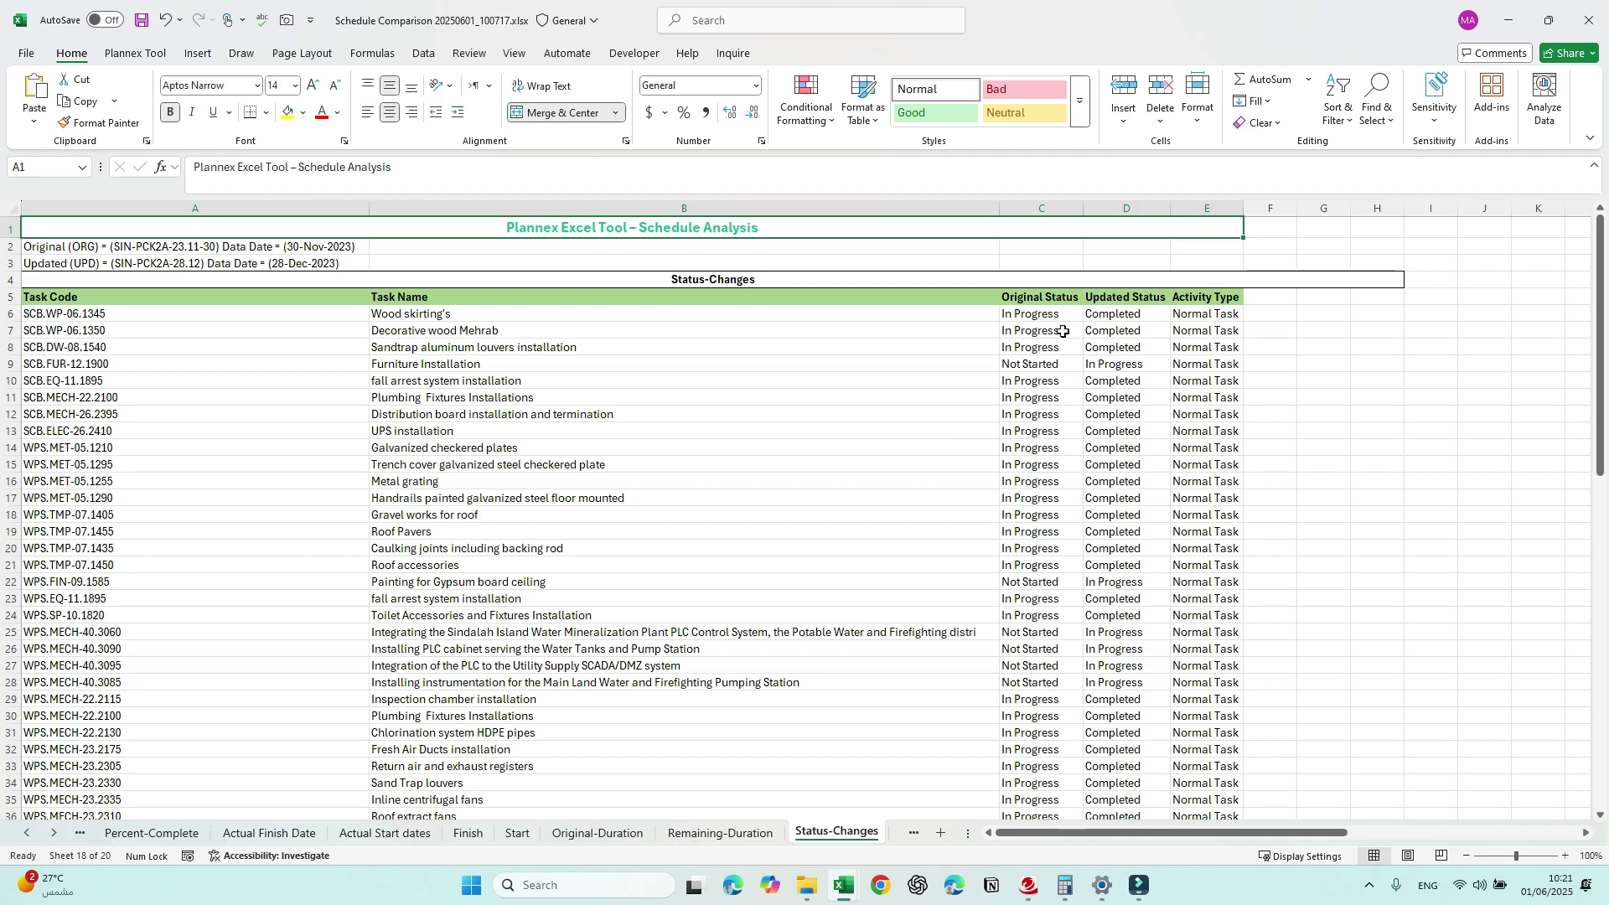
{"action": "left_click_drag", "start_coordinate": [1063, 332], "coordinate": [1076, 630]}
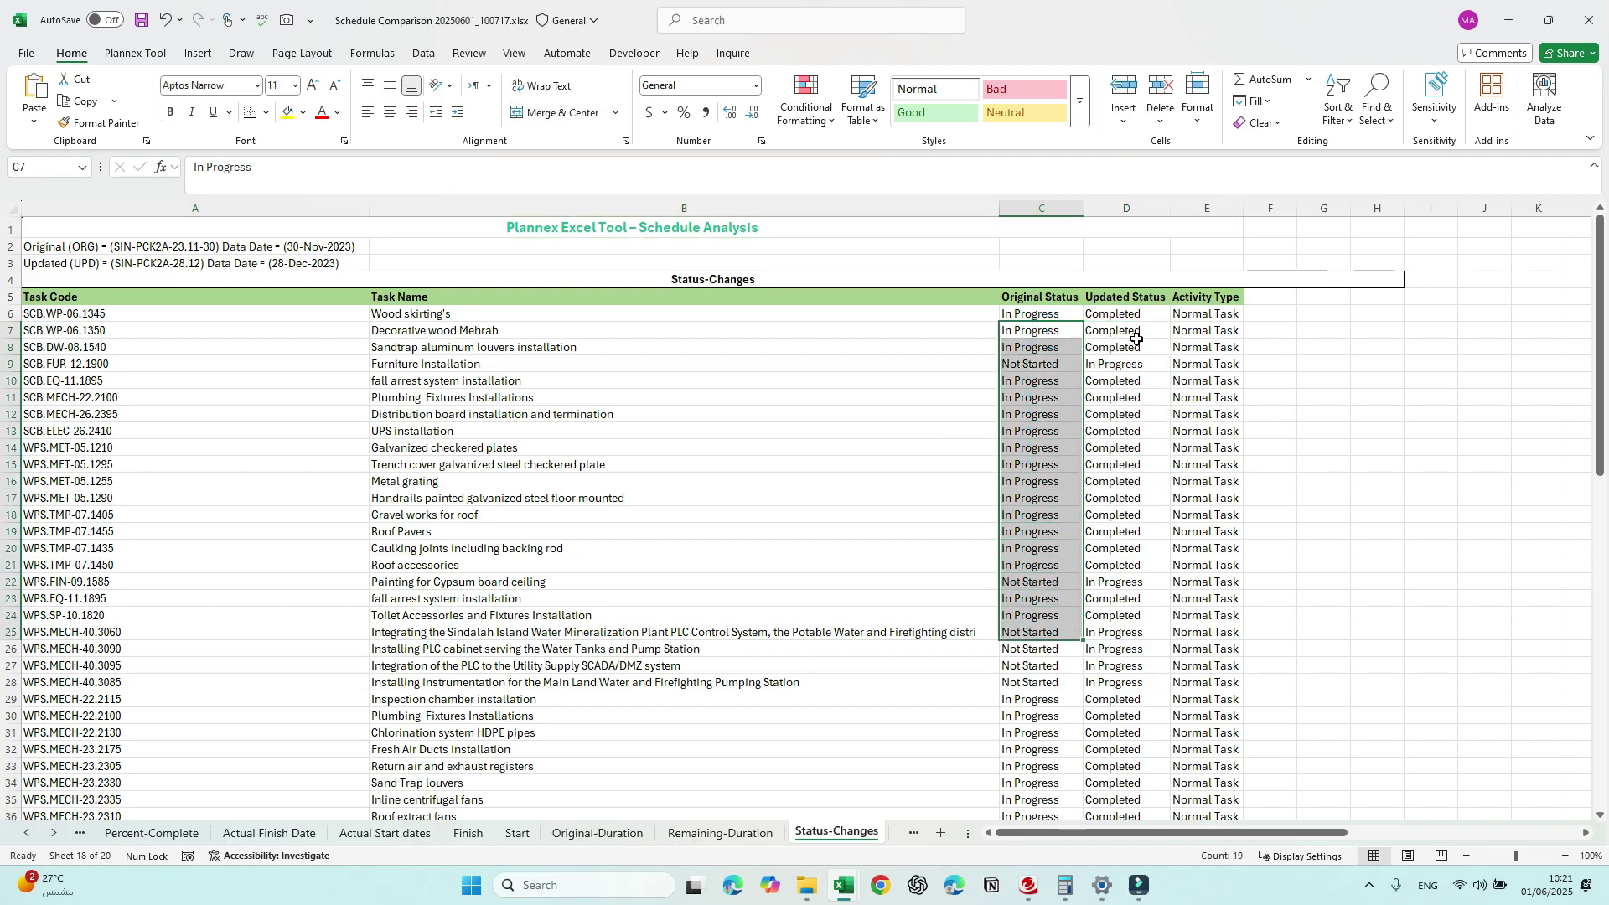
{"action": "scroll", "coordinate": [1133, 525], "scroll_direction": "down", "scroll_amount": 13}
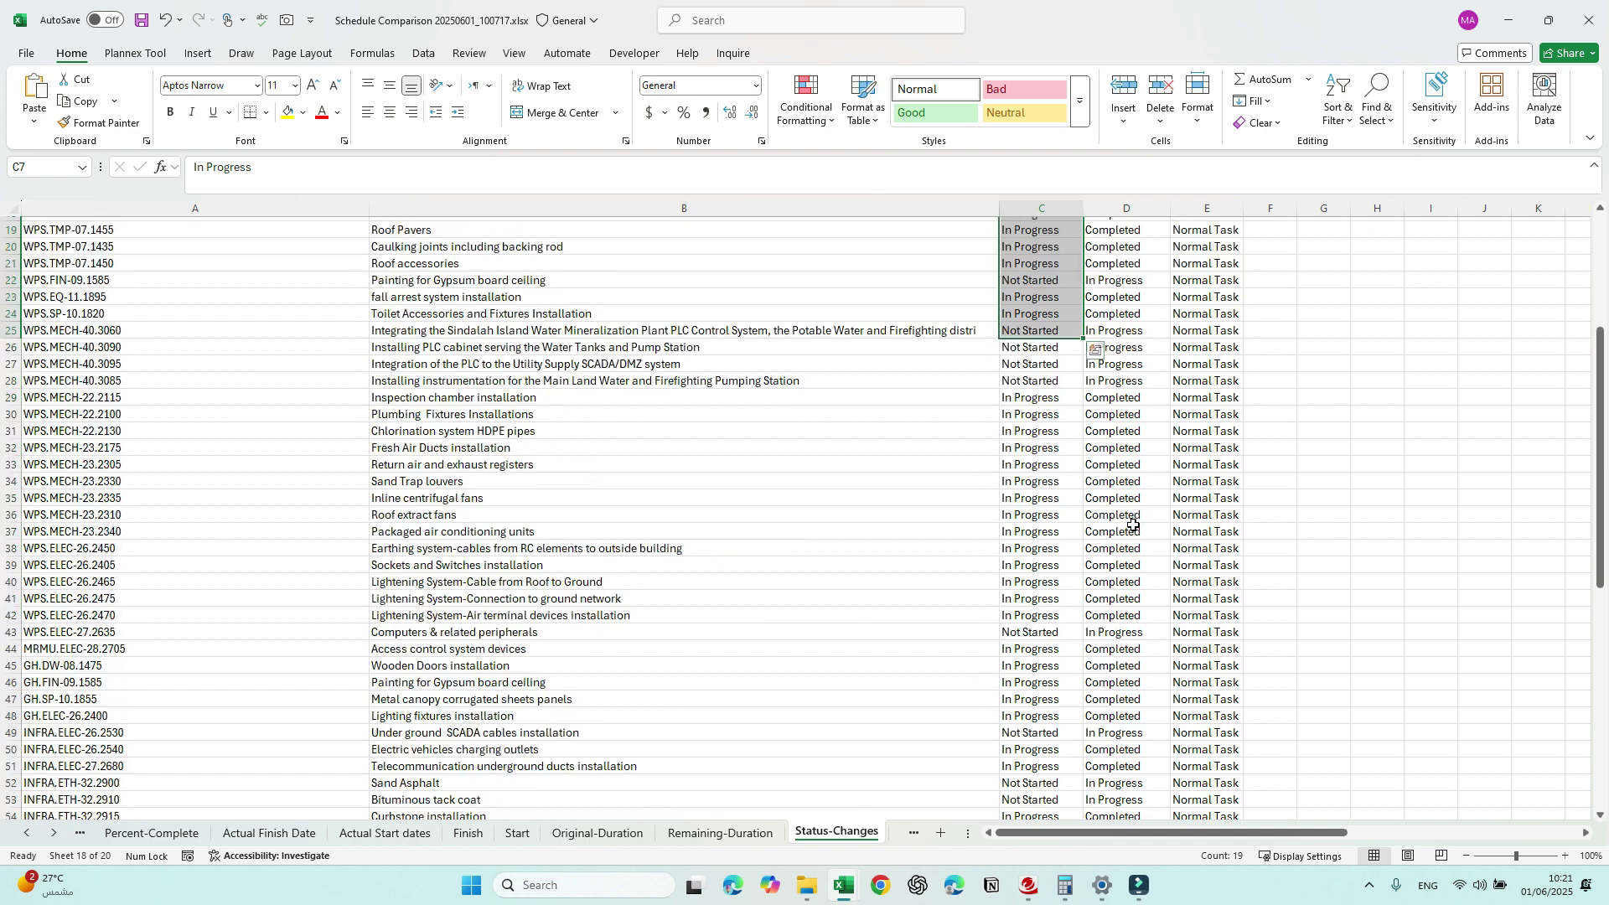
{"action": "scroll", "coordinate": [1133, 525], "scroll_direction": "up", "scroll_amount": 13}
Step: Open the Activities sheet and examine the task code in the Missing Tasks Comparison
{"action": "key", "text": "ctrl+Page_Down"}
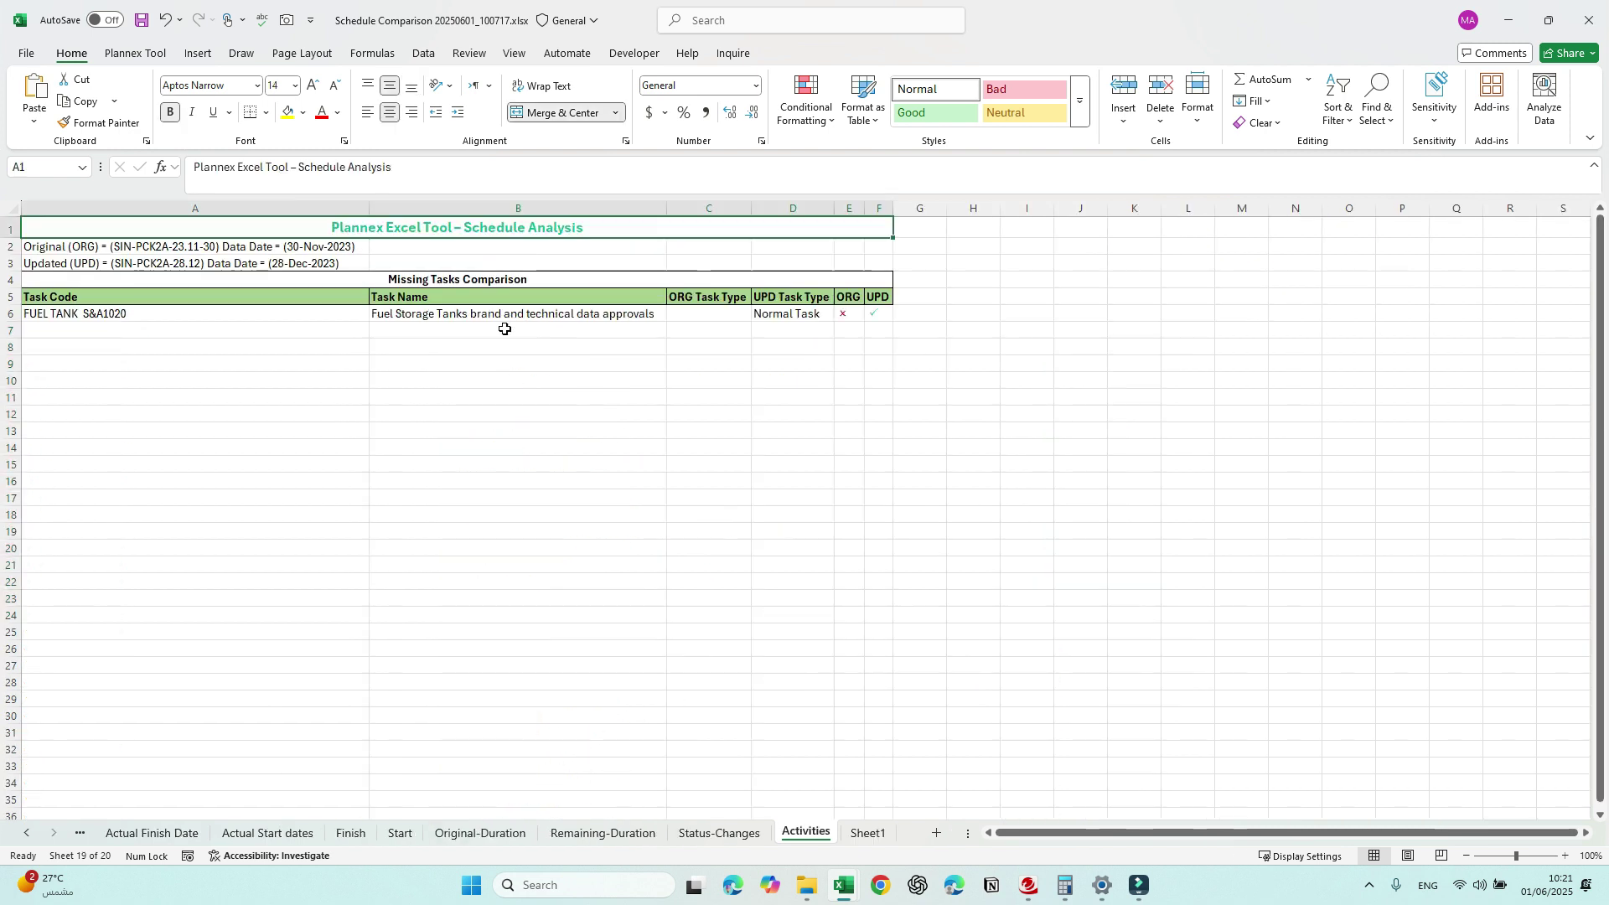
{"action": "left_click", "coordinate": [3, 307]}
{"action": "left_click", "coordinate": [117, 313]}
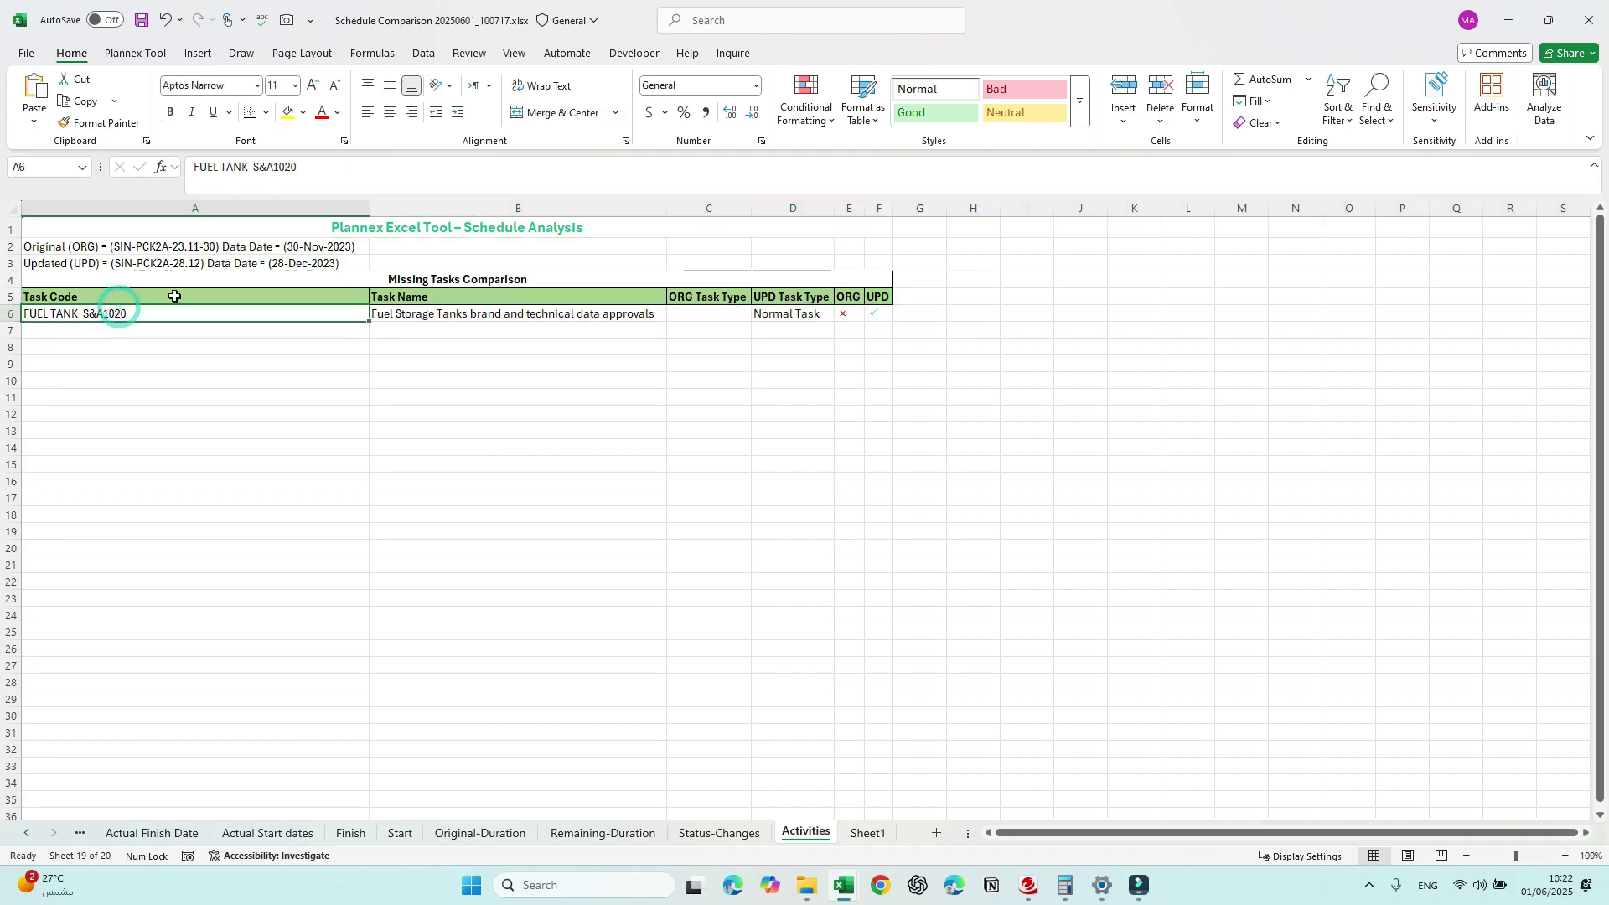
{"action": "left_click_drag", "start_coordinate": [328, 168], "coordinate": [188, 166]}
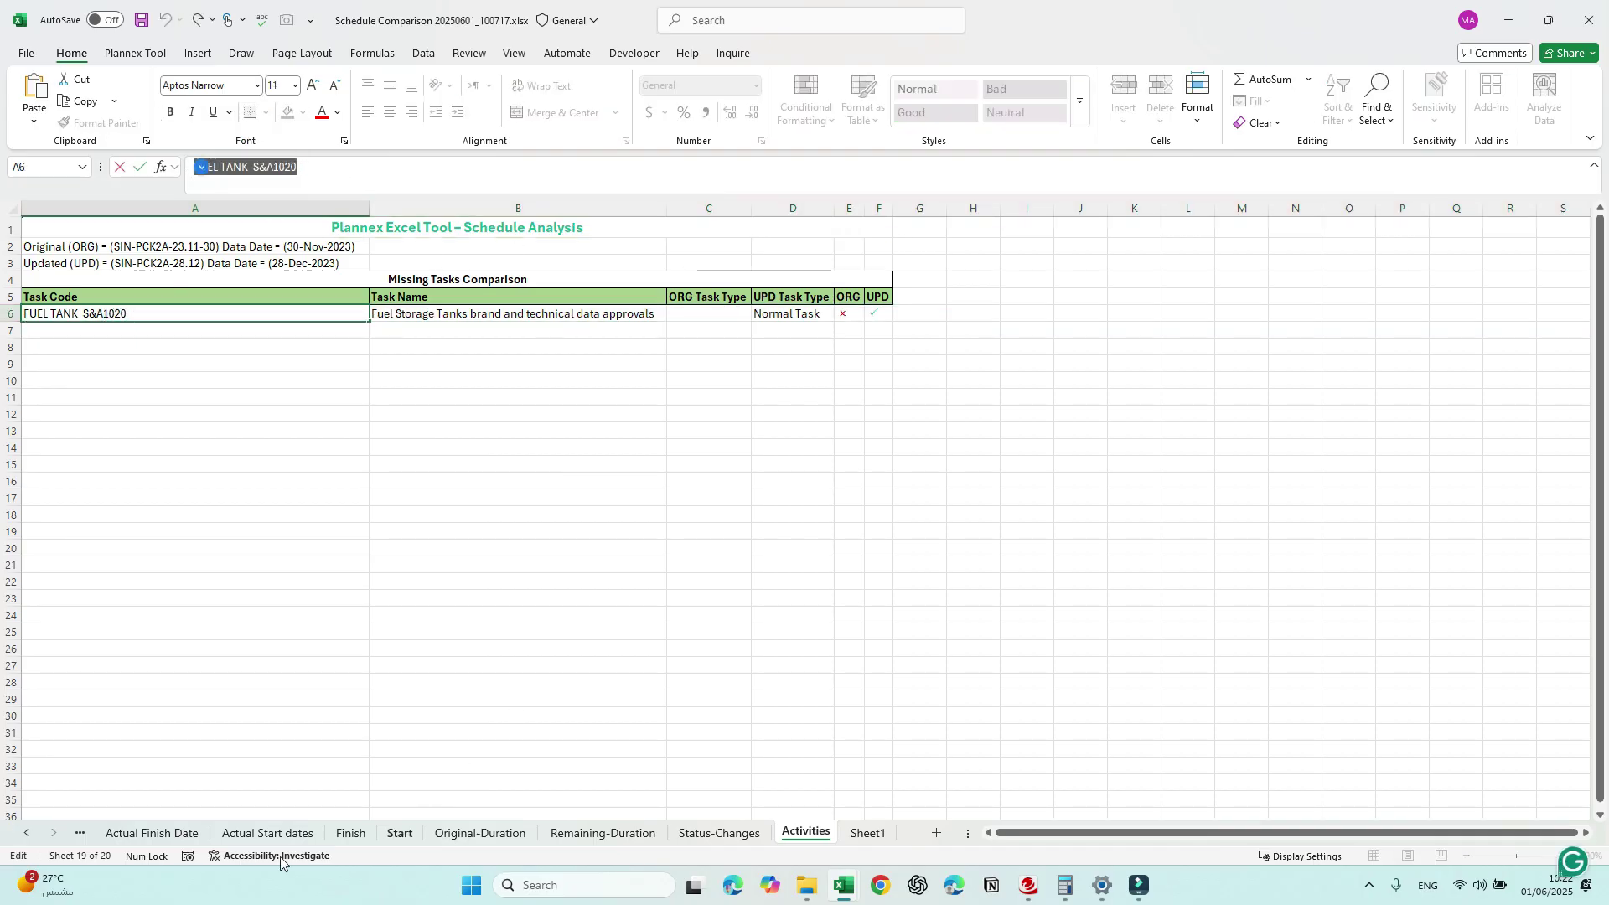
Step: Open the Relationship_Changes sheet and highlight the row of task FUEL TANK S&A1020 to examine its relationship
{"action": "left_click", "coordinate": [27, 832], "text": "ctrl"}
{"action": "left_click", "coordinate": [224, 833]}
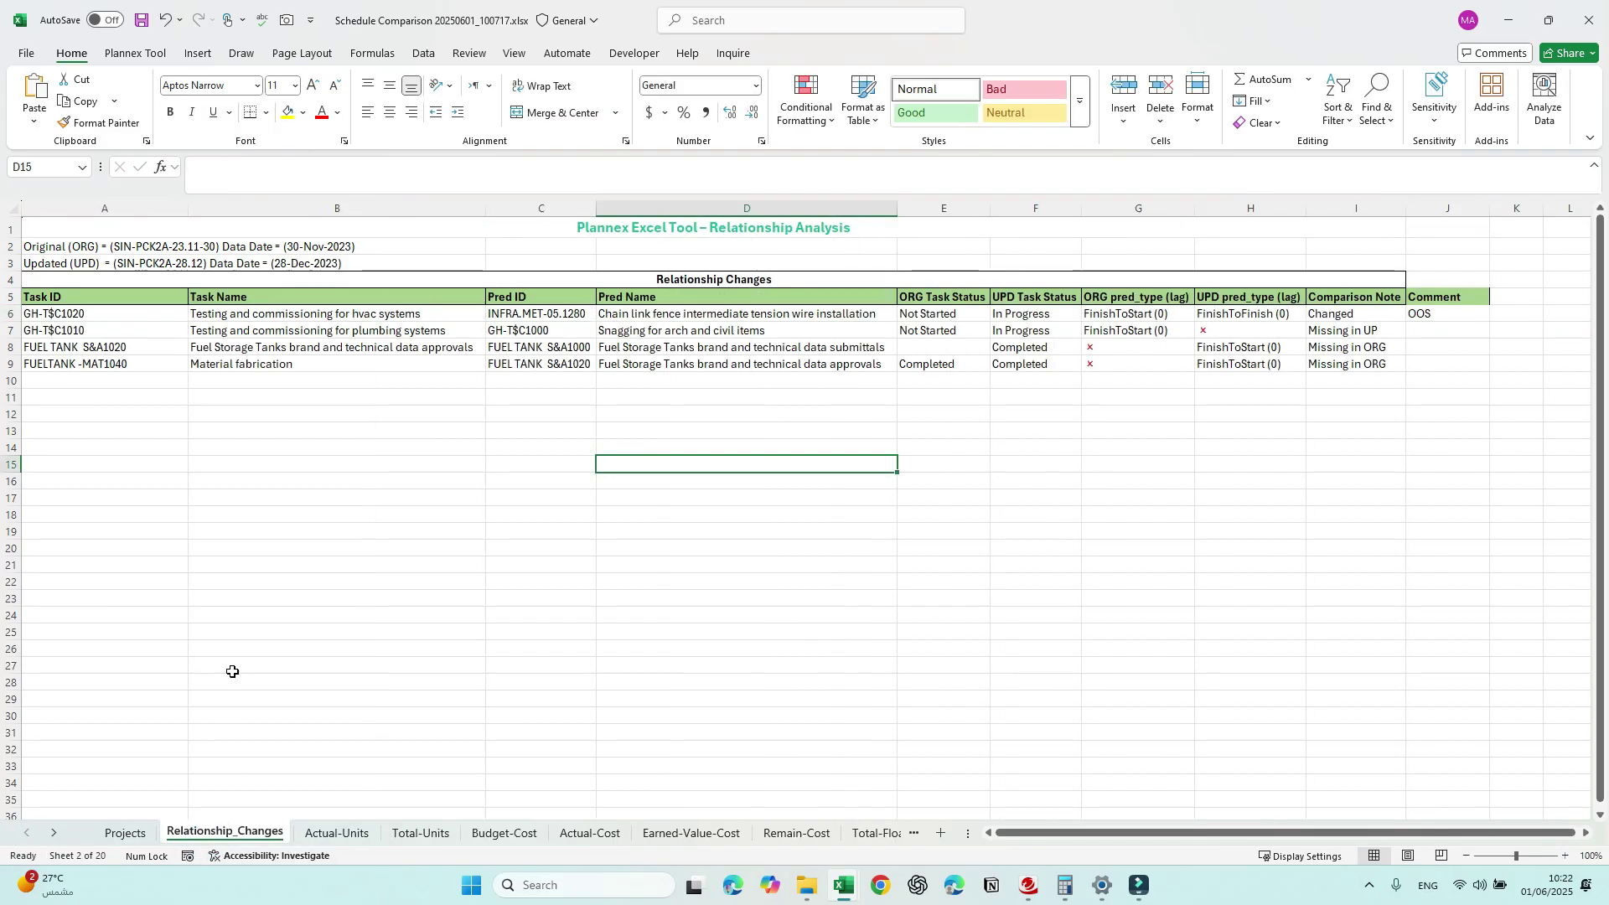
{"action": "left_click", "coordinate": [87, 348]}
{"action": "left_click", "coordinate": [11, 347]}
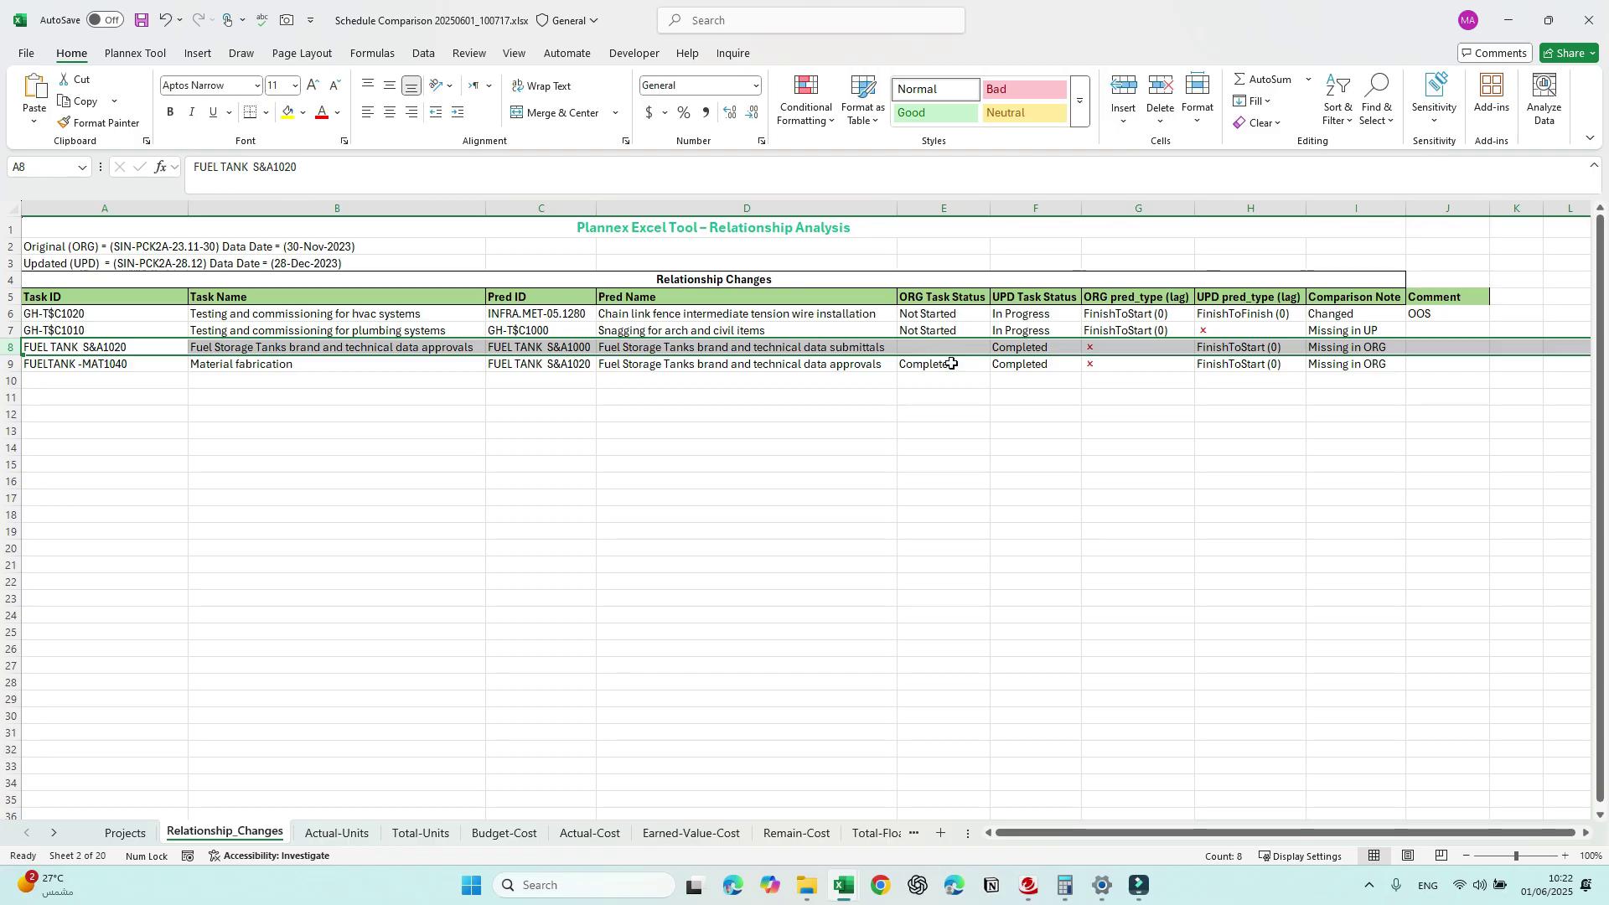
Step: Go forward through the comparison sheets from Relationship_Changes to the Activities sheet
{"action": "key", "text": "ctrl+Page_Down"}
{"action": "key", "text": "ctrl+Page_Down"}
{"action": "key", "text": "ctrl+Page_Down"}
{"action": "key", "text": "ctrl+Page_Down"}
{"action": "key", "text": "ctrl+Page_Down"}
{"action": "key", "text": "ctrl+Page_Down"}
{"action": "key", "text": "ctrl+Page_Down"}
{"action": "key", "text": "ctrl+Page_Down"}
{"action": "key", "text": "ctrl+Page_Down"}
{"action": "key", "text": "ctrl+Page_Down"}
{"action": "key", "text": "ctrl+Page_Down"}
{"action": "key", "text": "ctrl+Page_Down"}
{"action": "key", "text": "ctrl+Page_Down"}
{"action": "key", "text": "ctrl+Page_Down"}
{"action": "key", "text": "ctrl+Page_Down"}
{"action": "key", "text": "ctrl+Page_Down"}
{"action": "key", "text": "ctrl+Page_Down"}
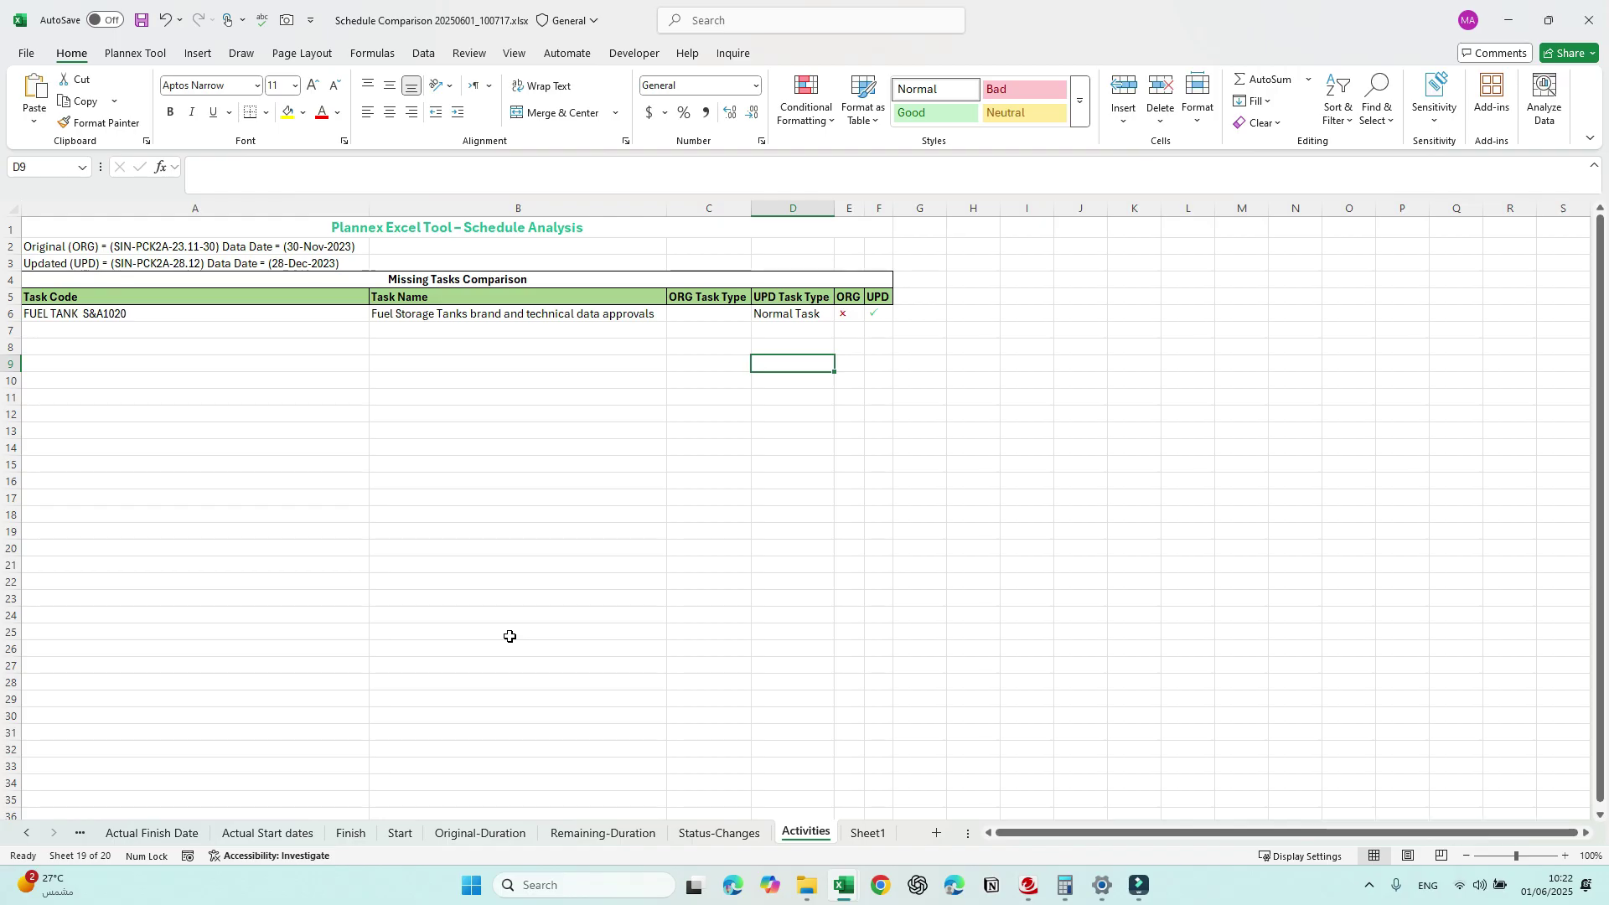
Step: Review the comparison sheets in reverse order from Activities back to Relationship_Changes
{"action": "key", "text": "ctrl+Page_Up"}
{"action": "key", "text": "ctrl+Page_Up"}
{"action": "key", "text": "ctrl+Page_Up"}
{"action": "key", "text": "ctrl+Page_Up"}
{"action": "key", "text": "ctrl+Page_Up"}
{"action": "key", "text": "ctrl+Page_Up"}
{"action": "key", "text": "ctrl+Page_Up"}
{"action": "key", "text": "ctrl+Page_Up"}
{"action": "key", "text": "ctrl+Page_Up"}
{"action": "key", "text": "ctrl+Page_Up"}
{"action": "key", "text": "ctrl+Page_Up"}
{"action": "key", "text": "ctrl+Page_Up"}
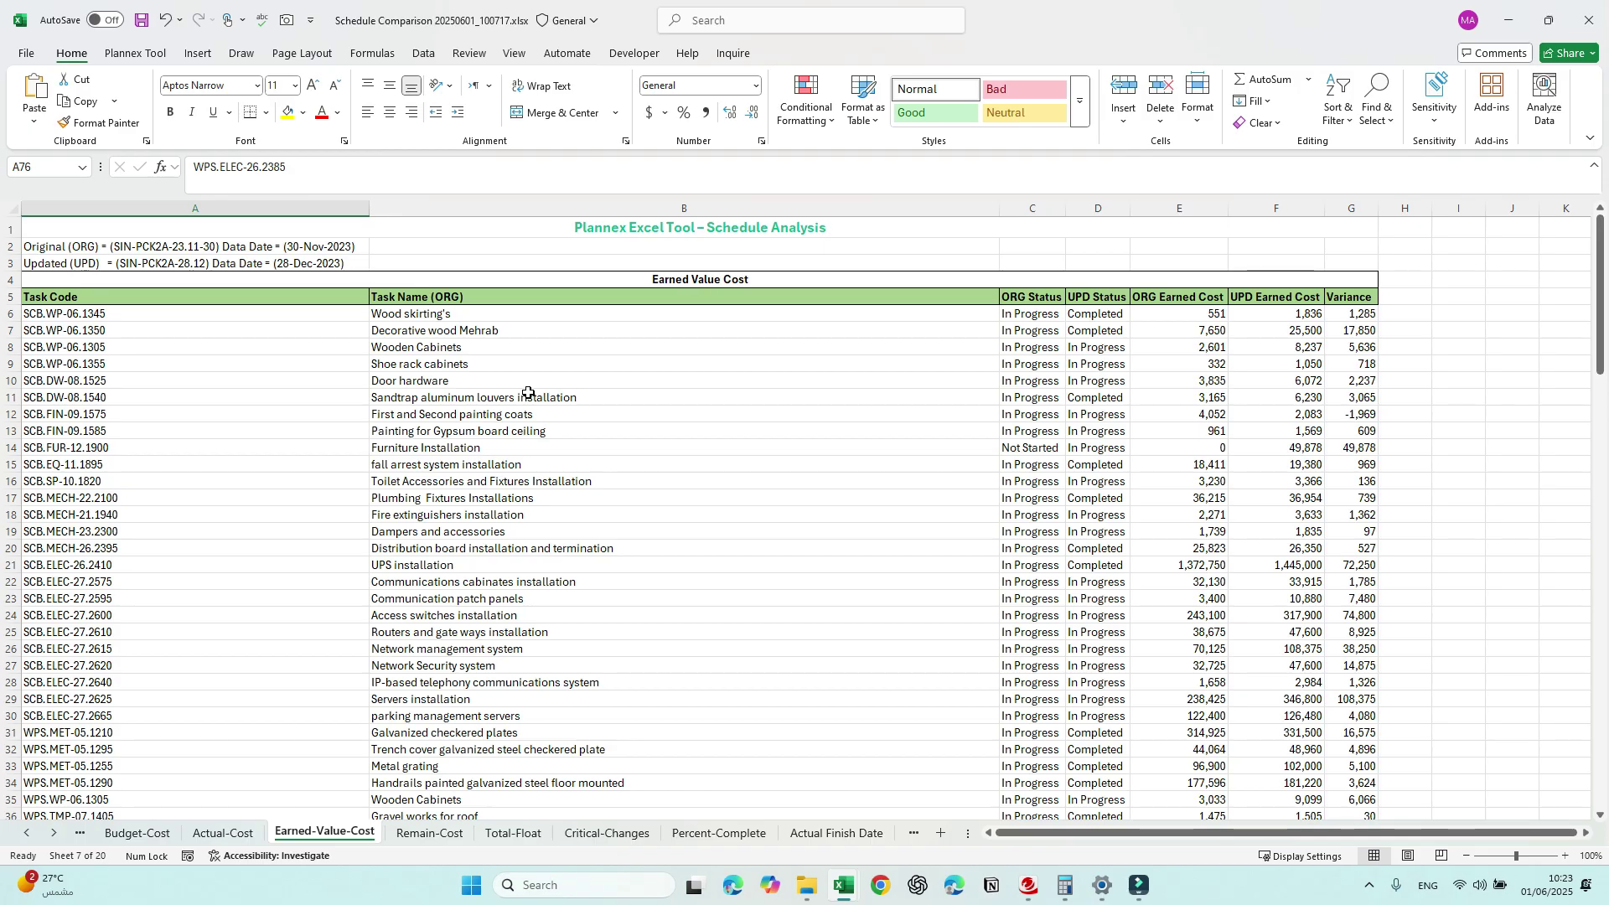
{"action": "key", "text": "ctrl+Page_Up"}
{"action": "key", "text": "ctrl+Page_Up"}
{"action": "key", "text": "ctrl+Page_Up"}
{"action": "key", "text": "ctrl+Page_Up"}
{"action": "key", "text": "ctrl+Page_Up"}
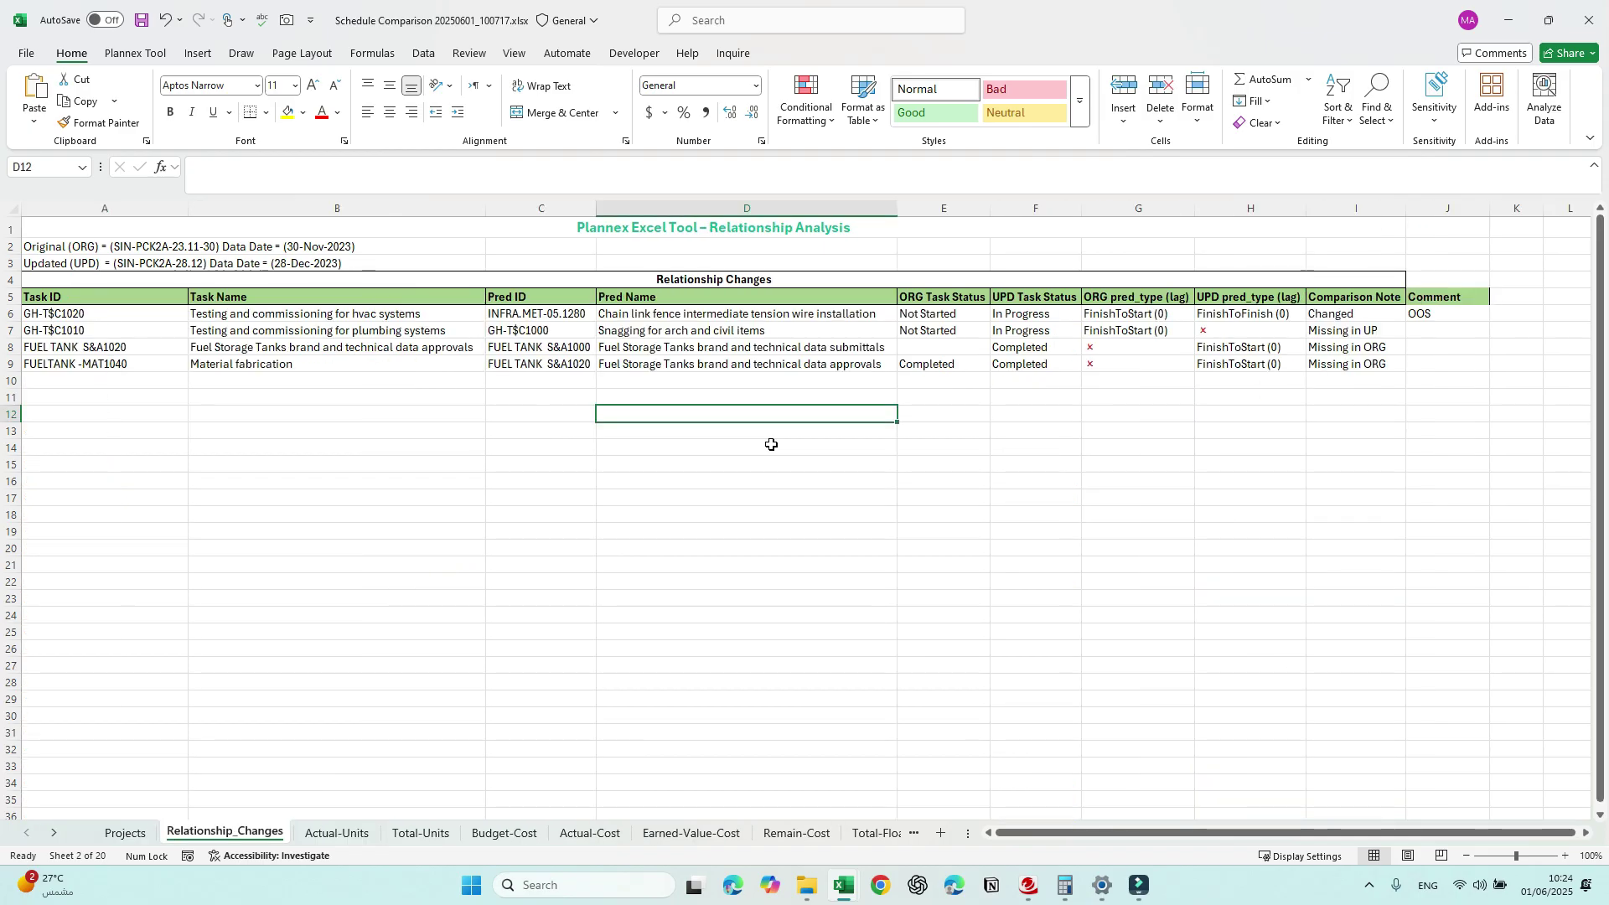